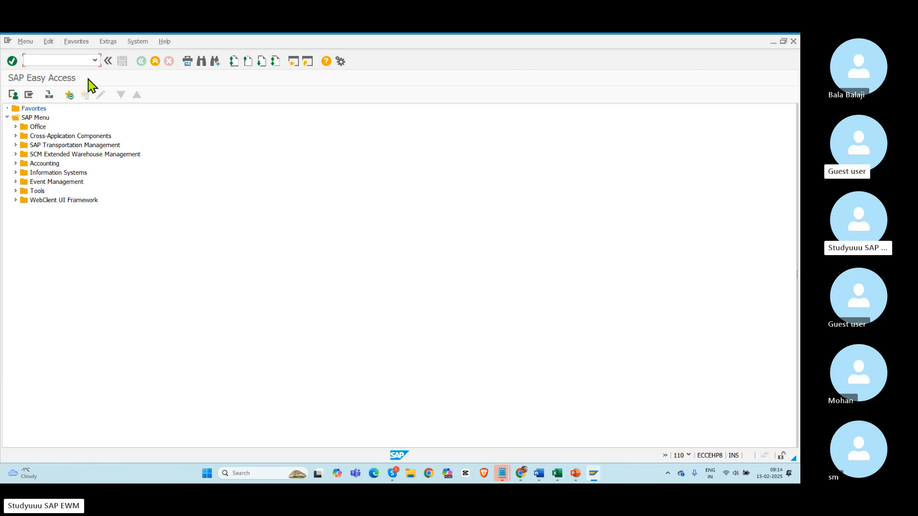
Open the inbound delivery maintenance transaction /n/scwm/prdi and acknowledge the log.
{"action": "type", "text": "/n/scwm/prdi"}
{"action": "key", "text": "Return"}
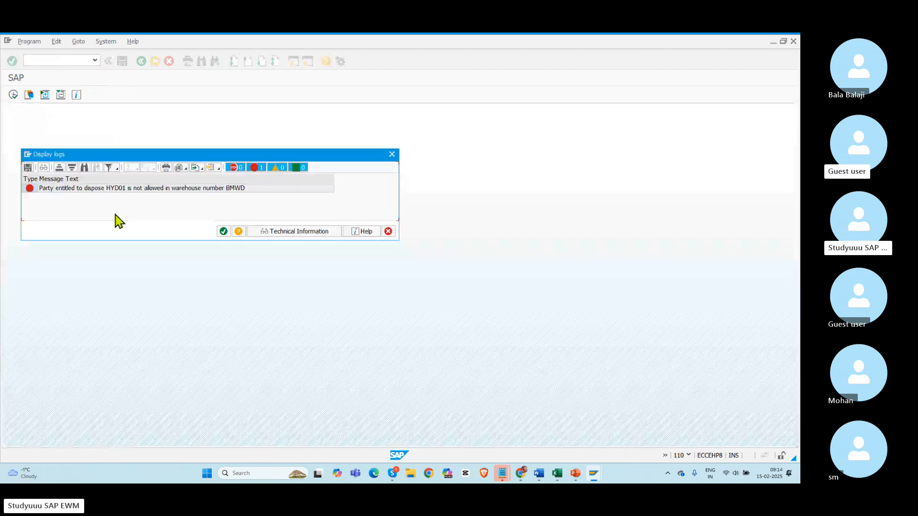
{"action": "left_click", "coordinate": [223, 231]}
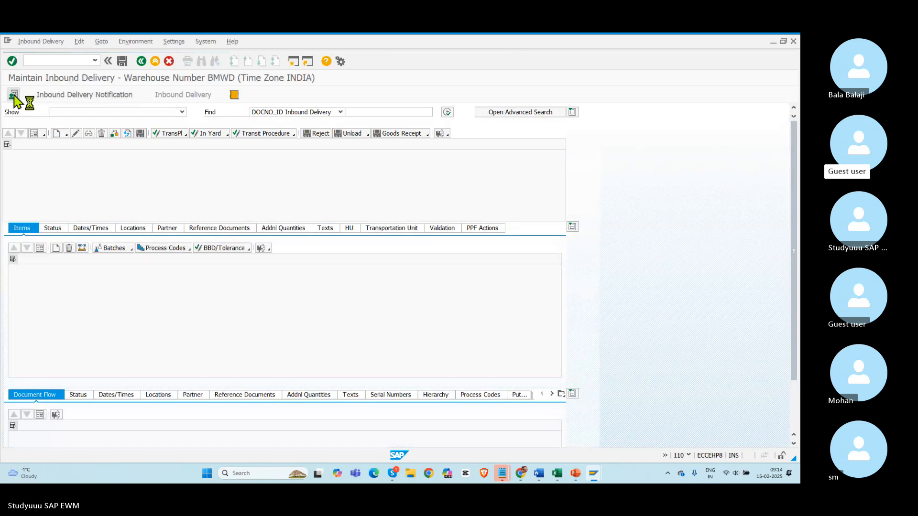
Try to set the default warehouse number for inbound delivery maintenance to BMW1.
{"action": "type", "text": "B"}
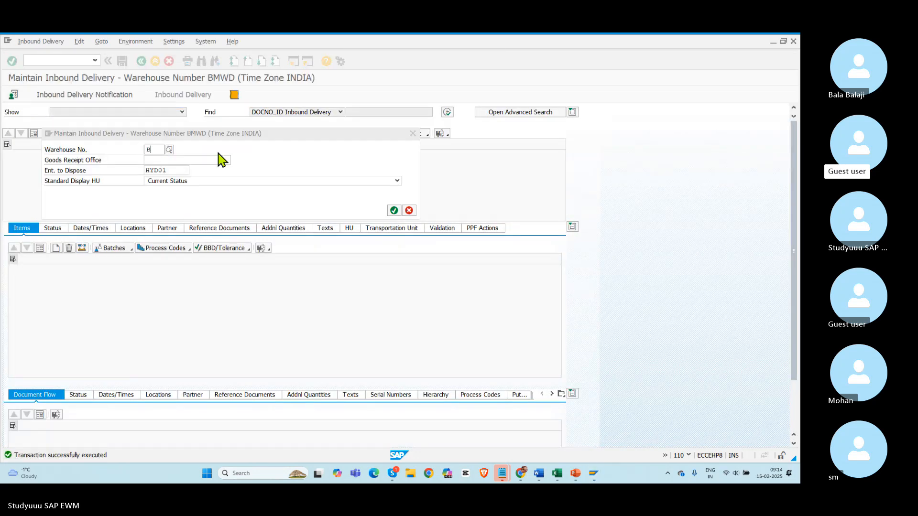
{"action": "type", "text": "MW1"}
{"action": "key", "text": "Return"}
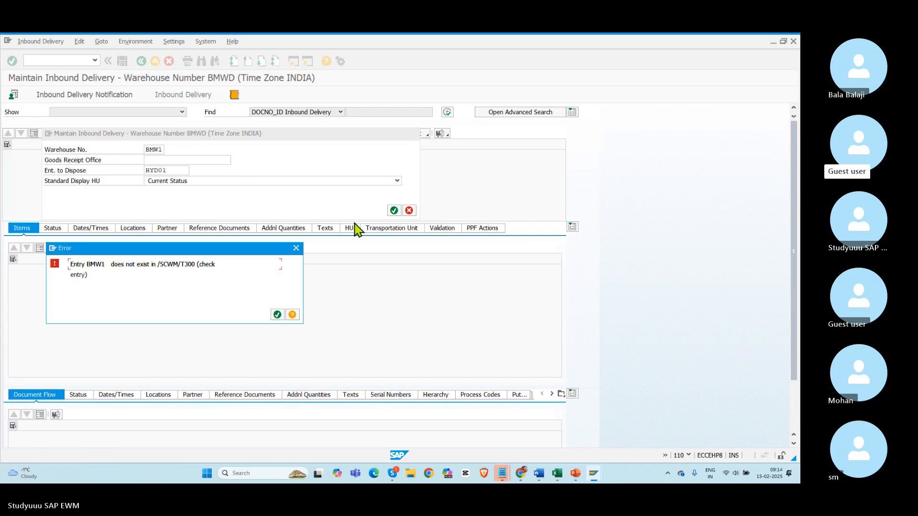
{"action": "left_click", "coordinate": [277, 315]}
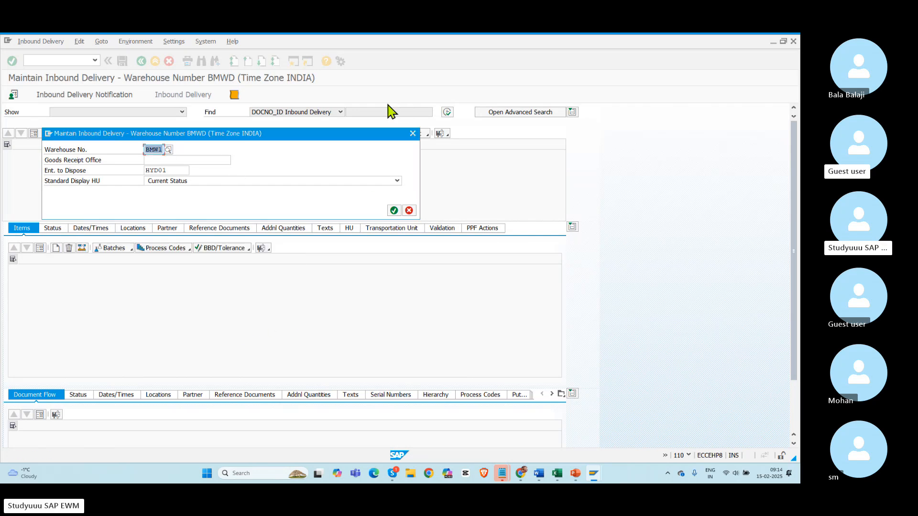
{"action": "left_click", "coordinate": [393, 210]}
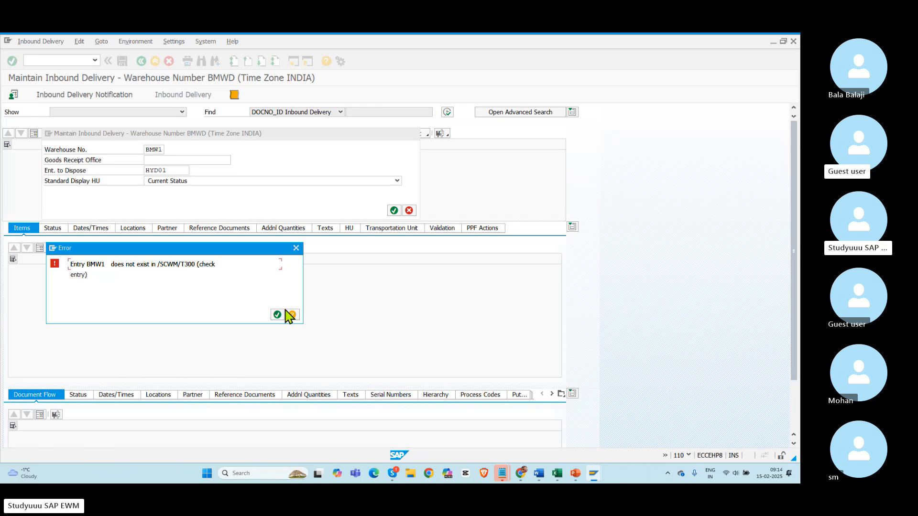
{"action": "left_click", "coordinate": [295, 248]}
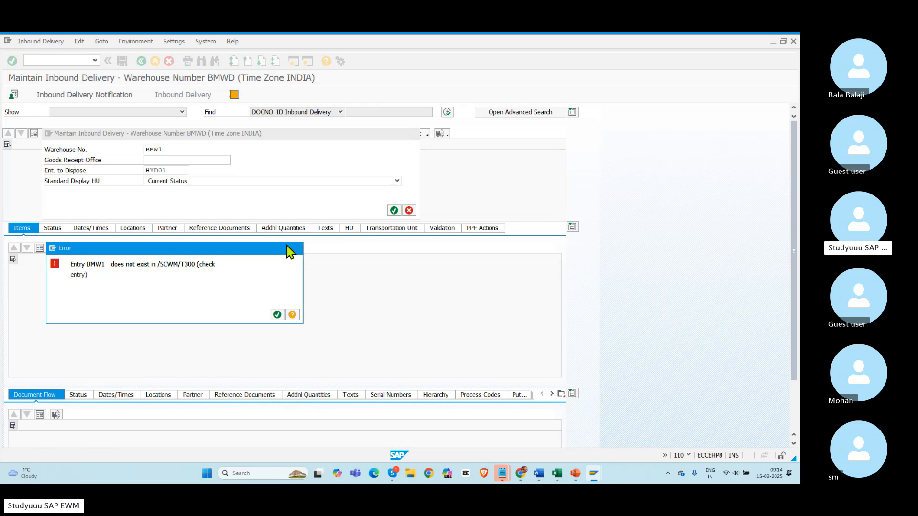
Set the default warehouse number to BMWD and acknowledge the log.
{"action": "left_click", "coordinate": [169, 149]}
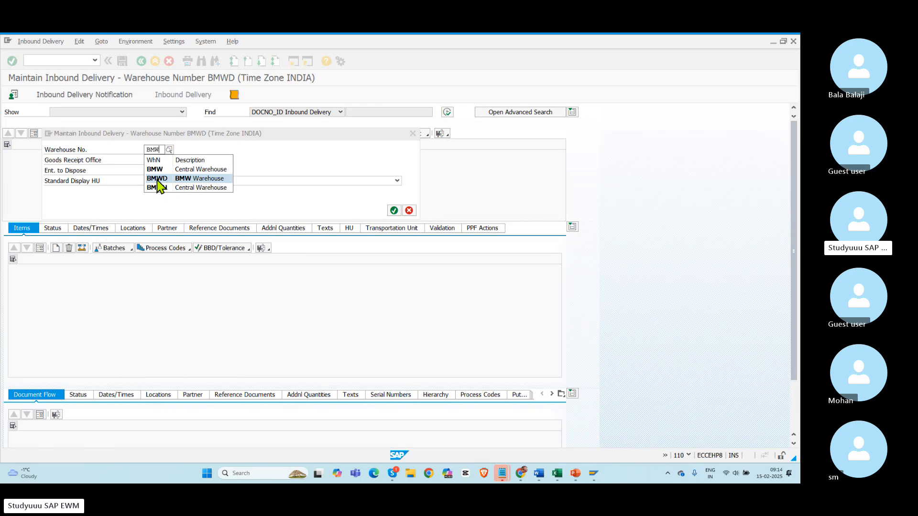
{"action": "left_click", "coordinate": [158, 178]}
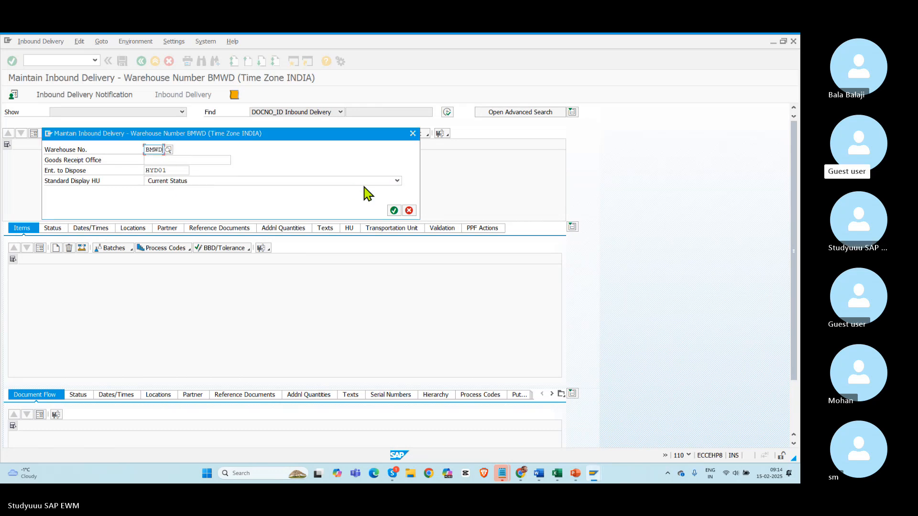
{"action": "left_click", "coordinate": [394, 211]}
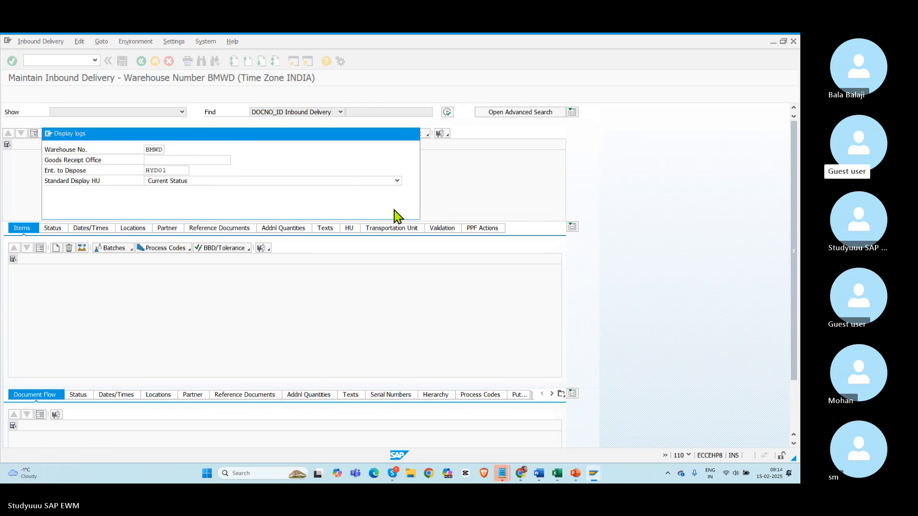
{"action": "left_click", "coordinate": [245, 211]}
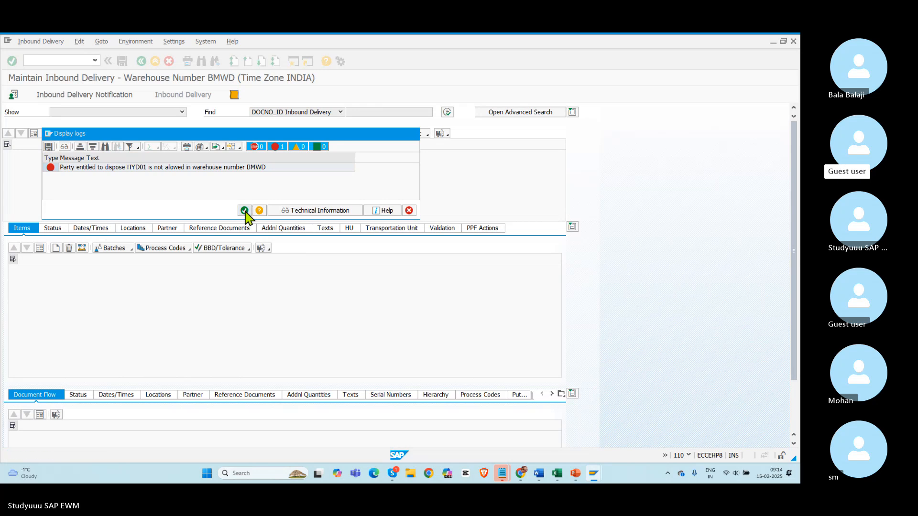
Search for all inbound deliveries without specific criteria and select the last delivery to show its items.
{"action": "left_click", "coordinate": [447, 112]}
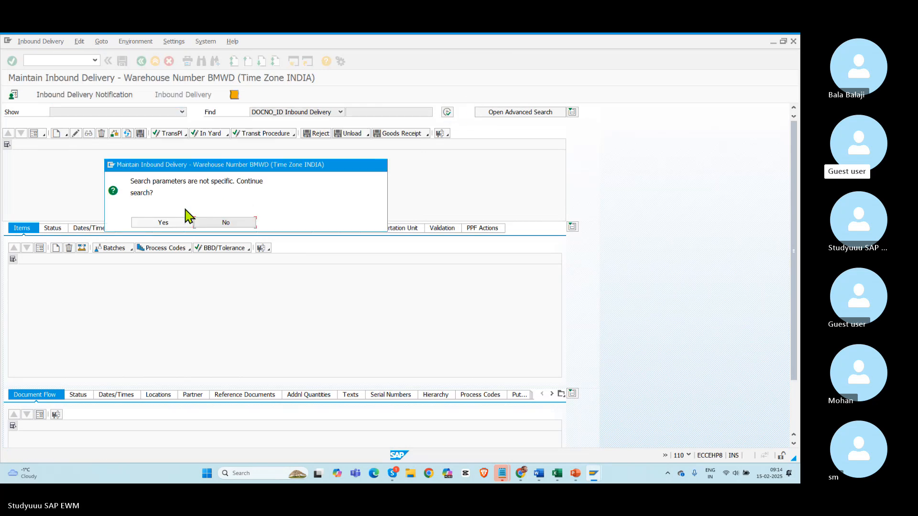
{"action": "left_click", "coordinate": [167, 223]}
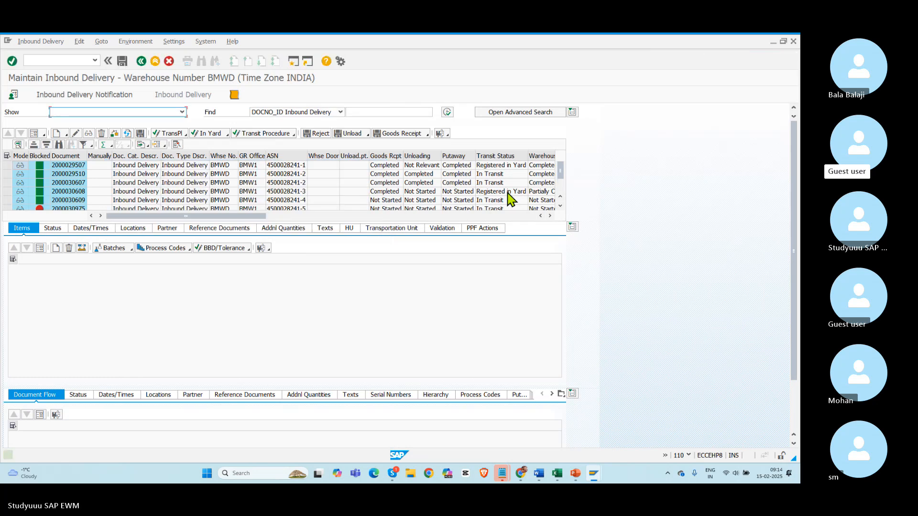
{"action": "left_click_drag", "start_coordinate": [561, 171], "coordinate": [558, 215]}
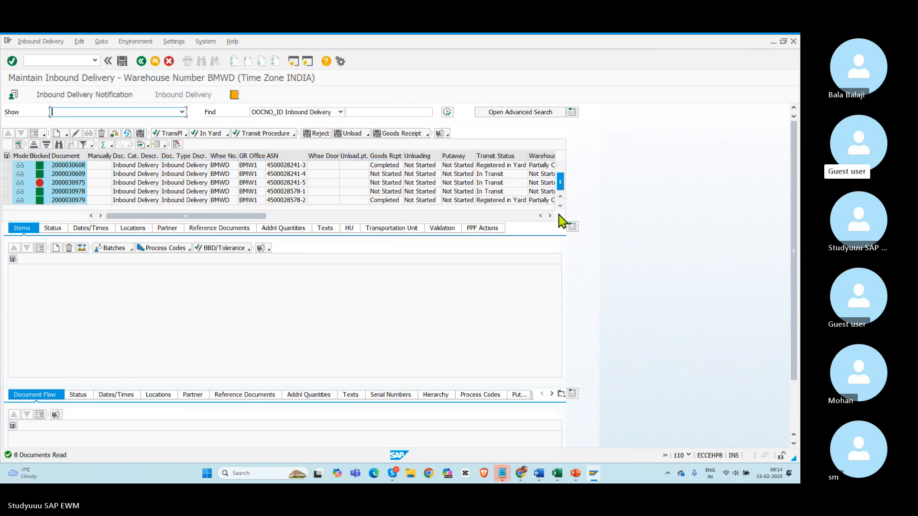
{"action": "left_click", "coordinate": [7, 200]}
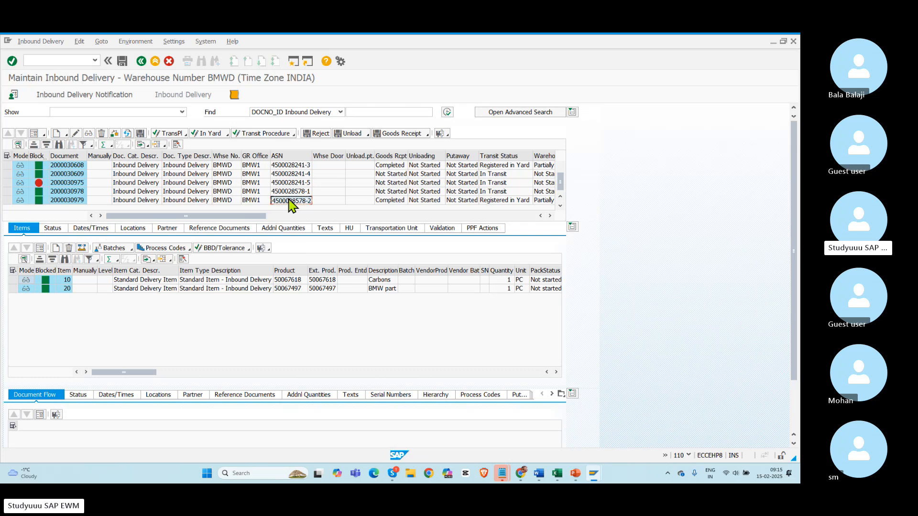
Switch to the SAP session showing the storage locations and start transaction VL31N to create an inbound delivery.
{"action": "key", "text": "alt+Tab"}
{"action": "key", "text": "Tab"}
{"action": "key", "text": "Tab"}
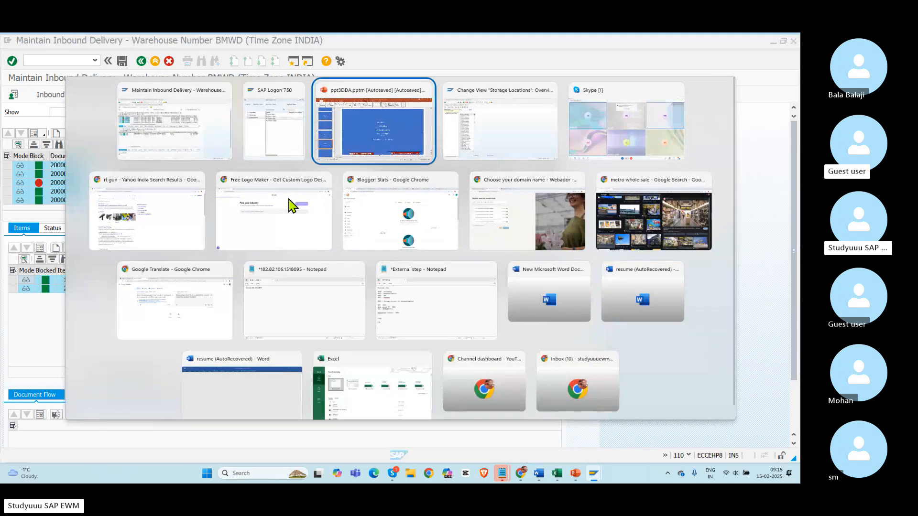
{"action": "left_click", "coordinate": [62, 60]}
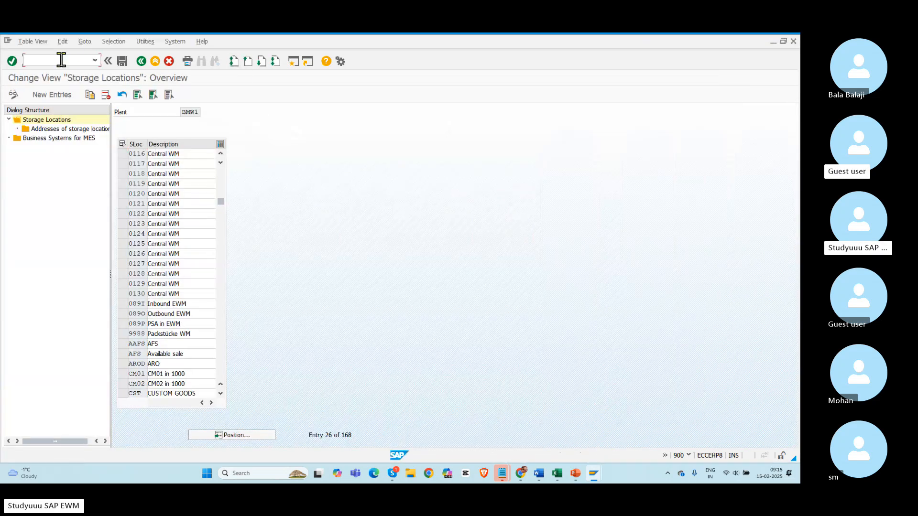
{"action": "type", "text": "/nvl31n"}
{"action": "key", "text": "Return"}
Enter the copied purchase order number, set the External ID to that number with suffix -5, and continue to the item overview.
{"action": "left_click", "coordinate": [109, 143]}
{"action": "key", "text": "ctrl+v"}
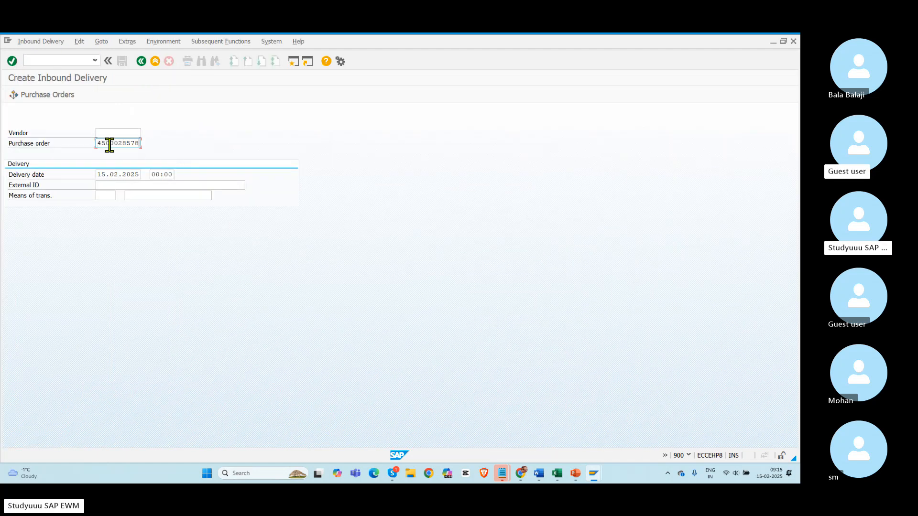
{"action": "left_click", "coordinate": [110, 186]}
{"action": "key", "text": "ctrl+v"}
{"action": "type", "text": "-2"}
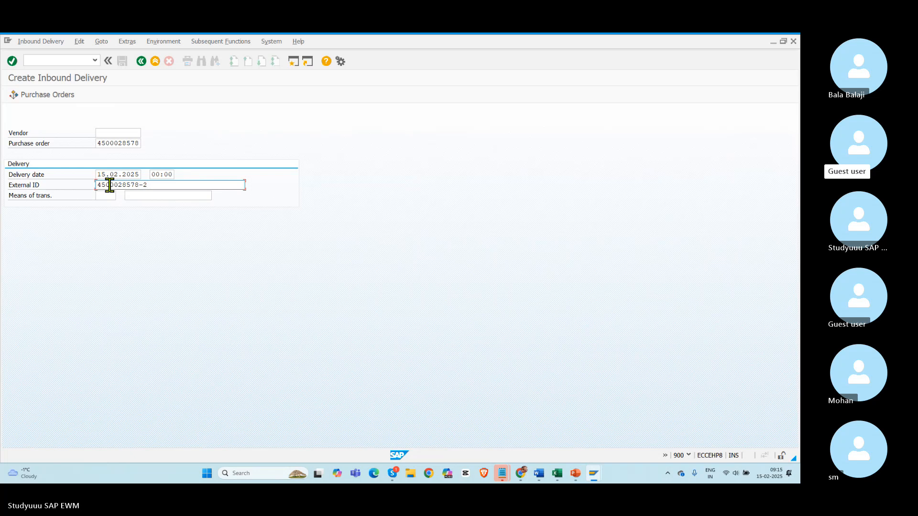
{"action": "key", "text": "BackSpace"}
{"action": "type", "text": "5"}
{"action": "key", "text": "Return"}
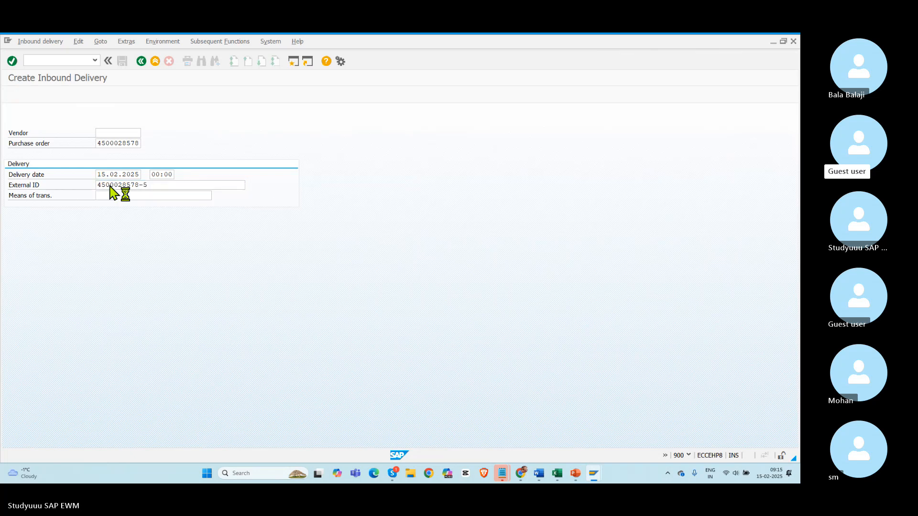
Set the delivery quantities to 2 for the Carbons item and 5 for the BMW part item, accepting the quantity warnings.
{"action": "left_click", "coordinate": [152, 218]}
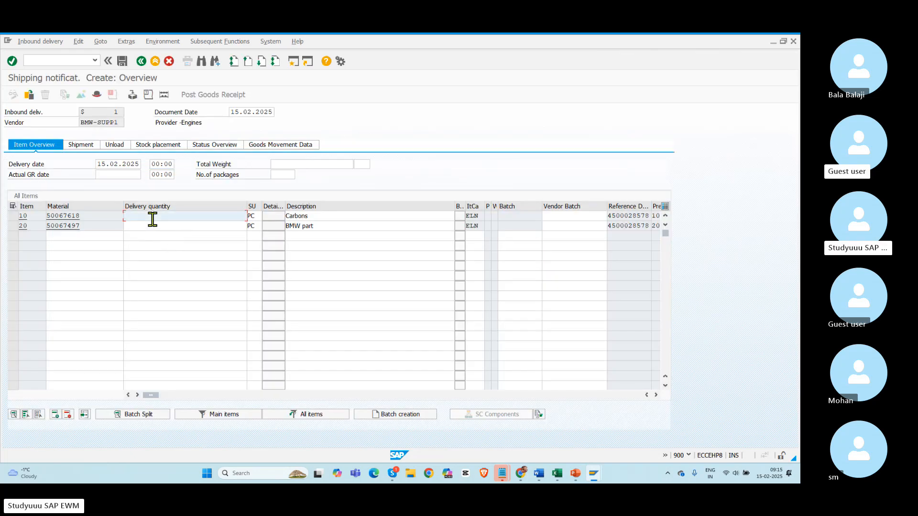
{"action": "type", "text": "2"}
{"action": "left_click", "coordinate": [147, 227]}
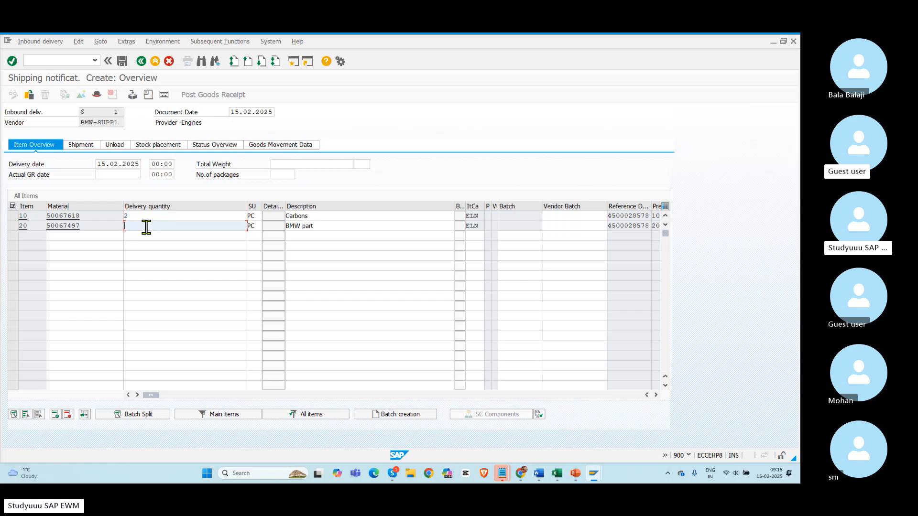
{"action": "type", "text": "5"}
{"action": "key", "text": "Return"}
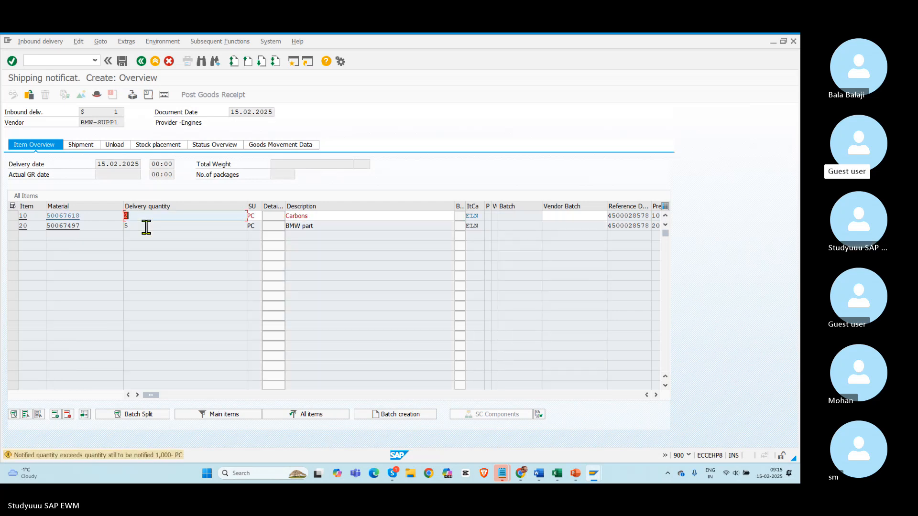
{"action": "key", "text": "Return"}
{"action": "key", "text": "Return"}
{"action": "key", "text": "Return"}
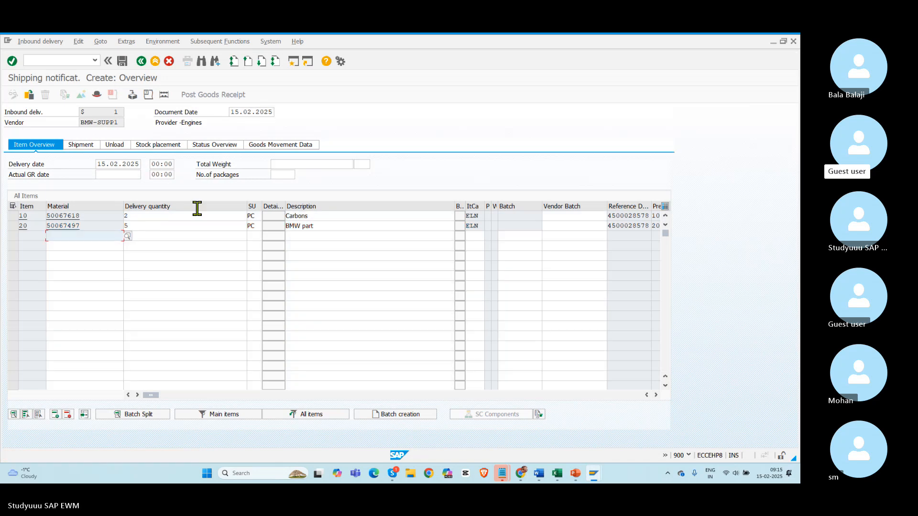
Check the items' storage locations in the goods movement data, return to the item overview, and save the inbound delivery.
{"action": "left_click", "coordinate": [277, 145]}
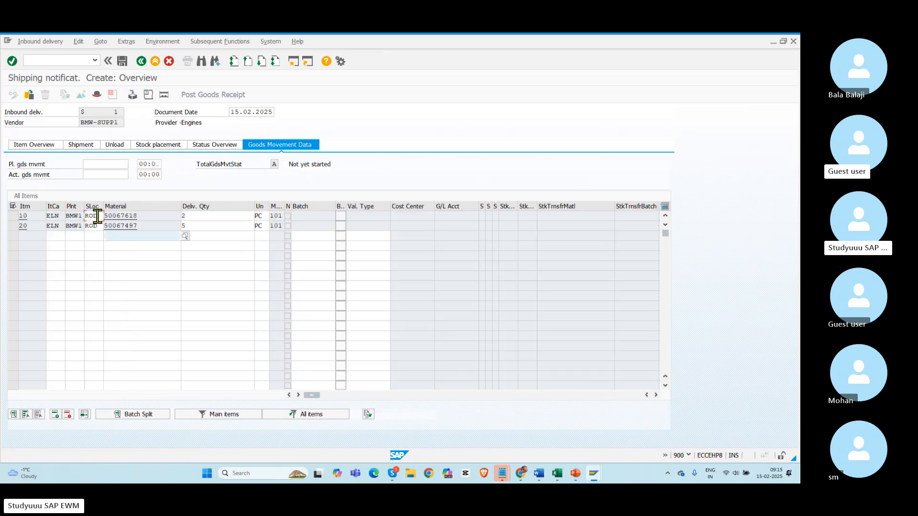
{"action": "left_click", "coordinate": [98, 216]}
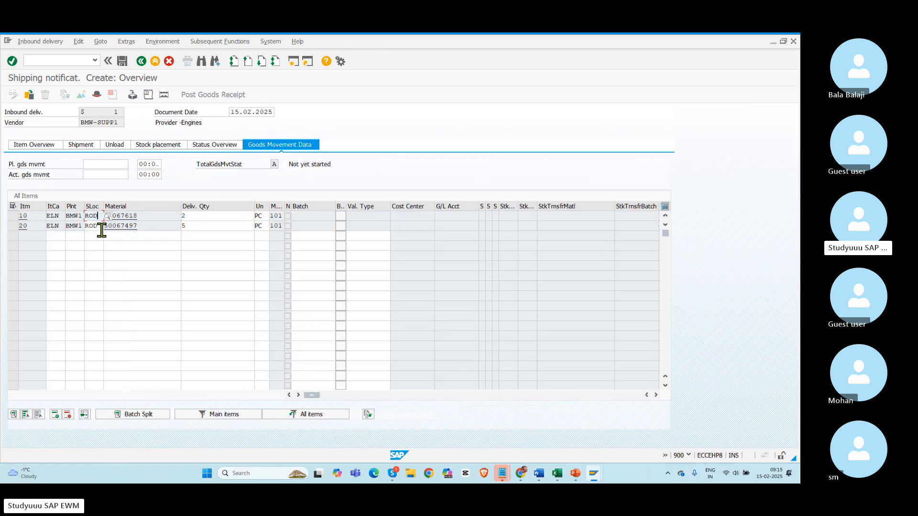
{"action": "left_click", "coordinate": [36, 146]}
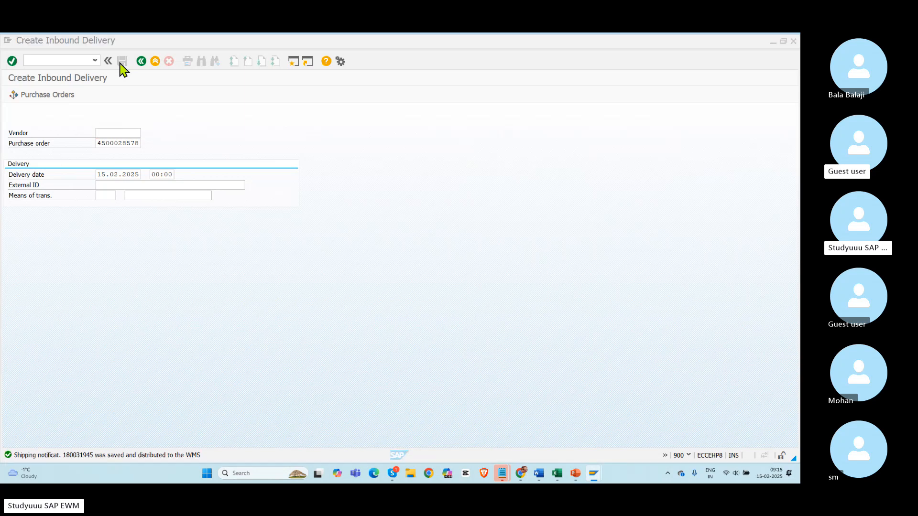
Switch back to inbound delivery maintenance for warehouse BMWD and find the new delivery by its ERP document number.
{"action": "key", "text": "alt+Tab"}
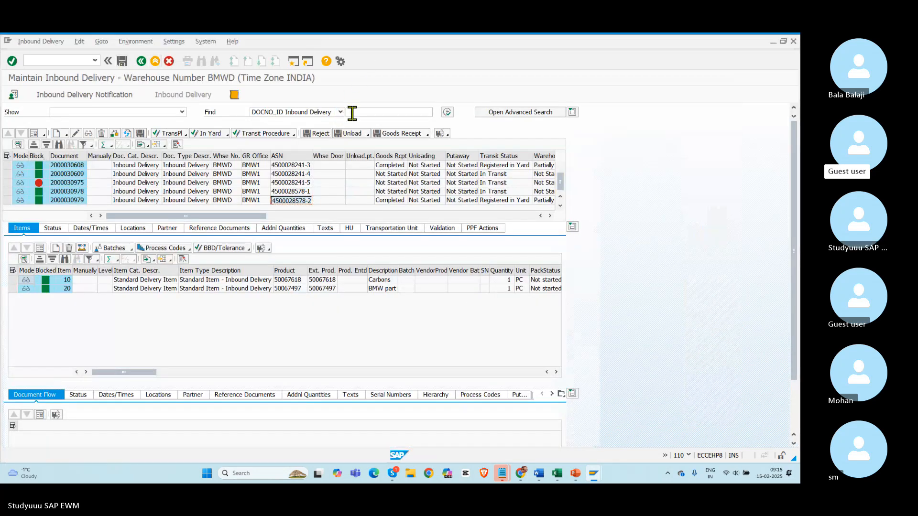
{"action": "left_click", "coordinate": [340, 111]}
{"action": "left_click", "coordinate": [296, 139]}
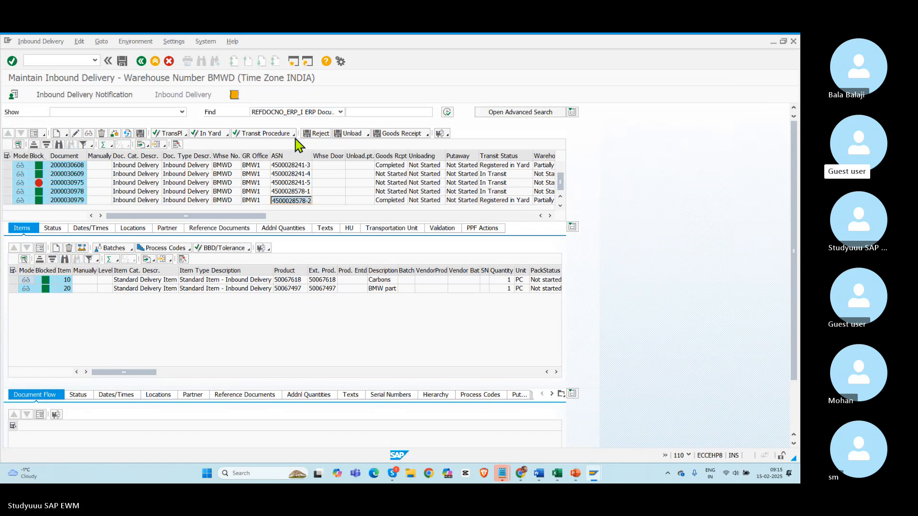
{"action": "key", "text": "alt+Tab"}
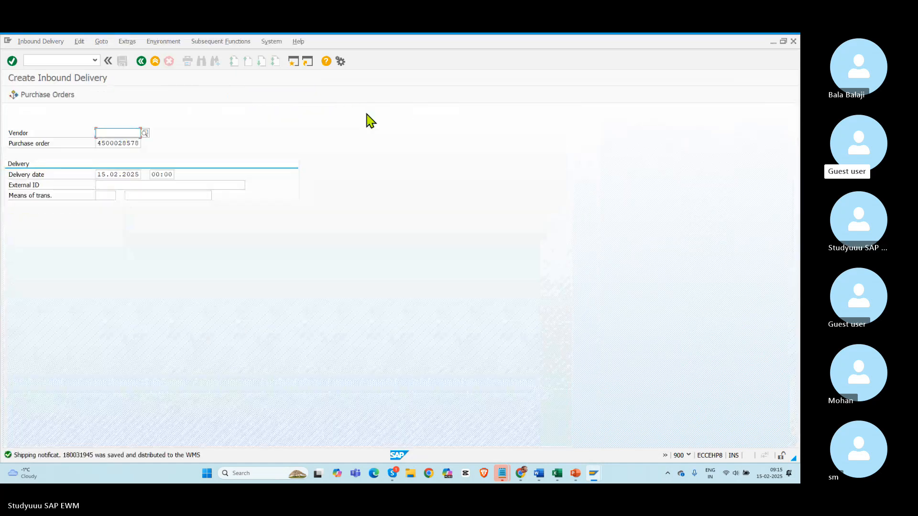
{"action": "key", "text": "alt+Tab"}
{"action": "type", "text": "1"}
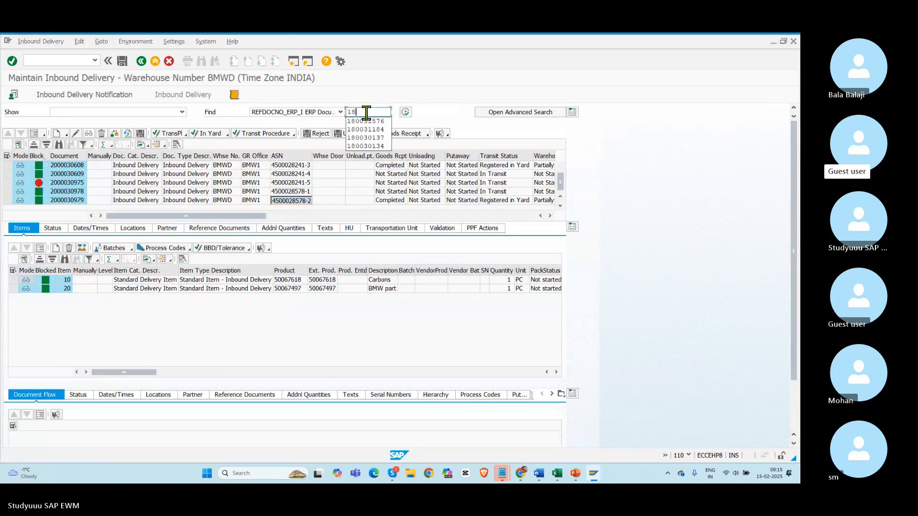
{"action": "type", "text": "80031945"}
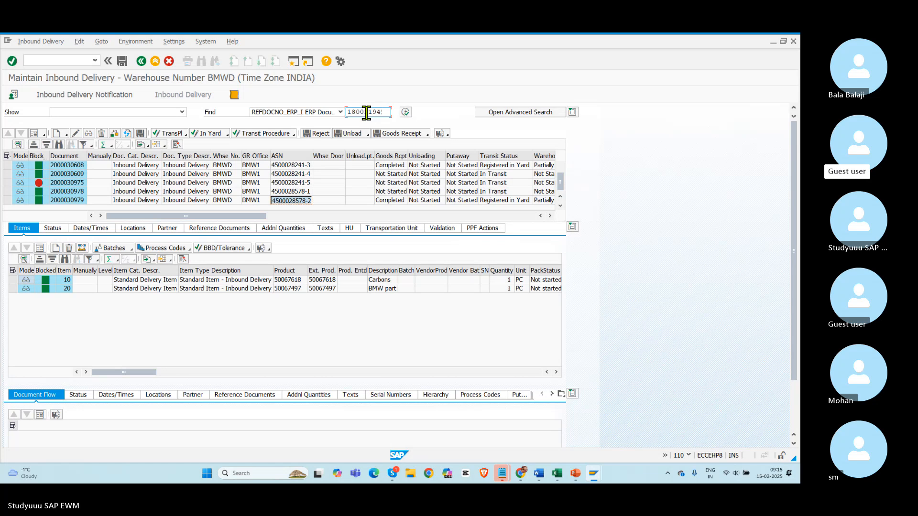
{"action": "left_click", "coordinate": [405, 111]}
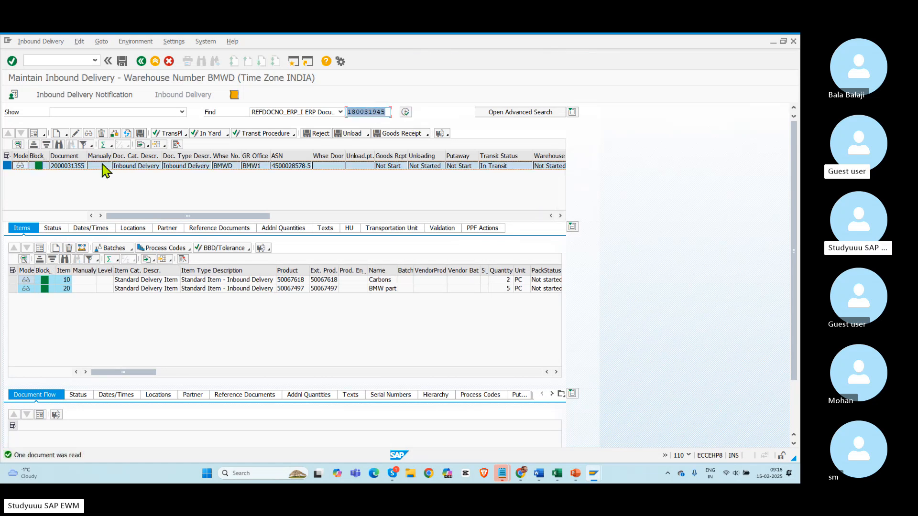
Select item 10 (Carbons) of the found delivery and open its detailed form view.
{"action": "left_click", "coordinate": [13, 280]}
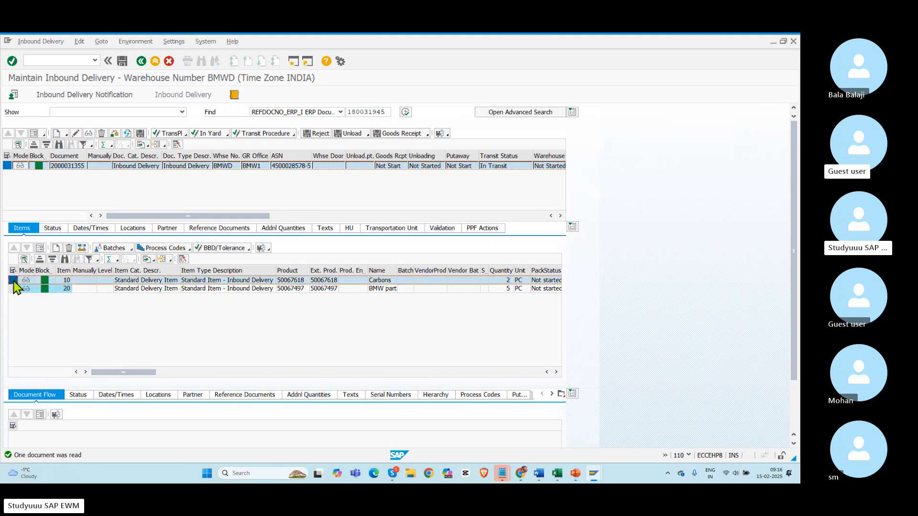
{"action": "left_click", "coordinate": [40, 250]}
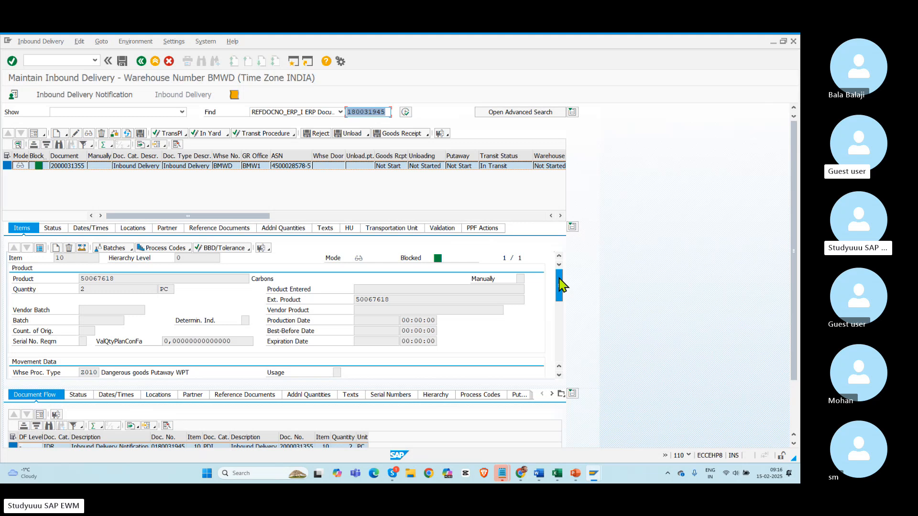
Examine the Carbons item's movement data, including its warehouse process type and stock type.
{"action": "left_click_drag", "start_coordinate": [561, 286], "coordinate": [562, 308]}
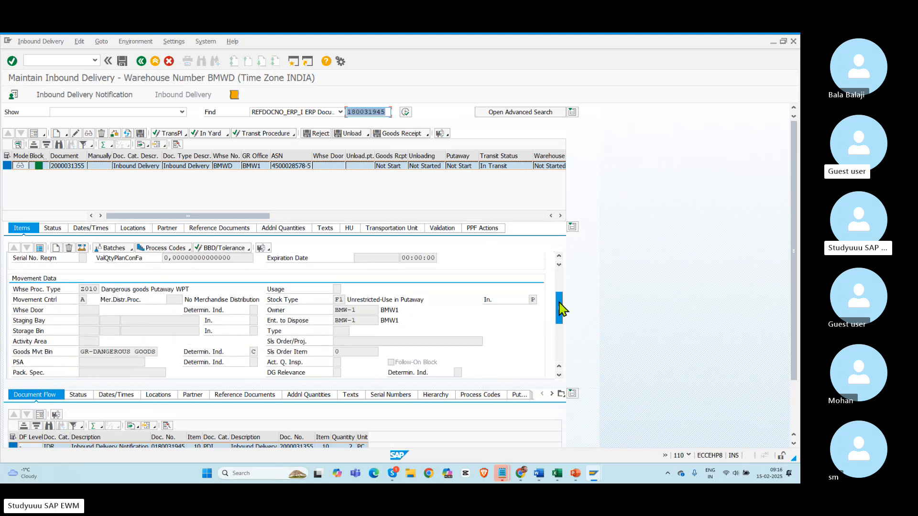
{"action": "double_click", "coordinate": [86, 289]}
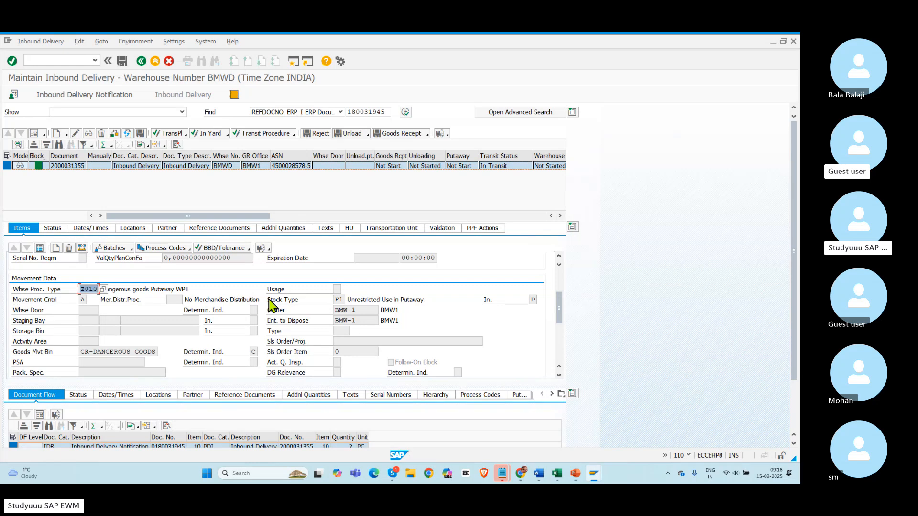
{"action": "left_click", "coordinate": [338, 299]}
Open the warehouse management monitor for BMWD and start an Available Stock query under Stock and Bin.
{"action": "key", "text": "Return"}
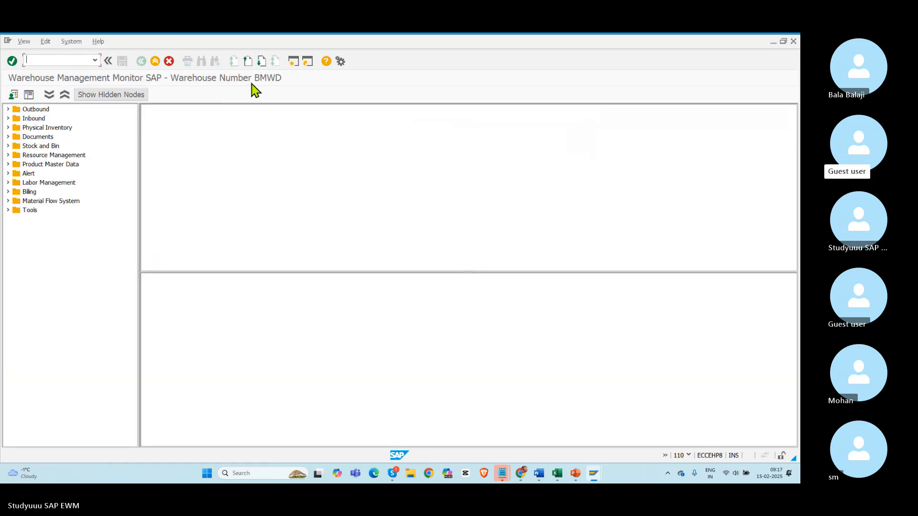
{"action": "left_click", "coordinate": [8, 146]}
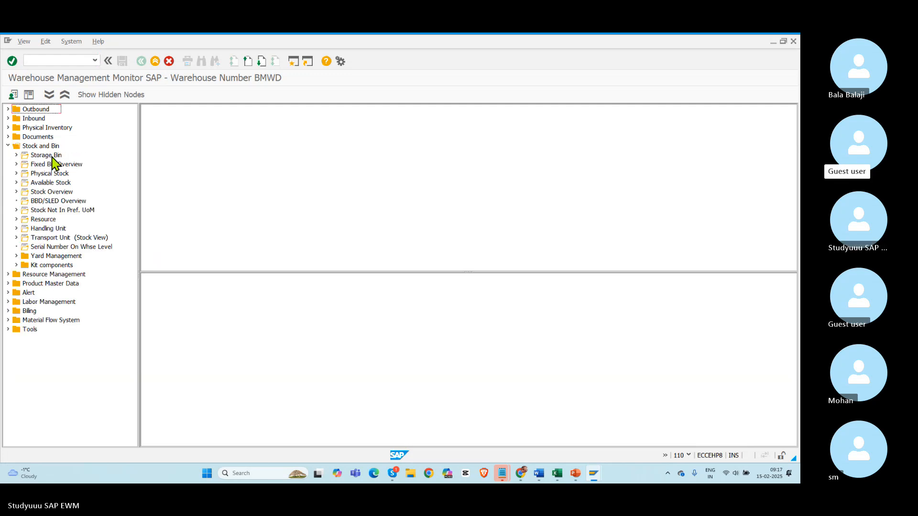
{"action": "double_click", "coordinate": [48, 183]}
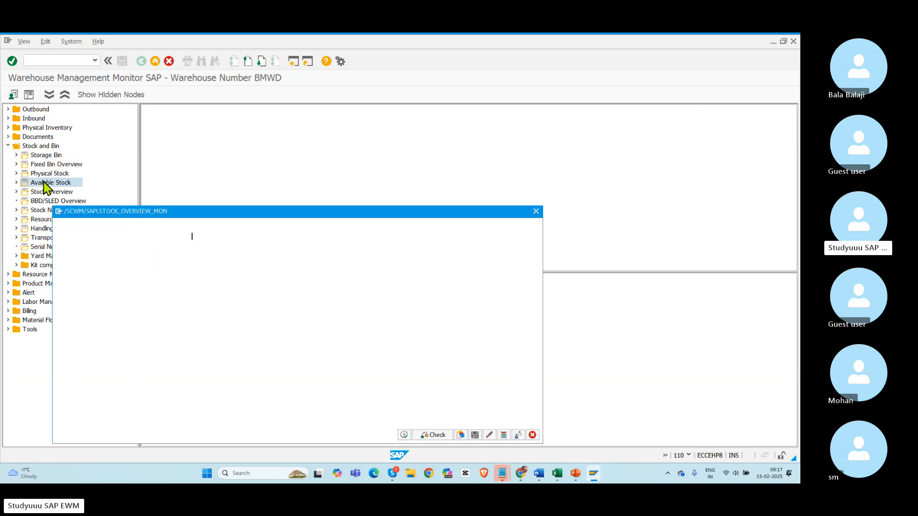
Take the Carbons product number 50067618 from the inbound delivery item and run the Available Stock query for it.
{"action": "key", "text": "alt+Tab"}
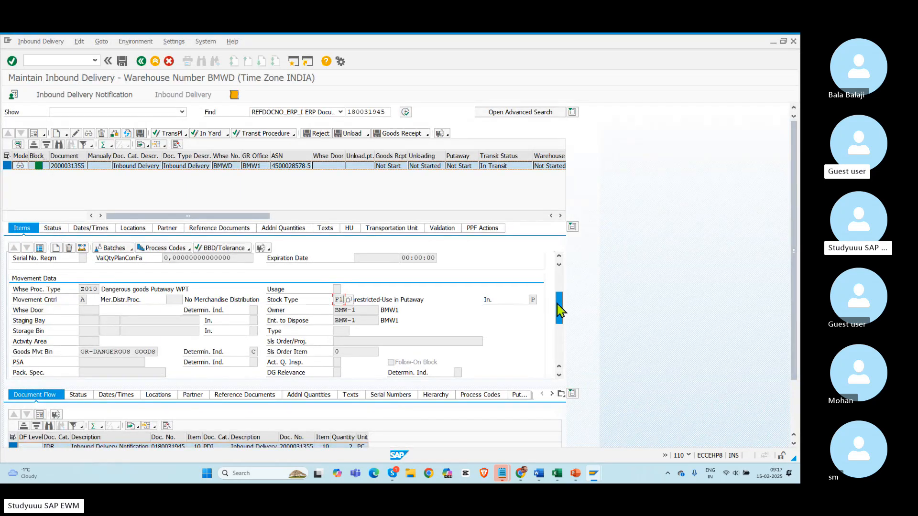
{"action": "scroll", "coordinate": [554, 302], "scroll_direction": "up", "scroll_amount": 3}
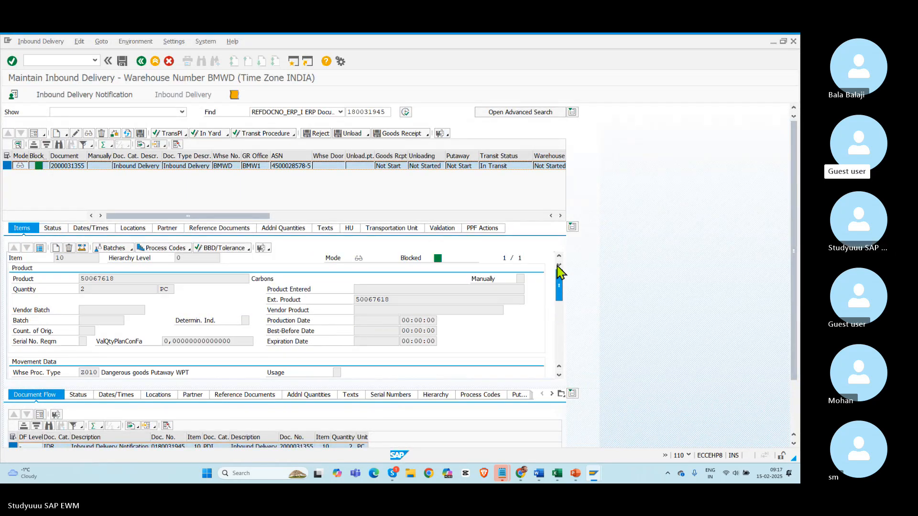
{"action": "double_click", "coordinate": [100, 278]}
{"action": "key", "text": "alt+Tab"}
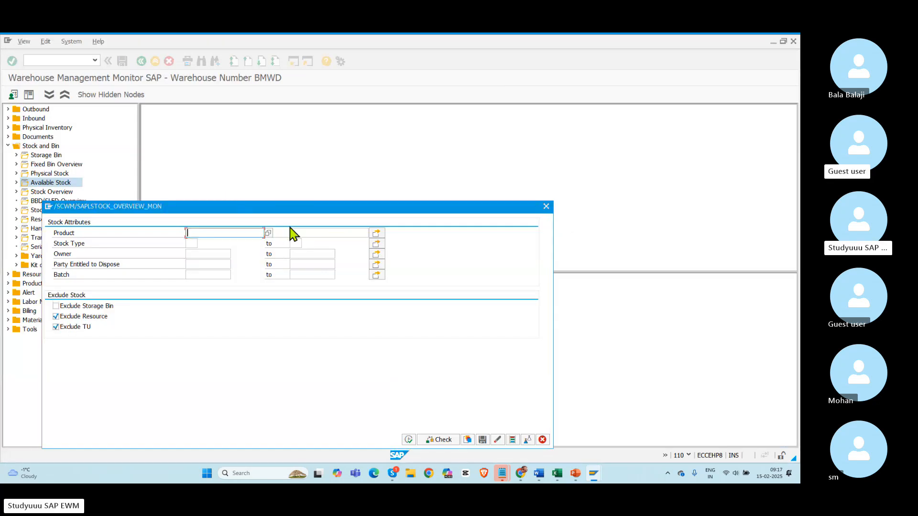
{"action": "left_click", "coordinate": [408, 440]}
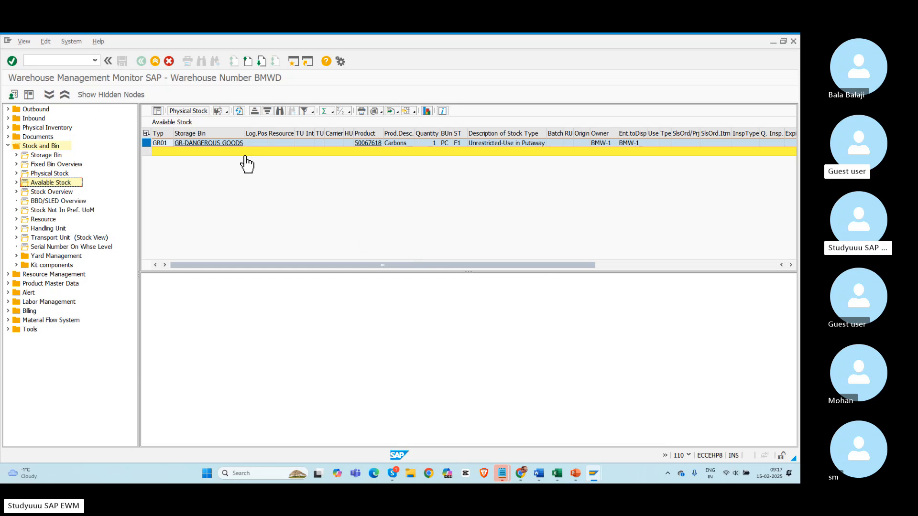
{"action": "mouse_move", "coordinate": [245, 139]}
{"action": "left_mouse_down"}
{"action": "mouse_move", "coordinate": [236, 136]}
{"action": "mouse_move", "coordinate": [245, 136]}
{"action": "left_mouse_up"}
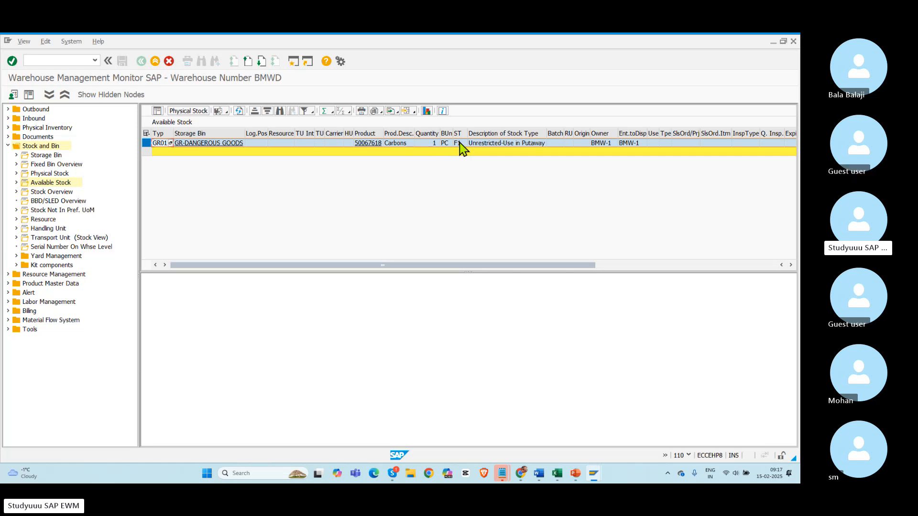
Return to inbound delivery maintenance, post the goods receipt for the delivery, and check the Carbons item's quantity.
{"action": "key", "text": "alt+Tab"}
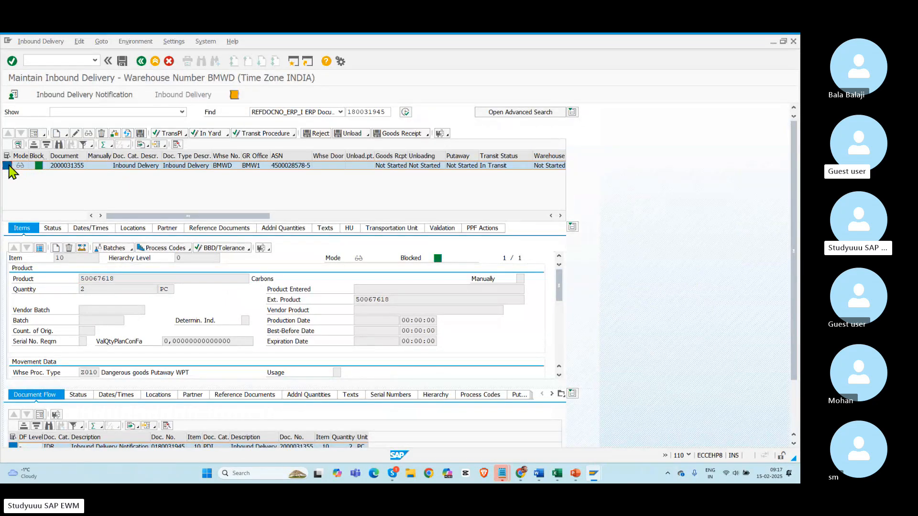
{"action": "left_click", "coordinate": [389, 134]}
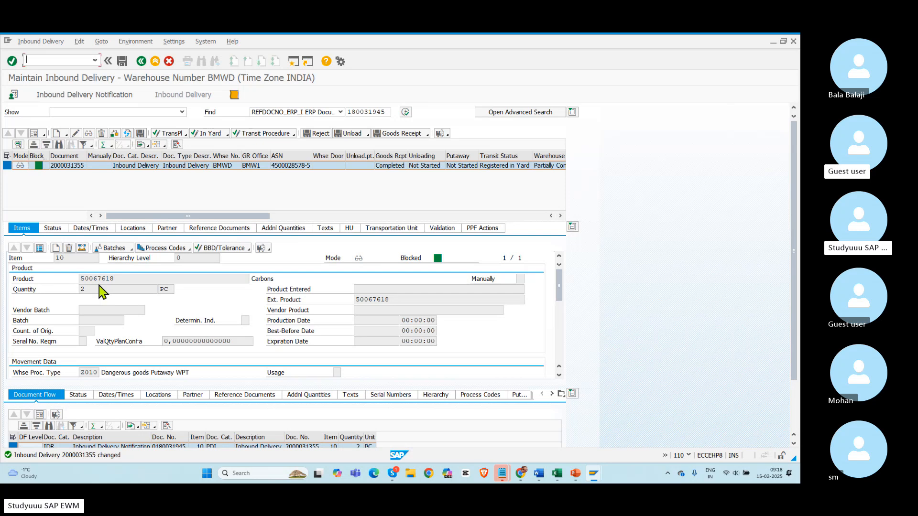
{"action": "left_click_drag", "start_coordinate": [90, 289], "coordinate": [58, 294]}
Refresh the Available Stock list in the warehouse monitor and widen its storage type column.
{"action": "key", "text": "alt+Tab"}
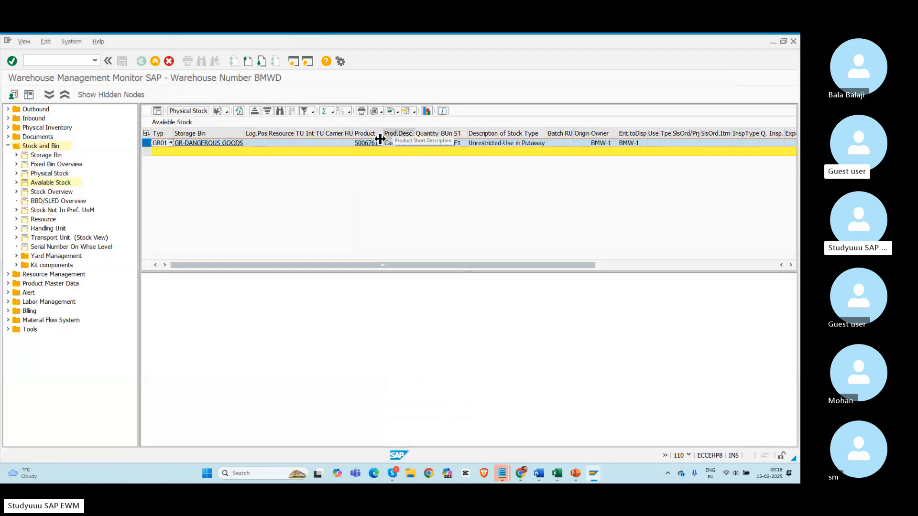
{"action": "left_click", "coordinate": [239, 111]}
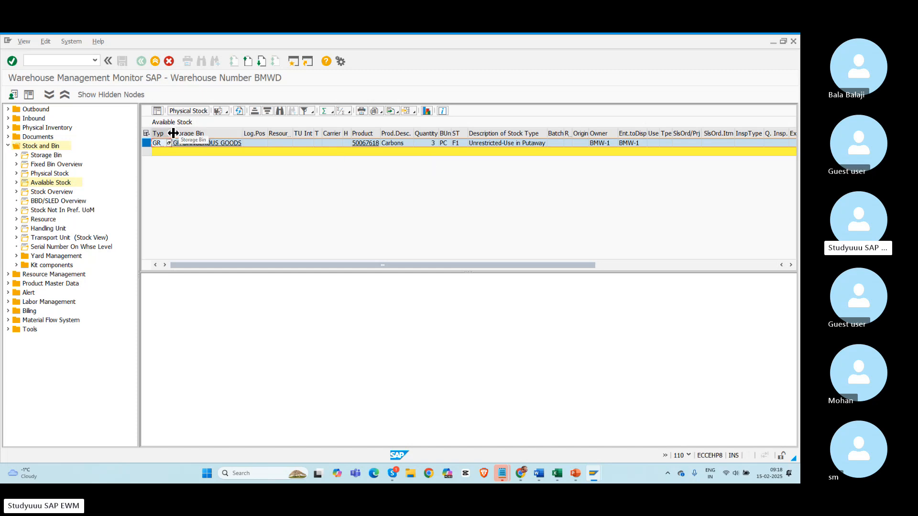
{"action": "left_click_drag", "start_coordinate": [171, 133], "coordinate": [193, 134]}
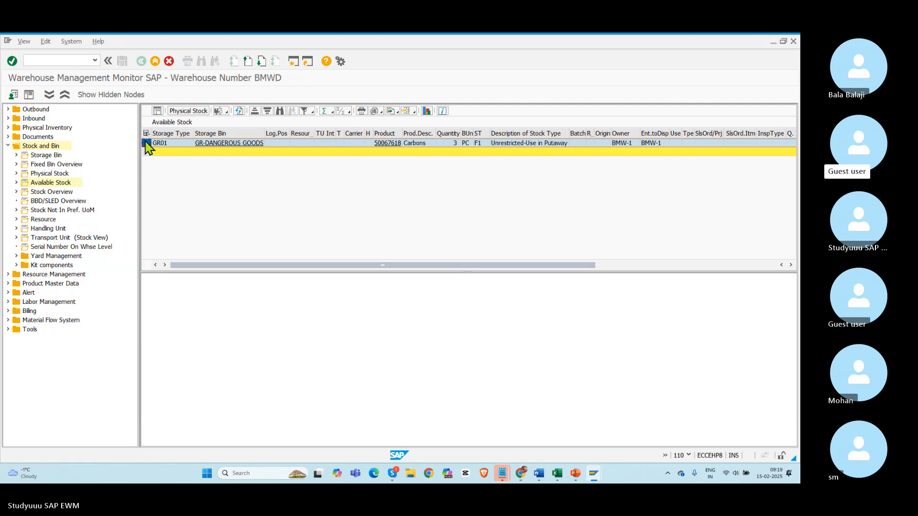
Switch to the Availability group slide in PowerPoint, add the line "ROD = F1" below "Storage locations = Stock types", and dismiss the SAP connection error.
{"action": "key", "text": "alt+Tab"}
{"action": "key", "text": "alt+Tab"}
{"action": "key", "text": "alt+Tab"}
{"action": "key", "text": "alt+Tab"}
{"action": "key", "text": "alt+Tab"}
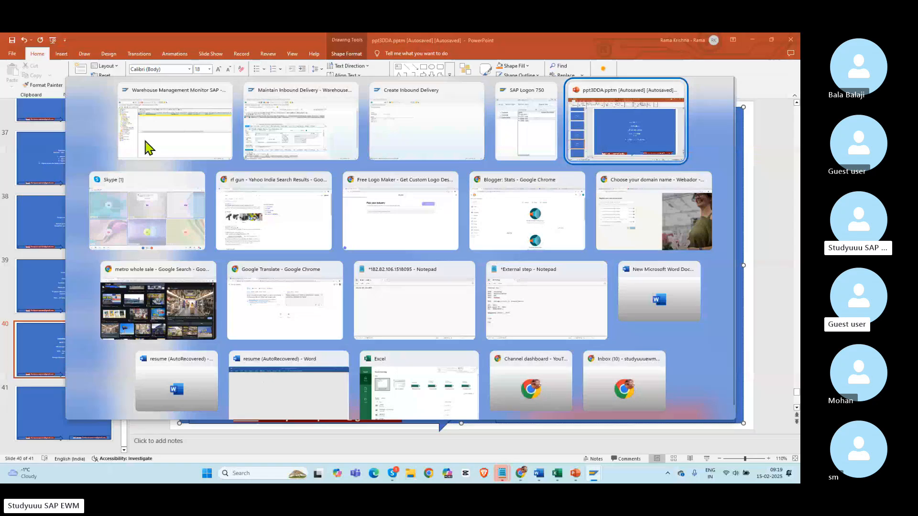
{"action": "key", "text": "Return"}
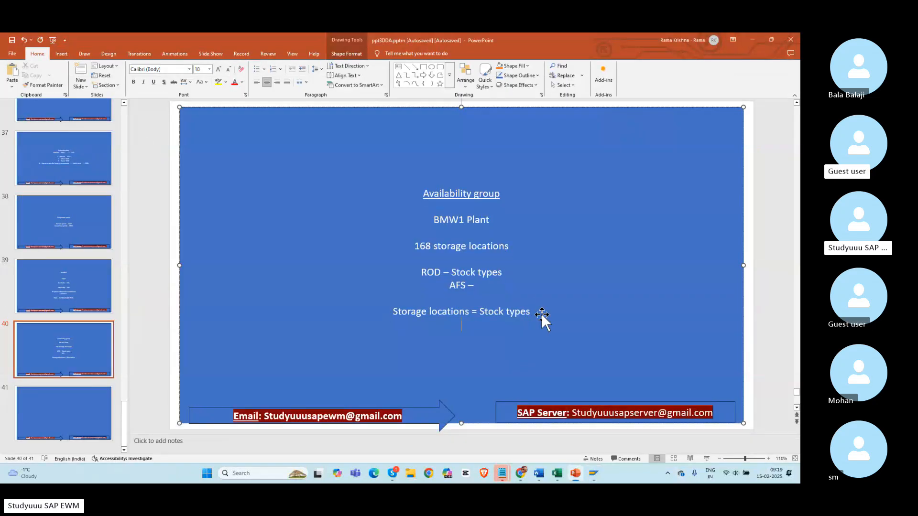
{"action": "type", "text": "ROD "}
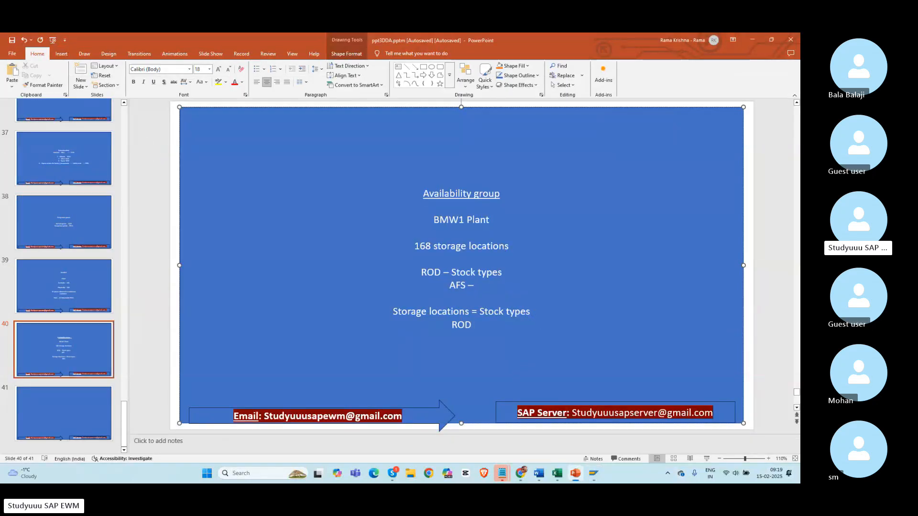
{"action": "type", "text": "="}
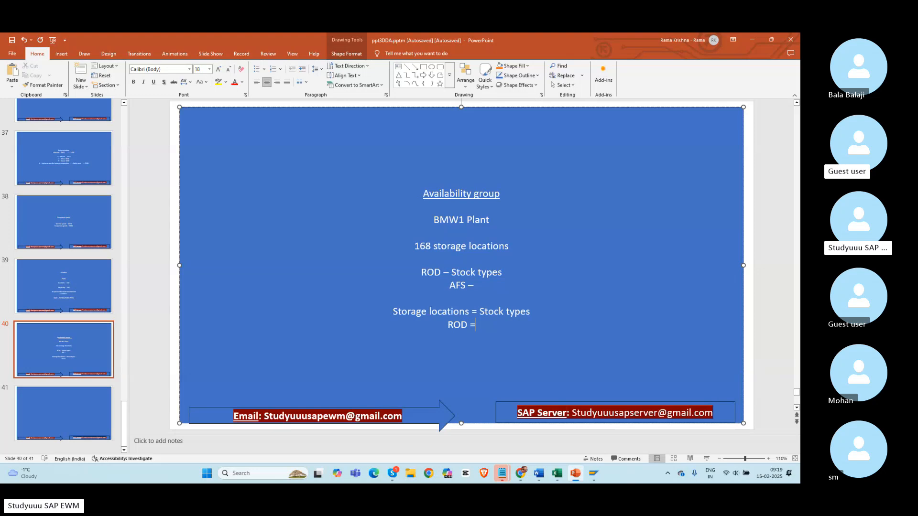
{"action": "key", "text": "alt+Tab"}
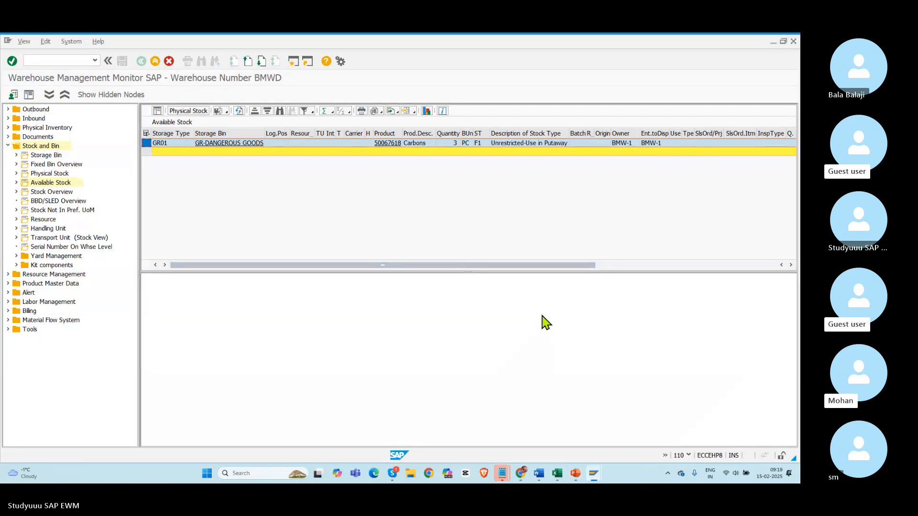
{"action": "key", "text": "alt+Tab"}
{"action": "type", "text": "F1"}
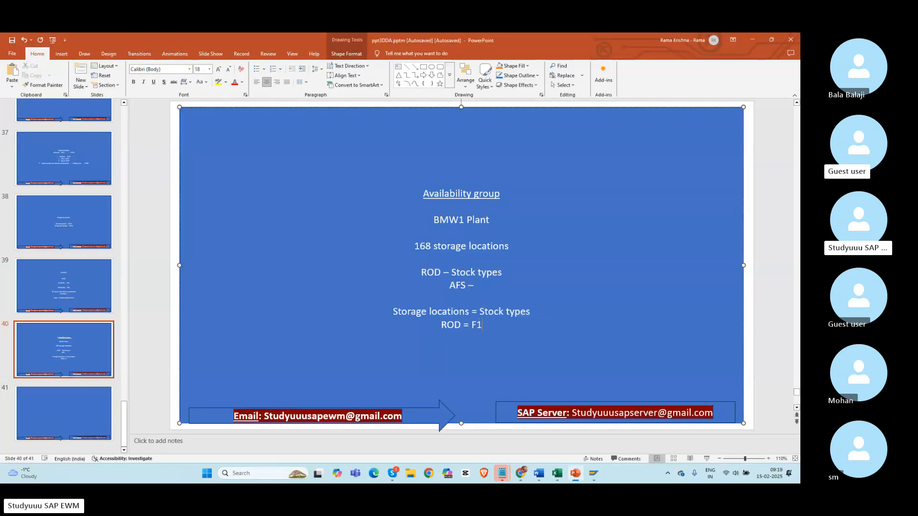
{"action": "key", "text": "Return"}
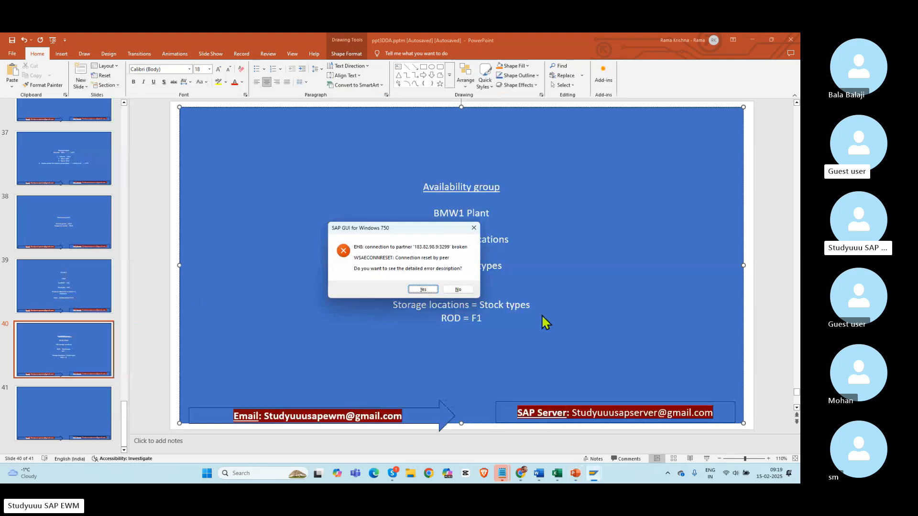
{"action": "left_click", "coordinate": [457, 290]}
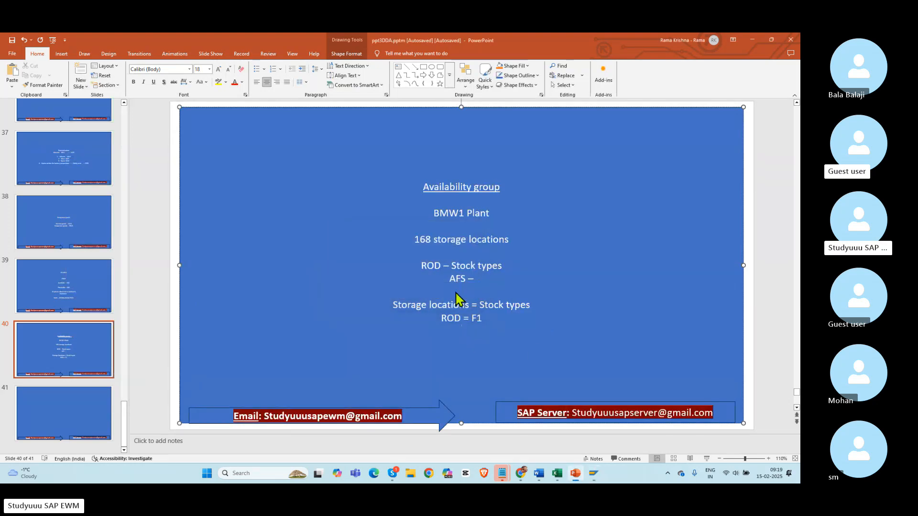
Switch back to inbound delivery maintenance, show the items as a list, and open warehouse task creation for the selected delivery.
{"action": "key", "text": "alt+Tab"}
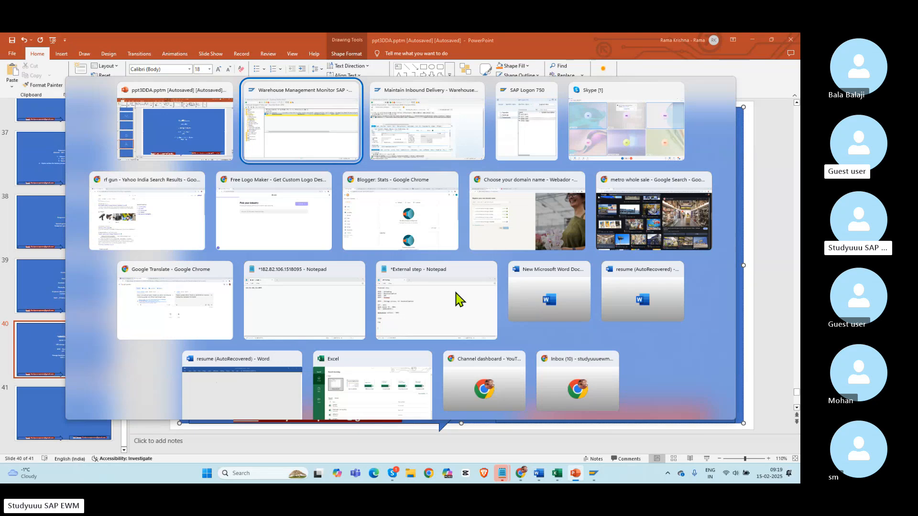
{"action": "key", "text": "alt+Tab"}
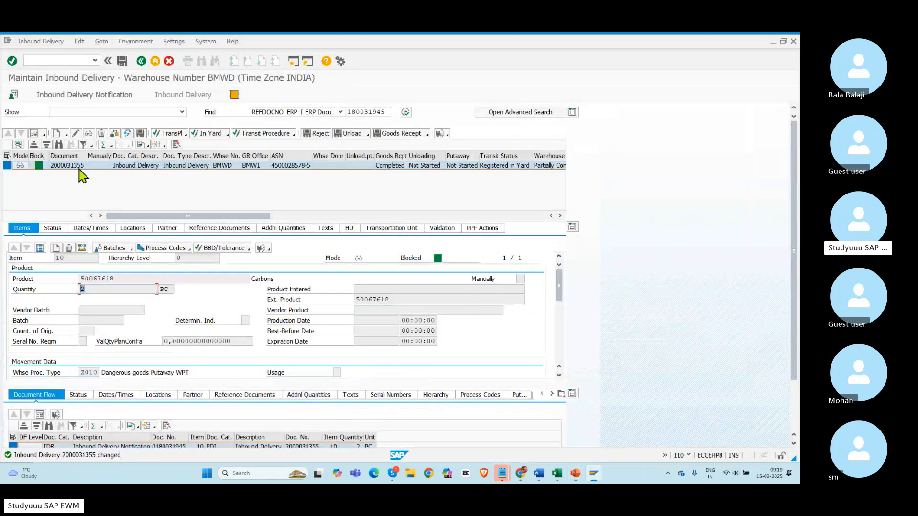
{"action": "left_click", "coordinate": [40, 248]}
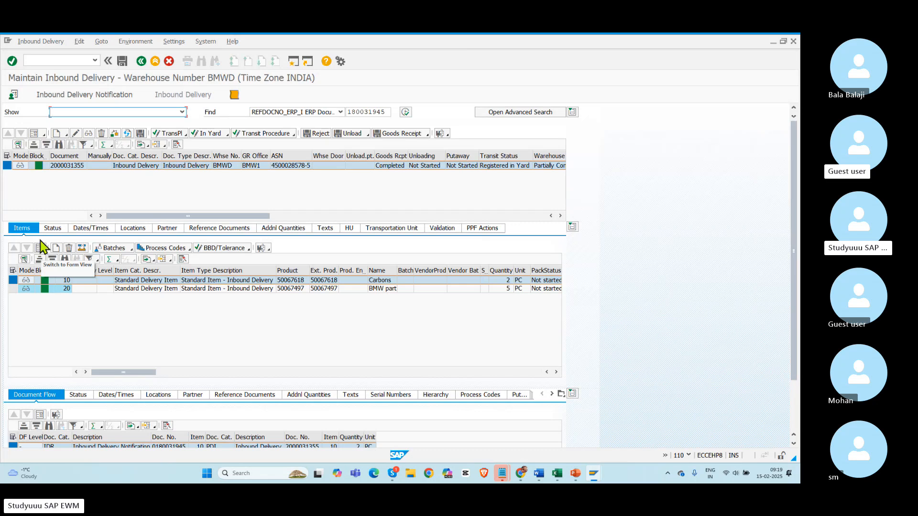
{"action": "left_click", "coordinate": [8, 166]}
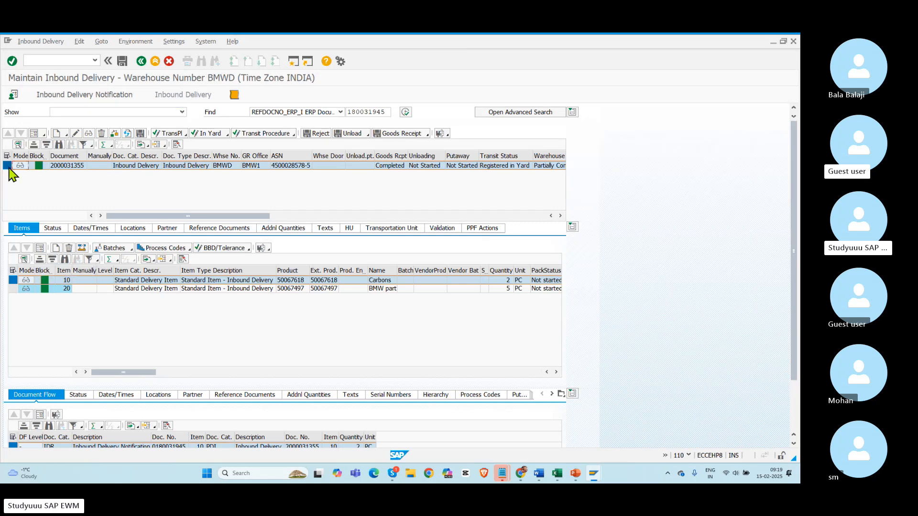
{"action": "left_click", "coordinate": [33, 42]}
{"action": "mouse_move", "coordinate": [80, 68]}
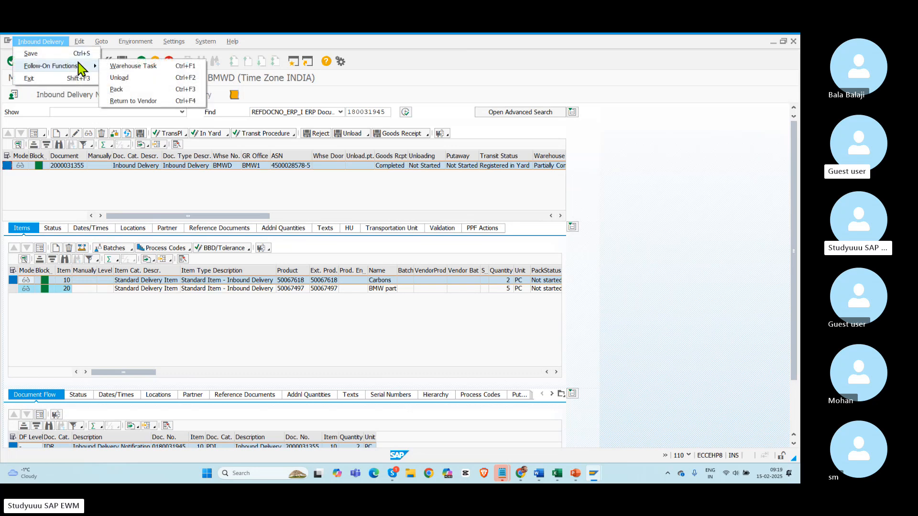
{"action": "left_click", "coordinate": [133, 66]}
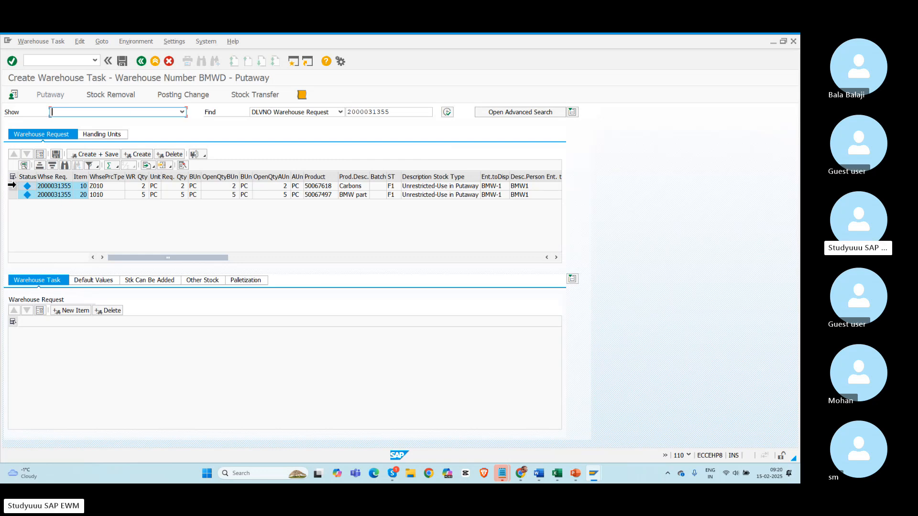
Try creating the Carbons item's putaway task, and set its default destination to storage type RK01, bin HIGH-01-01-03.
{"action": "left_click", "coordinate": [13, 186]}
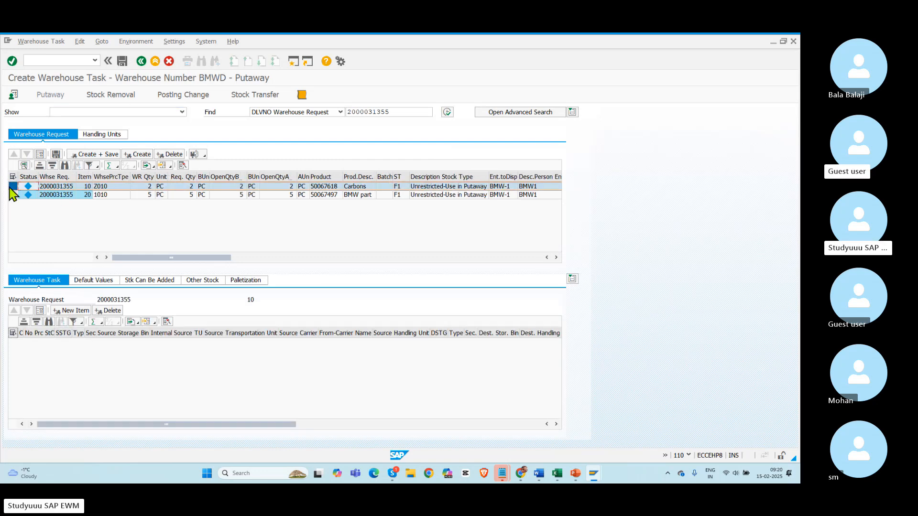
{"action": "left_click", "coordinate": [137, 155]}
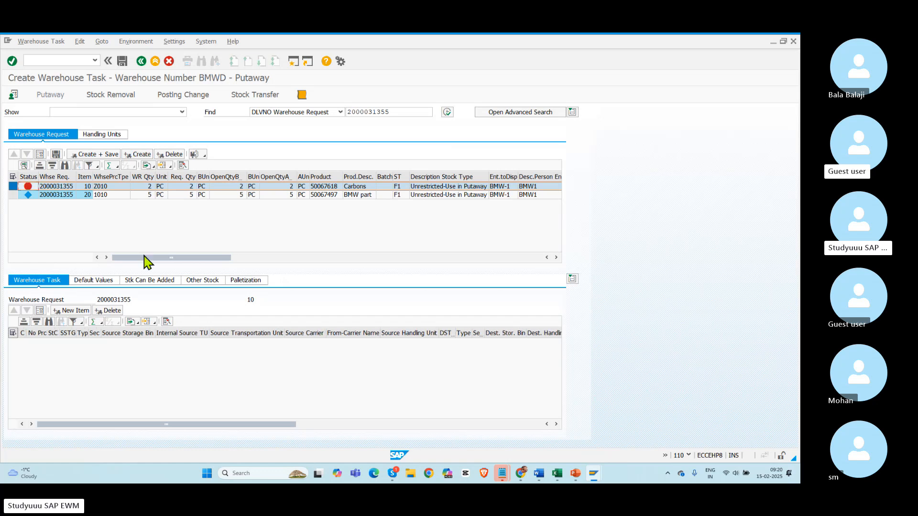
{"action": "left_click", "coordinate": [95, 281]}
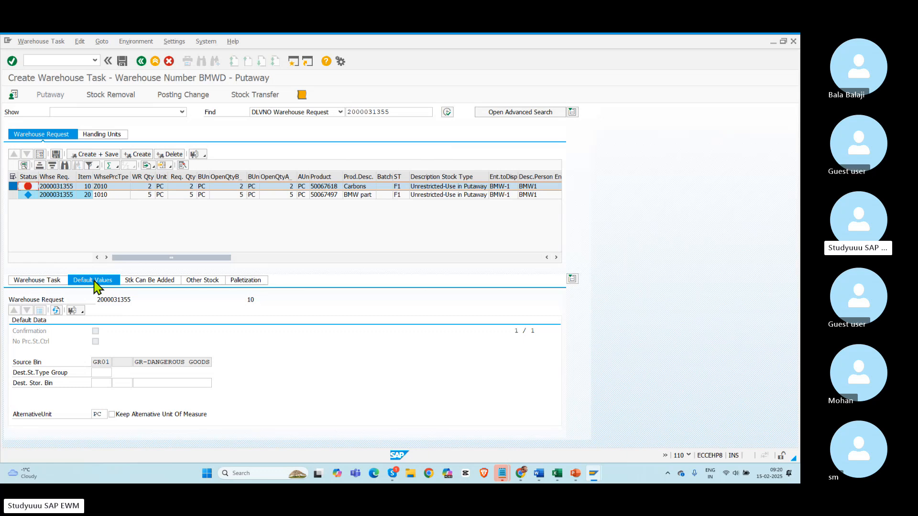
{"action": "left_click", "coordinate": [100, 383]}
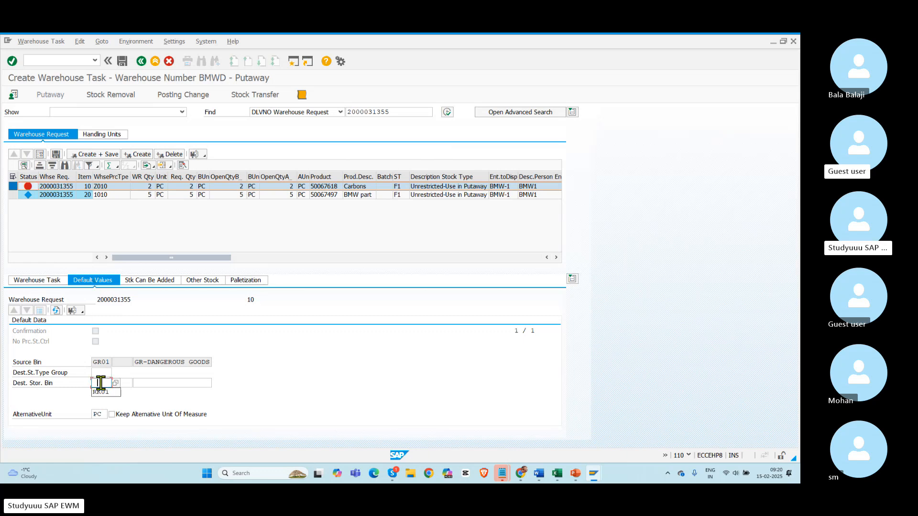
{"action": "left_click", "coordinate": [103, 392]}
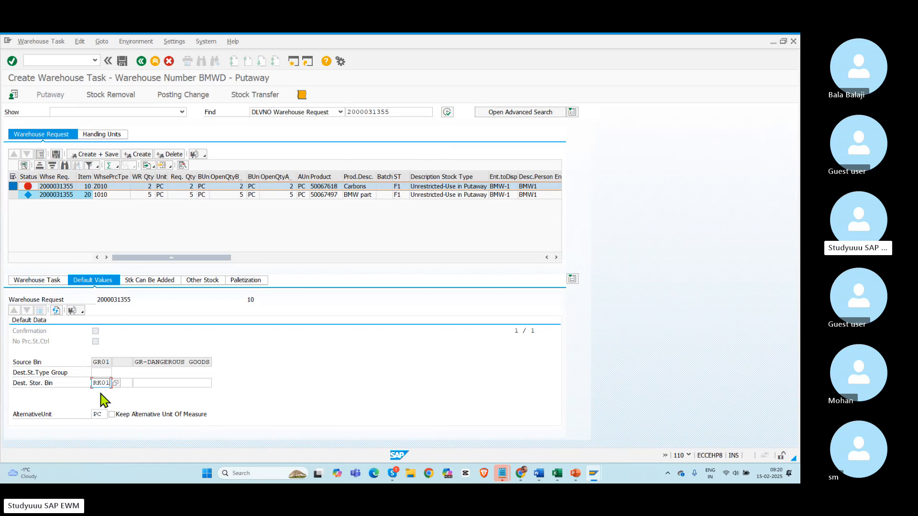
{"action": "left_click", "coordinate": [145, 380]}
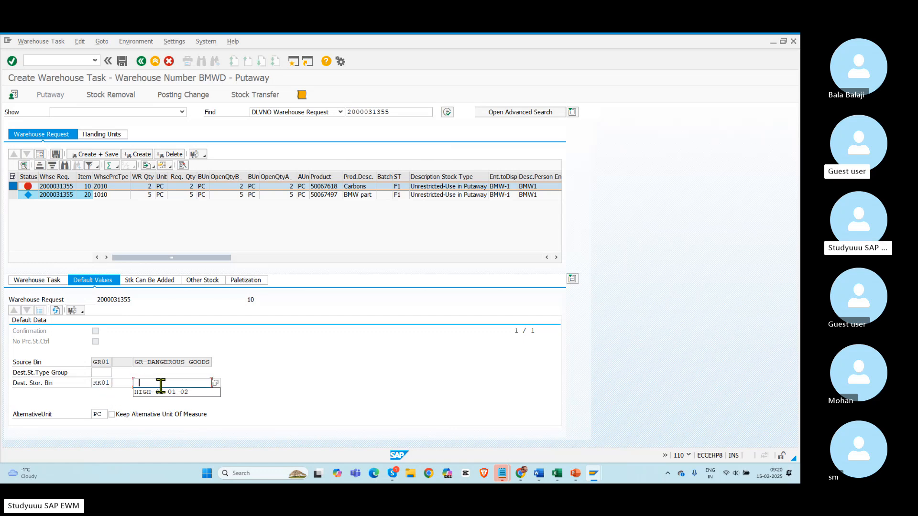
{"action": "left_click", "coordinate": [172, 392]}
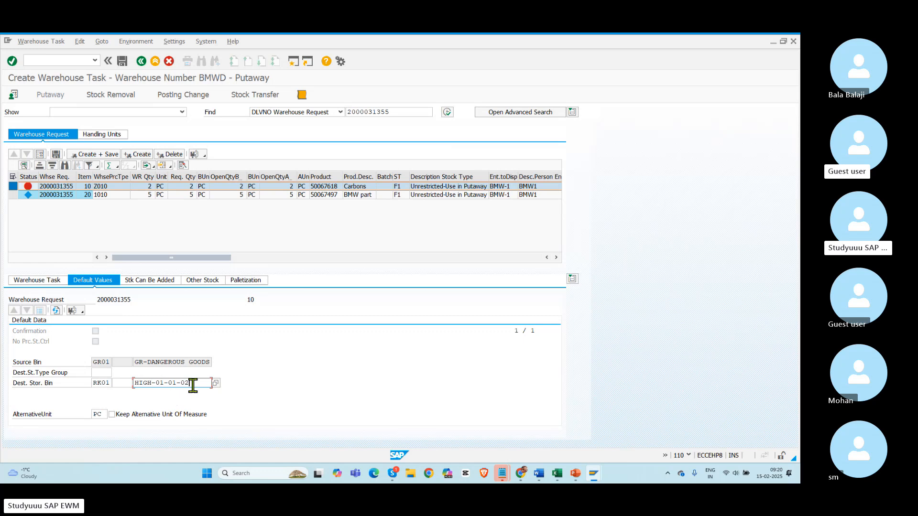
{"action": "left_click_drag", "start_coordinate": [190, 383], "coordinate": [98, 382]}
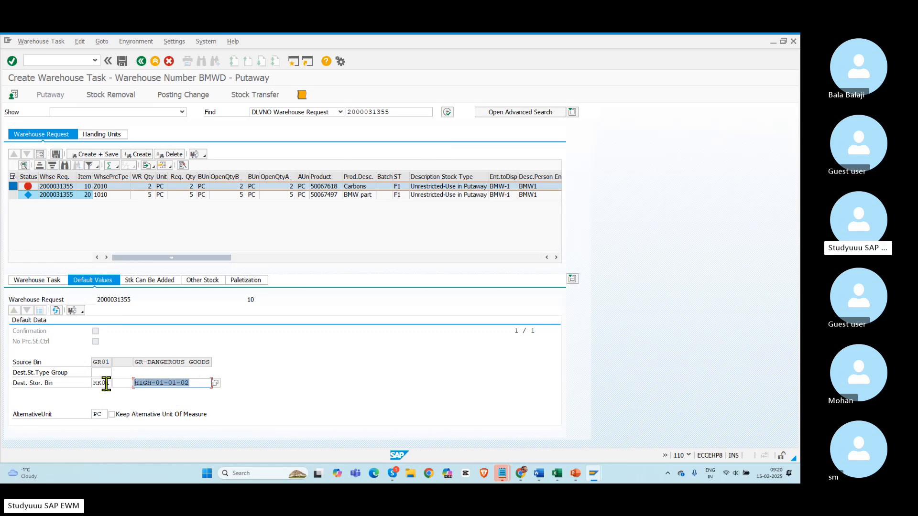
{"action": "left_click", "coordinate": [216, 382]}
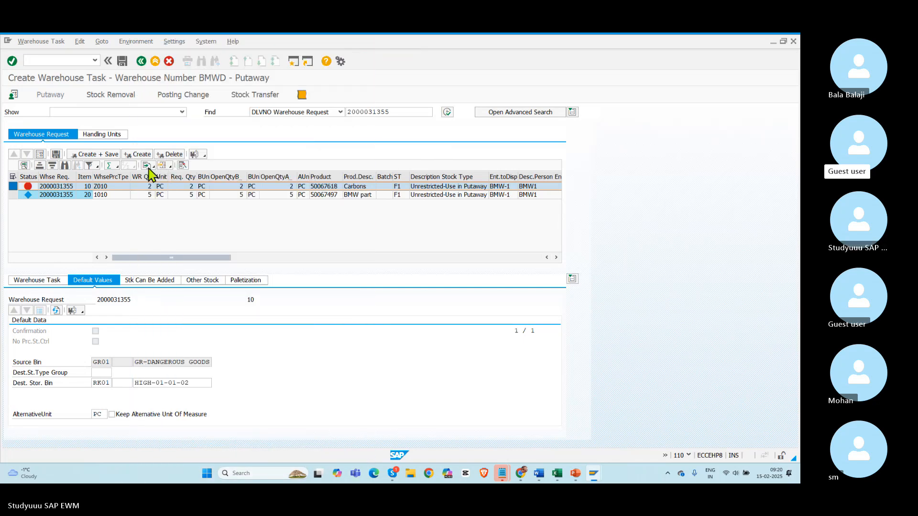
{"action": "left_click_drag", "start_coordinate": [196, 382], "coordinate": [117, 399]}
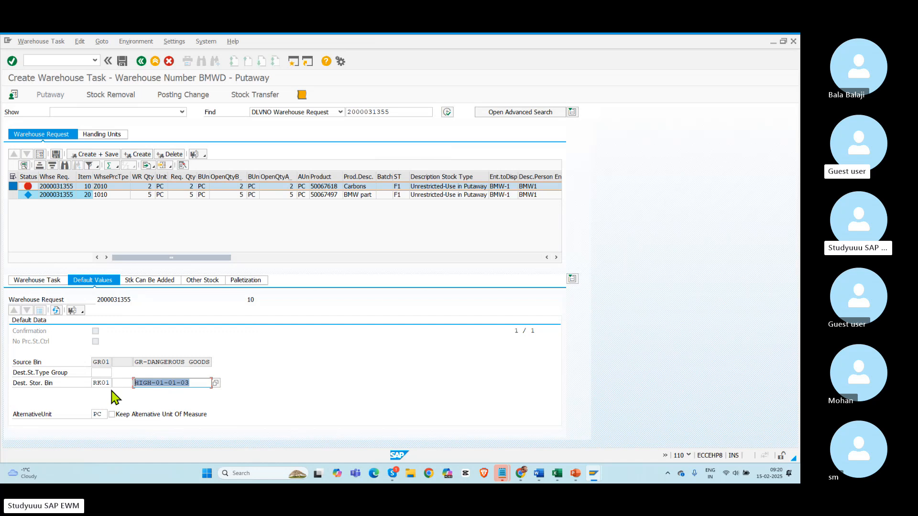
{"action": "double_click", "coordinate": [99, 384]}
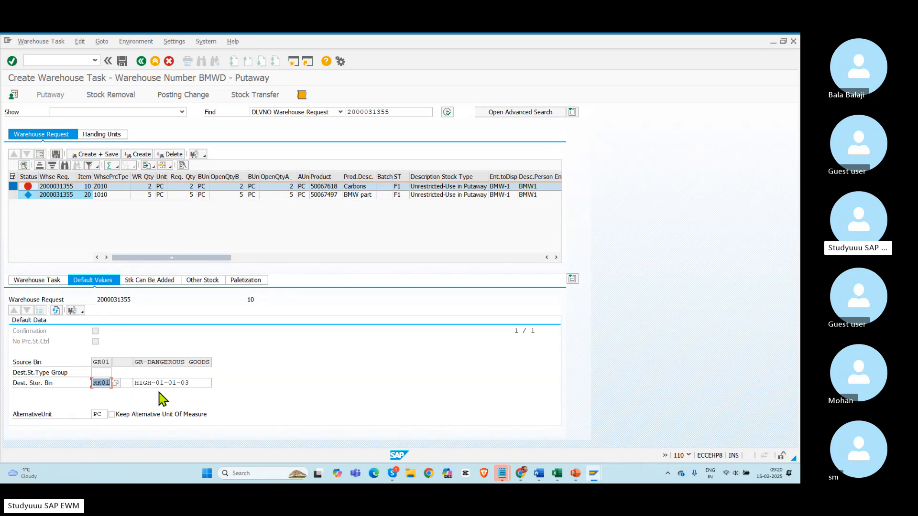
{"action": "left_click_drag", "start_coordinate": [200, 383], "coordinate": [117, 381]}
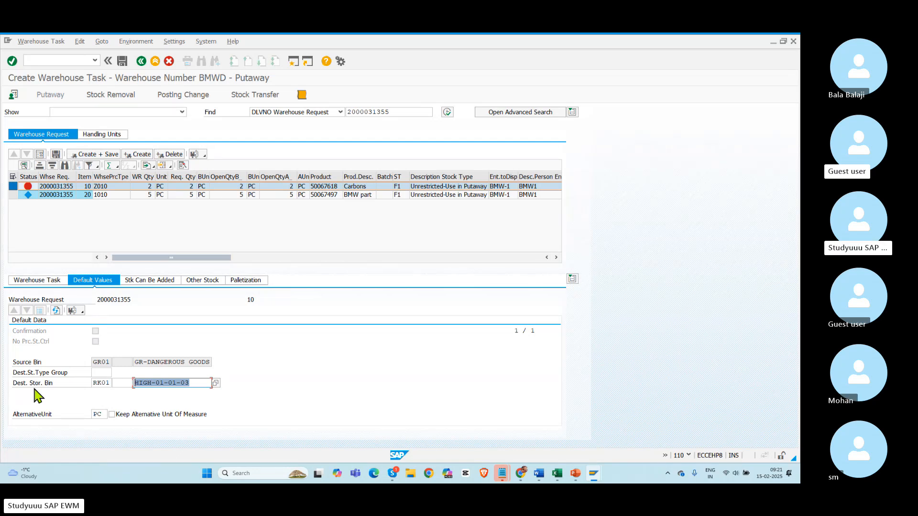
Create and save the Carbons item's putaway warehouse task, and open warehouse task confirmation.
{"action": "left_click", "coordinate": [141, 155]}
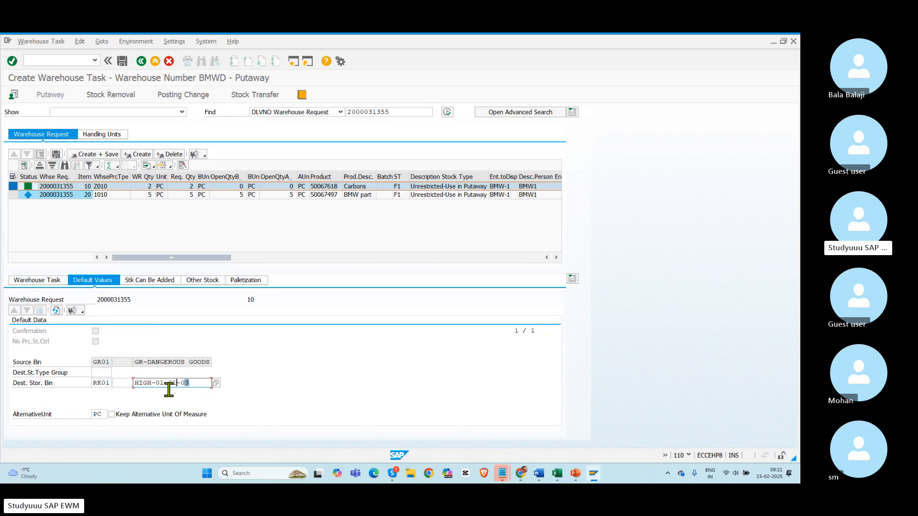
{"action": "left_click", "coordinate": [122, 61]}
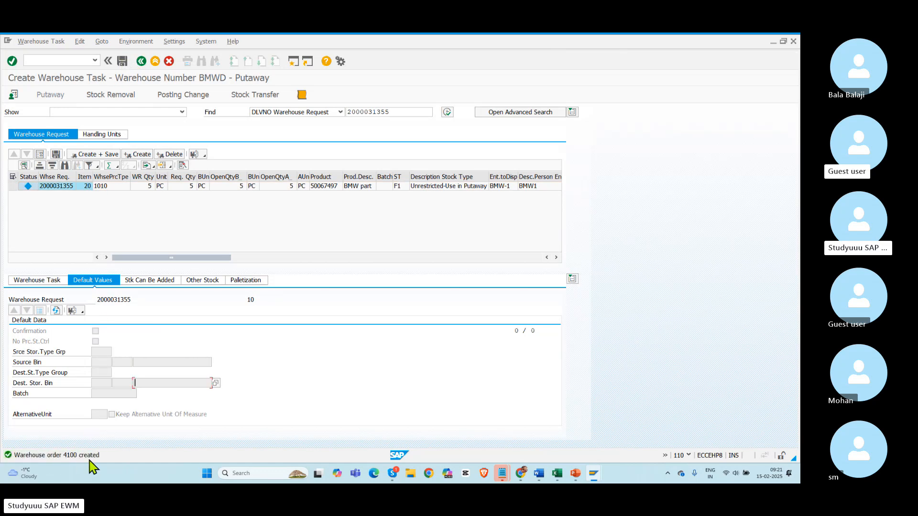
{"action": "left_click", "coordinate": [40, 41]}
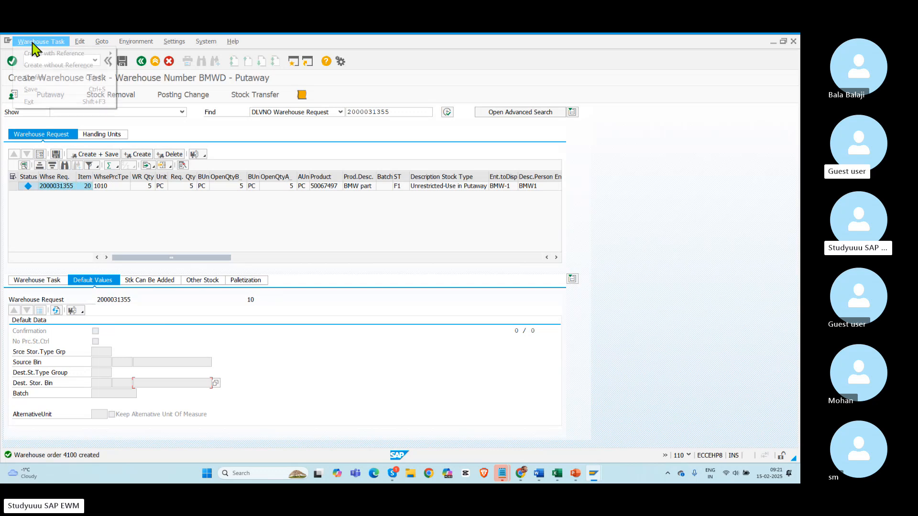
{"action": "left_click", "coordinate": [43, 77]}
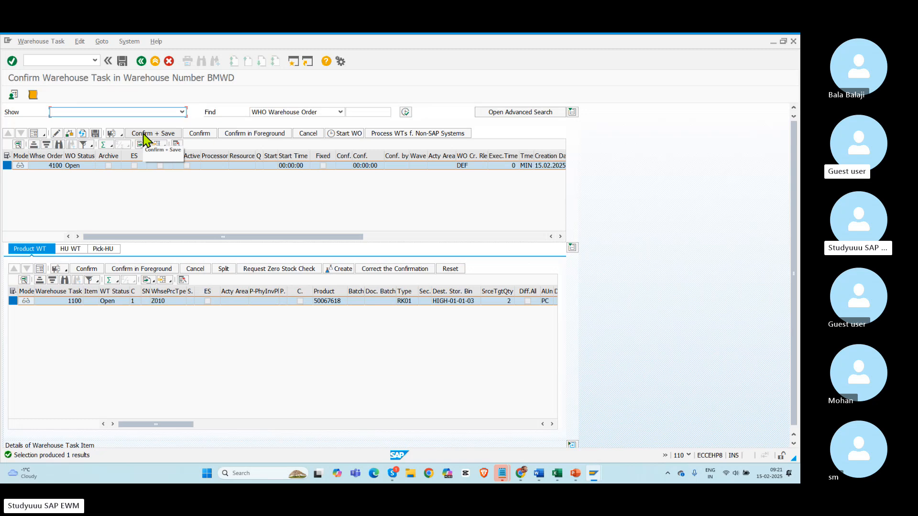
Switch to the warehouse monitor and open the Inbound Delivery selection under the inbound documents.
{"action": "key", "text": "alt+Tab"}
{"action": "key", "text": "alt+Tab"}
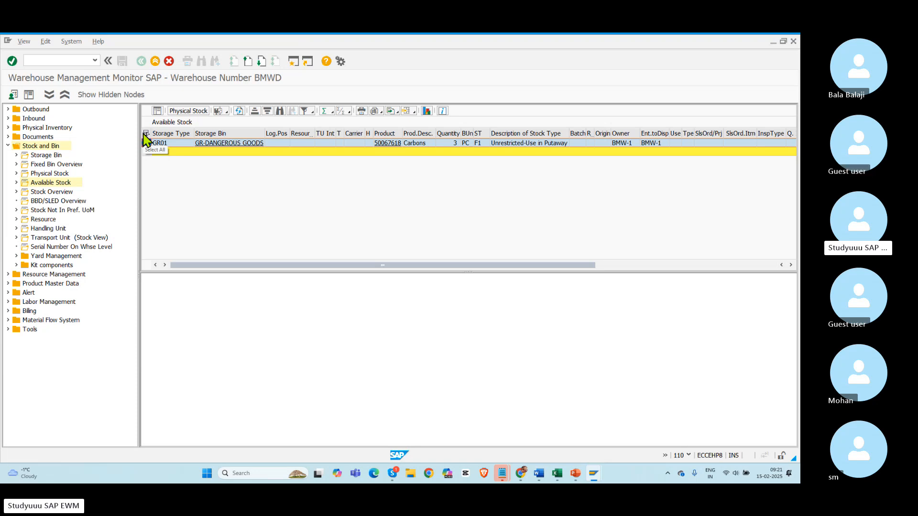
{"action": "left_click", "coordinate": [144, 137]}
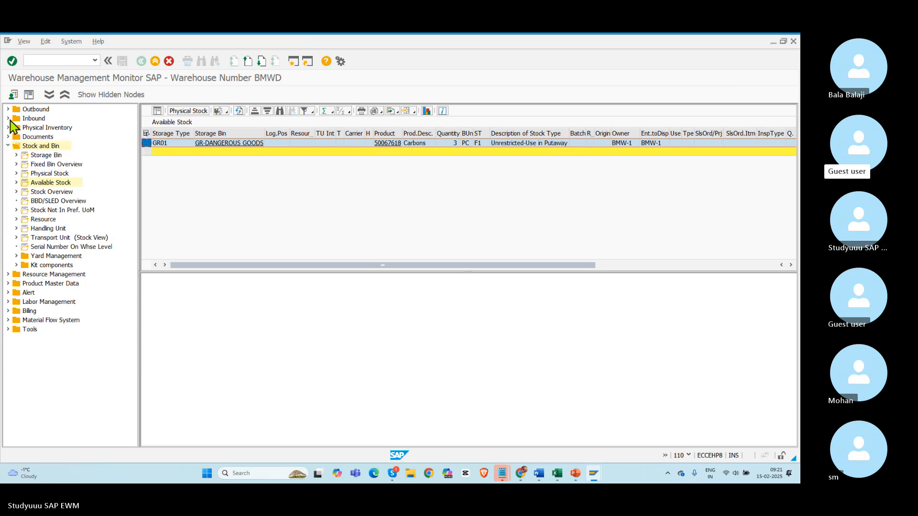
{"action": "left_click", "coordinate": [8, 119]}
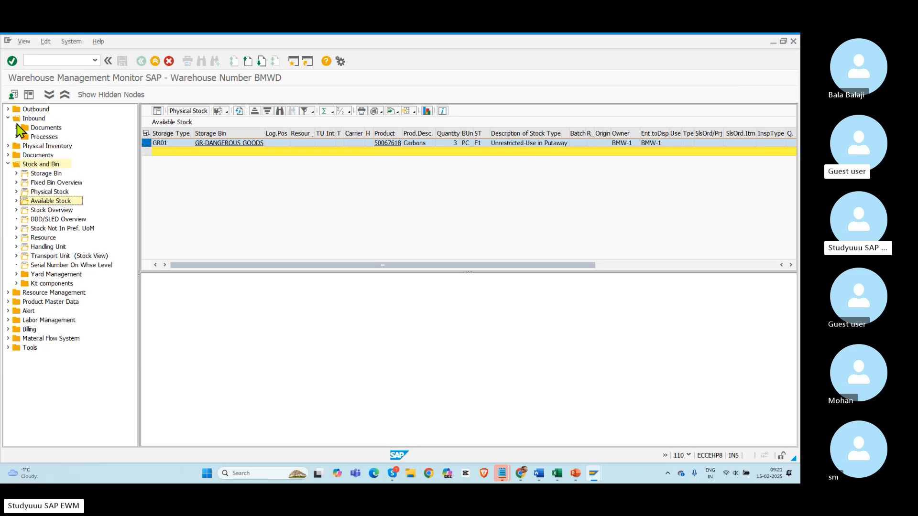
{"action": "left_click", "coordinate": [17, 127]}
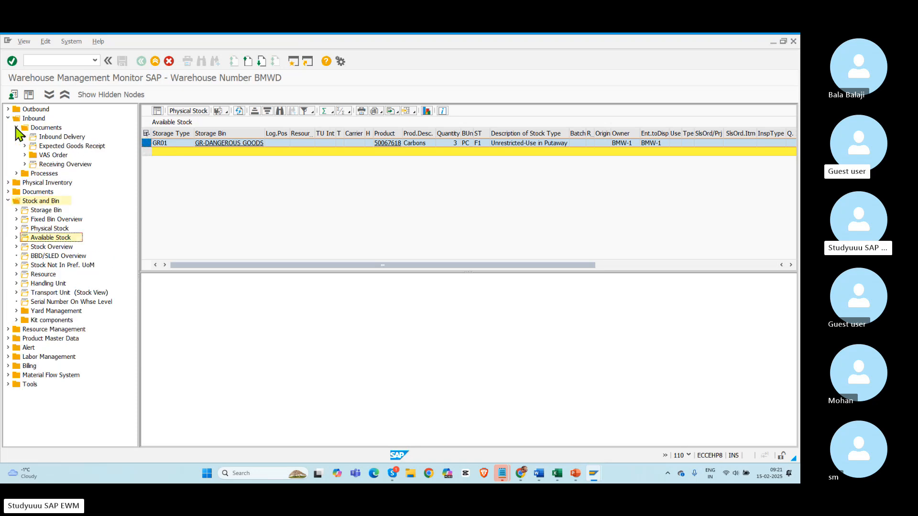
{"action": "double_click", "coordinate": [61, 137]}
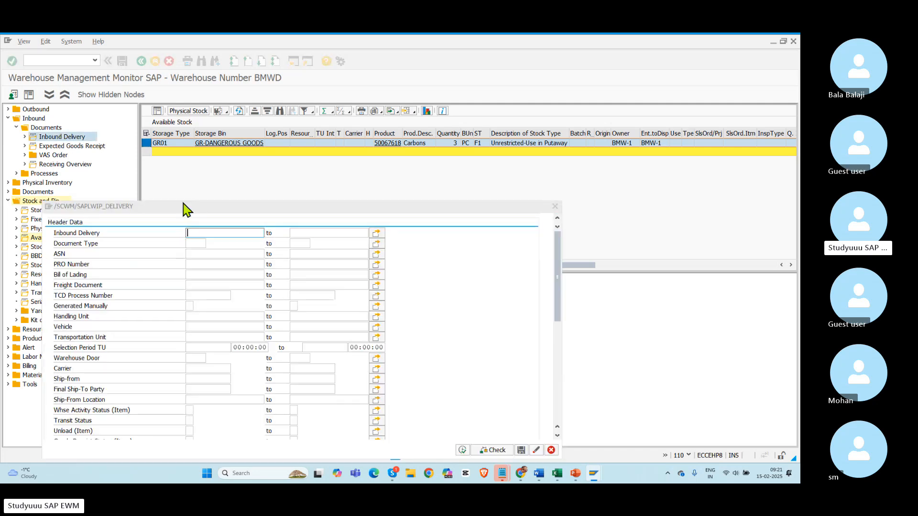
Check the item data criteria and the warehouse task confirmation session, and run the inbound delivery selection without restrictions.
{"action": "key", "text": "alt+Tab"}
{"action": "key", "text": "alt+Tab"}
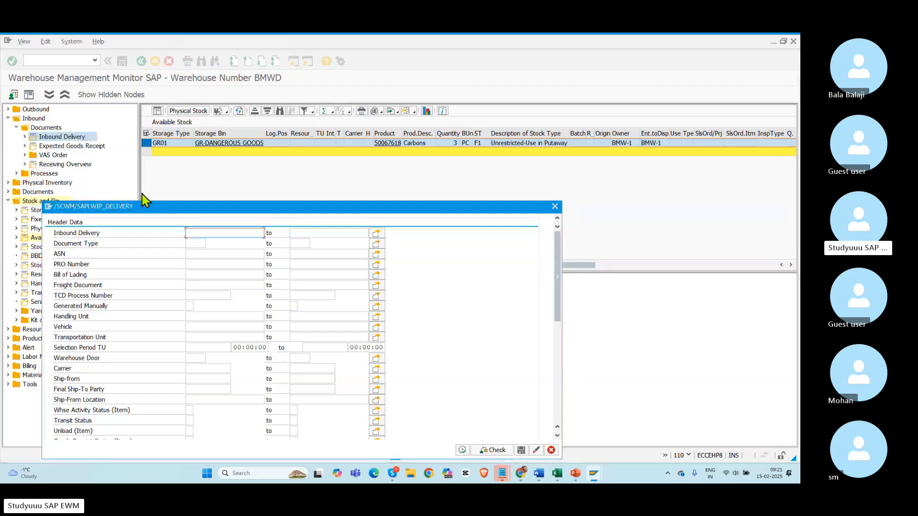
{"action": "left_click_drag", "start_coordinate": [556, 253], "coordinate": [554, 400]}
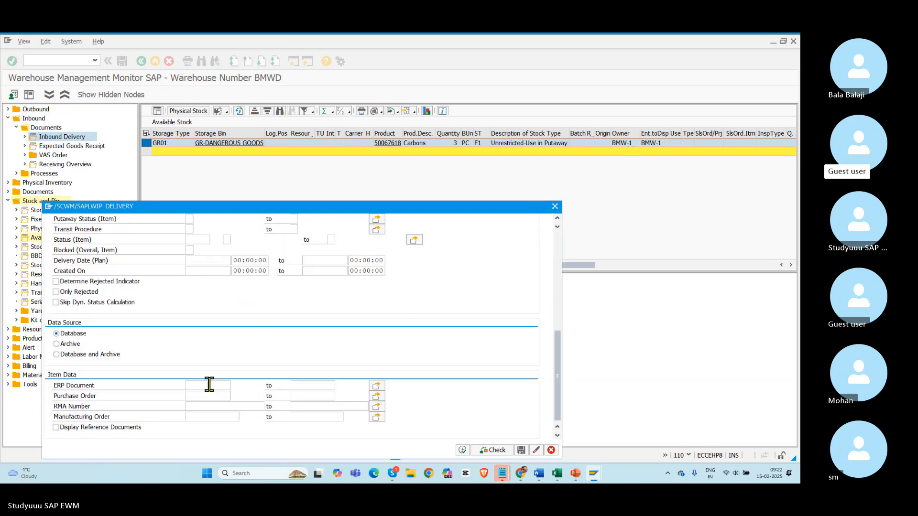
{"action": "key", "text": "alt+Tab"}
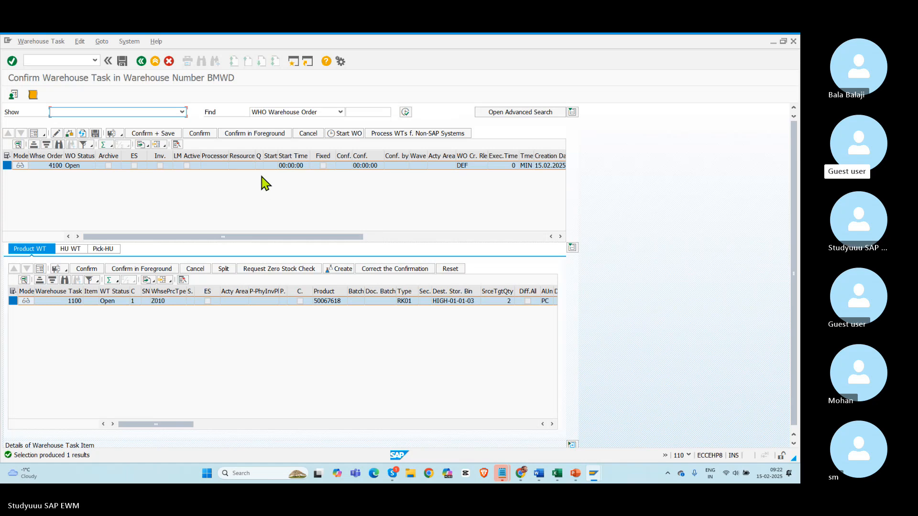
{"action": "left_click_drag", "start_coordinate": [157, 238], "coordinate": [187, 226]}
{"action": "key", "text": "alt+Tab"}
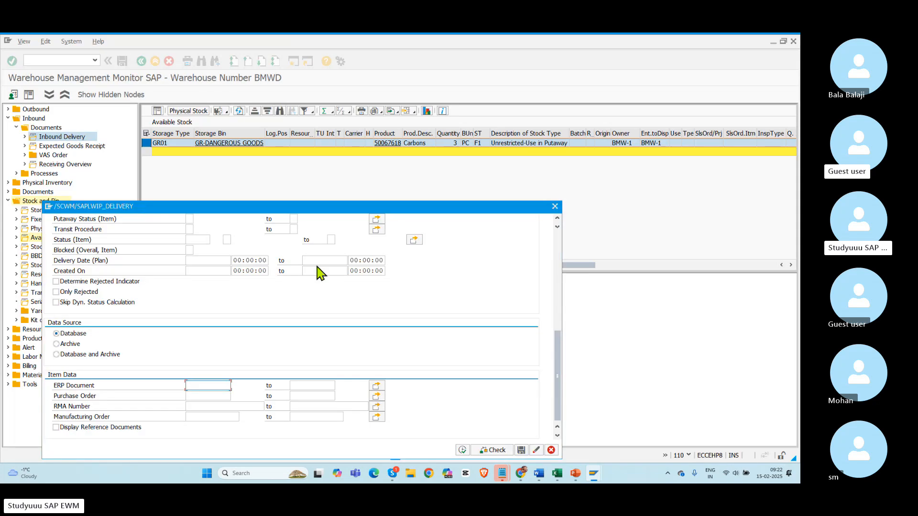
{"action": "left_click", "coordinate": [462, 450]}
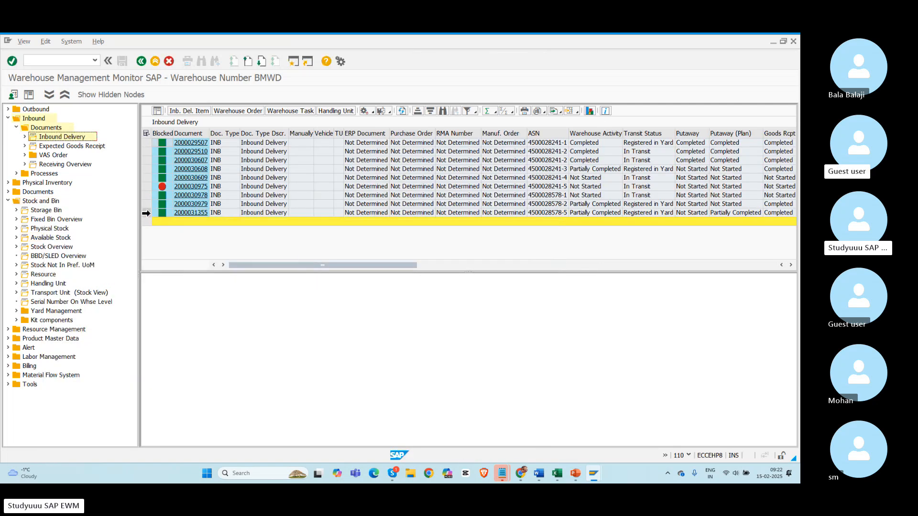
Display the warehouse task of the last listed inbound delivery, confirm it in the background, and close the log.
{"action": "left_click", "coordinate": [146, 213]}
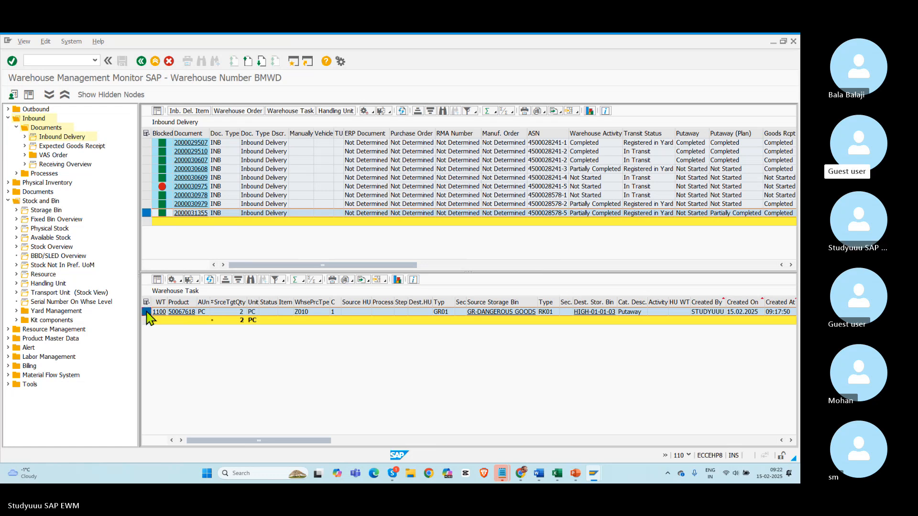
{"action": "left_click", "coordinate": [181, 280]}
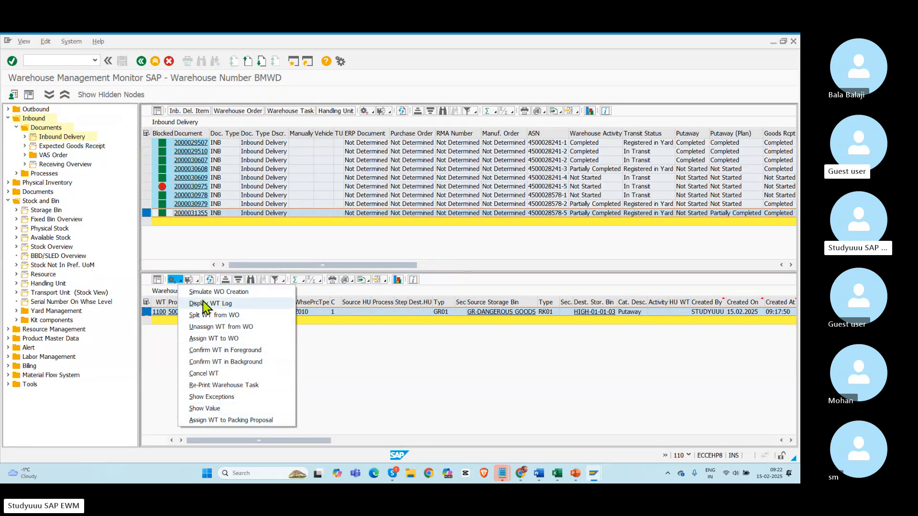
{"action": "left_click", "coordinate": [242, 361]}
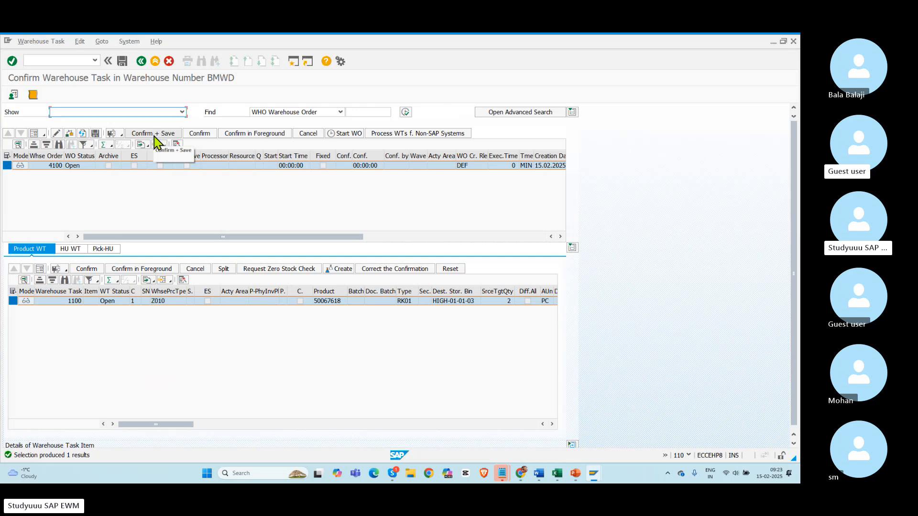
{"action": "key", "text": "F3"}
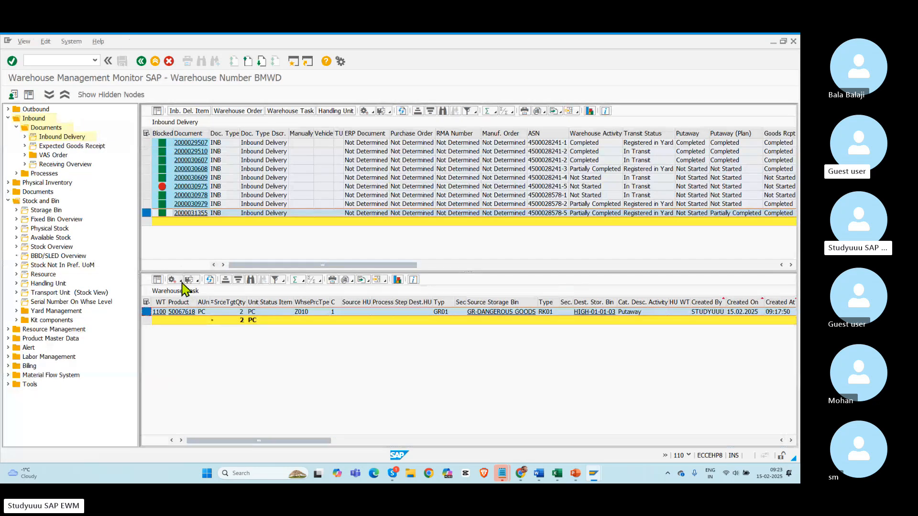
{"action": "left_click", "coordinate": [181, 283]}
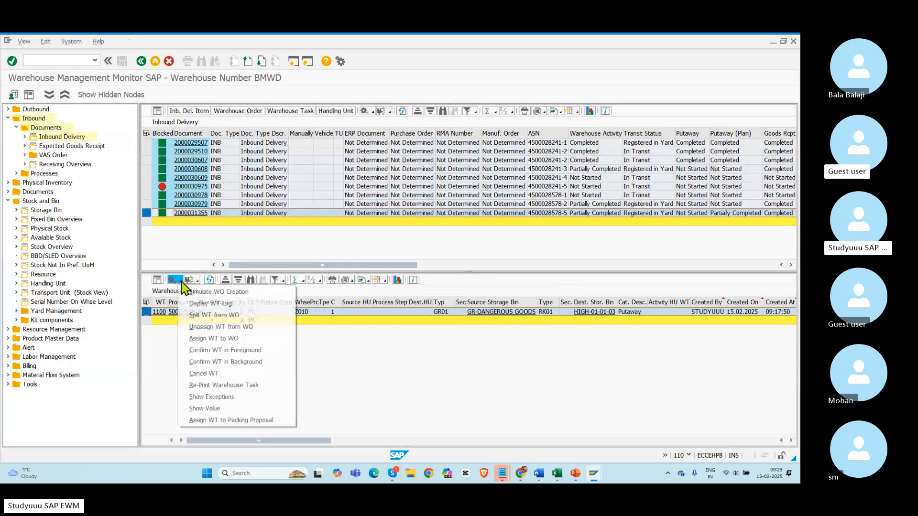
{"action": "left_click", "coordinate": [247, 364]}
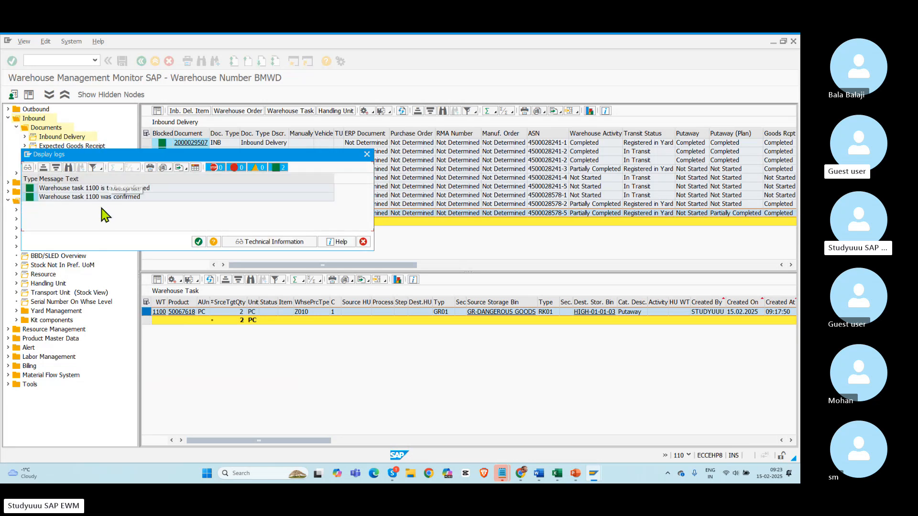
{"action": "left_click", "coordinate": [198, 242]}
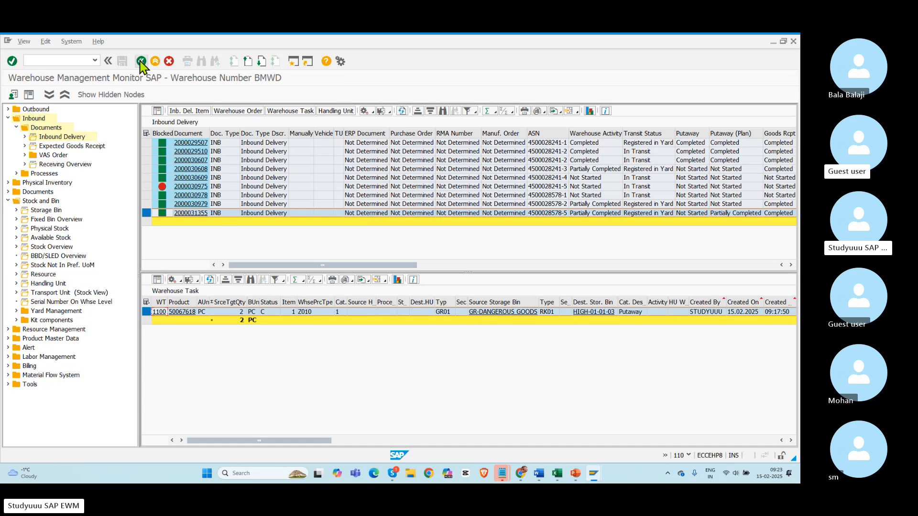
Return to the Available Stock list and refresh it to check the Carbons product's storage types and stock types.
{"action": "left_click", "coordinate": [141, 61]}
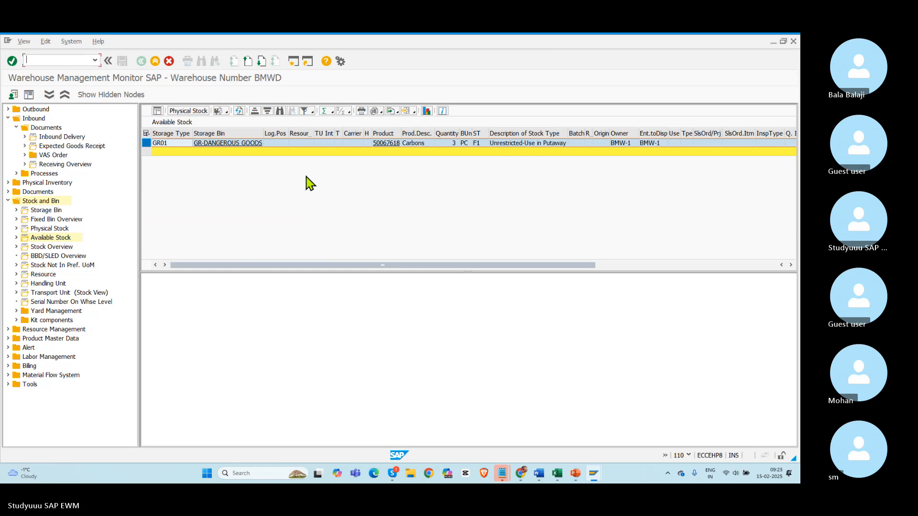
{"action": "left_click", "coordinate": [238, 111]}
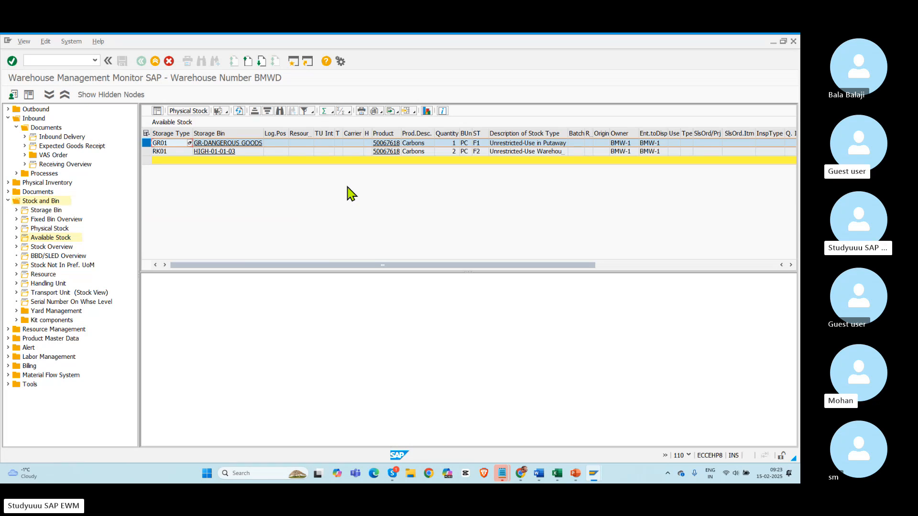
Leave the warehouse task confirmation for the inbound delivery and widen the Putaway Status column to check the delivery's status.
{"action": "key", "text": "alt+Tab"}
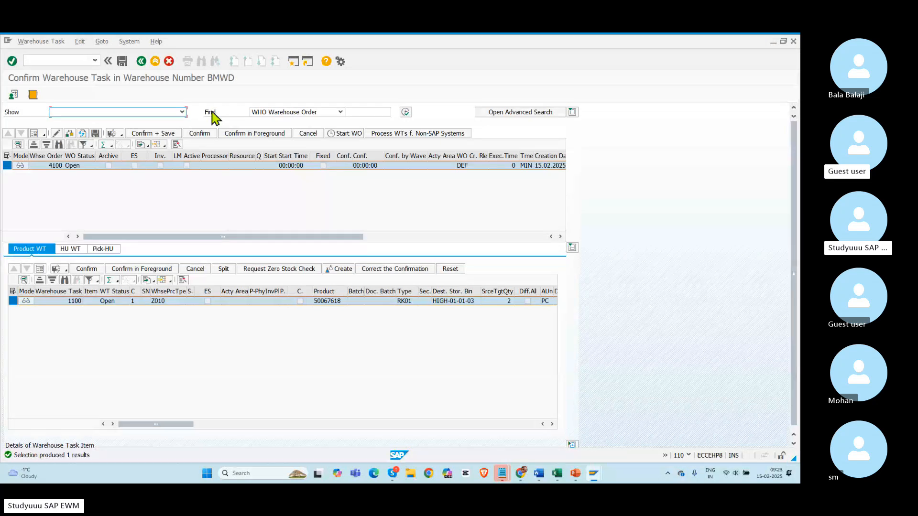
{"action": "left_click", "coordinate": [141, 61]}
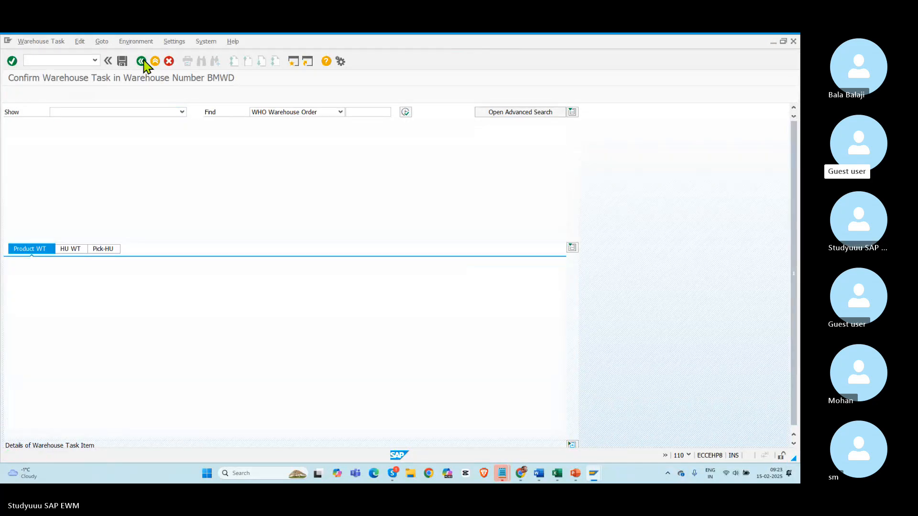
{"action": "left_click", "coordinate": [142, 62]}
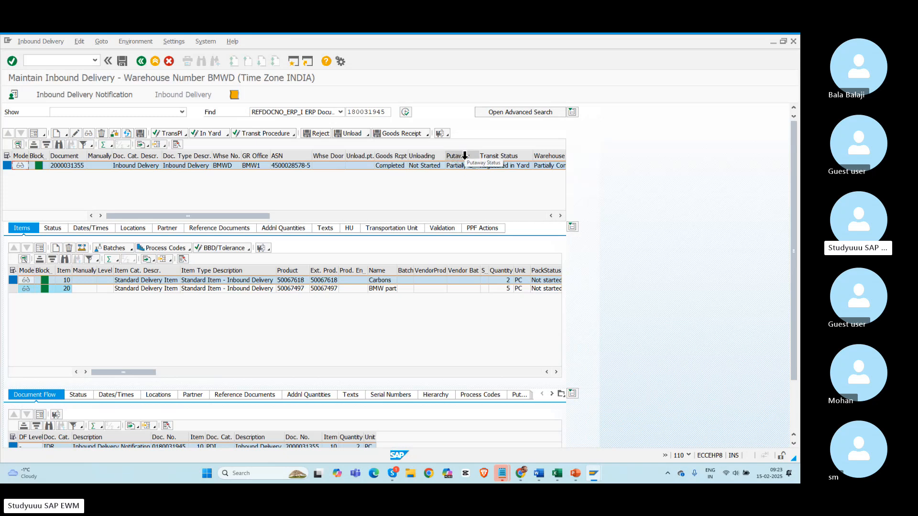
{"action": "left_click_drag", "start_coordinate": [481, 152], "coordinate": [542, 165]}
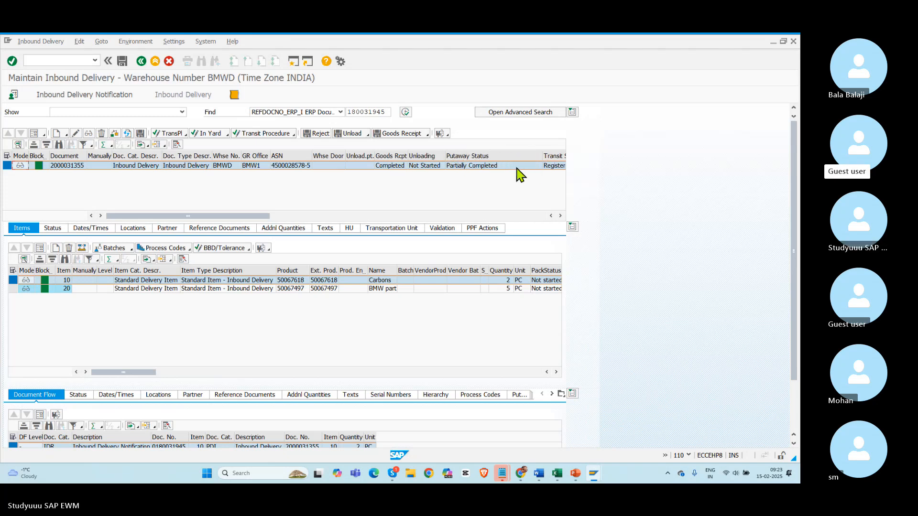
{"action": "left_click", "coordinate": [382, 289]}
{"action": "left_click", "coordinate": [470, 165]}
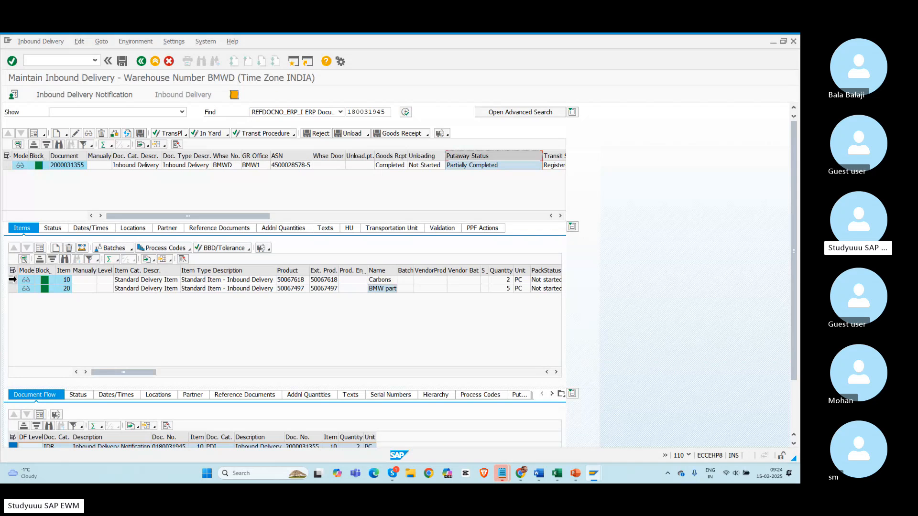
Check the putaway status of item 10, Carbons, in the inbound delivery's item list.
{"action": "left_click", "coordinate": [13, 281]}
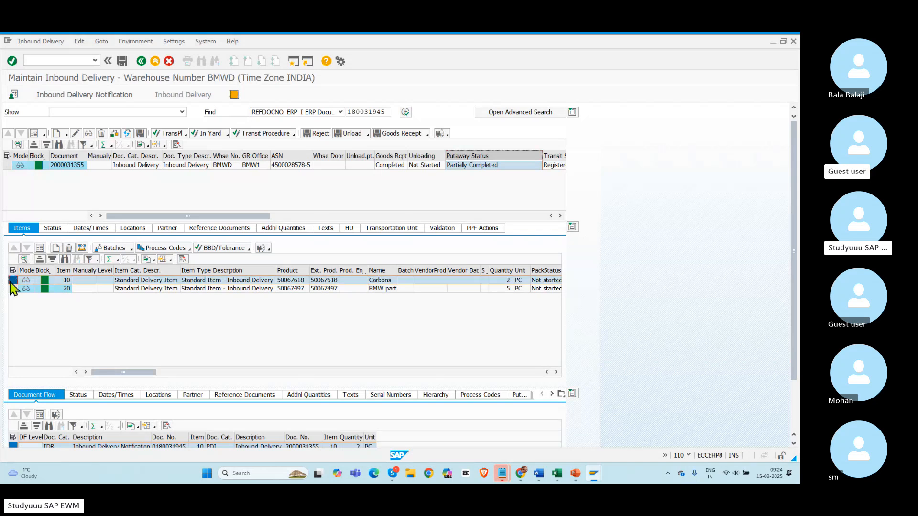
{"action": "left_click", "coordinate": [555, 372]}
{"action": "left_click", "coordinate": [555, 372]}
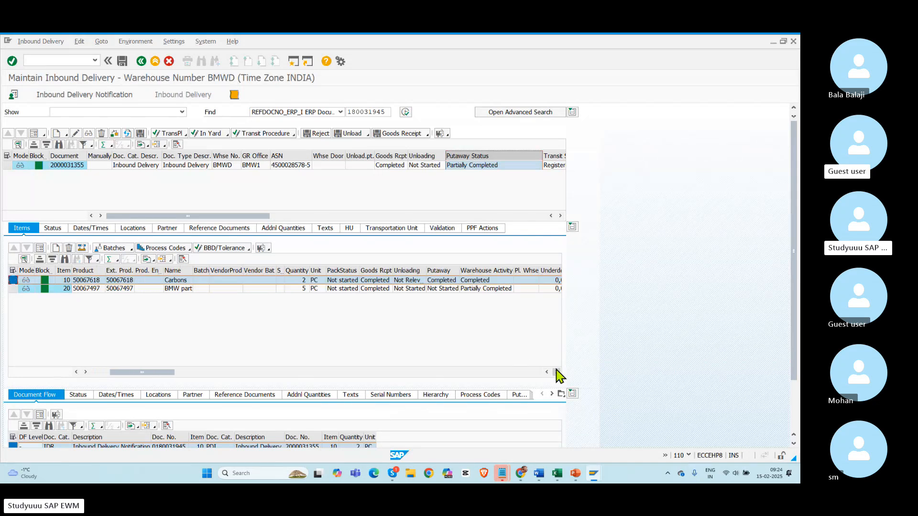
{"action": "left_click", "coordinate": [439, 282]}
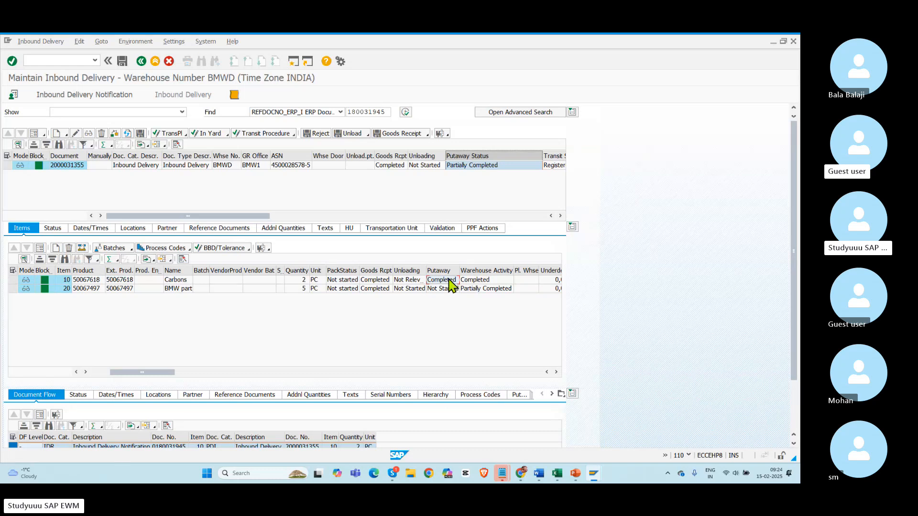
Check the stock type of the Carbons stock in storage type RK01 in the warehouse monitor, and view the Availability group slide in PowerPoint.
{"action": "key", "text": "alt+Tab"}
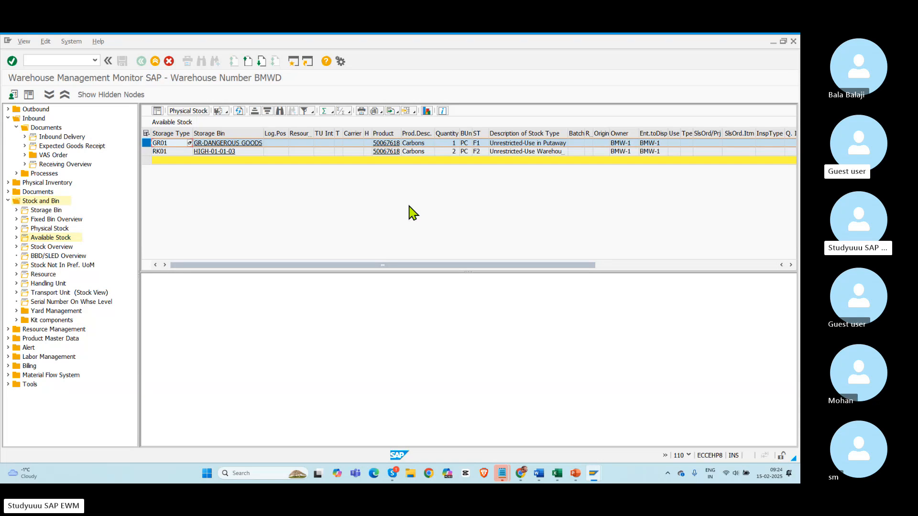
{"action": "key", "text": "alt+Tab"}
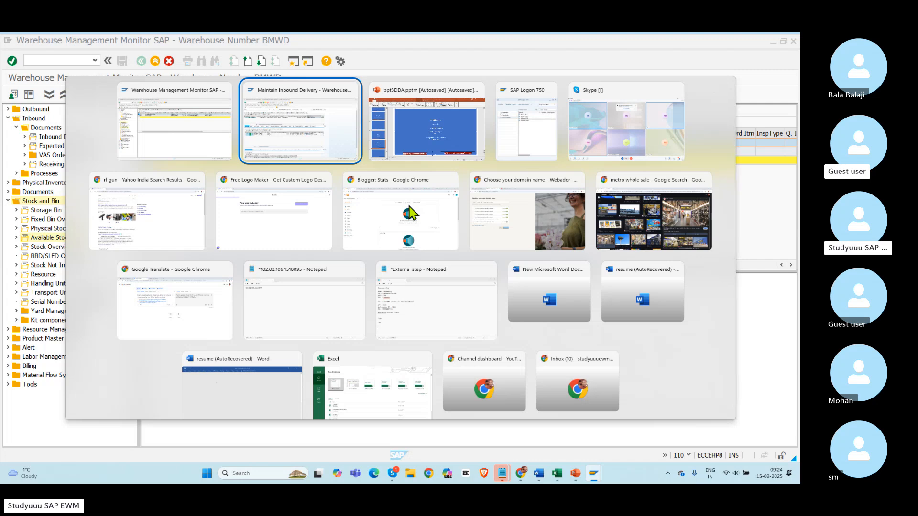
{"action": "key", "text": "Escape"}
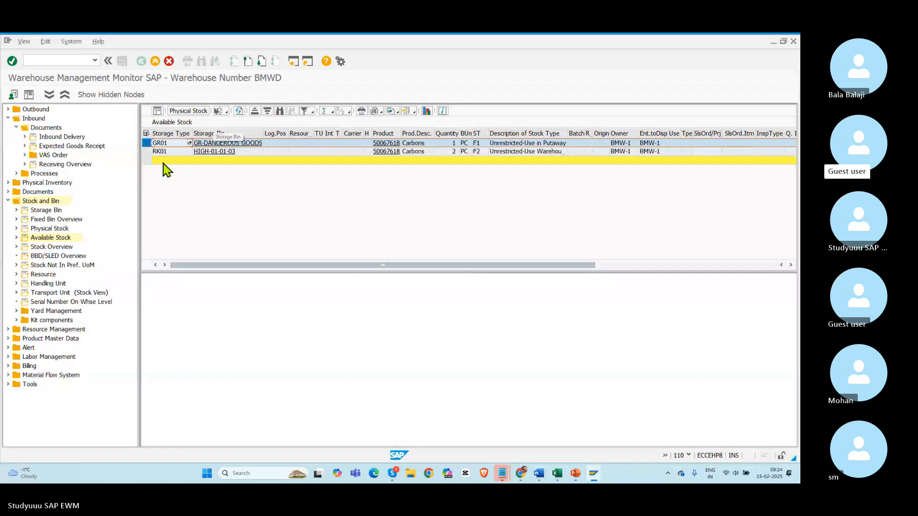
{"action": "left_click", "coordinate": [146, 152]}
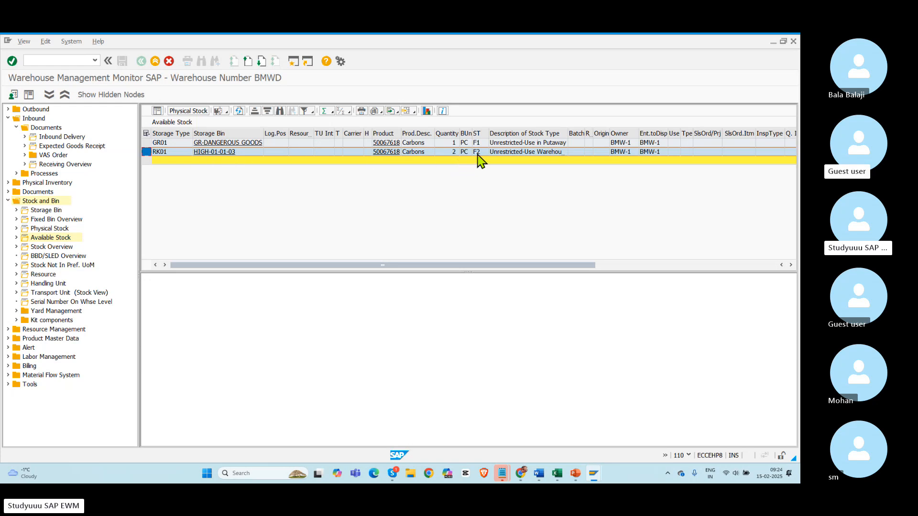
{"action": "key", "text": "alt+Tab"}
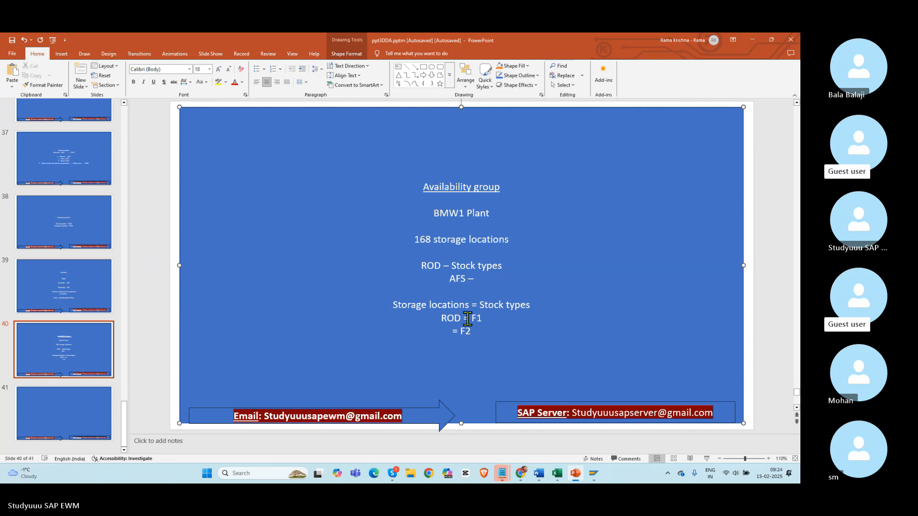
Log on to the ECC (001) system from SAP Logon with the user name and password, and open transaction VL33N.
{"action": "key", "text": "alt+Tab"}
{"action": "key", "text": "alt+Tab"}
{"action": "key", "text": "alt+Tab"}
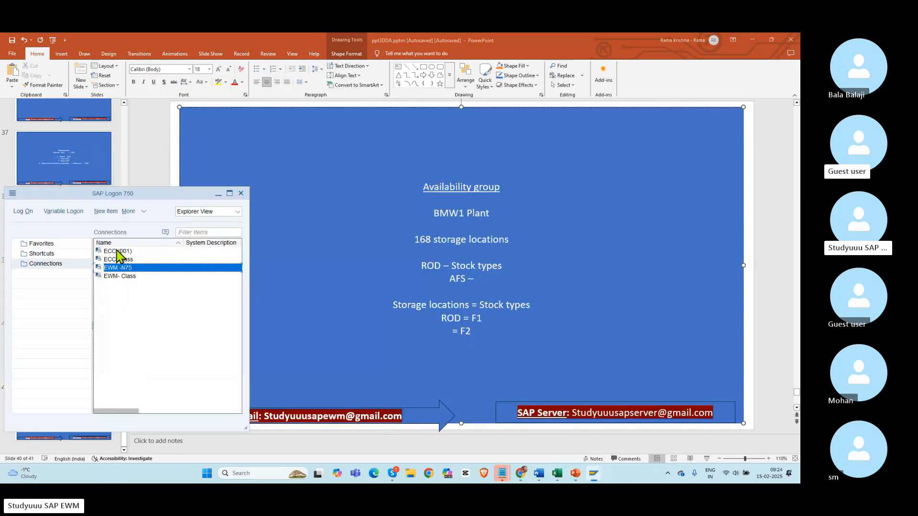
{"action": "double_click", "coordinate": [117, 252]}
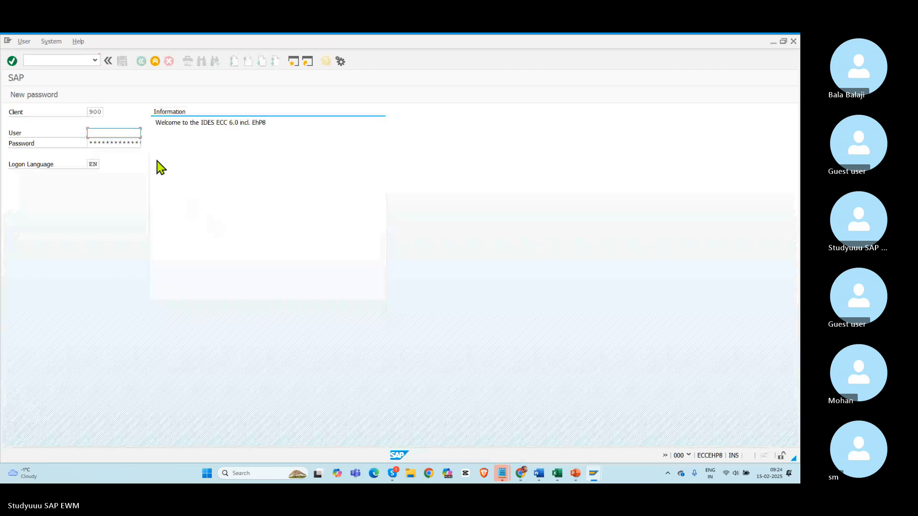
{"action": "type", "text": "s"}
{"action": "key", "text": "Down"}
{"action": "key", "text": "Tab"}
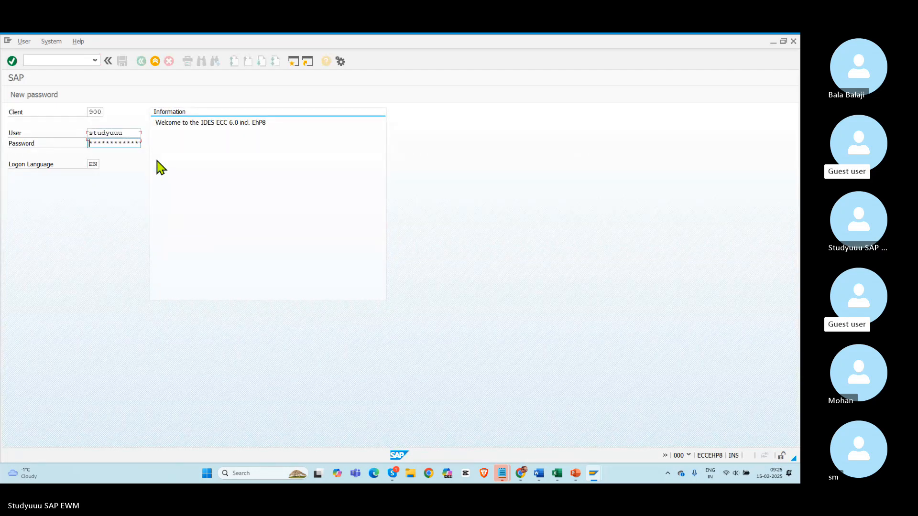
{"action": "type", "text": "****"}
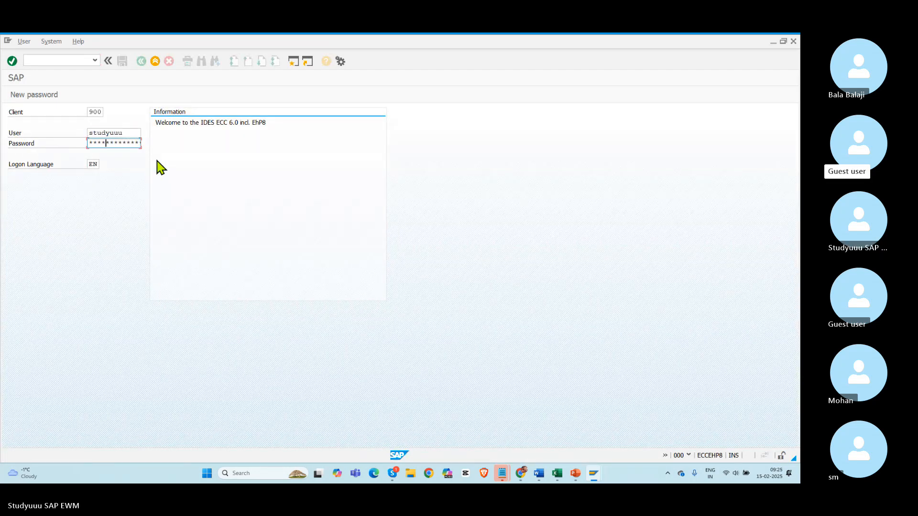
{"action": "type", "text": "**"}
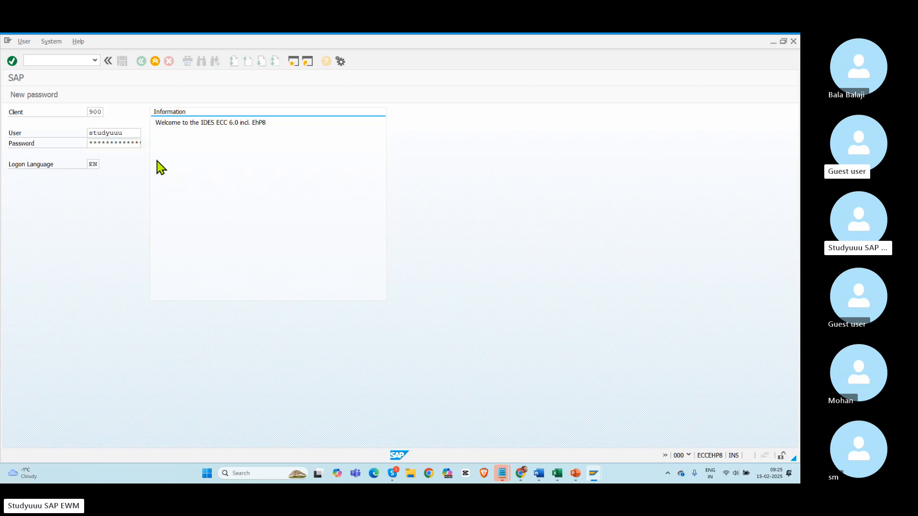
{"action": "key", "text": "Return"}
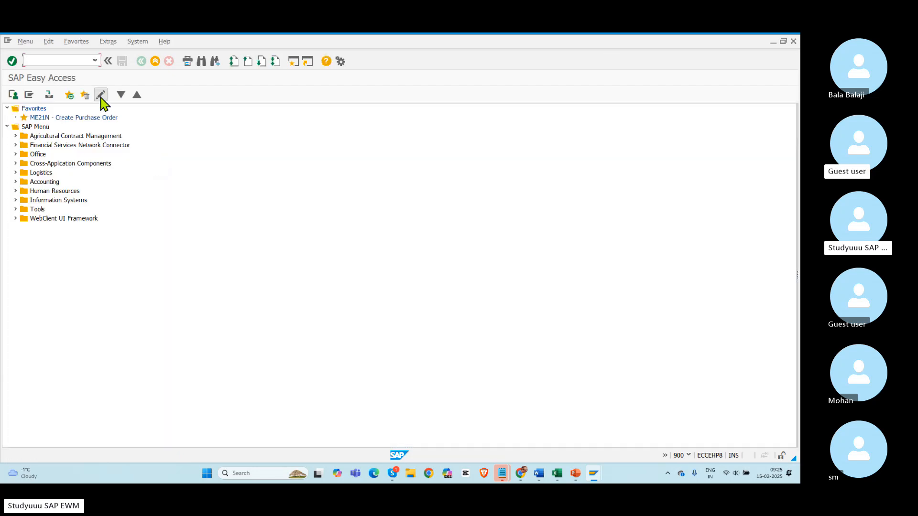
{"action": "type", "text": "vl33n"}
{"action": "key", "text": "Return"}
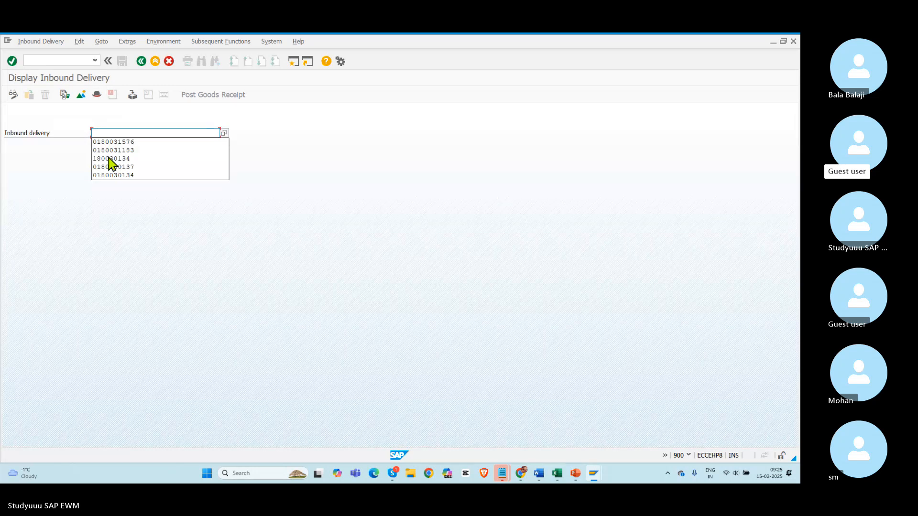
{"action": "key", "text": "Down"}
{"action": "key", "text": "Return"}
{"action": "key", "text": "Return"}
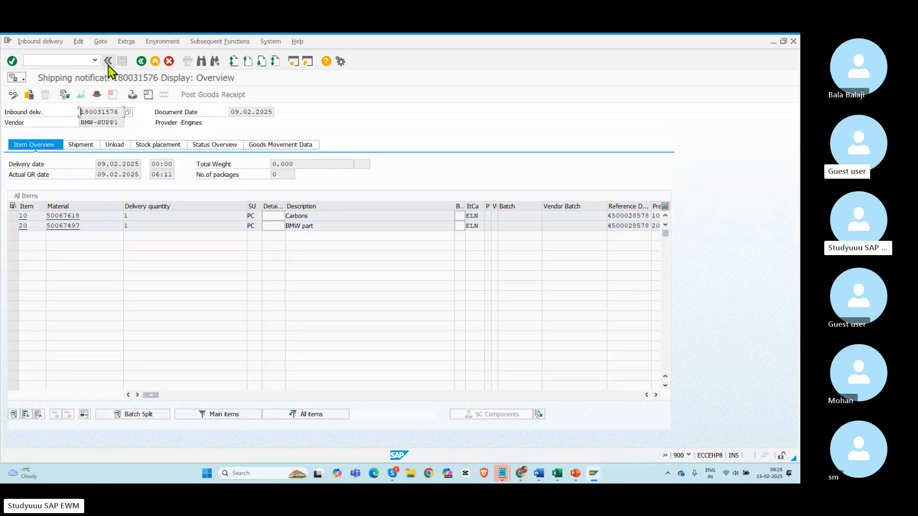
{"action": "left_click", "coordinate": [141, 61]}
Switch back to the EWM inbound delivery and copy the ERP Document number from its reference documents.
{"action": "key", "text": "alt+Tab"}
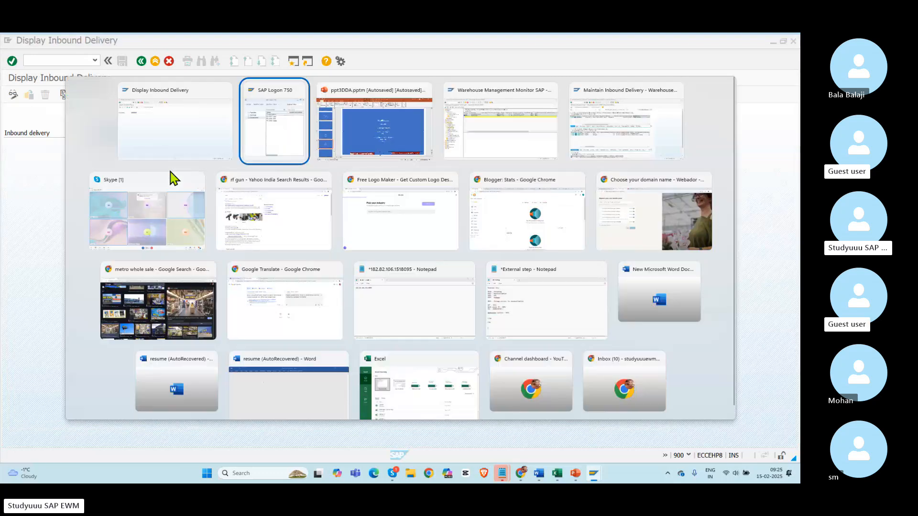
{"action": "key", "text": "alt+Tab"}
{"action": "key", "text": "alt+Tab"}
{"action": "key", "text": "alt+Tab"}
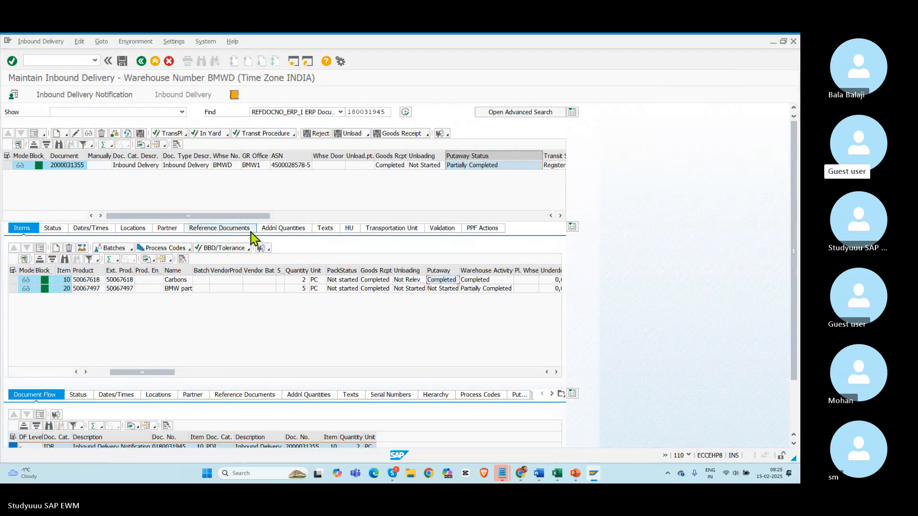
{"action": "left_click", "coordinate": [250, 229]}
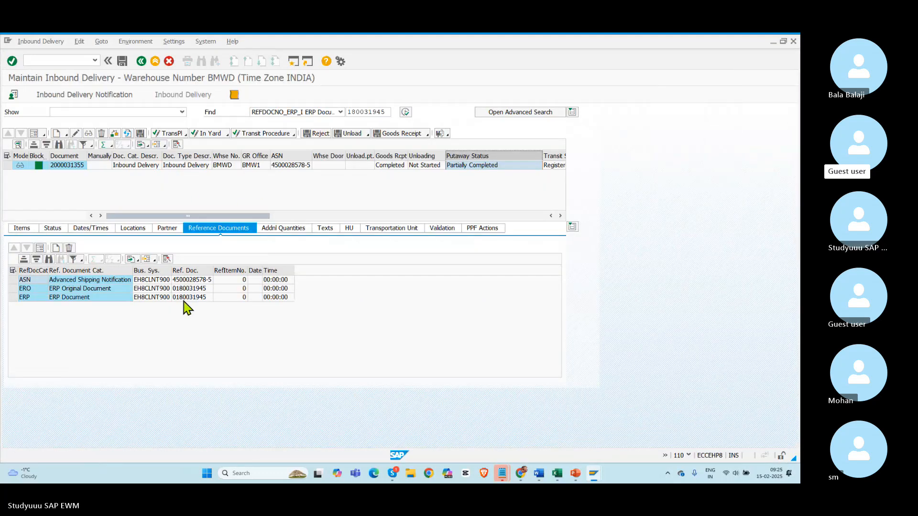
{"action": "left_click", "coordinate": [184, 300]}
{"action": "key", "text": "ctrl+c"}
Display the ERP inbound delivery with the copied number and check its goods movement data.
{"action": "key", "text": "alt+Tab"}
{"action": "key", "text": "ctrl+v"}
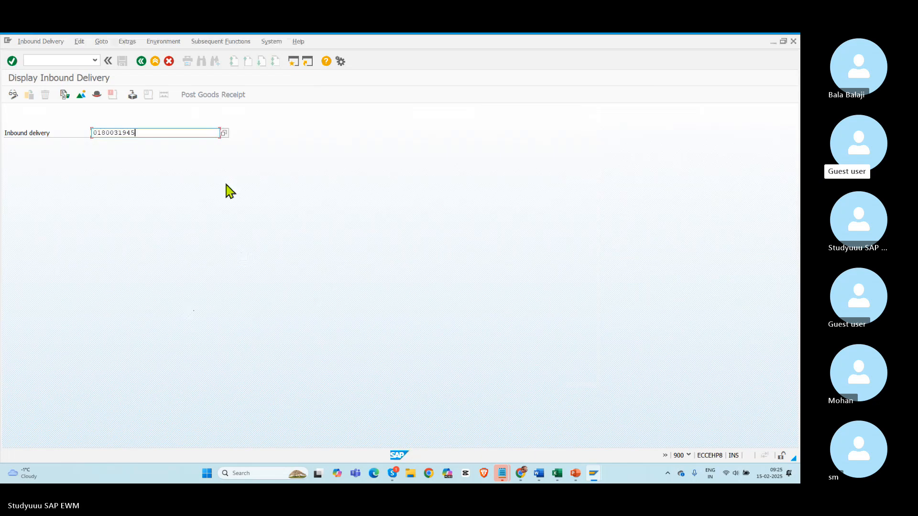
{"action": "key", "text": "Return"}
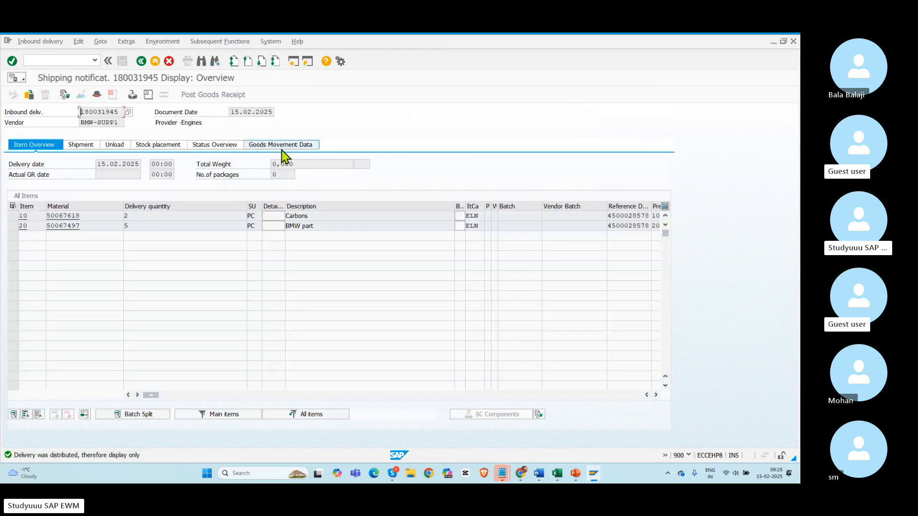
{"action": "left_click", "coordinate": [276, 146]}
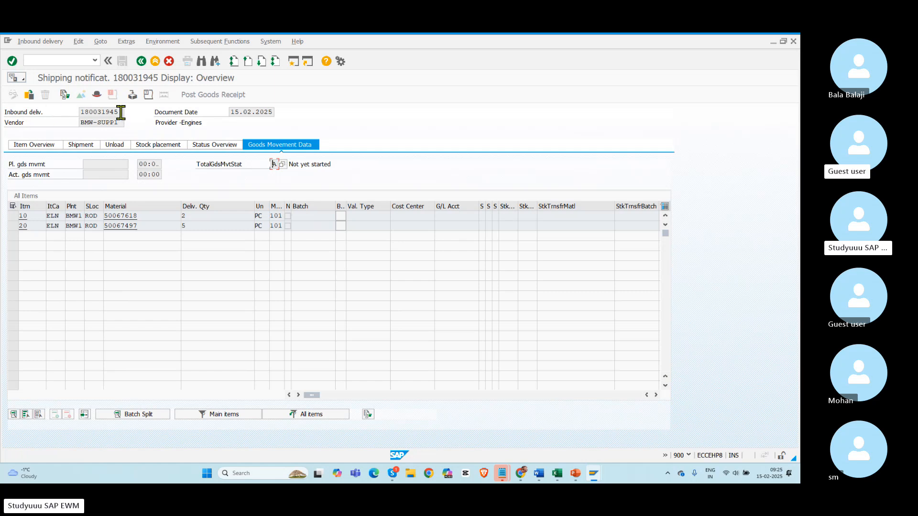
{"action": "left_click", "coordinate": [121, 113]}
Open the qRFC inbound queue monitor and list all queues for client 900.
{"action": "left_click", "coordinate": [40, 61]}
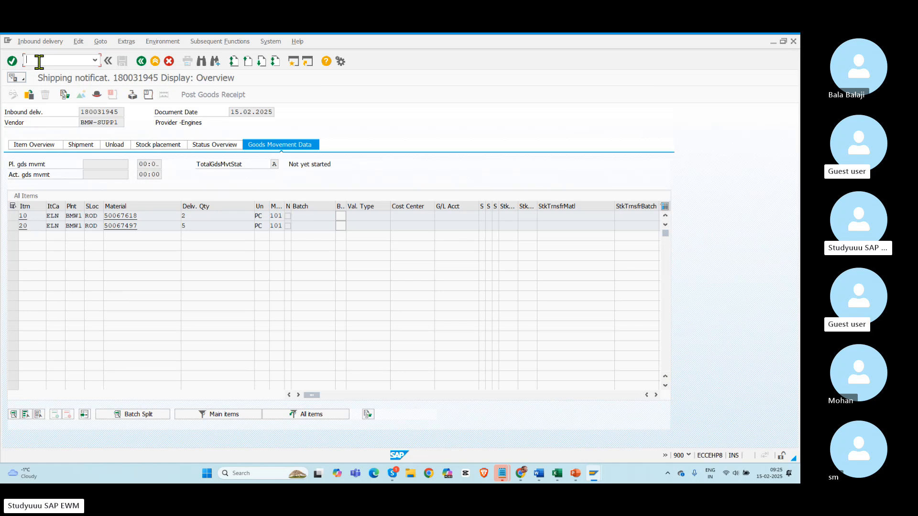
{"action": "type", "text": "/"}
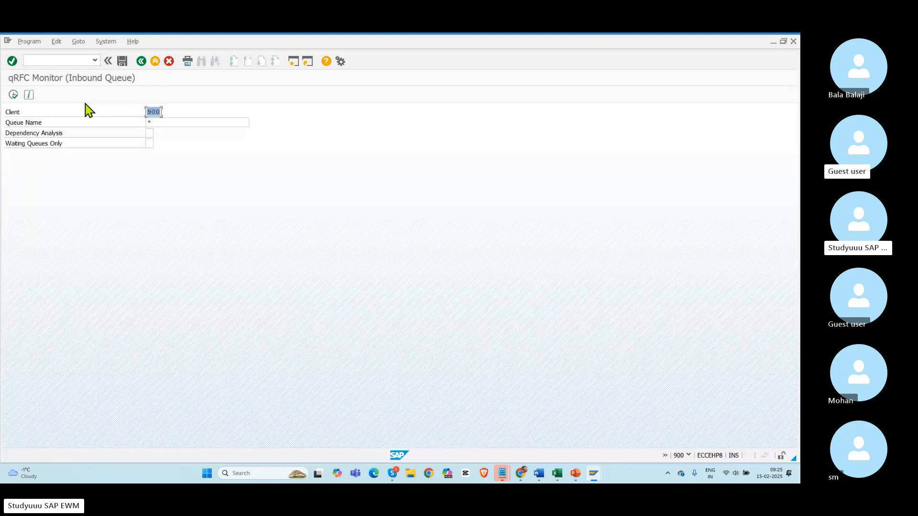
{"action": "left_click", "coordinate": [11, 94]}
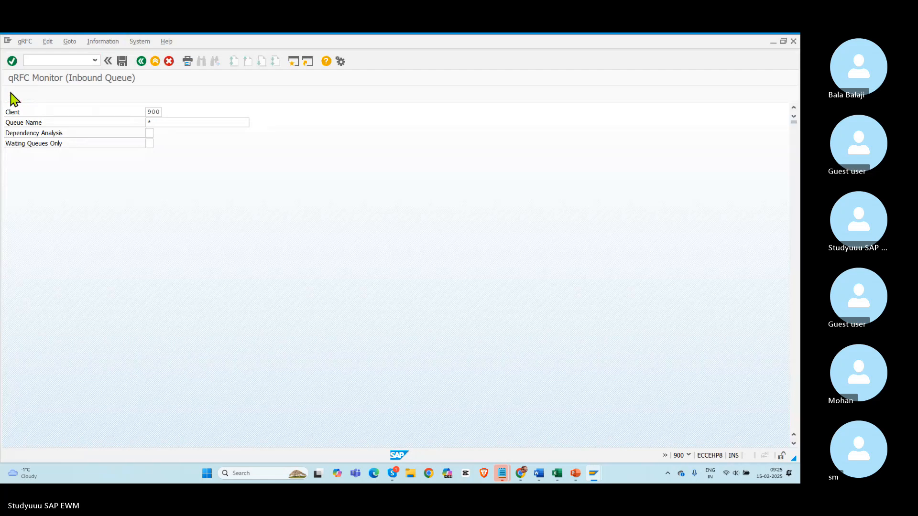
Find the queue containing the copied delivery number and open its details and error log.
{"action": "key", "text": "ctrl+f"}
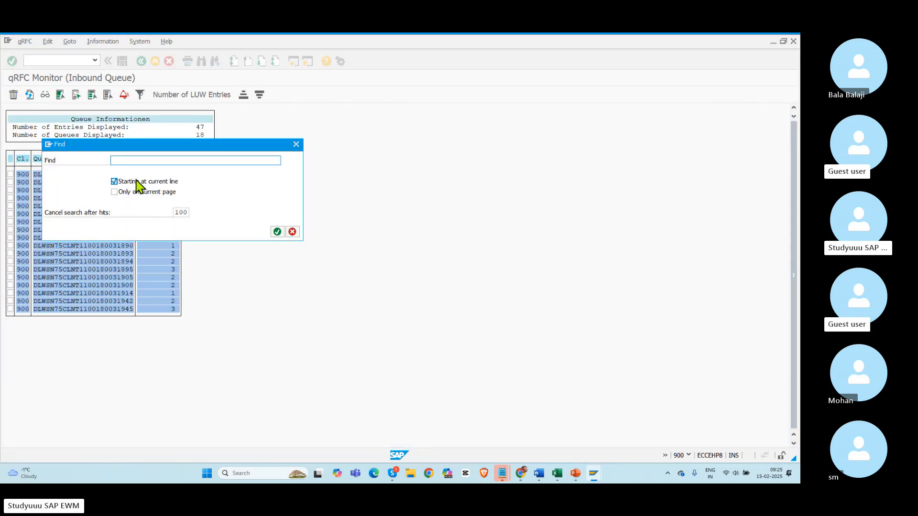
{"action": "key", "text": "ctrl+v"}
{"action": "key", "text": "Return"}
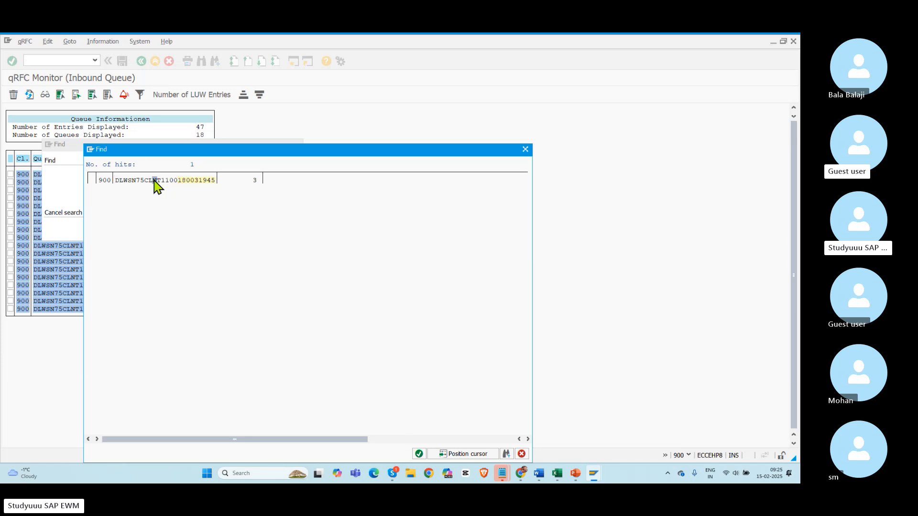
{"action": "double_click", "coordinate": [154, 181]}
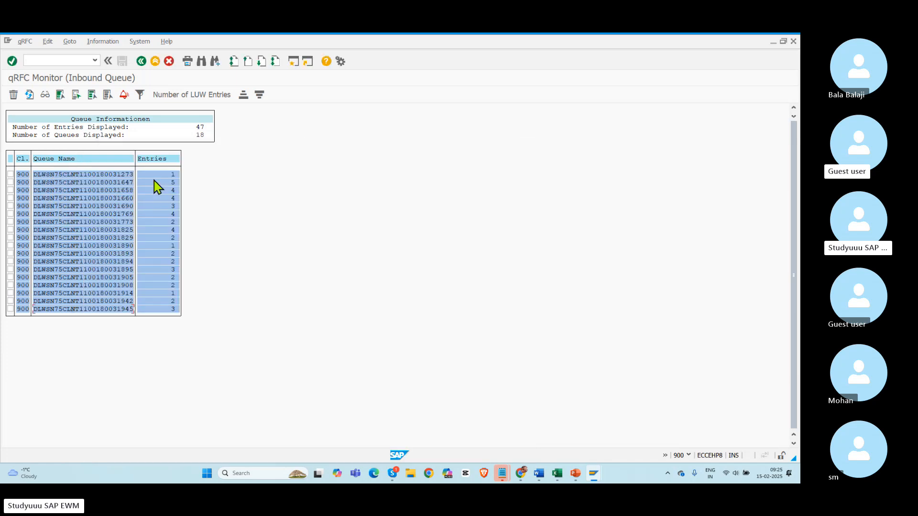
{"action": "double_click", "coordinate": [98, 309]}
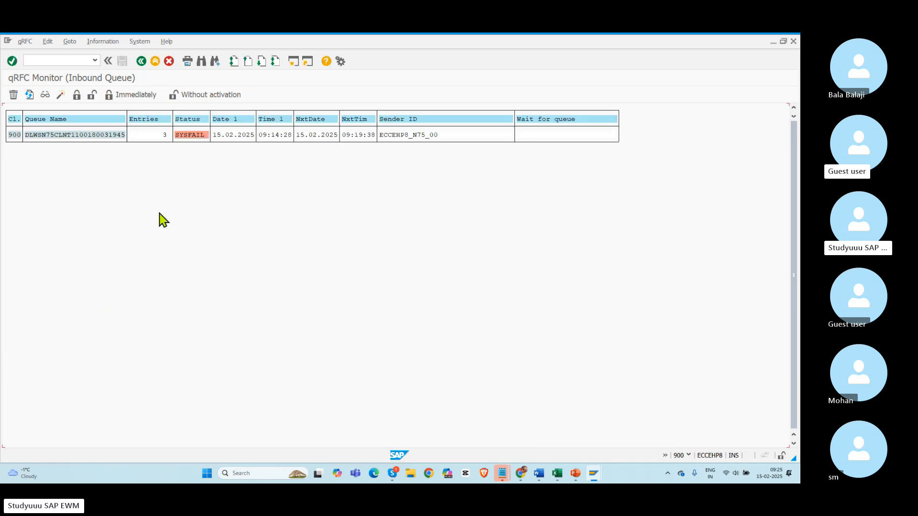
{"action": "double_click", "coordinate": [79, 135]}
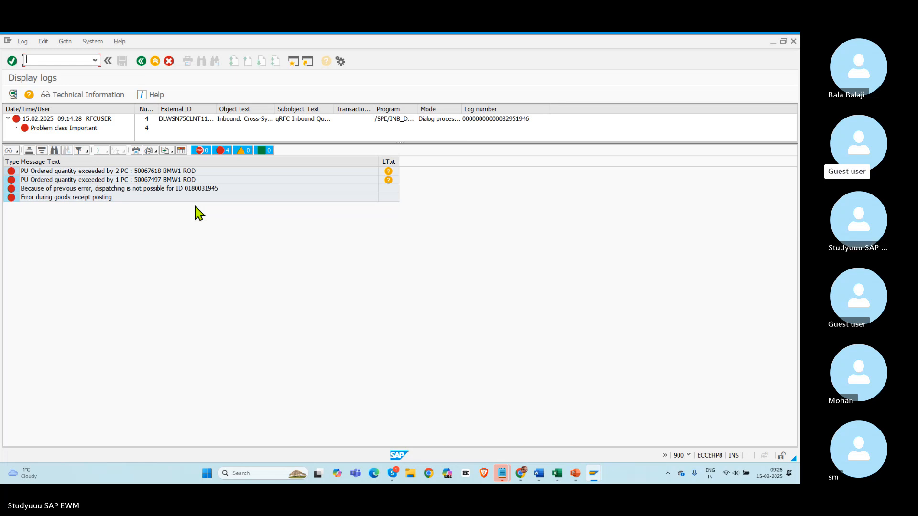
Review the ordered-quantity errors in the log, and check item 10's administration data and the header details of the ERP inbound delivery.
{"action": "left_click", "coordinate": [80, 173]}
{"action": "left_click", "coordinate": [84, 181]}
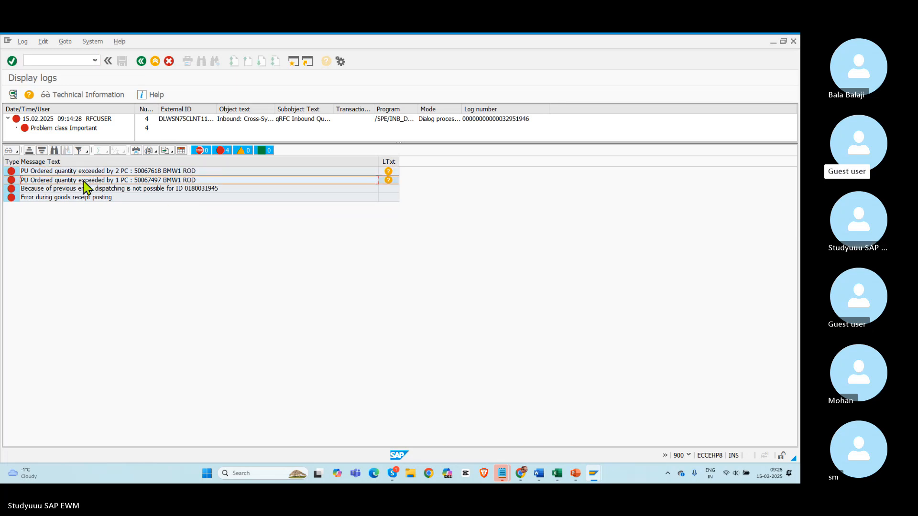
{"action": "key", "text": "alt+Tab"}
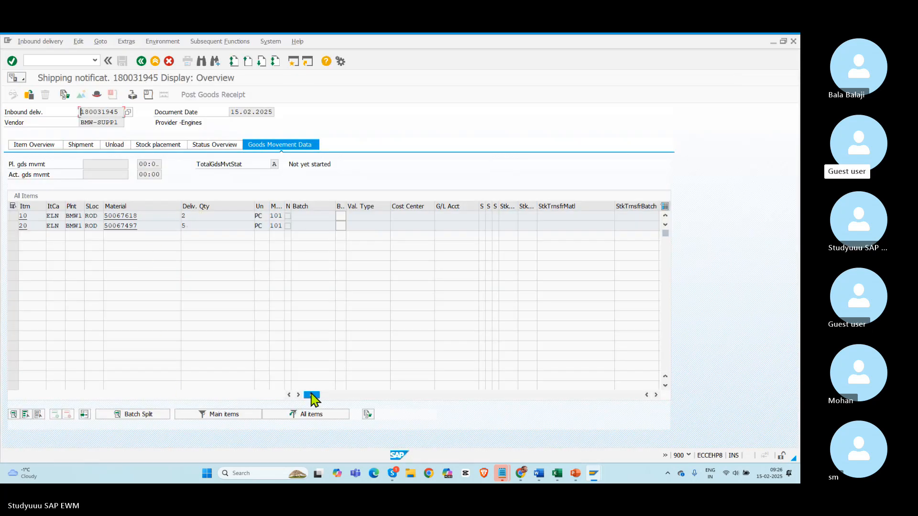
{"action": "left_click_drag", "start_coordinate": [313, 395], "coordinate": [511, 395]}
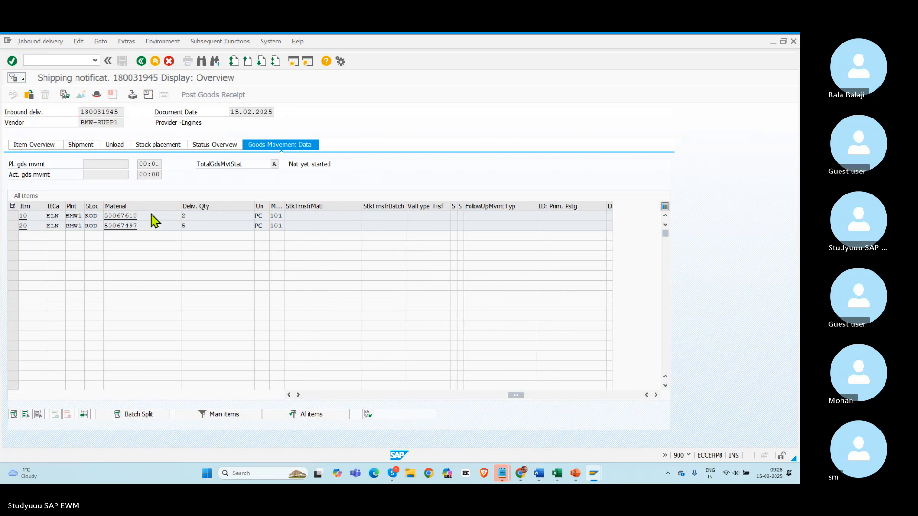
{"action": "double_click", "coordinate": [184, 216]}
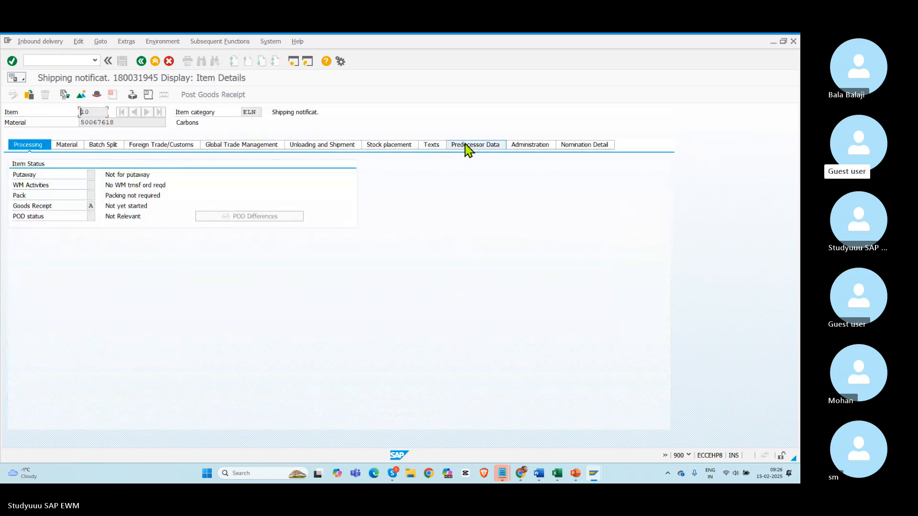
{"action": "left_click", "coordinate": [528, 145]}
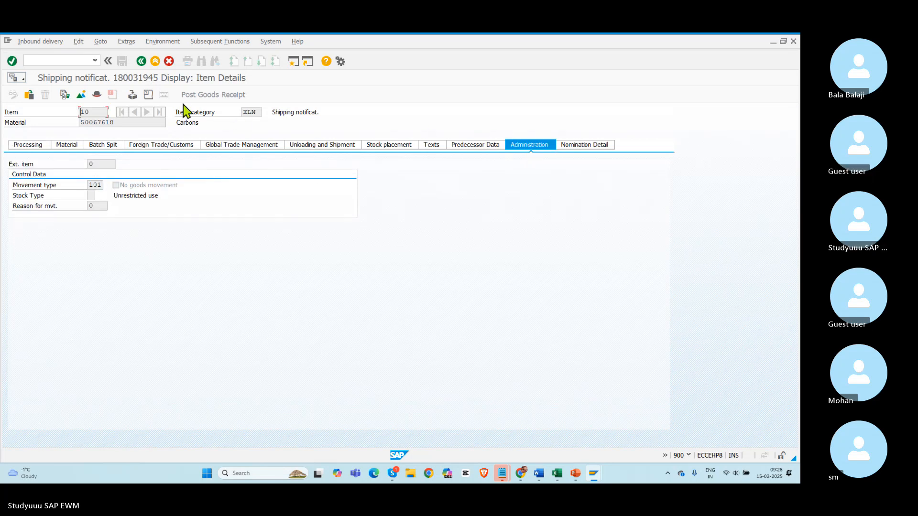
{"action": "left_click", "coordinate": [141, 61]}
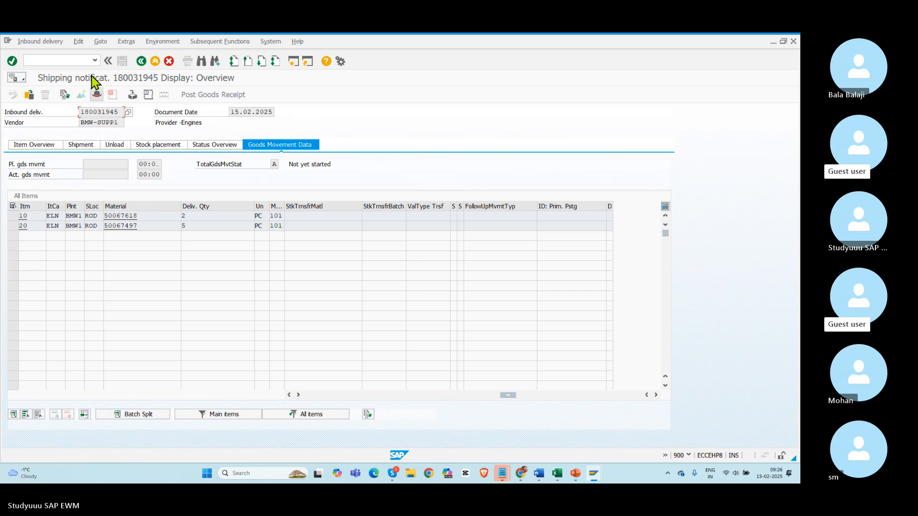
{"action": "left_click", "coordinate": [96, 93]}
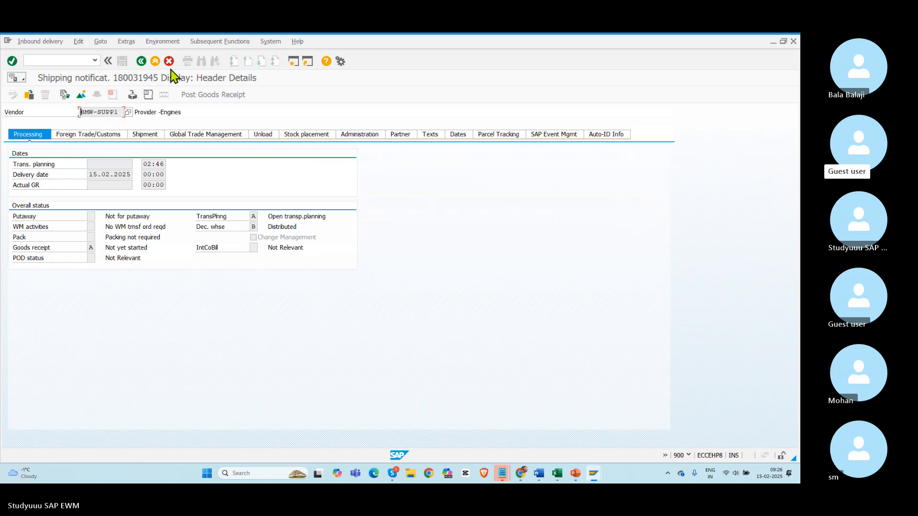
{"action": "left_click", "coordinate": [142, 61]}
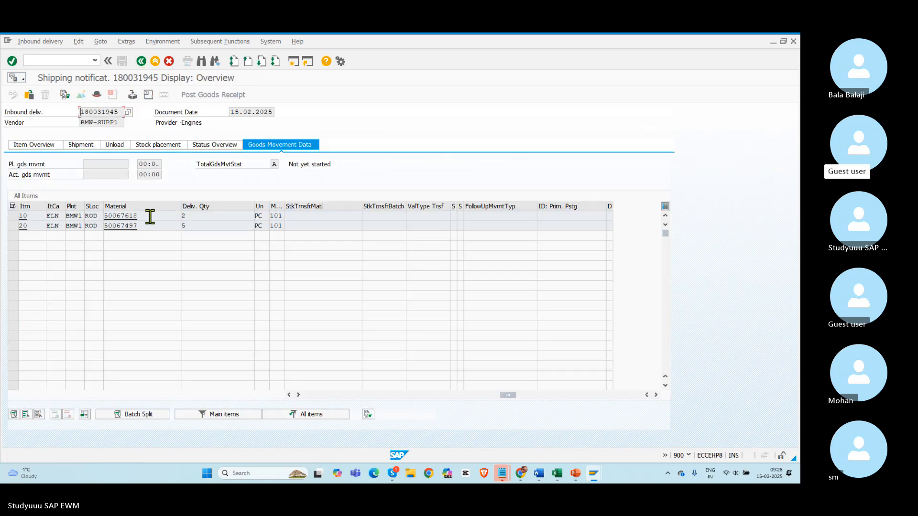
Copy the purchase order number from the predecessor data of delivery item 10 and return to the delivery overview.
{"action": "double_click", "coordinate": [150, 216]}
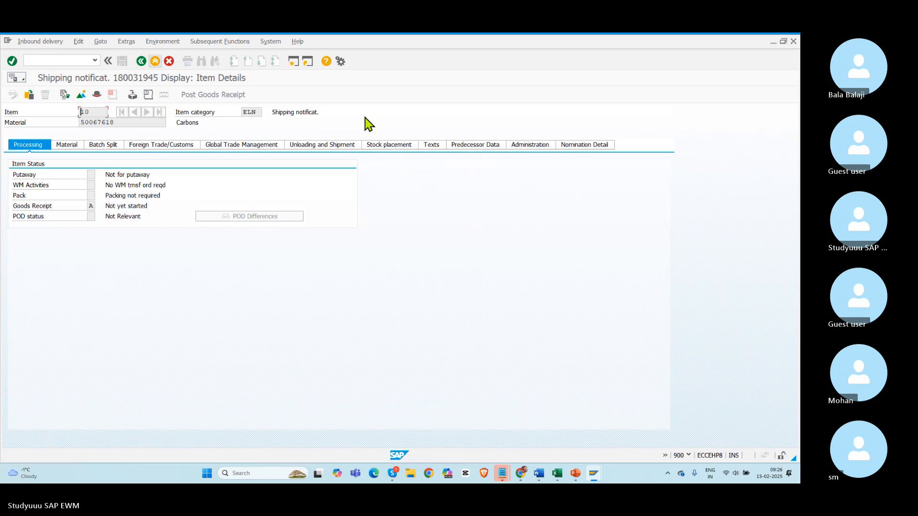
{"action": "left_click", "coordinate": [529, 147]}
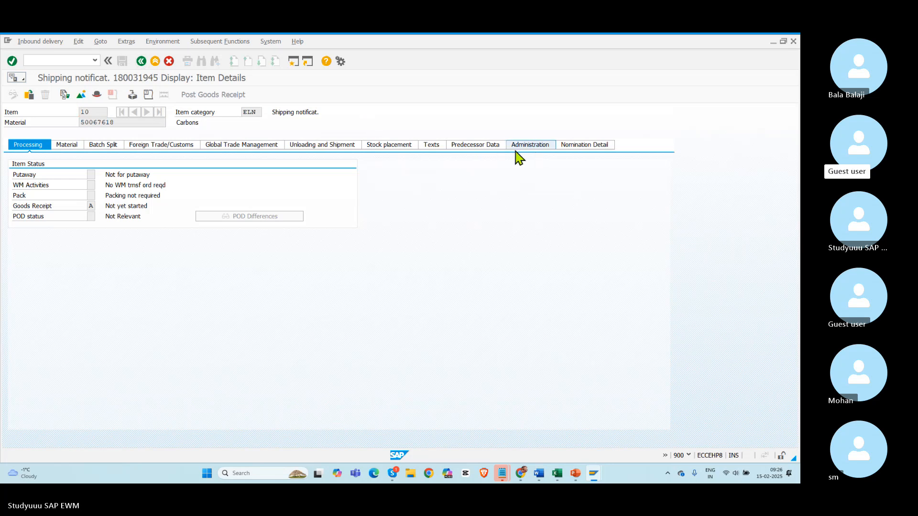
{"action": "left_click", "coordinate": [477, 150]}
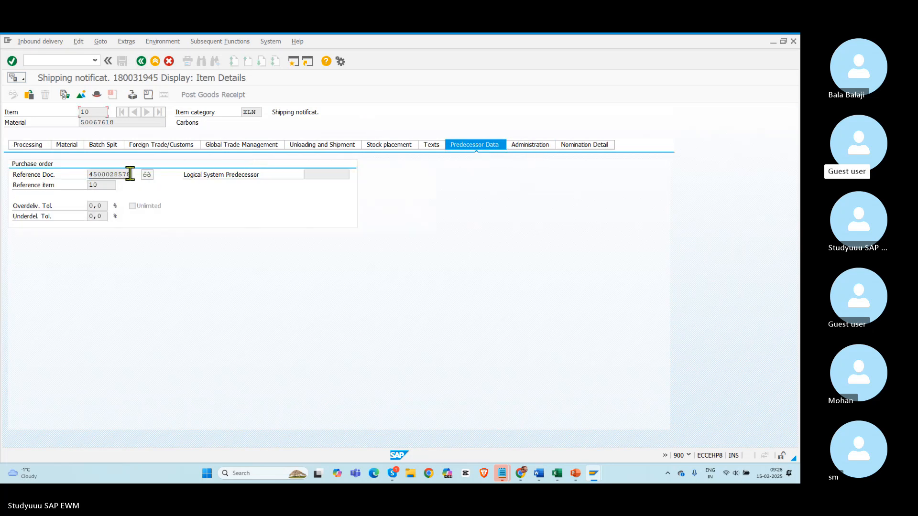
{"action": "left_click_drag", "start_coordinate": [133, 174], "coordinate": [64, 172]}
{"action": "key", "text": "ctrl+c"}
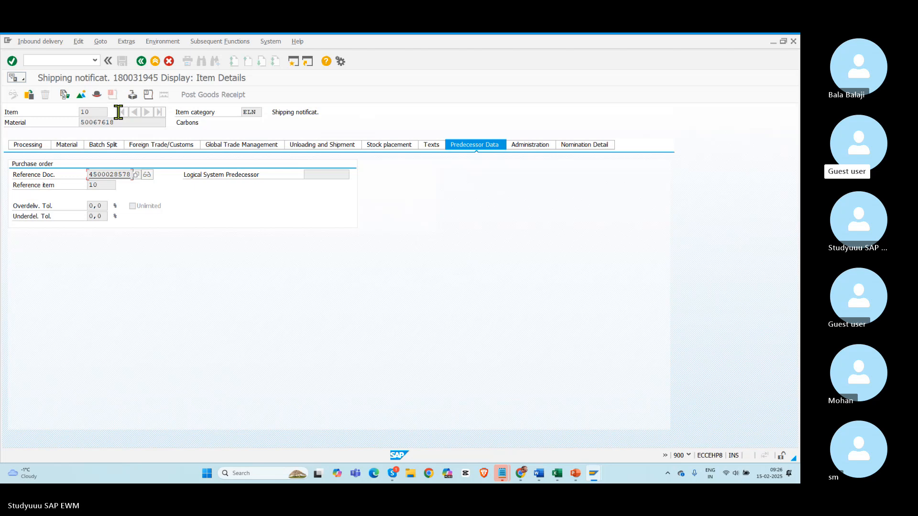
{"action": "left_click", "coordinate": [141, 61]}
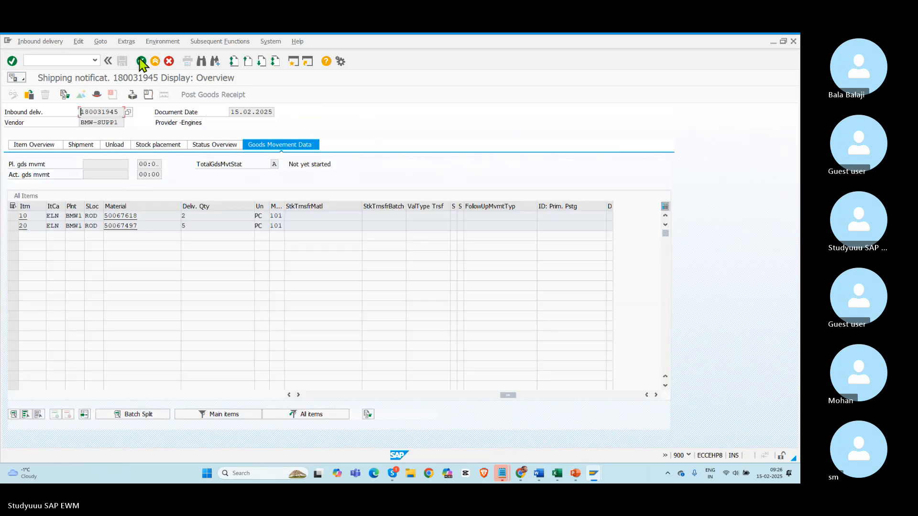
Start purchase order change (ME22N) in a new session and open the order with the copied number.
{"action": "left_click", "coordinate": [65, 60]}
{"action": "type", "text": "/o"}
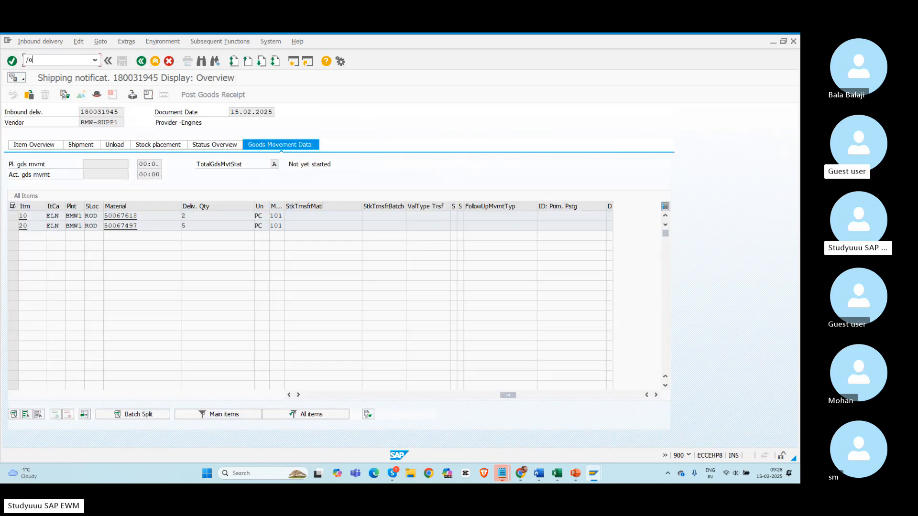
{"action": "type", "text": "me23n"}
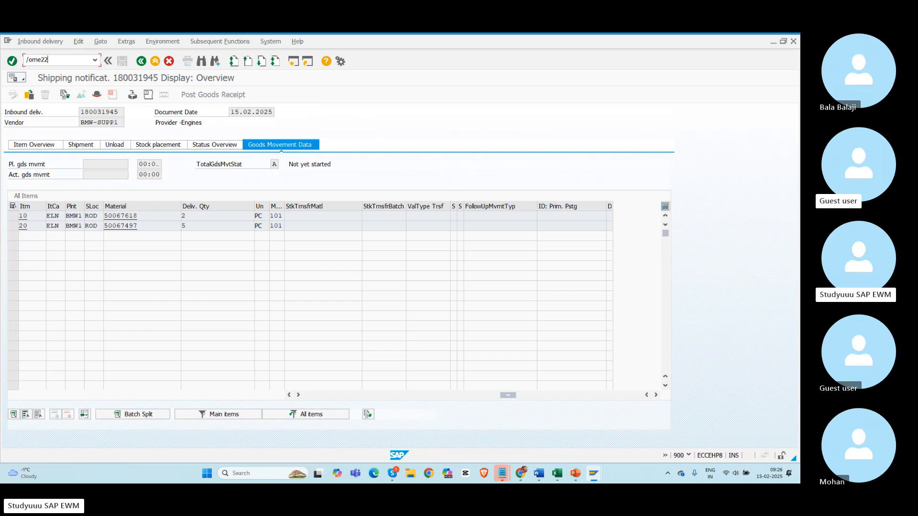
{"action": "key", "text": "Return"}
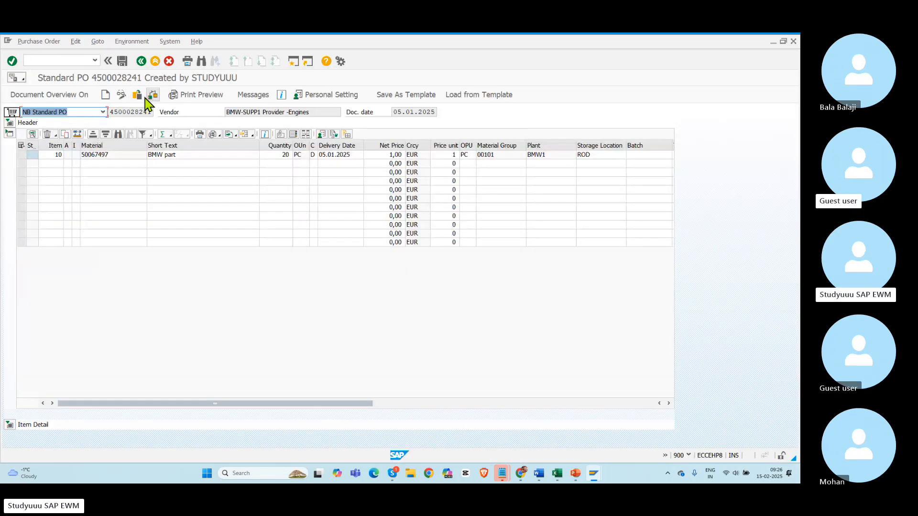
{"action": "left_click", "coordinate": [137, 96]}
{"action": "key", "text": "ctrl+v"}
{"action": "key", "text": "Return"}
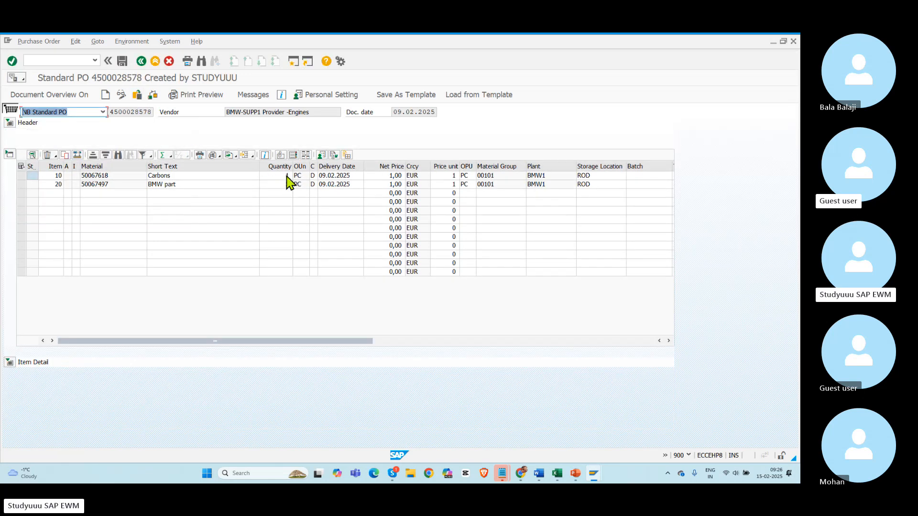
Set the order quantities to 1000 PC for Carbons and 5000 PC for BMW part, and save the purchase order.
{"action": "left_click", "coordinate": [286, 175]}
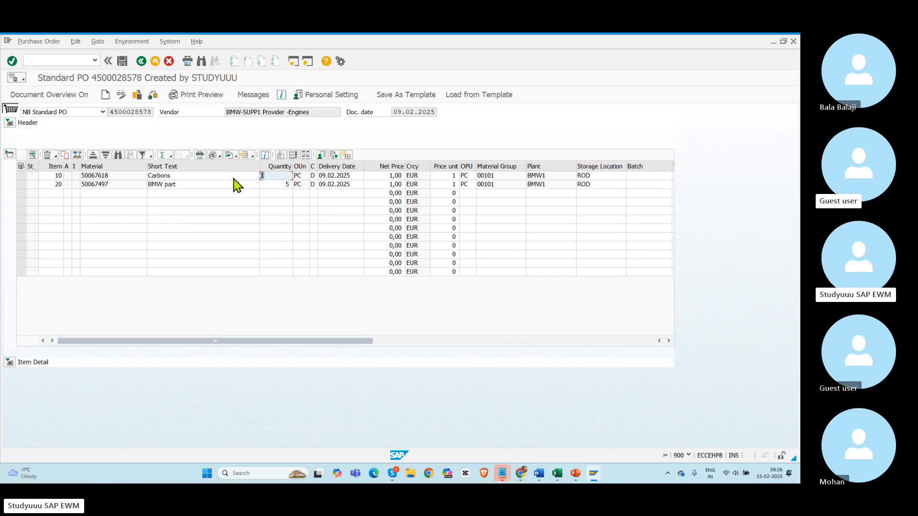
{"action": "type", "text": "000"}
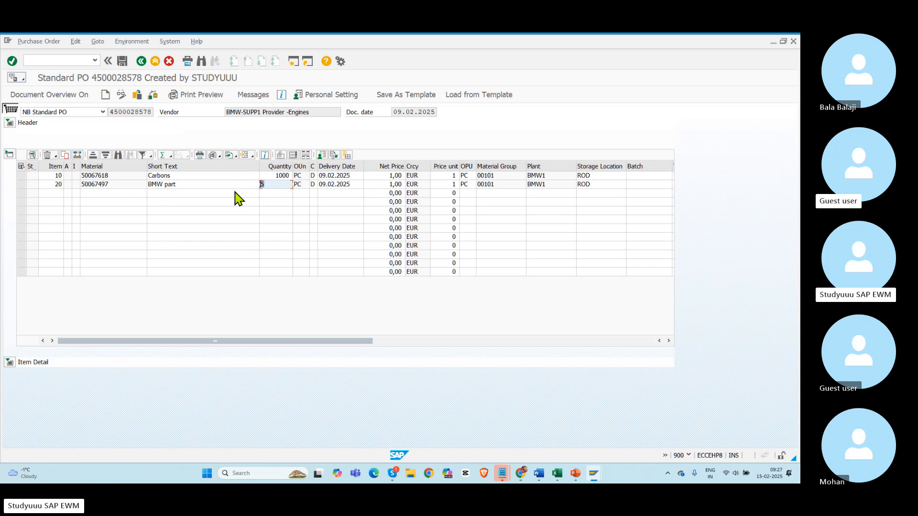
{"action": "left_click", "coordinate": [123, 60]}
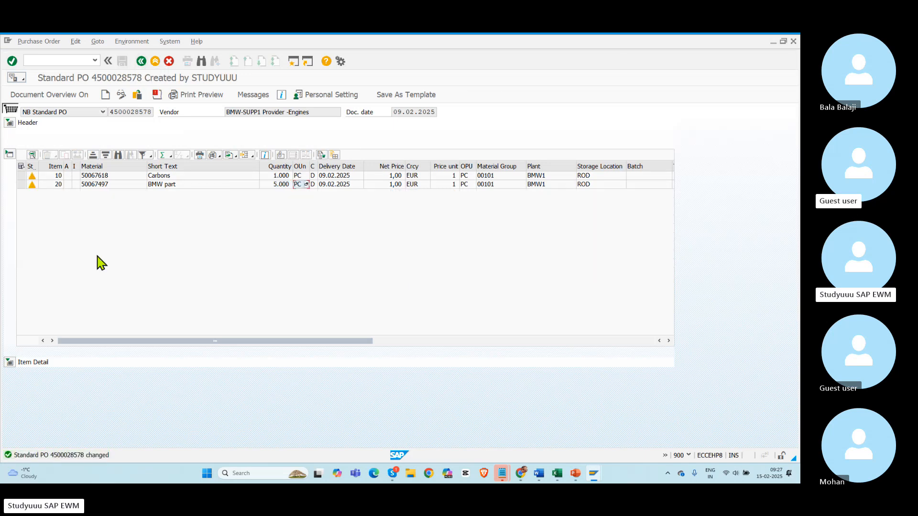
{"action": "left_click", "coordinate": [141, 61]}
Return to the delivery's inbound queue, reset the status of the failed /SPE/INB_DELIVERY_CONFIRM_DEC LUW, and refresh the queue.
{"action": "key", "text": "alt+Tab"}
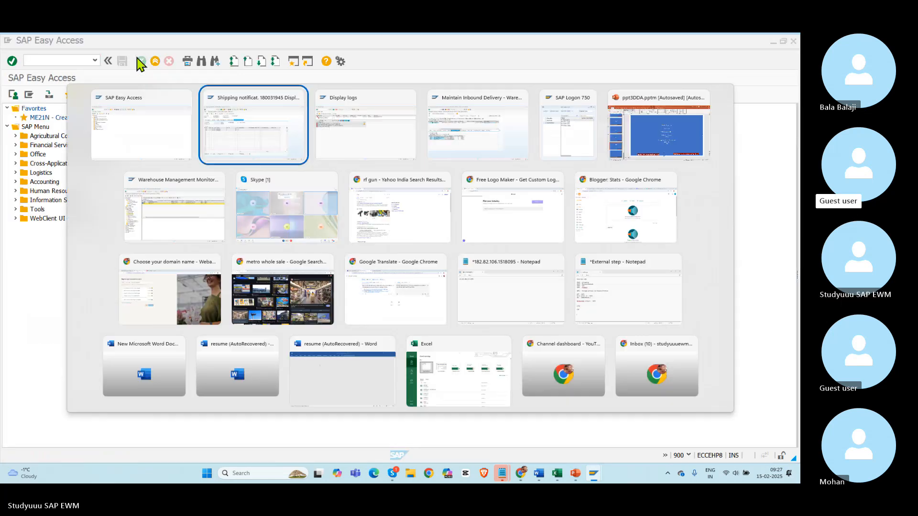
{"action": "key", "text": "alt+Tab"}
{"action": "left_click", "coordinate": [141, 61]}
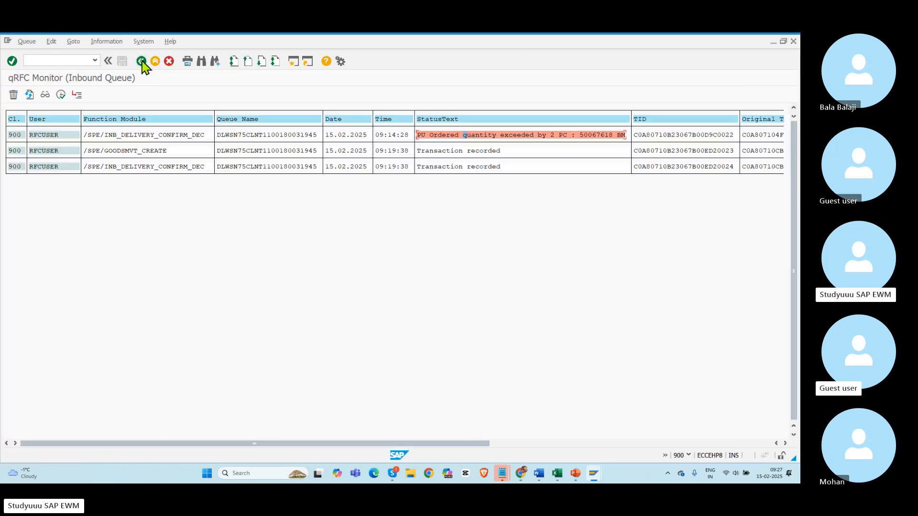
{"action": "left_click", "coordinate": [48, 135]}
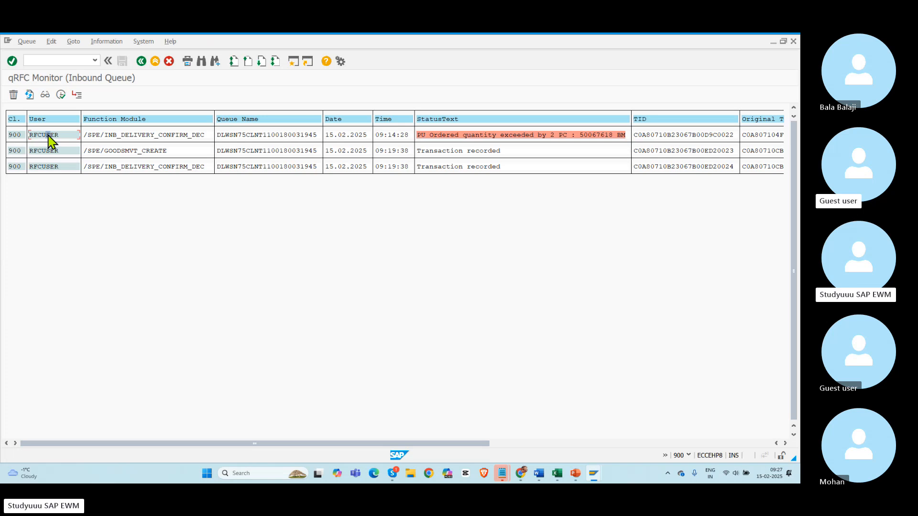
{"action": "left_click", "coordinate": [52, 42]}
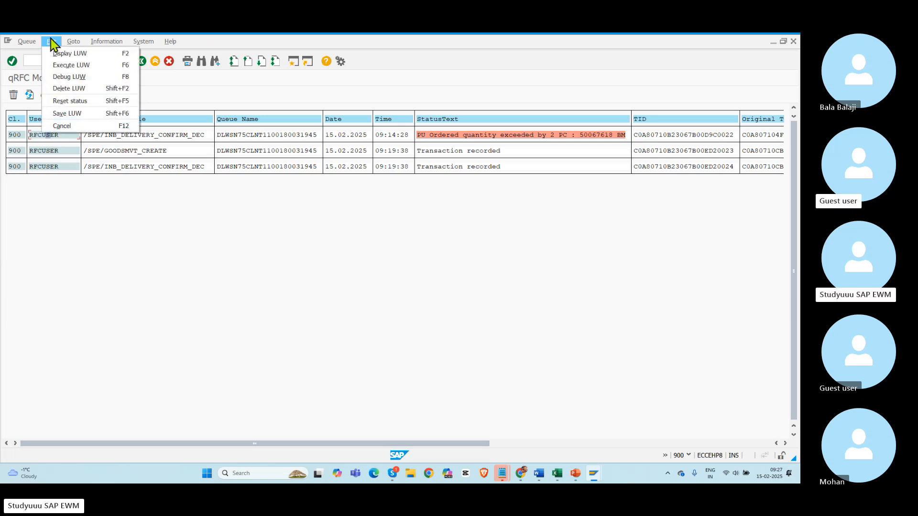
{"action": "left_click", "coordinate": [70, 101]}
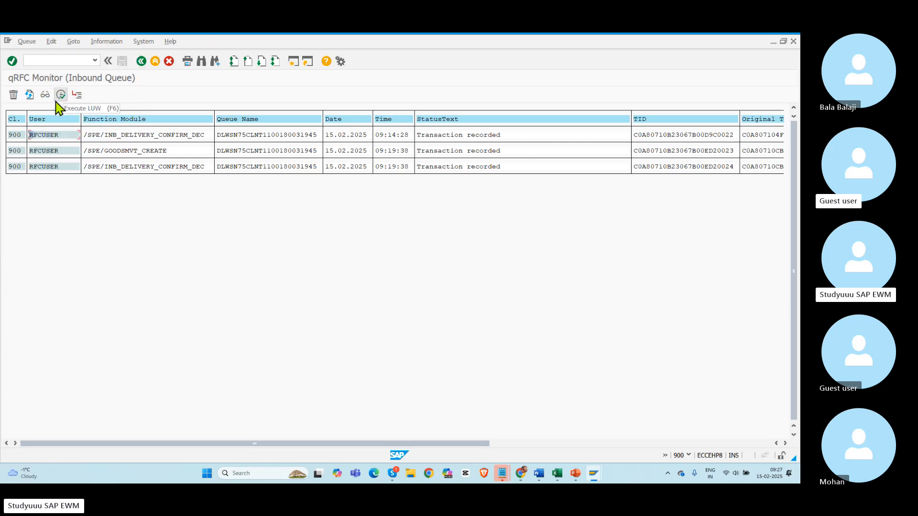
{"action": "left_click", "coordinate": [29, 94]}
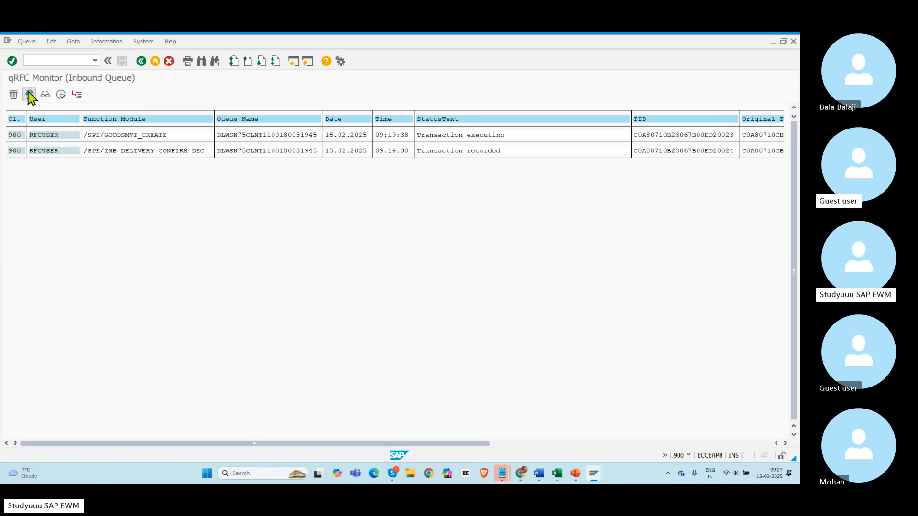
{"action": "left_click", "coordinate": [29, 94]}
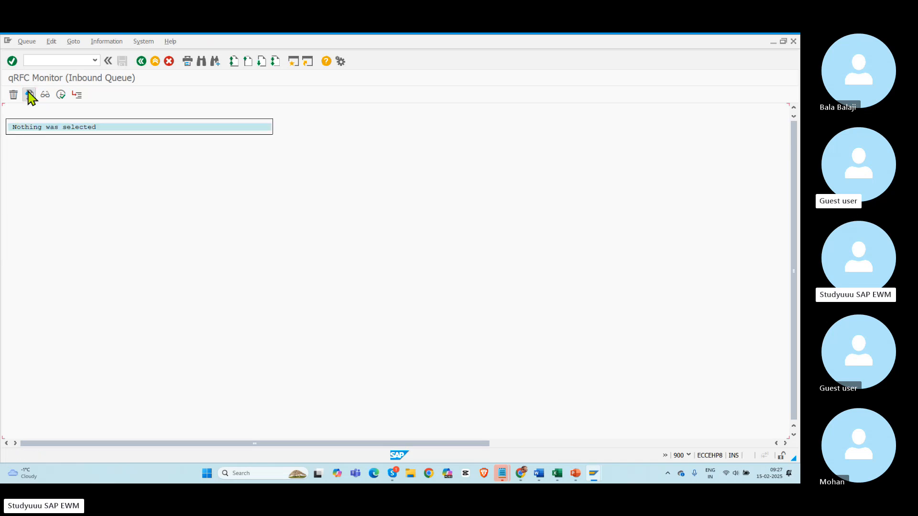
{"action": "left_click", "coordinate": [141, 61]}
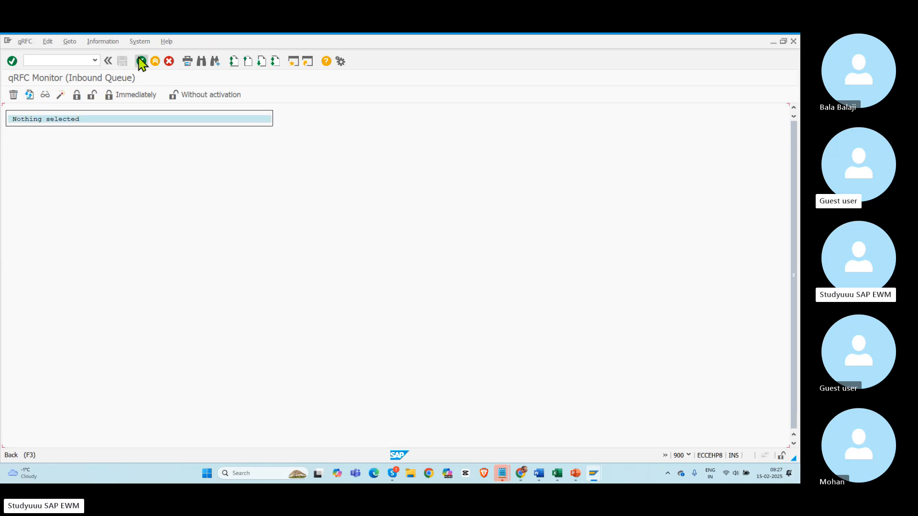
{"action": "left_click", "coordinate": [141, 61]}
{"action": "left_click", "coordinate": [141, 61]}
Switch to the ERP inbound delivery, redisplay it with transaction VL33N, and check its goods movement data.
{"action": "key", "text": "alt+Tab"}
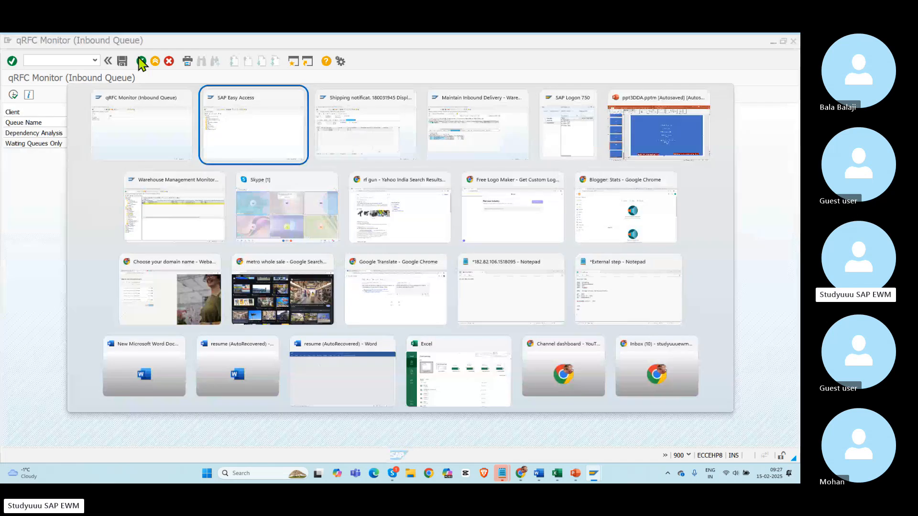
{"action": "key", "text": "alt+Tab"}
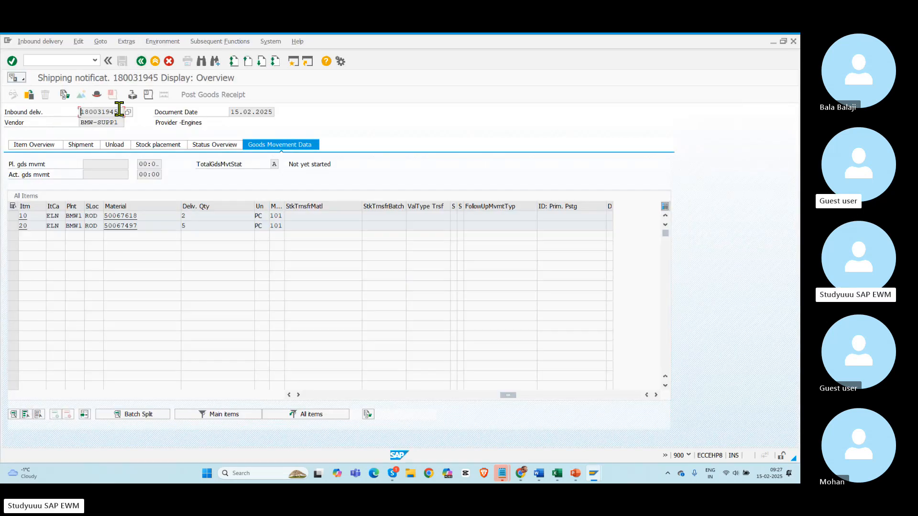
{"action": "left_click", "coordinate": [30, 95]}
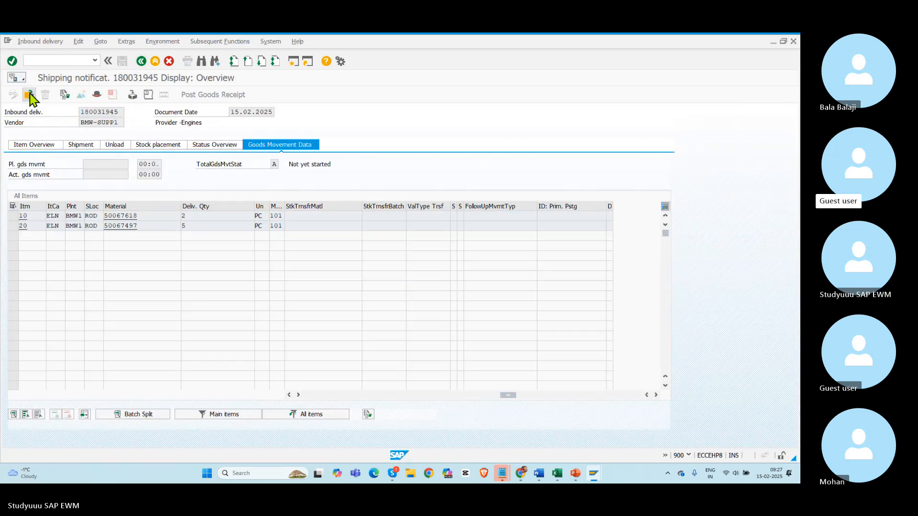
{"action": "key", "text": "Return"}
{"action": "left_click", "coordinate": [71, 59]}
{"action": "type", "text": "/"}
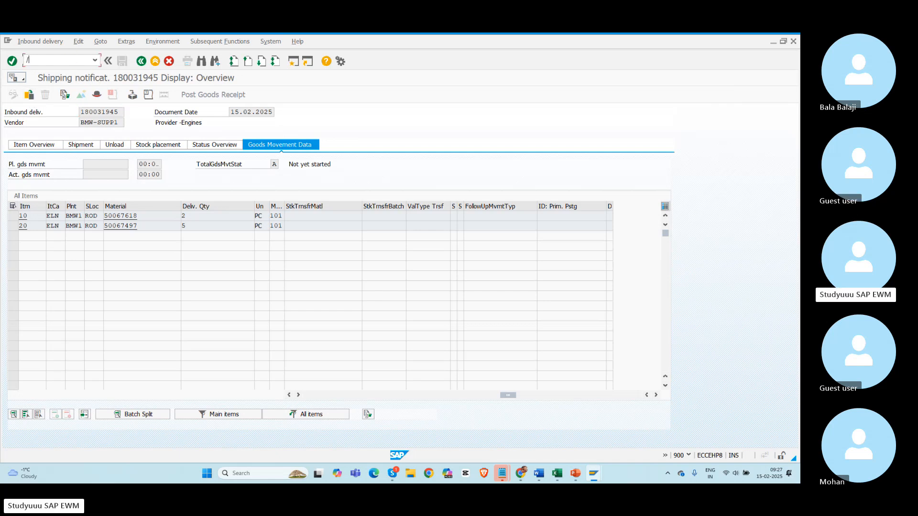
{"action": "type", "text": "nvl33n"}
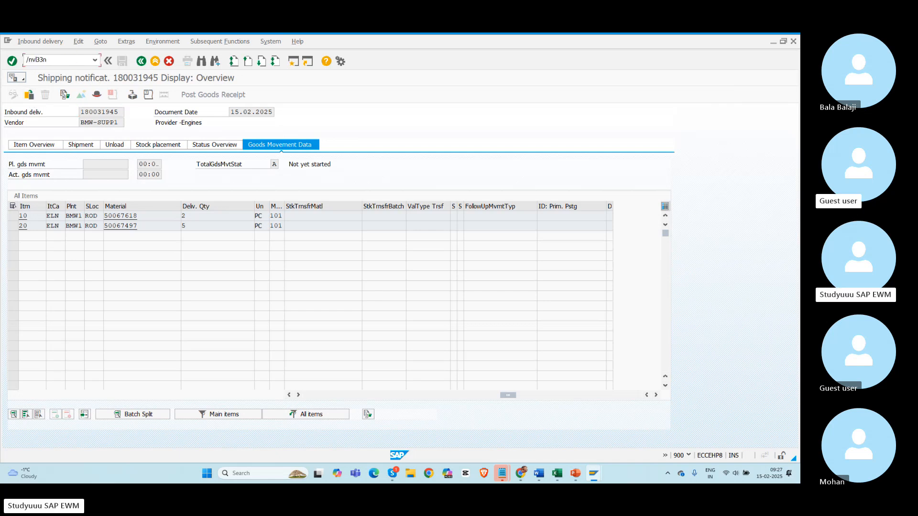
{"action": "key", "text": "Return"}
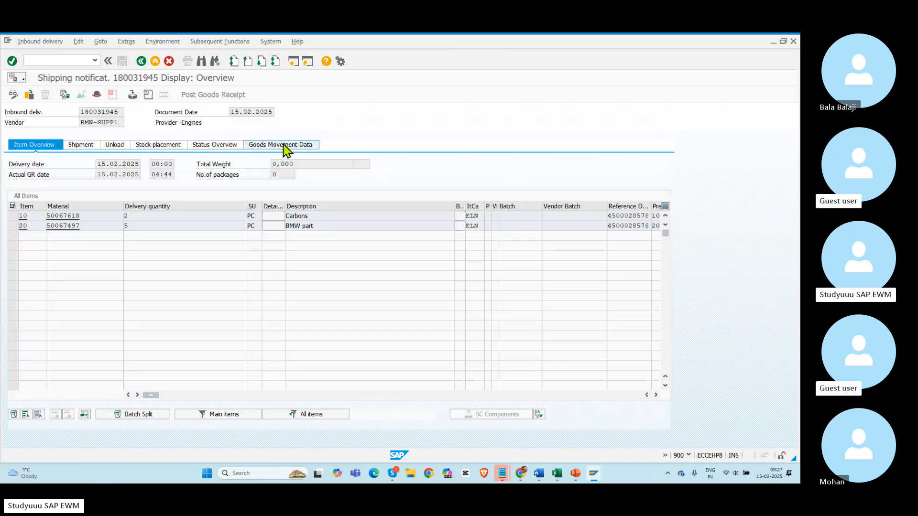
{"action": "left_click", "coordinate": [284, 145]}
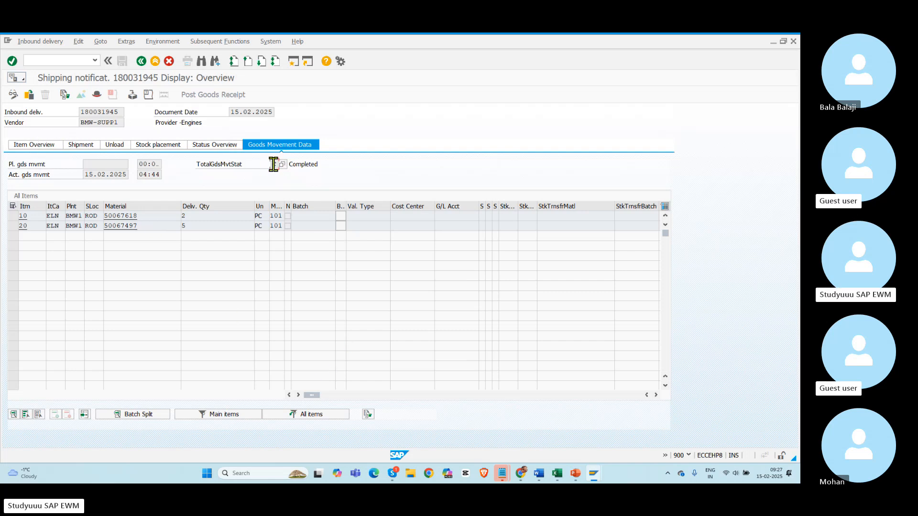
Examine the ERP inbound delivery's goods movement, item overview, stock placement and status data, and decline the detailed description of the broken connection.
{"action": "left_click_drag", "start_coordinate": [270, 165], "coordinate": [281, 164]}
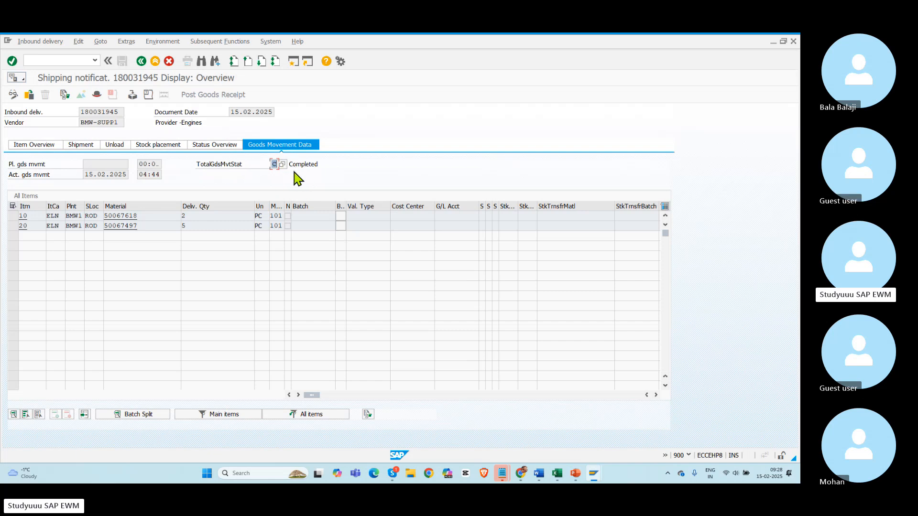
{"action": "left_click", "coordinate": [34, 146]}
{"action": "left_click_drag", "start_coordinate": [154, 394], "coordinate": [690, 383]}
{"action": "left_click_drag", "start_coordinate": [635, 394], "coordinate": [278, 412]}
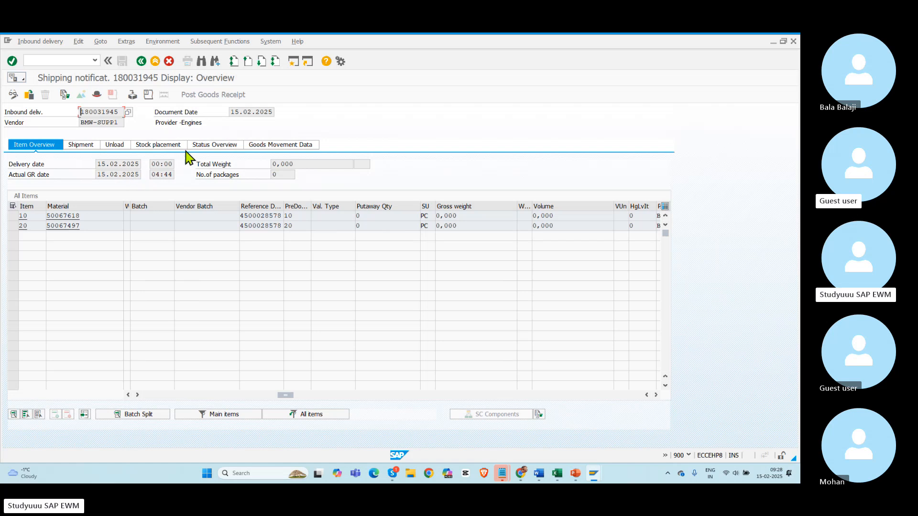
{"action": "left_click", "coordinate": [149, 145]}
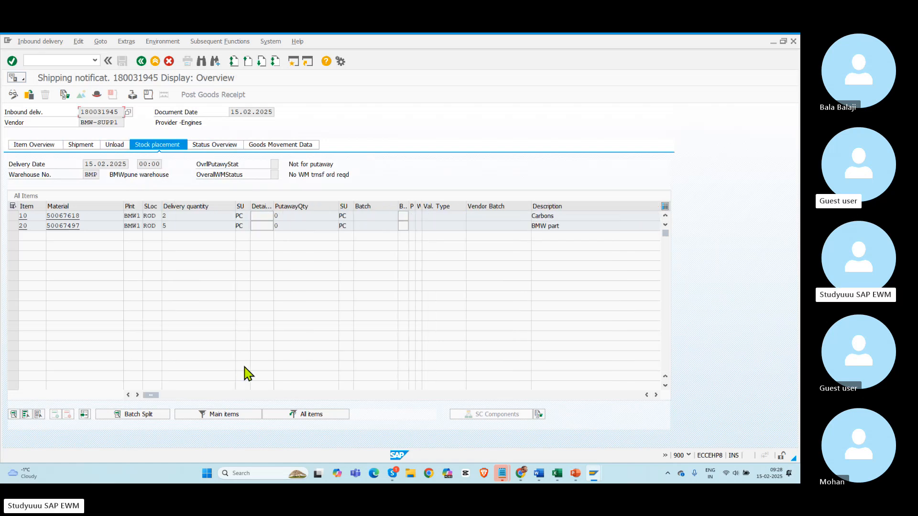
{"action": "left_click_drag", "start_coordinate": [157, 397], "coordinate": [129, 409]}
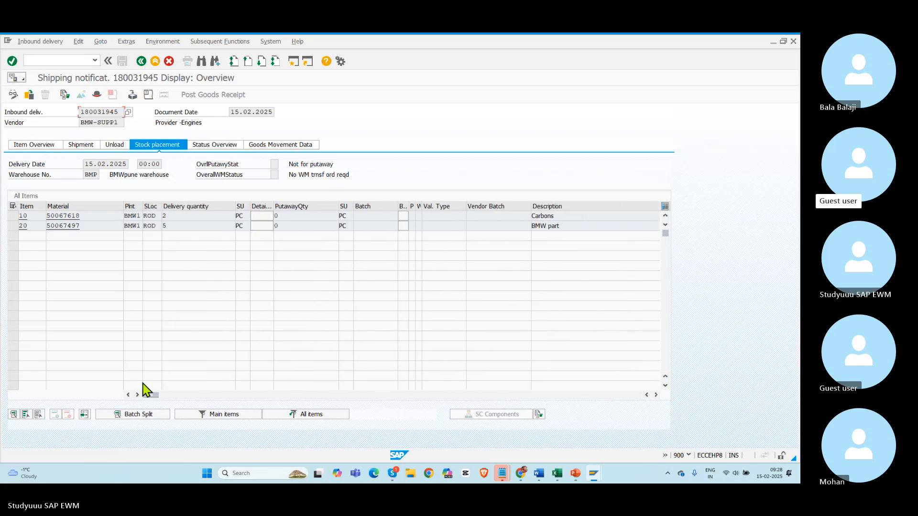
{"action": "left_click", "coordinate": [266, 147]}
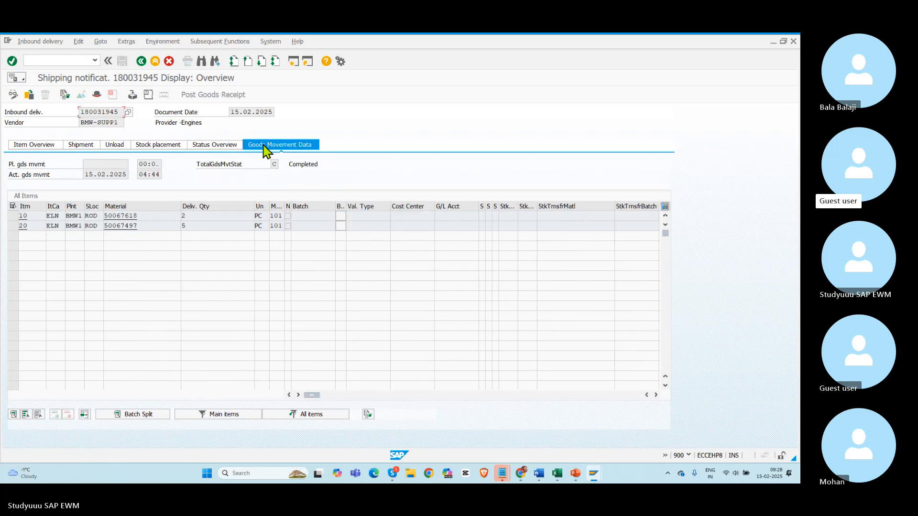
{"action": "left_click", "coordinate": [158, 146]}
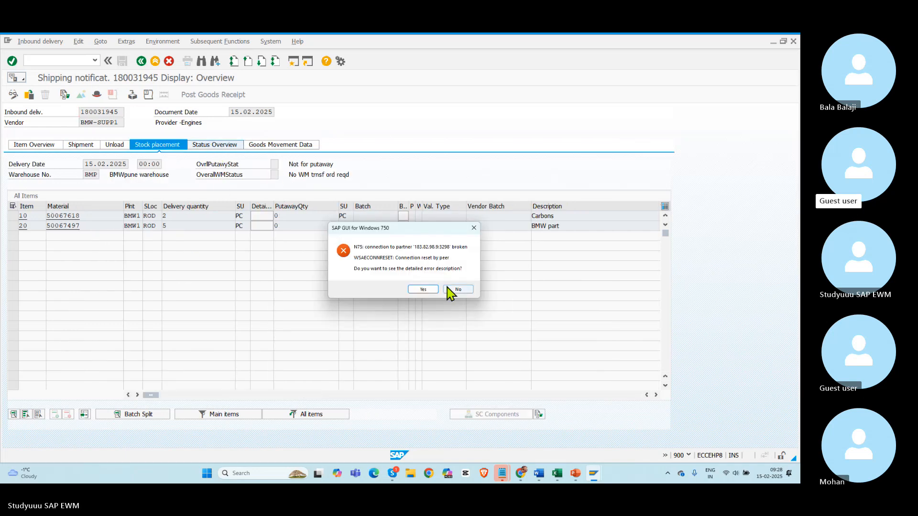
{"action": "left_click", "coordinate": [457, 289]}
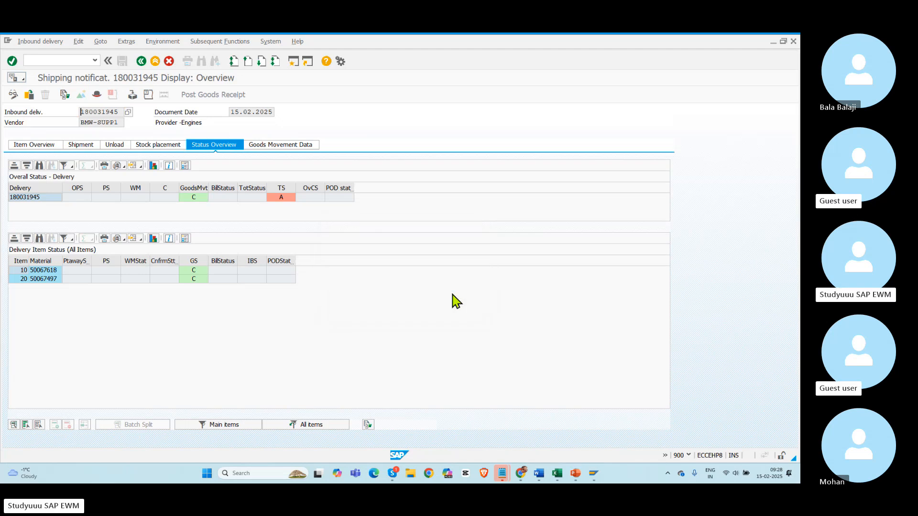
Switch to SAP Logon, open the EWM -N75 connection and log on to client 110 with the user name and account password.
{"action": "key", "text": "alt+Tab"}
{"action": "key", "text": "alt+Tab"}
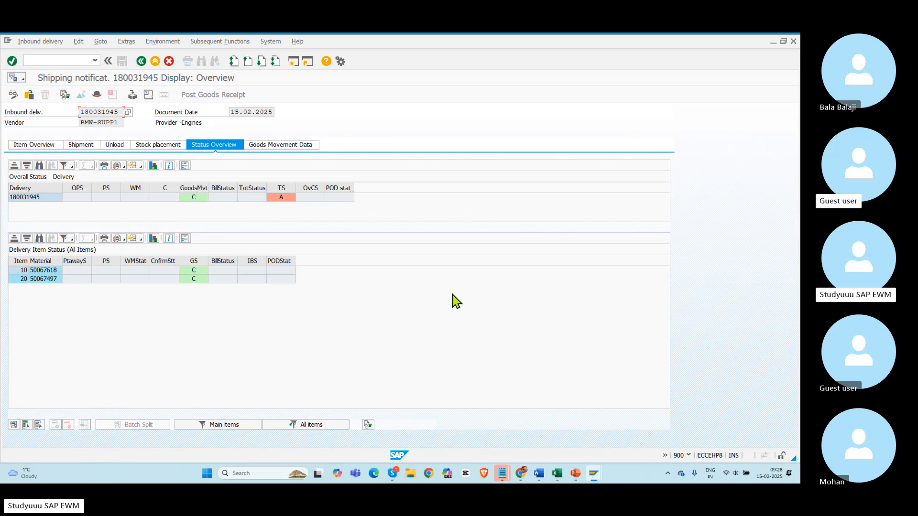
{"action": "key", "text": "alt+Tab"}
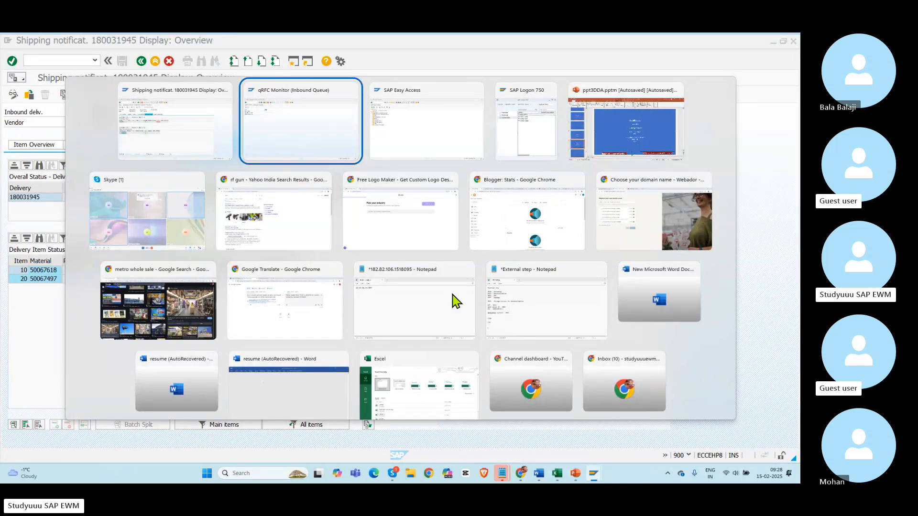
{"action": "key", "text": "alt+Tab"}
{"action": "key", "text": "alt+Tab"}
{"action": "key", "text": "alt+Tab"}
{"action": "key", "text": "alt+Tab"}
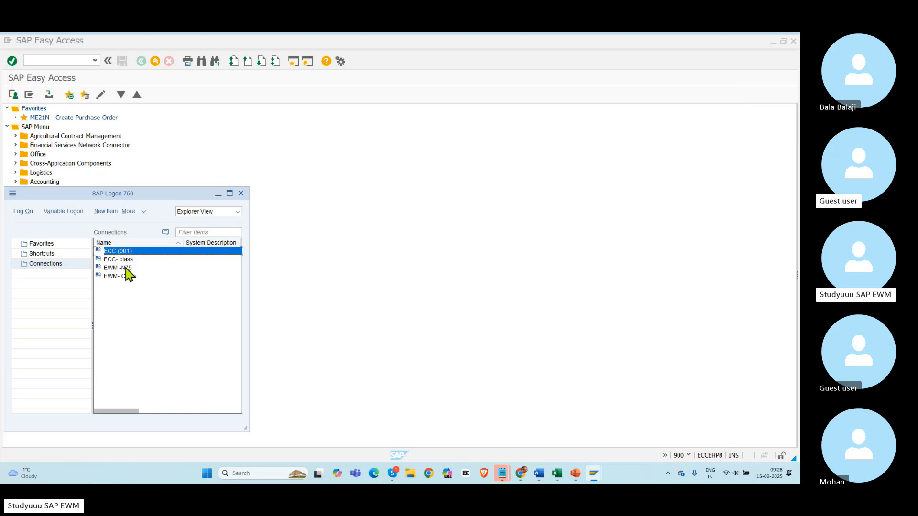
{"action": "double_click", "coordinate": [124, 268]}
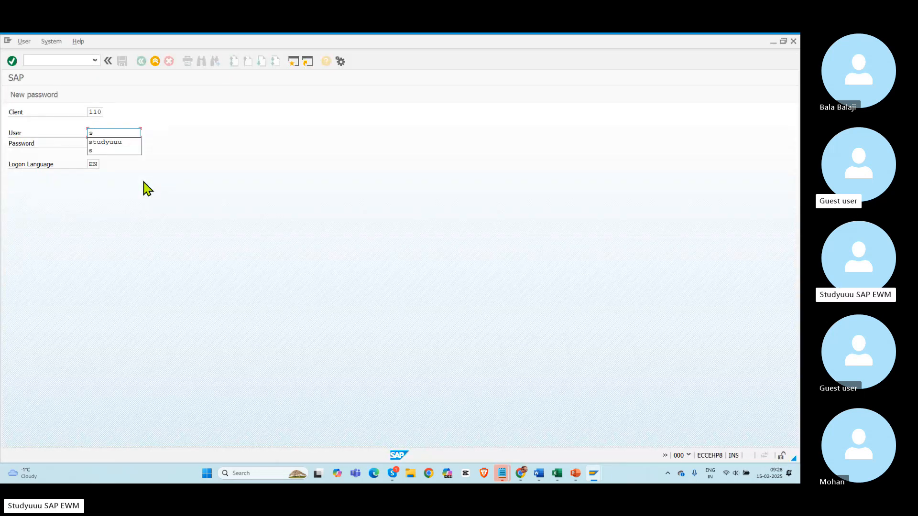
{"action": "key", "text": "Right"}
{"action": "key", "text": "Right"}
{"action": "key", "text": "Right"}
{"action": "key", "text": "Right"}
{"action": "key", "text": "Right"}
{"action": "key", "text": "Right"}
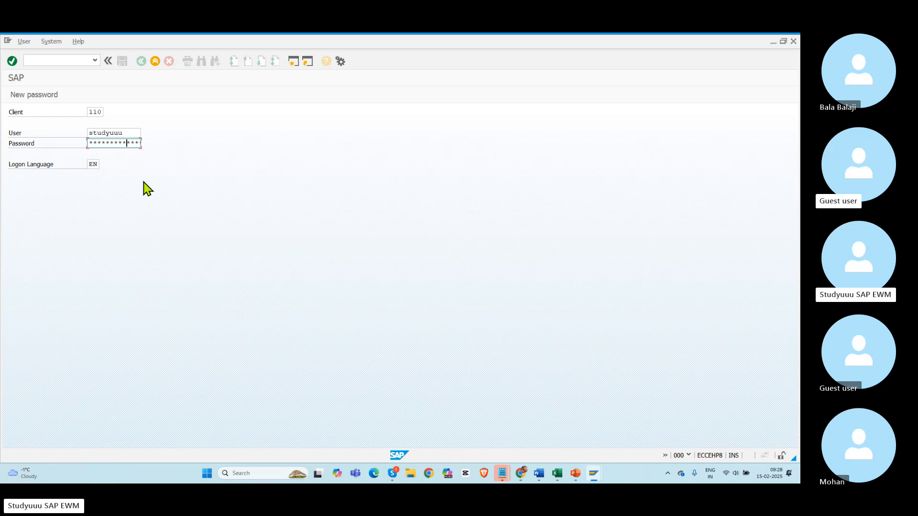
{"action": "key", "text": "Return"}
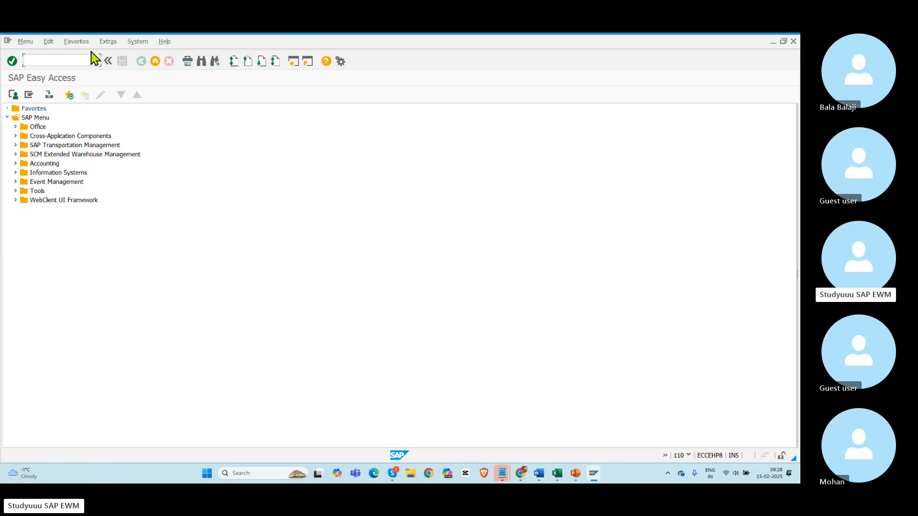
Start inbound delivery maintenance with transaction /n/scwm/prdi and close the displayed log.
{"action": "left_click", "coordinate": [95, 60]}
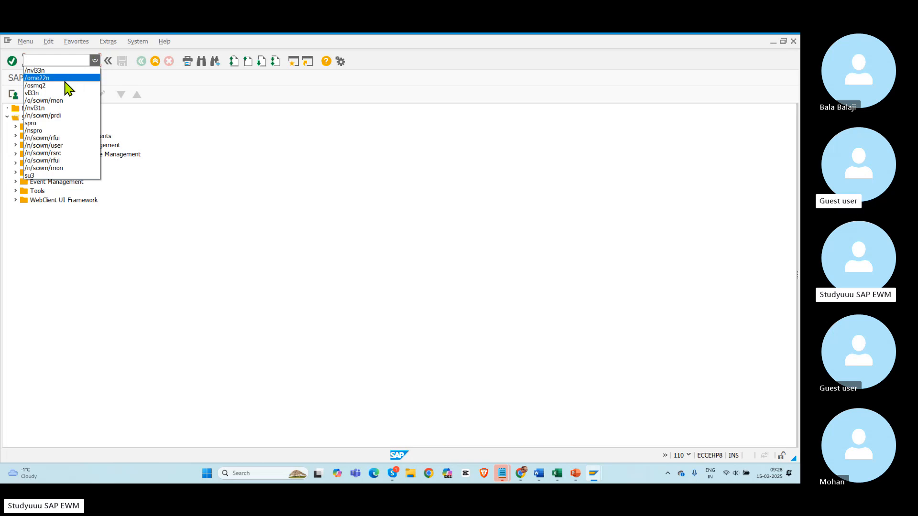
{"action": "left_click", "coordinate": [48, 116]}
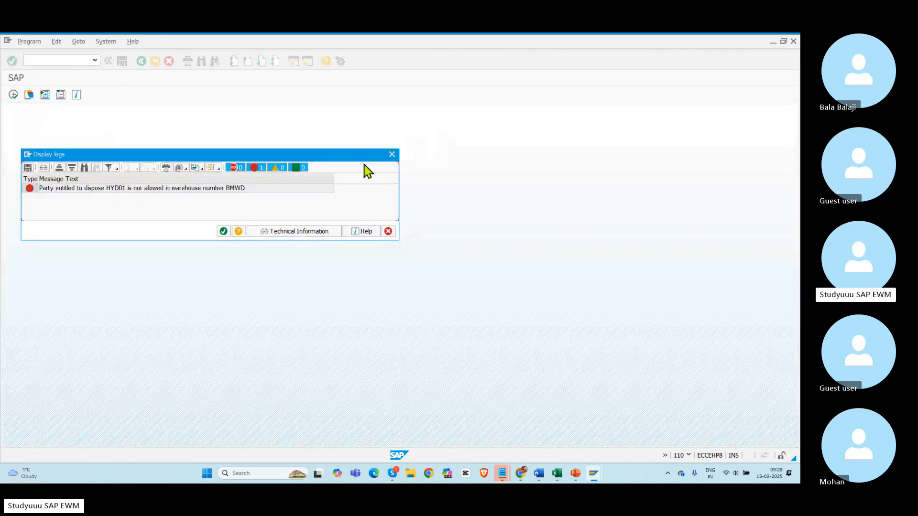
{"action": "left_click", "coordinate": [223, 231]}
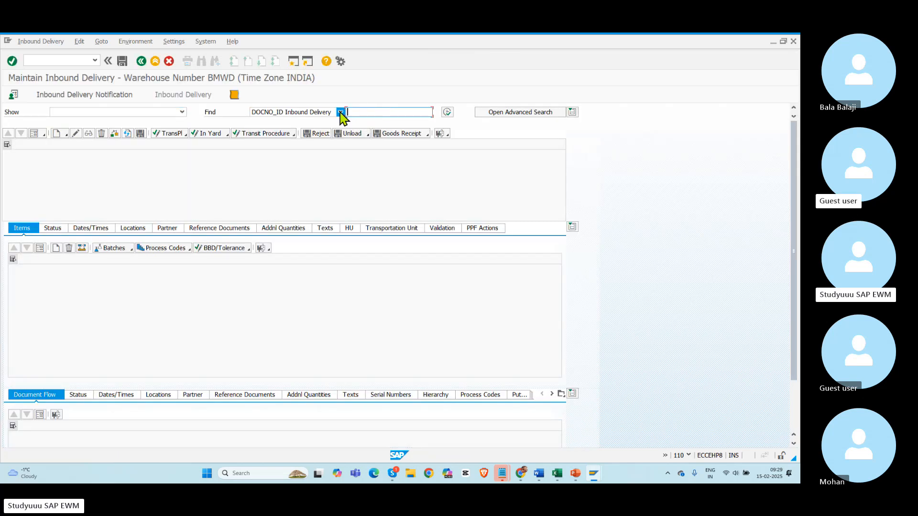
Find the inbound delivery by its ERP document number and check the goods receipt status on the header and the items.
{"action": "left_click", "coordinate": [341, 113]}
{"action": "left_click", "coordinate": [286, 139]}
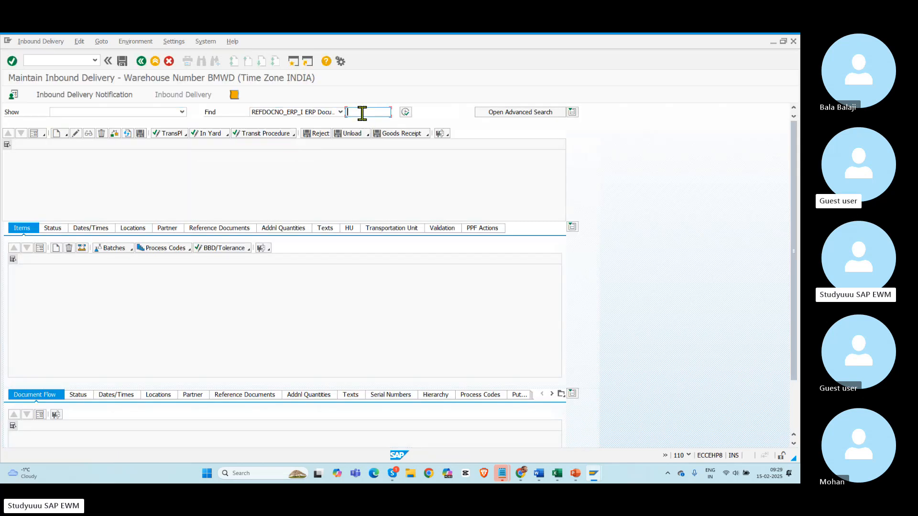
{"action": "left_click", "coordinate": [362, 113]}
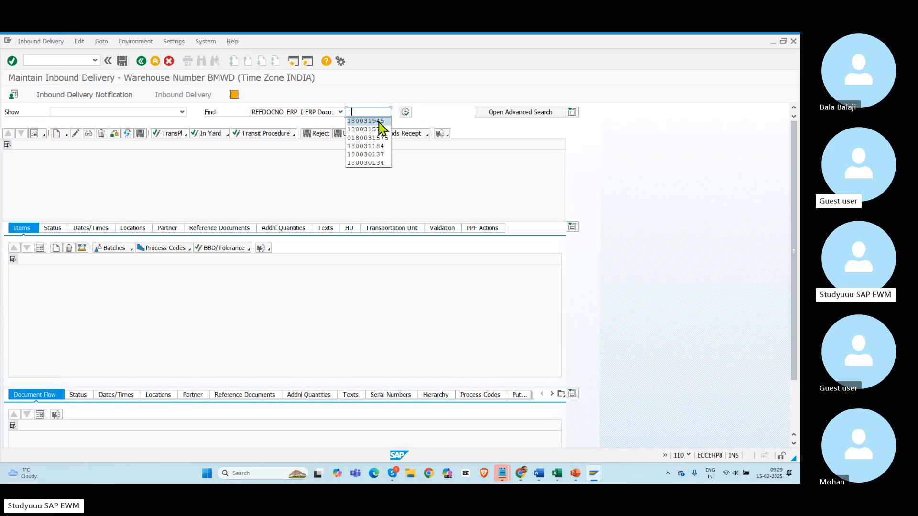
{"action": "left_click", "coordinate": [379, 122]}
{"action": "left_click", "coordinate": [406, 112]}
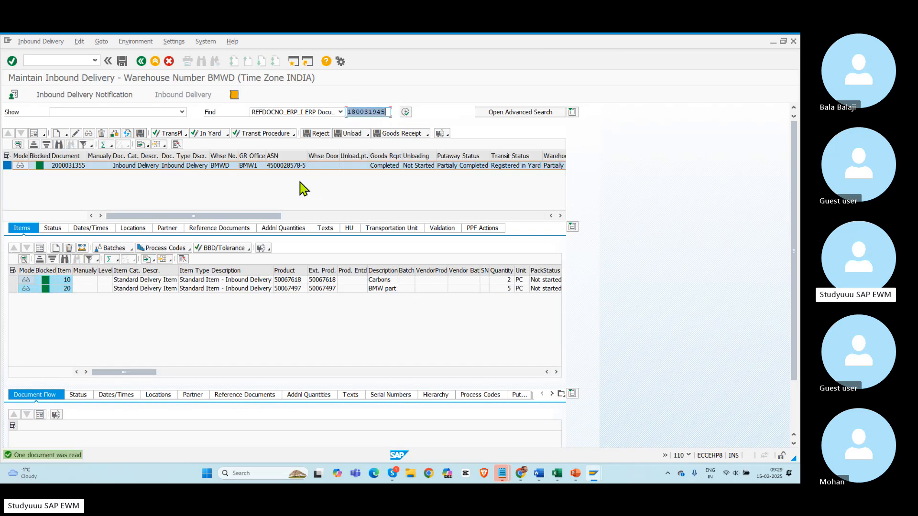
{"action": "left_click", "coordinate": [389, 165]}
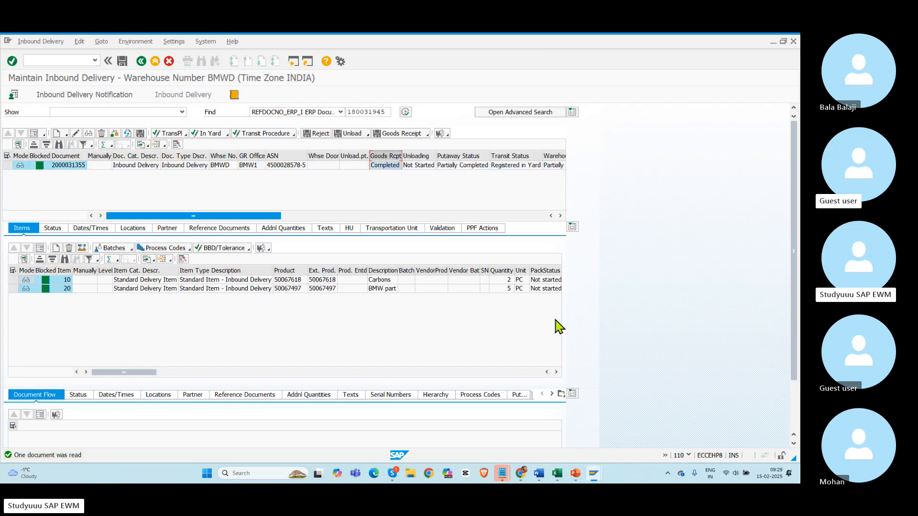
{"action": "left_click", "coordinate": [555, 372]}
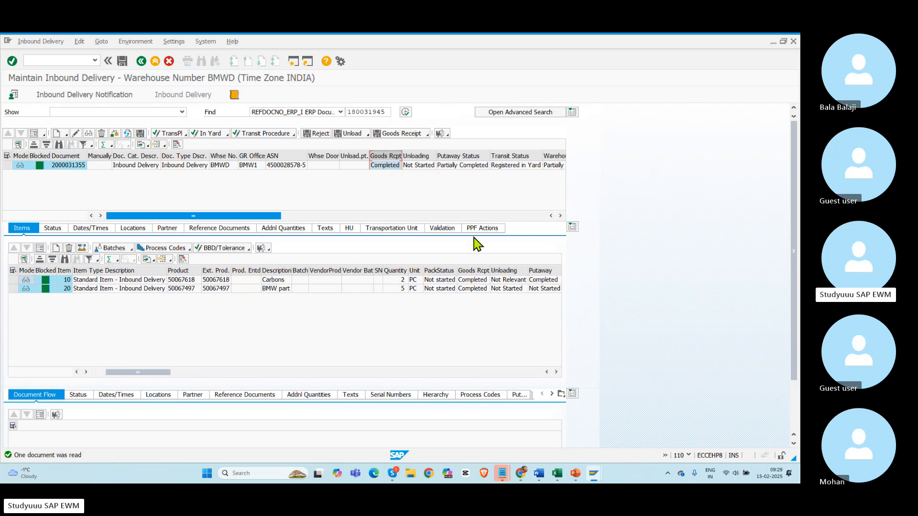
{"action": "left_click", "coordinate": [476, 278]}
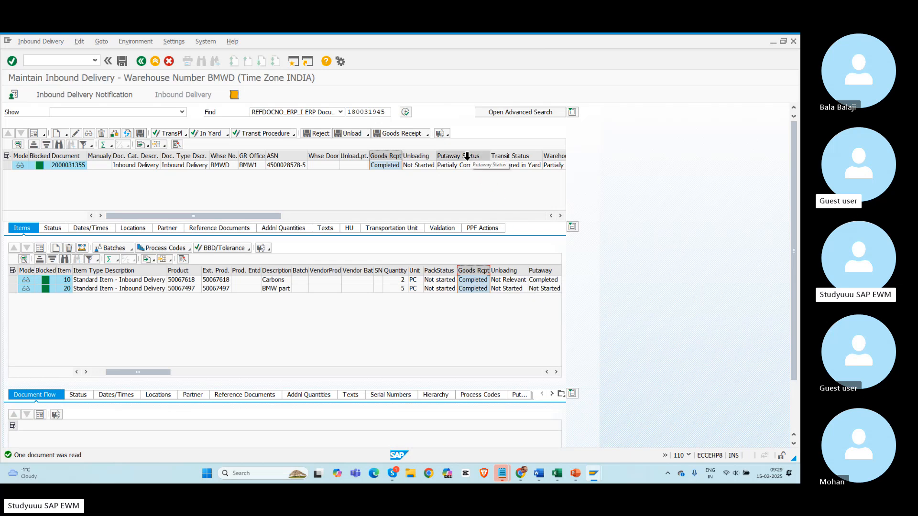
Switch back to the ERP inbound delivery and examine its goods movement data through to the last item columns.
{"action": "key", "text": "alt+Tab"}
{"action": "key", "text": "alt+Tab"}
{"action": "key", "text": "alt+Tab"}
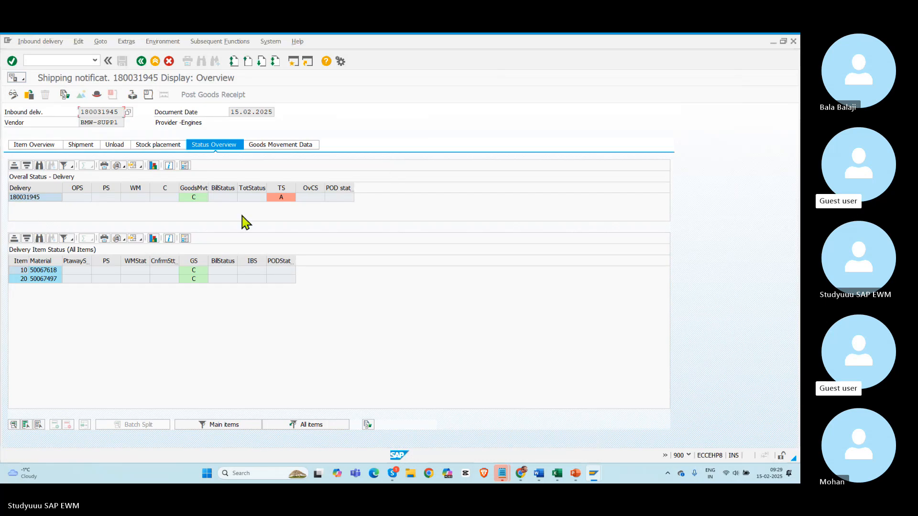
{"action": "left_click", "coordinate": [259, 147]}
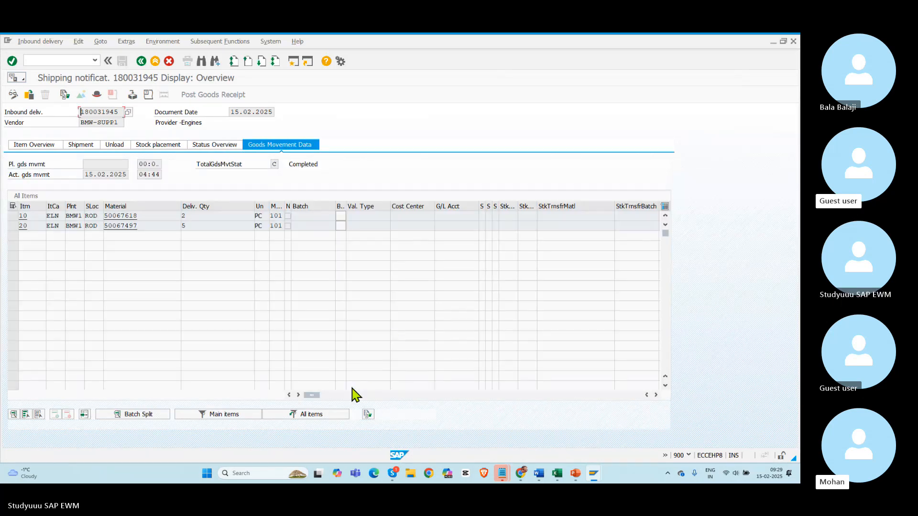
{"action": "left_click_drag", "start_coordinate": [307, 395], "coordinate": [620, 384]}
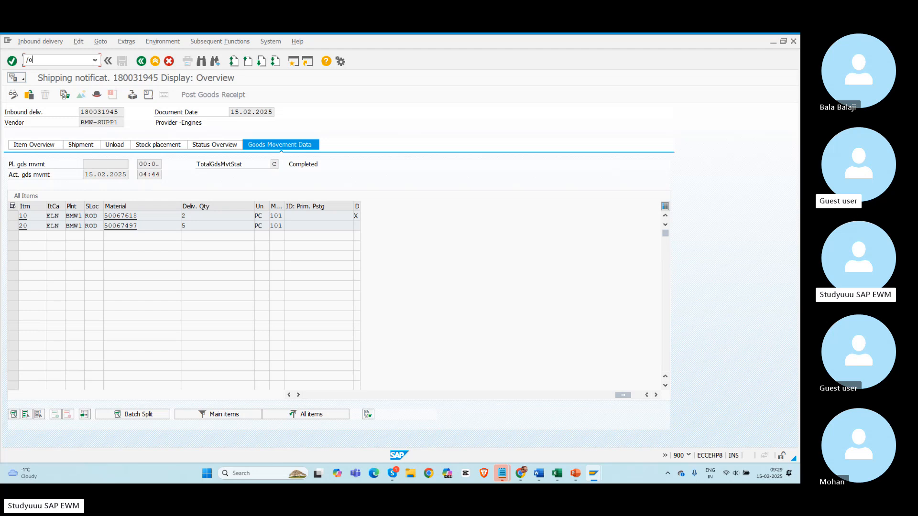
Open the material document list (MB51) in a new session and run it for material 50067618 in plant BMW1.
{"action": "type", "text": "b51"}
{"action": "key", "text": "ctrl+c"}
{"action": "key", "text": "Return"}
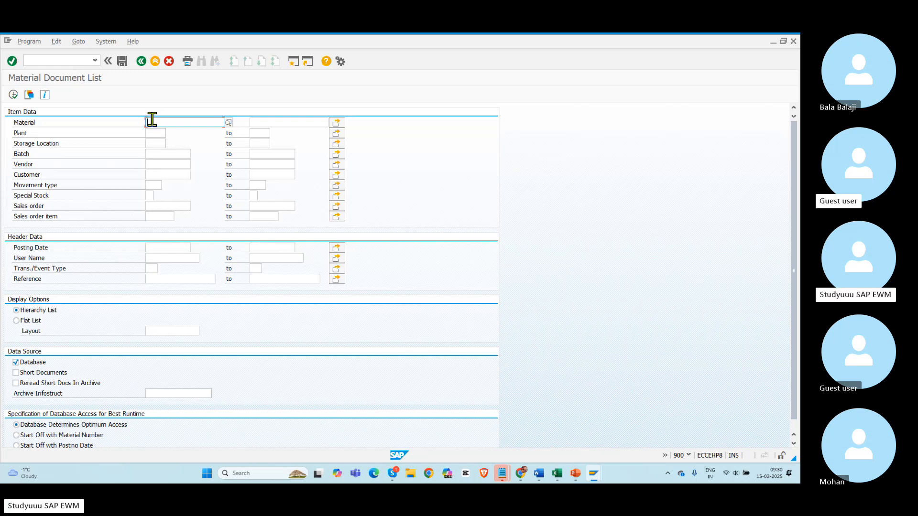
{"action": "left_click", "coordinate": [152, 132]}
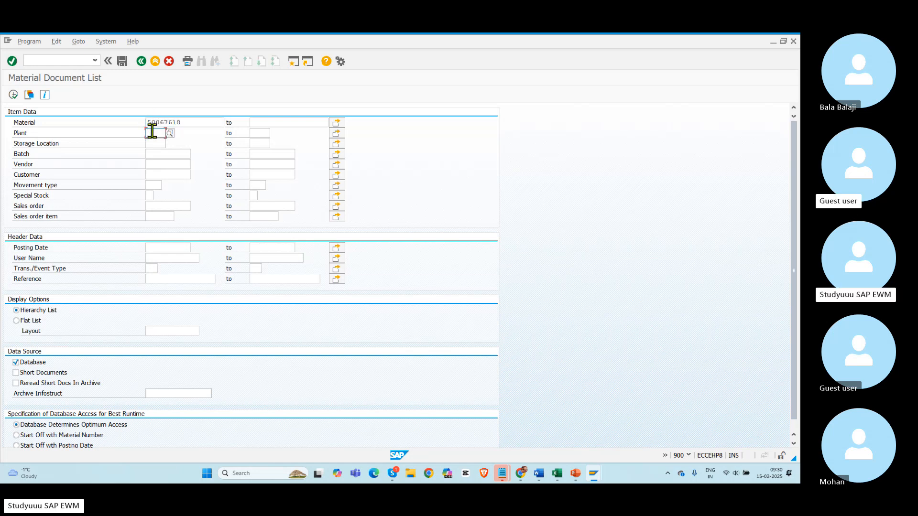
{"action": "type", "text": "BMW1"}
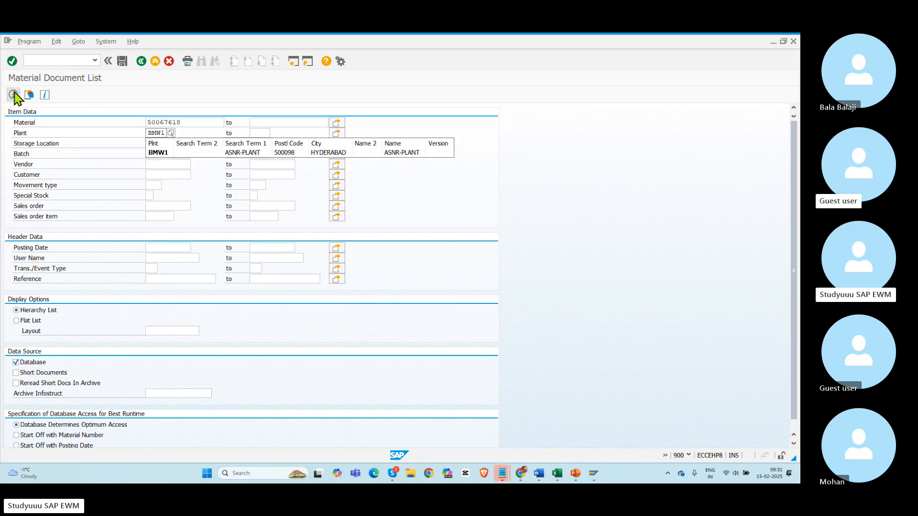
{"action": "left_click", "coordinate": [13, 95]}
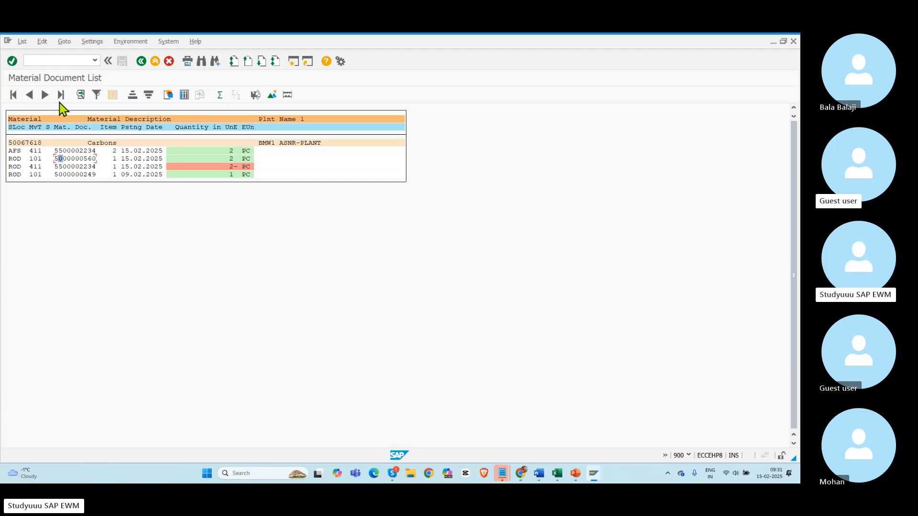
Show the material documents as a detailed table and add the Entry Date and Time of Entry columns to its layout.
{"action": "left_click", "coordinate": [183, 95]}
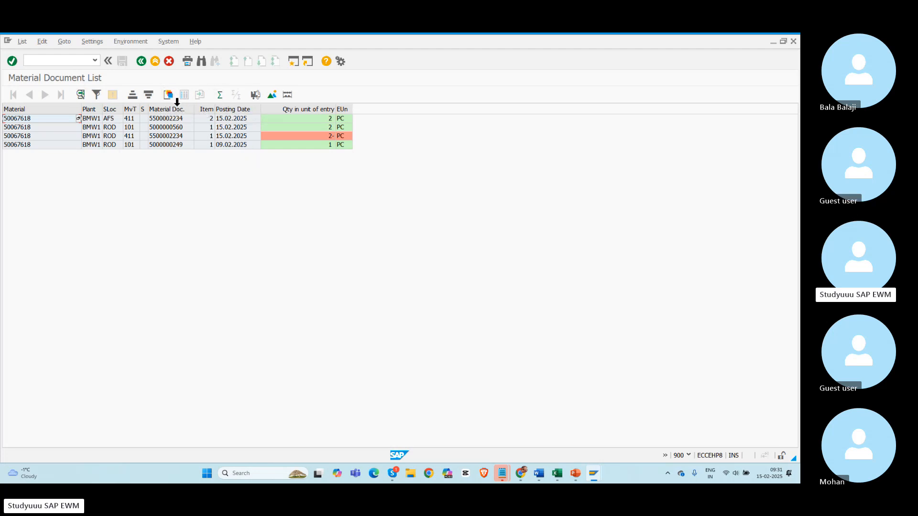
{"action": "left_click", "coordinate": [161, 94]}
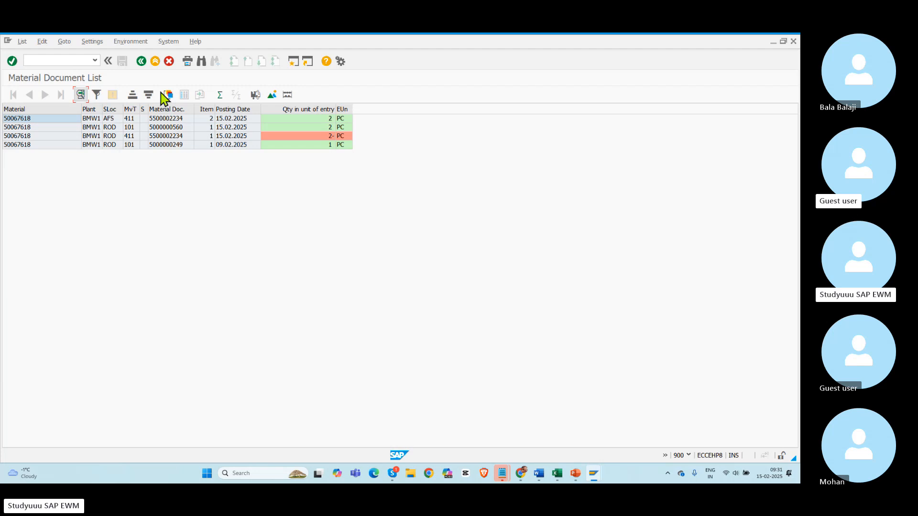
{"action": "left_click", "coordinate": [169, 94]}
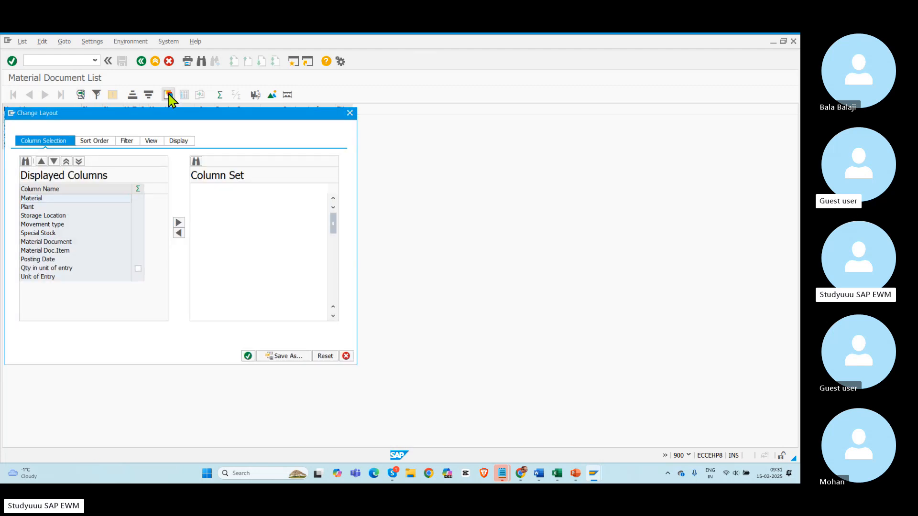
{"action": "scroll", "coordinate": [333, 316], "scroll_direction": "down", "scroll_amount": 2}
{"action": "left_click", "coordinate": [333, 316]}
{"action": "left_click", "coordinate": [333, 315]}
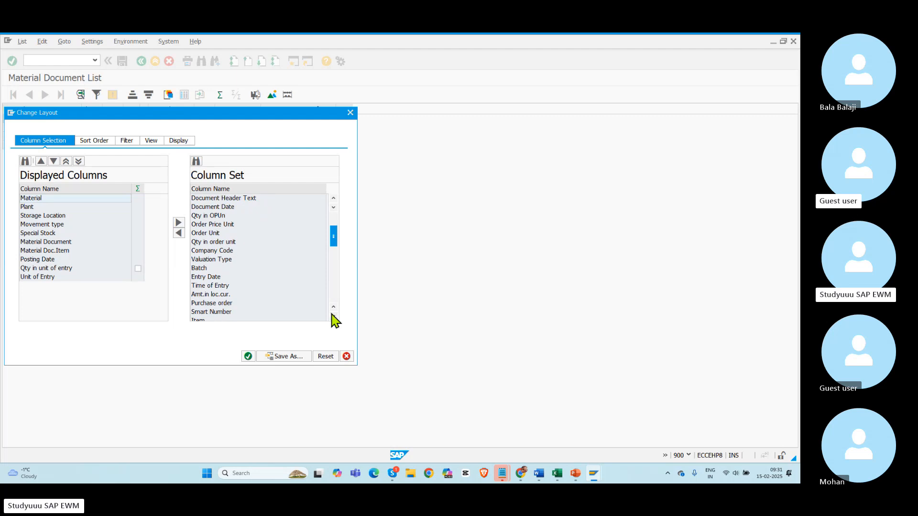
{"action": "left_click", "coordinate": [220, 277]}
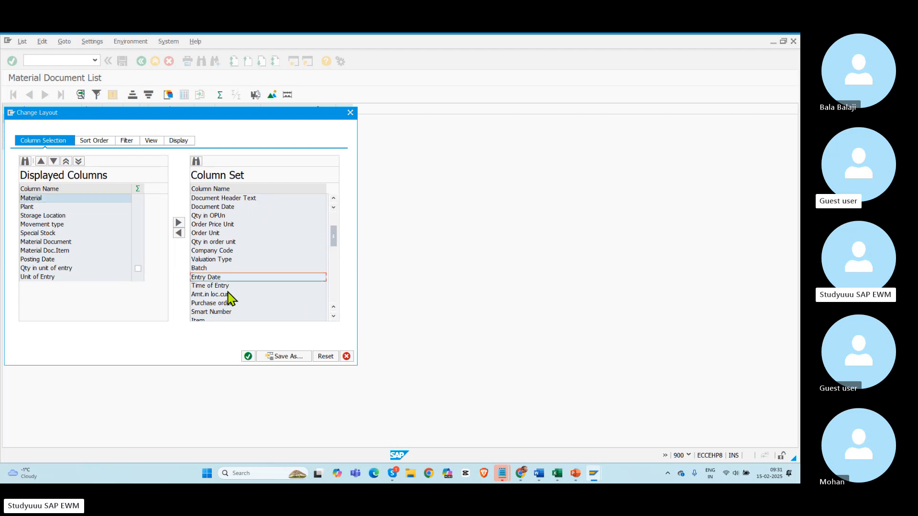
{"action": "left_click", "coordinate": [179, 232]}
{"action": "left_click", "coordinate": [249, 356]}
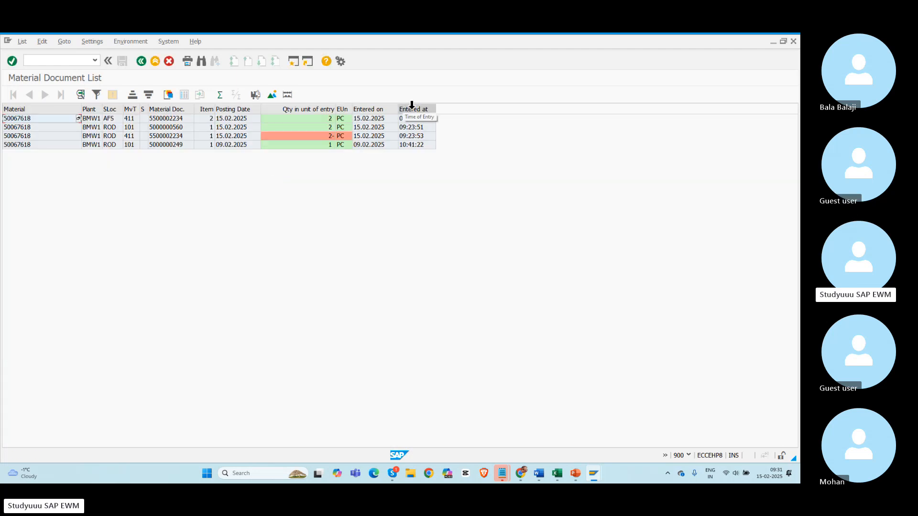
Sort the material document list ascending by entry date and entry time, and examine each posting's movement type, quantity and storage location.
{"action": "left_click_drag", "start_coordinate": [410, 109], "coordinate": [389, 109]}
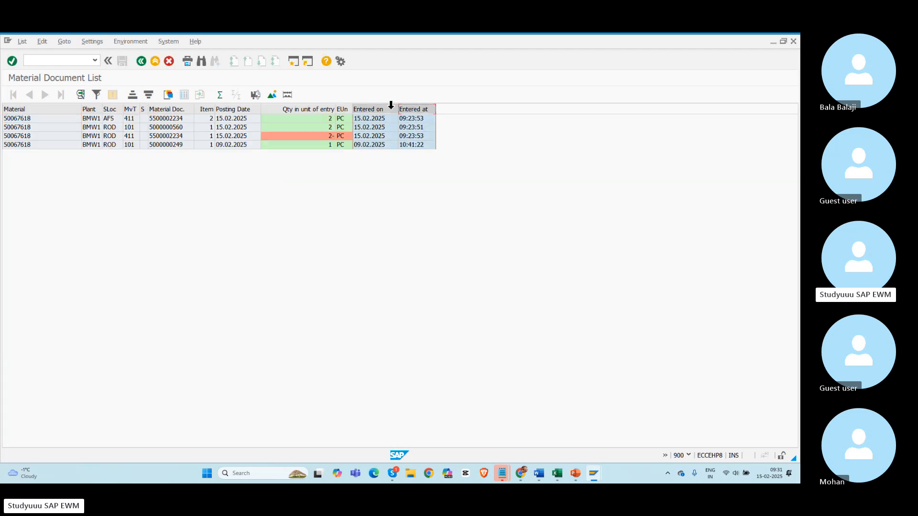
{"action": "left_click", "coordinate": [134, 96]}
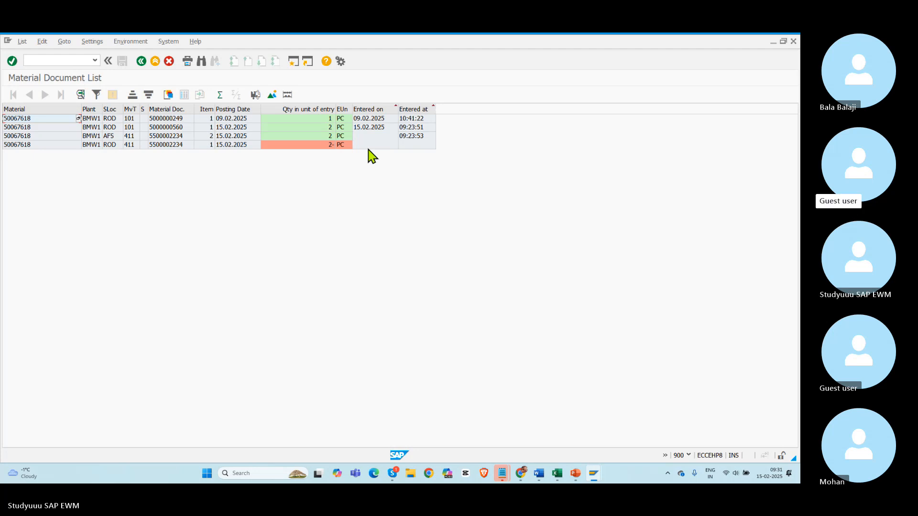
{"action": "left_click", "coordinate": [372, 127]}
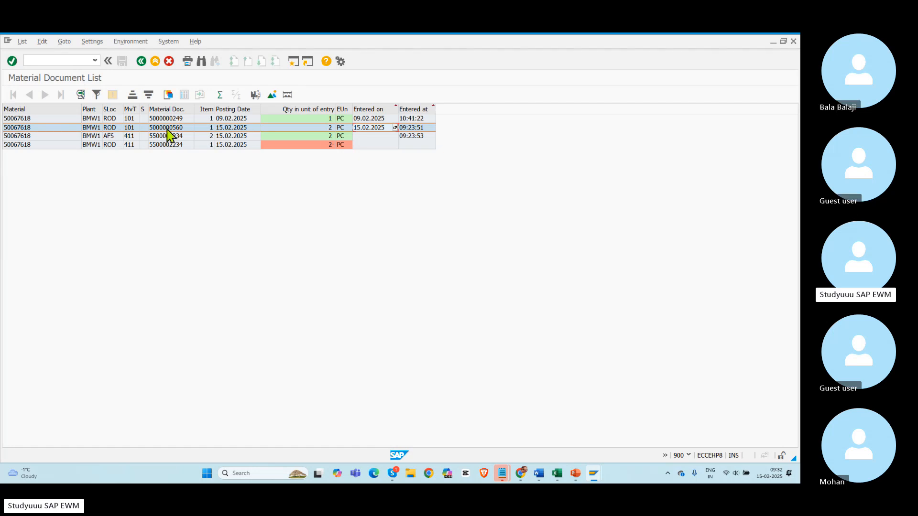
{"action": "left_click", "coordinate": [130, 129]}
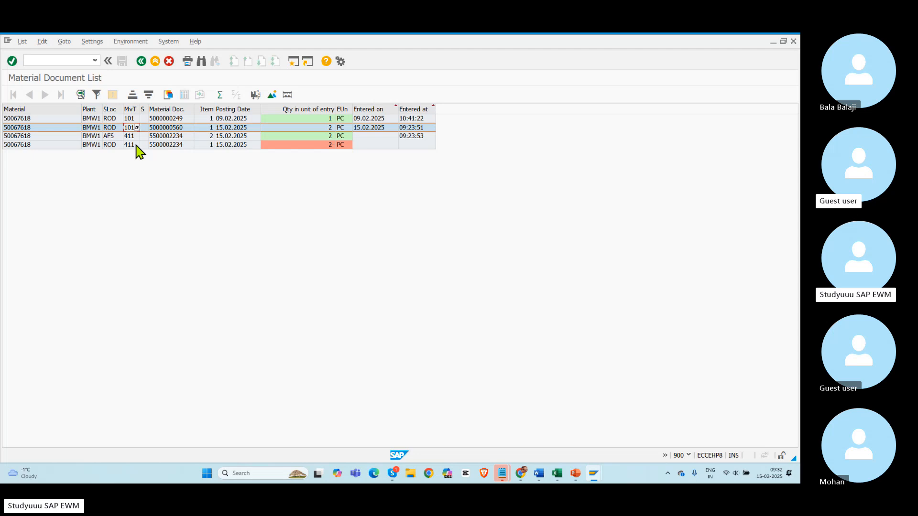
{"action": "left_click", "coordinate": [412, 138]}
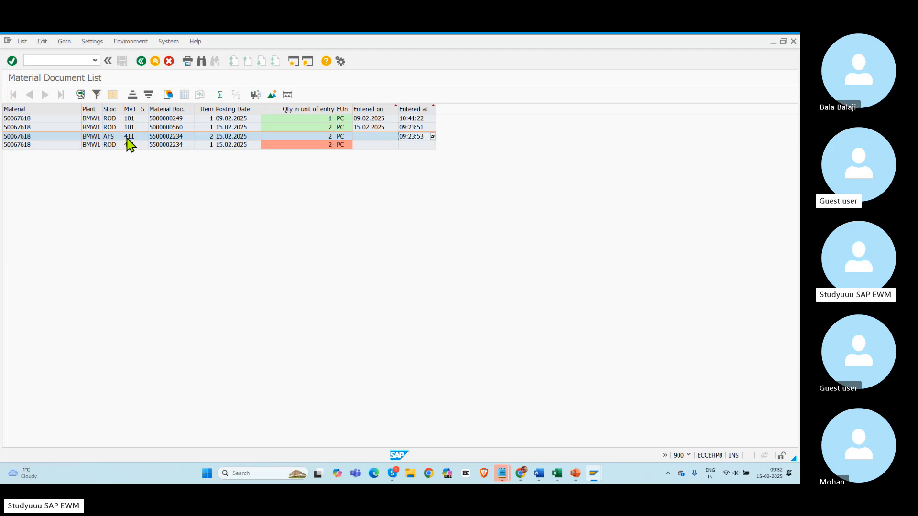
{"action": "left_click", "coordinate": [320, 137]}
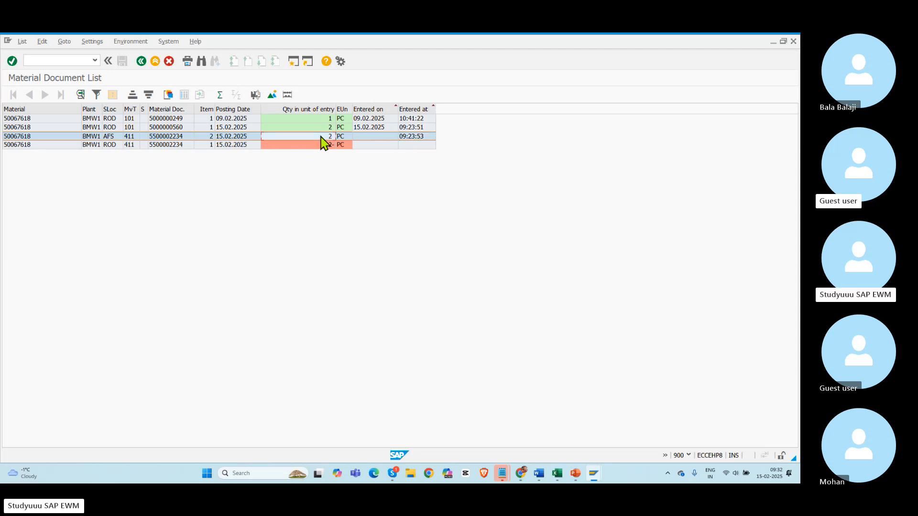
{"action": "left_click", "coordinate": [111, 145]}
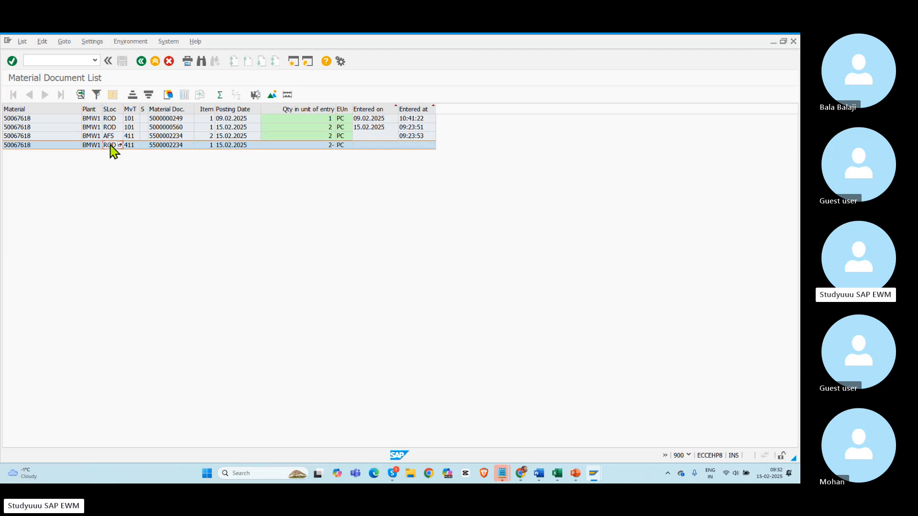
{"action": "left_click", "coordinate": [329, 137]}
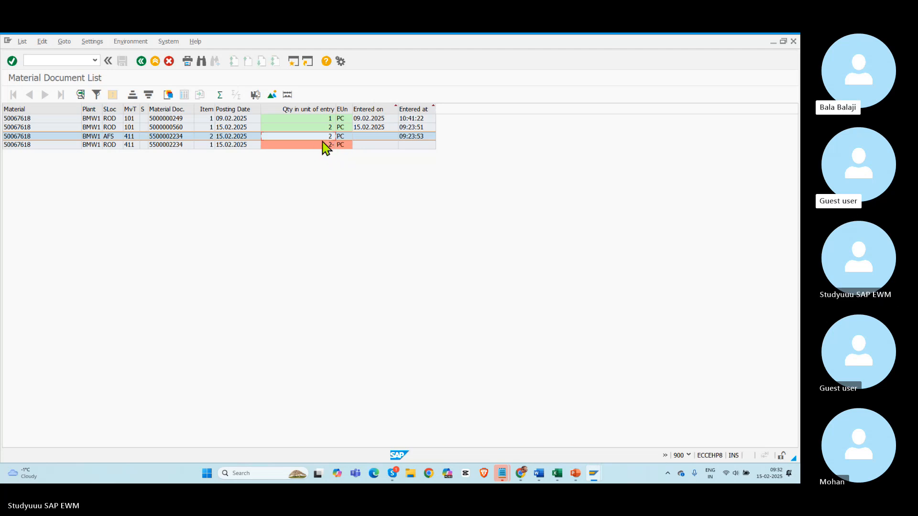
Open the stock overview (MMBE), run it for material 50067618 in plant BMW1, and check the stock in storage location ROD.
{"action": "left_click", "coordinate": [59, 61]}
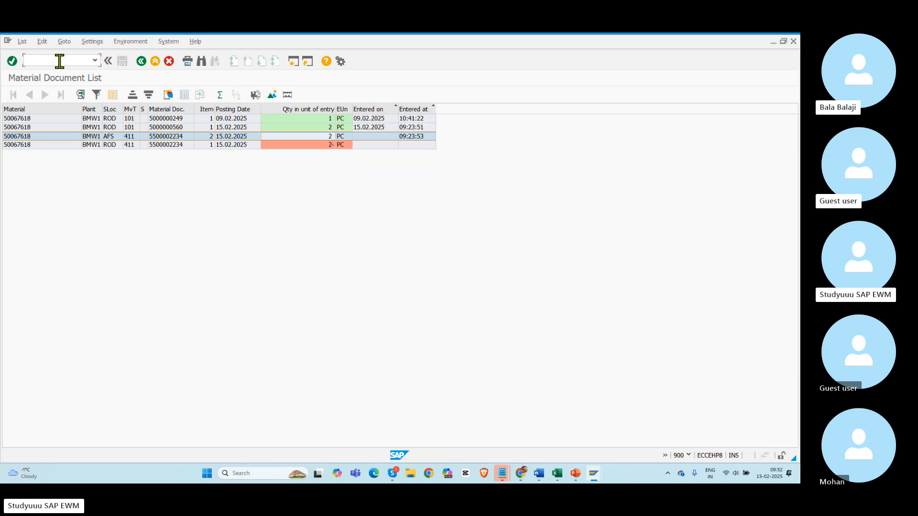
{"action": "type", "text": "/nmmbe"}
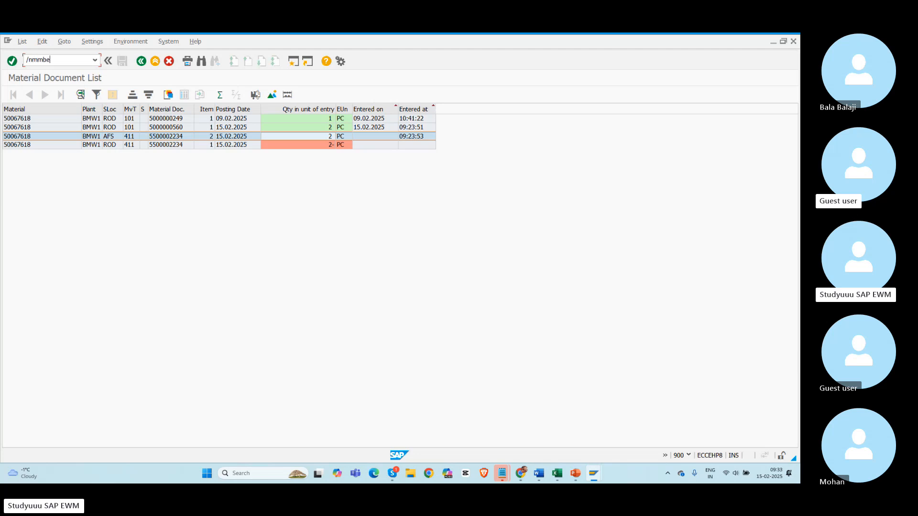
{"action": "key", "text": "Return"}
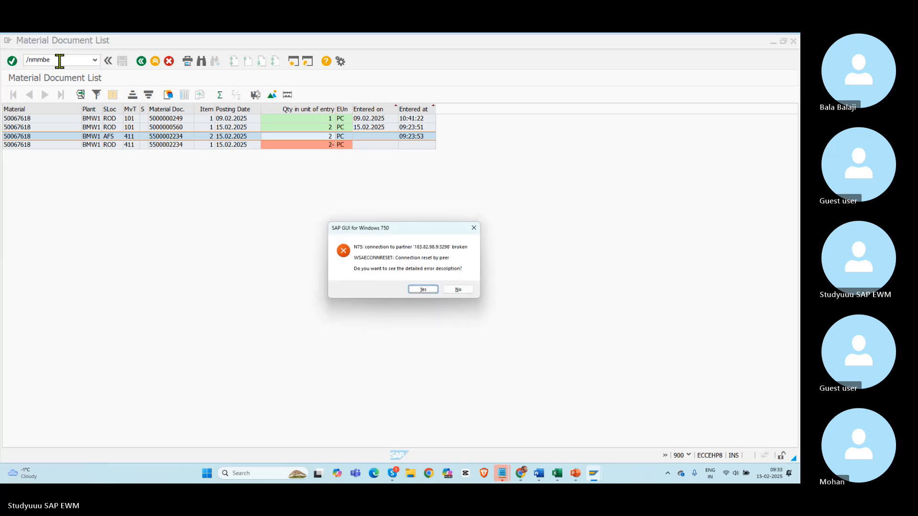
{"action": "left_click", "coordinate": [452, 290]}
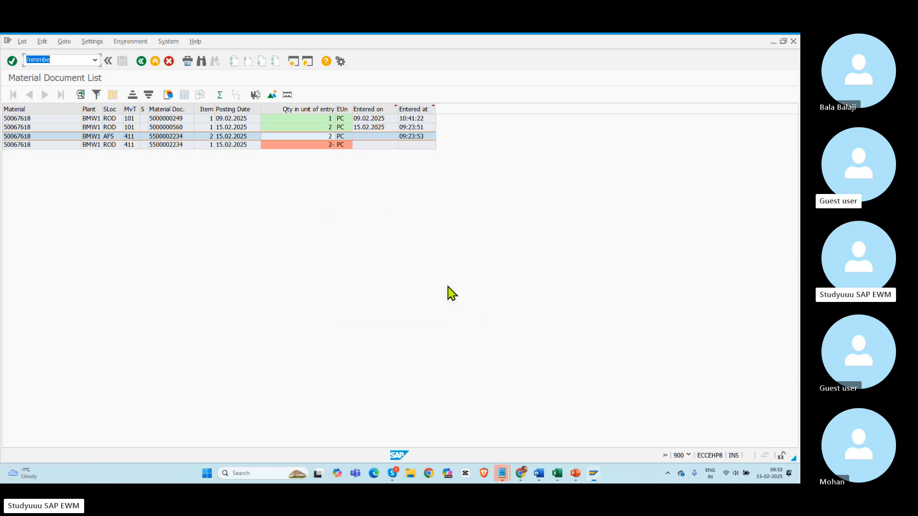
{"action": "key", "text": "Return"}
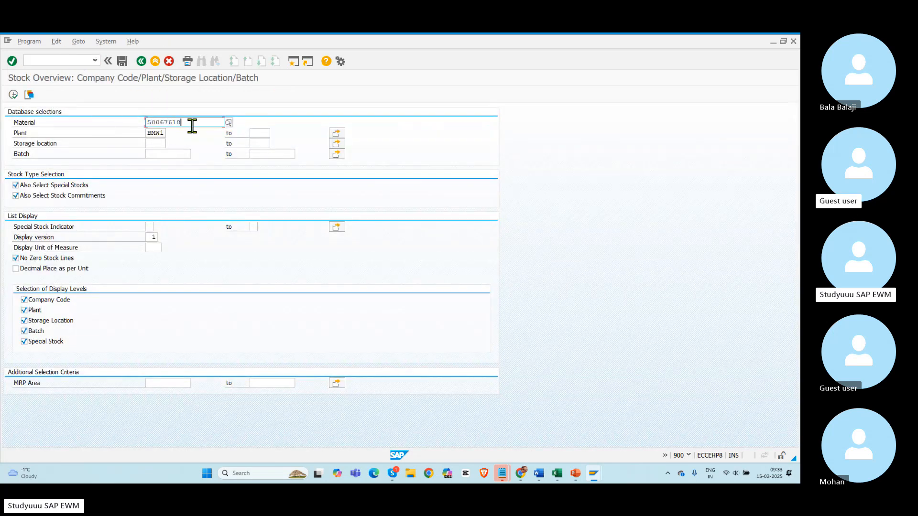
{"action": "left_click", "coordinate": [14, 94]}
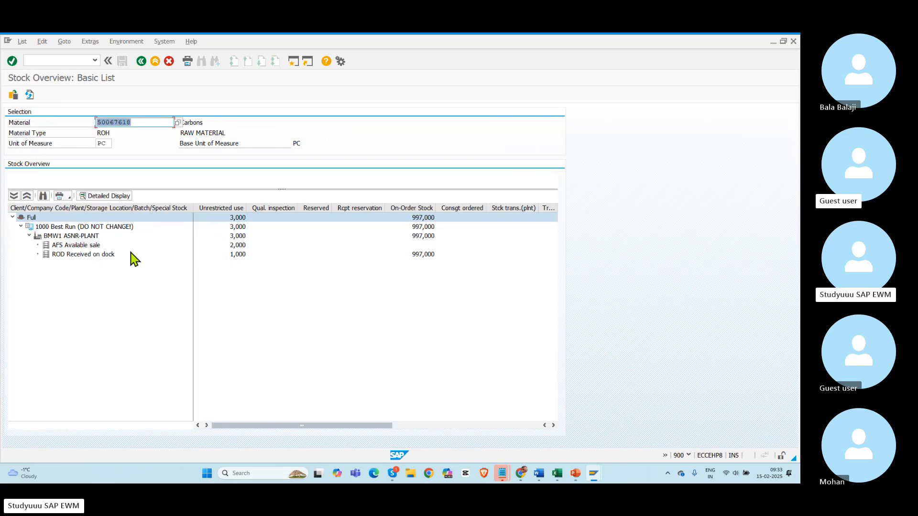
{"action": "left_click", "coordinate": [69, 254]}
Switch to SAP Logon, open the EWM -N75 connection and log on to client 110 with the user name and password.
{"action": "key", "text": "alt+Tab"}
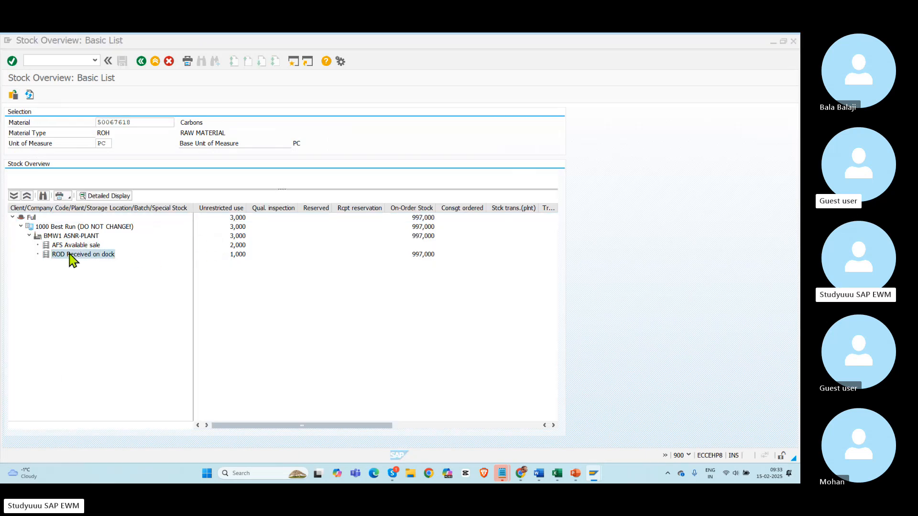
{"action": "key", "text": "alt+Tab"}
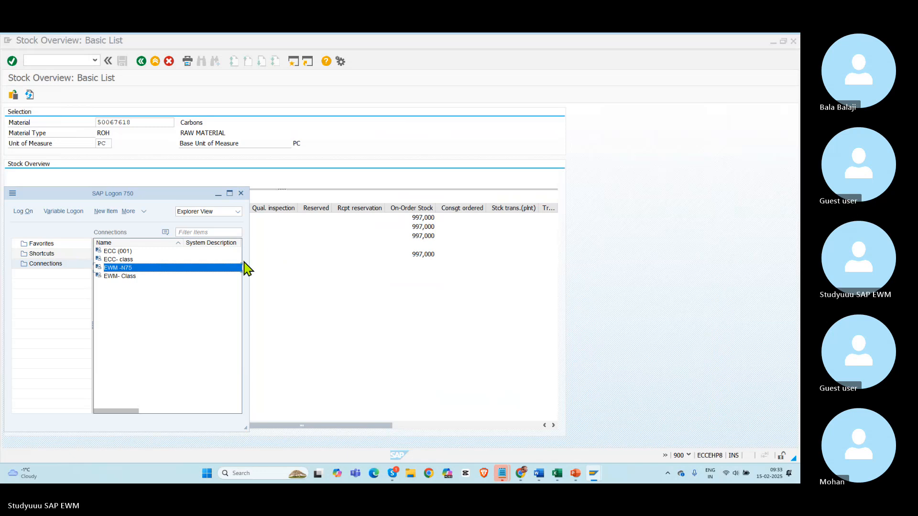
{"action": "double_click", "coordinate": [123, 268]}
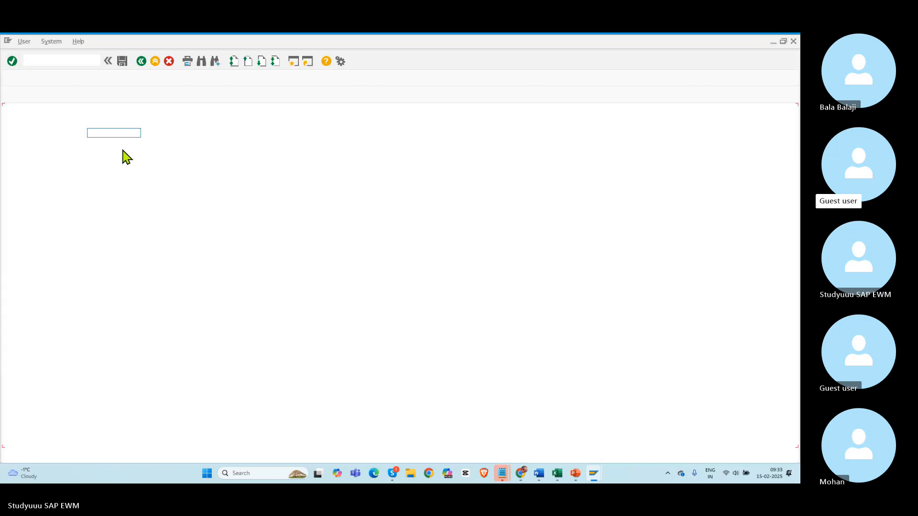
{"action": "type", "text": "s"}
{"action": "key", "text": "Down"}
{"action": "key", "text": "Return"}
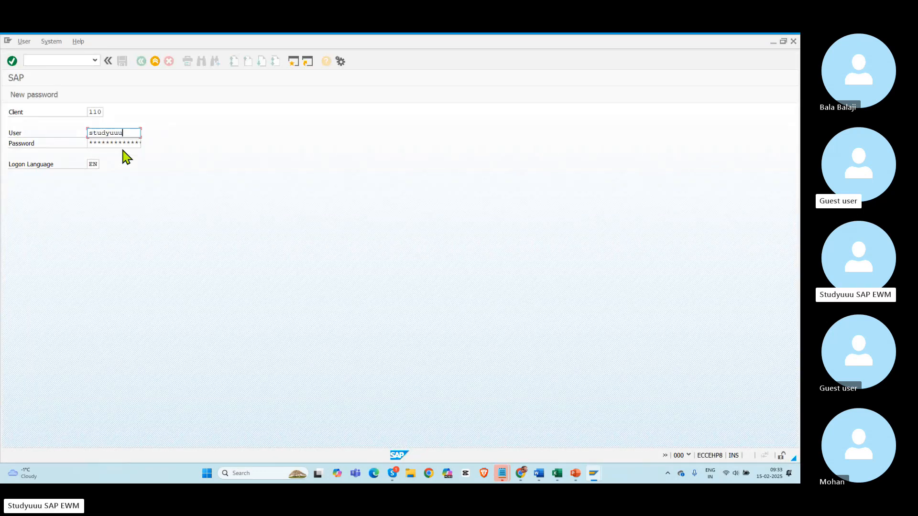
{"action": "key", "text": "Tab"}
{"action": "type", "text": "****"}
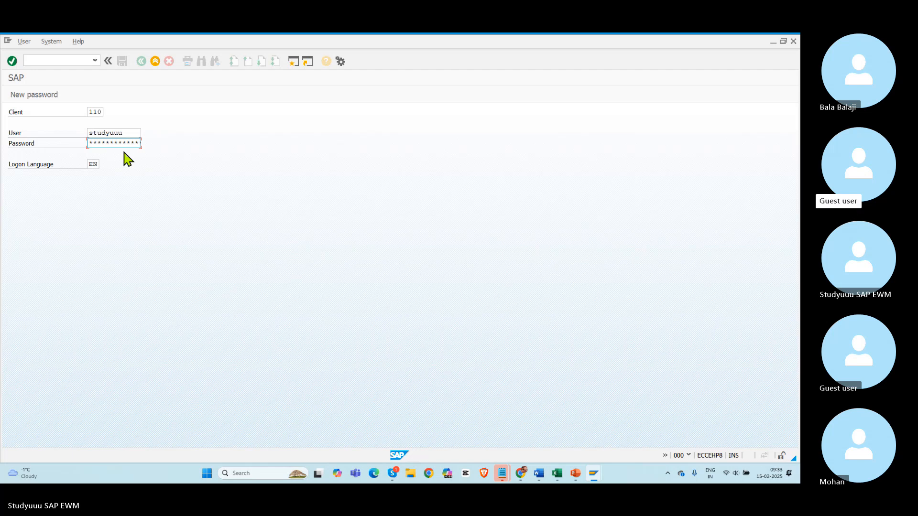
{"action": "key", "text": "Return"}
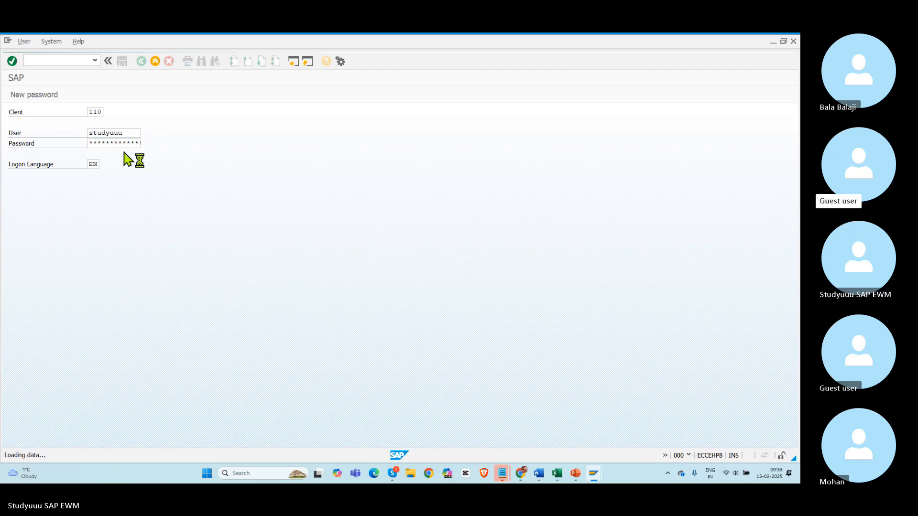
Open the warehouse management monitor (/scwm/mon) for warehouse BMWD in the current session.
{"action": "left_click", "coordinate": [95, 60]}
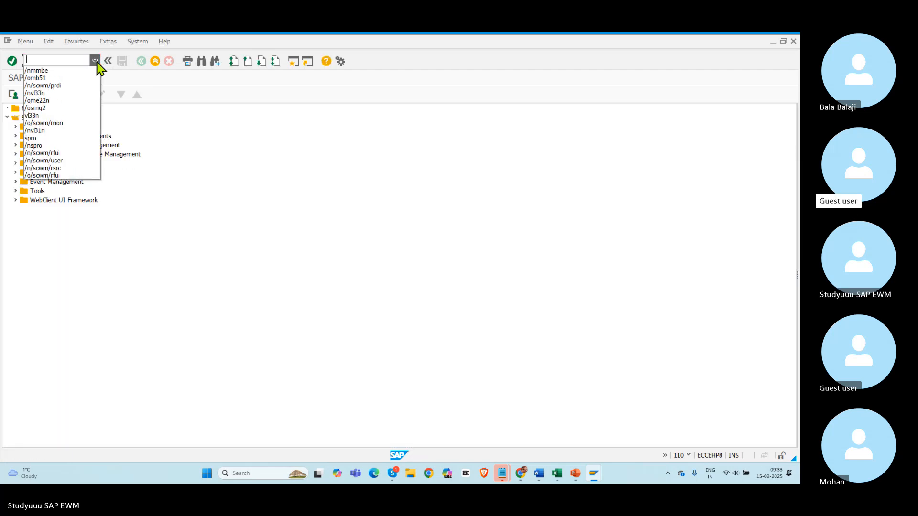
{"action": "left_click", "coordinate": [51, 123]}
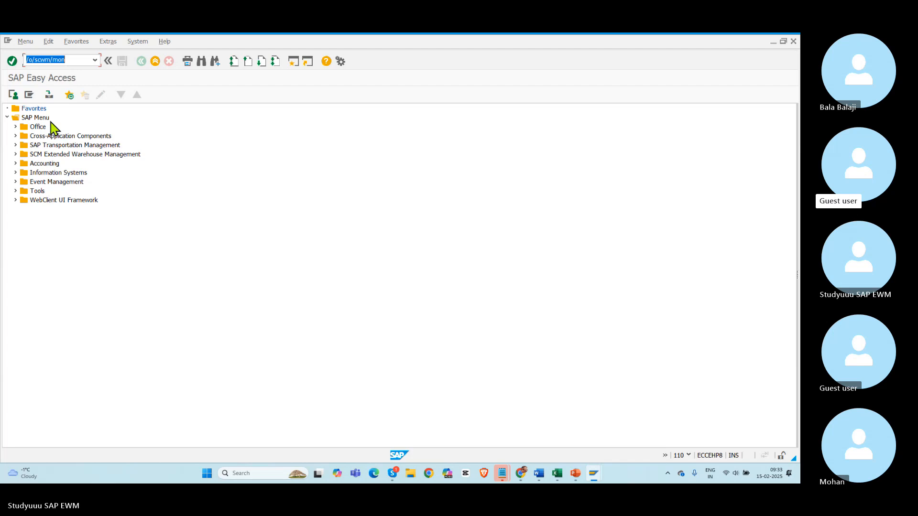
{"action": "left_click", "coordinate": [33, 59]}
{"action": "type", "text": "n"}
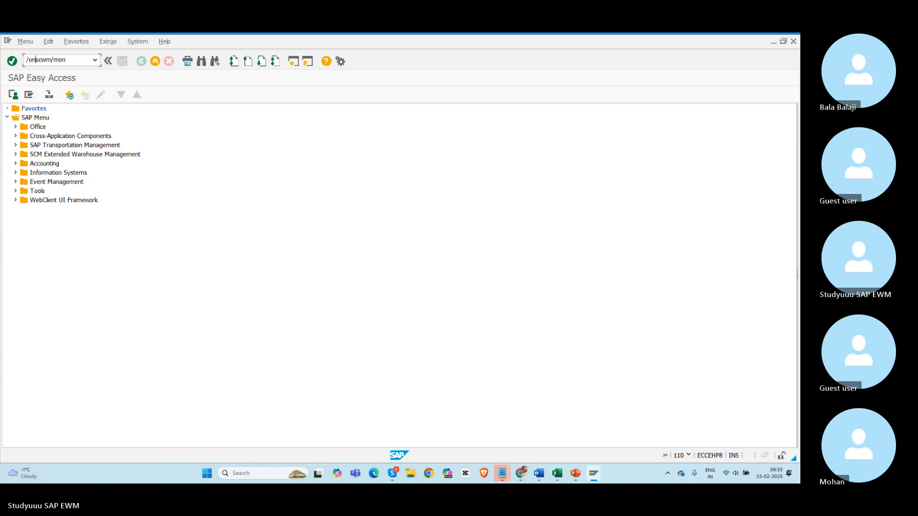
{"action": "key", "text": "BackSpace"}
{"action": "key", "text": "Return"}
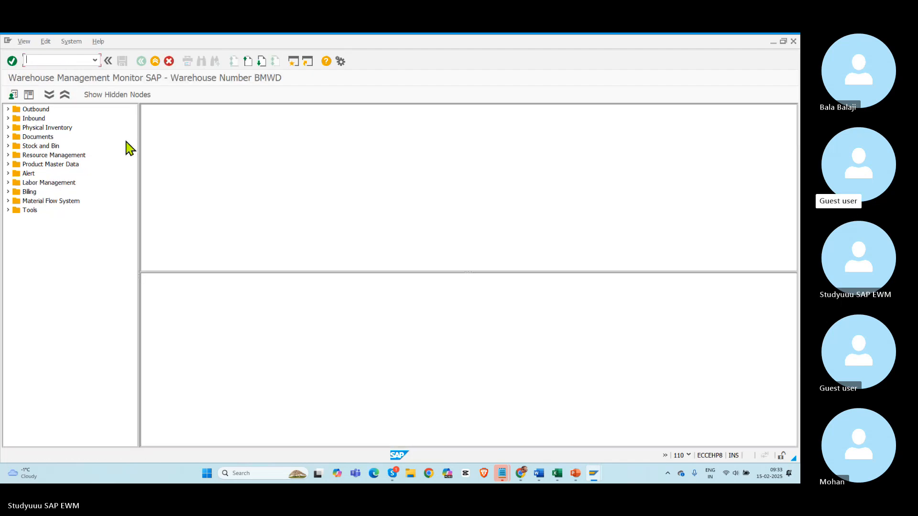
Show the available stock of product 50067618 under Stock and Bin, and check each storage bin's quantity and stock type.
{"action": "left_click", "coordinate": [8, 146]}
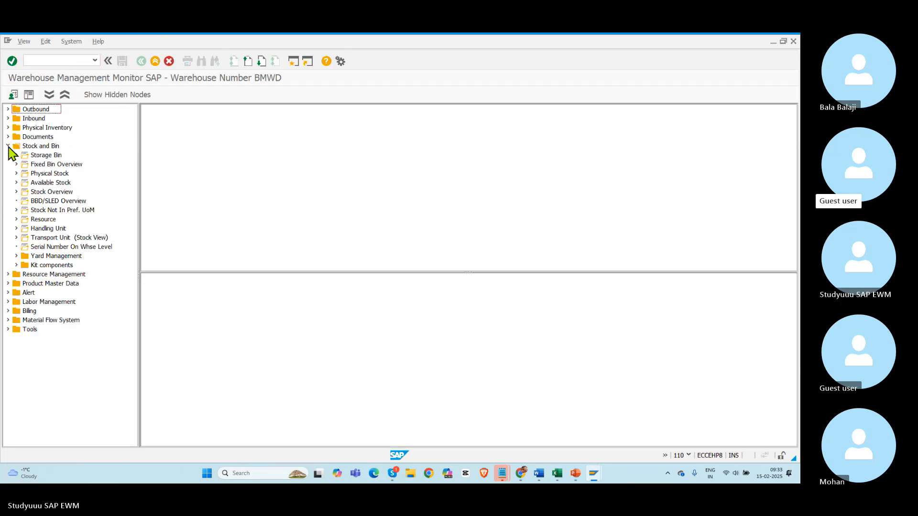
{"action": "left_click", "coordinate": [42, 183]}
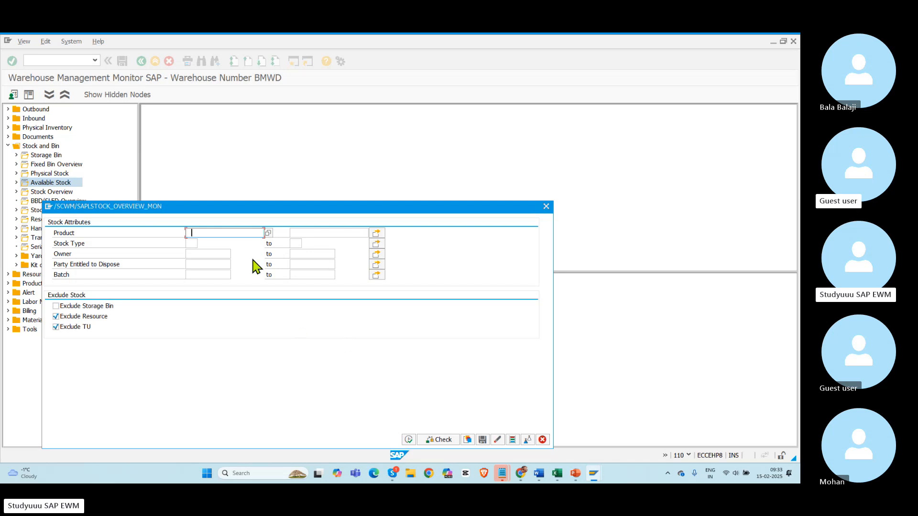
{"action": "key", "text": "Down"}
{"action": "key", "text": "Down"}
{"action": "key", "text": "Return"}
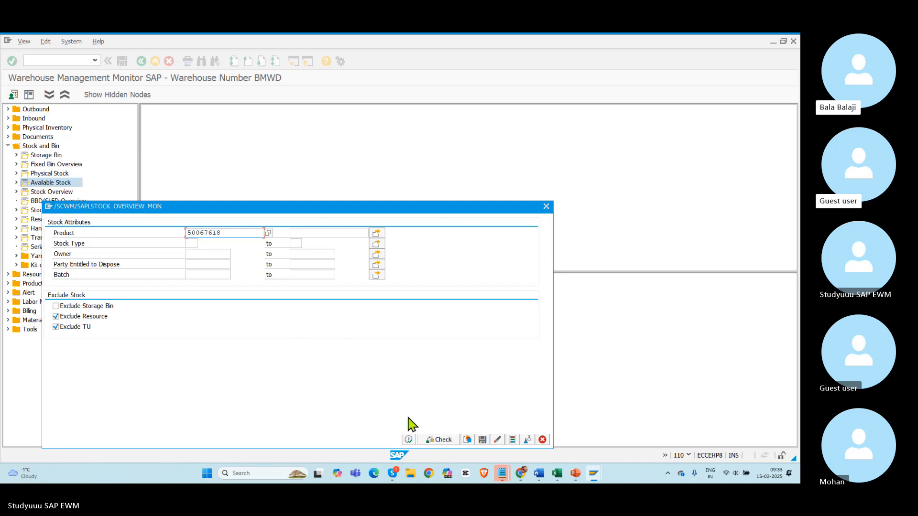
{"action": "left_click", "coordinate": [408, 439]}
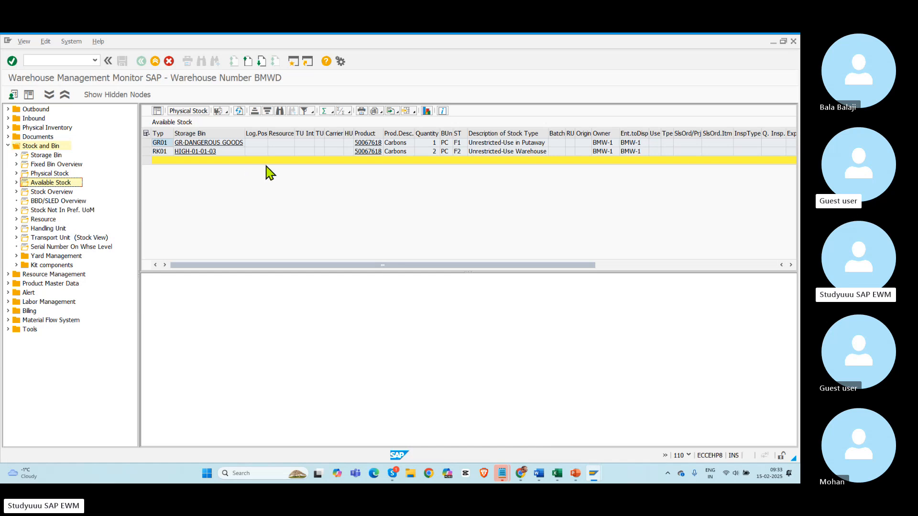
{"action": "left_click", "coordinate": [458, 143]}
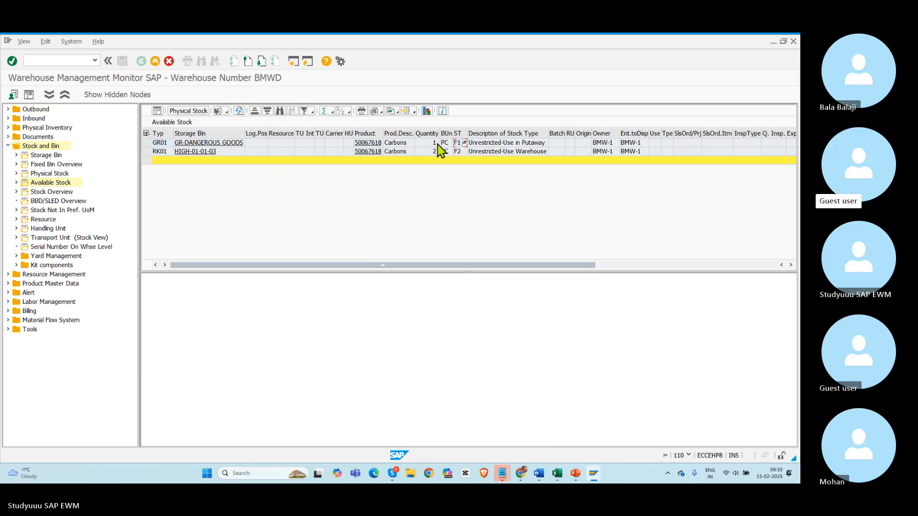
{"action": "left_click", "coordinate": [455, 152]}
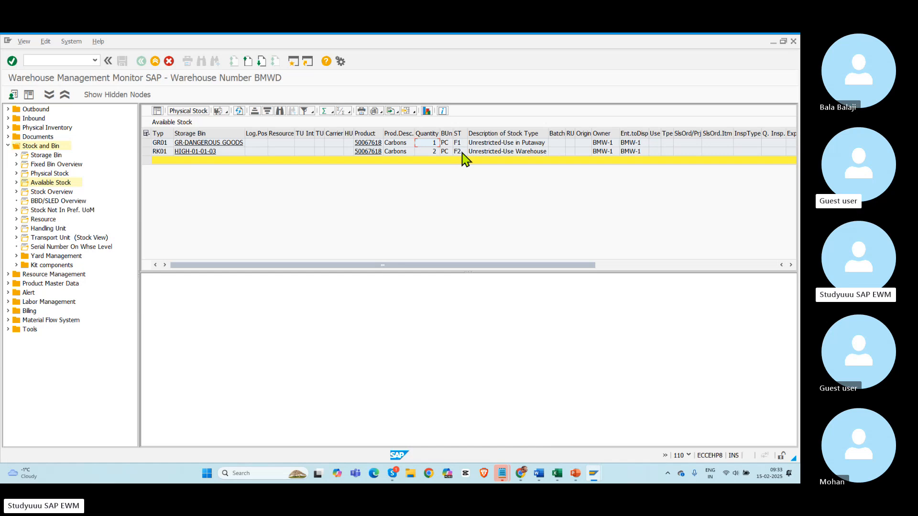
Compare the unrestricted stock of ROD, AFS and plant BMW1 in the ERP stock overview with the EWM available stock quantities.
{"action": "key", "text": "alt+Tab"}
{"action": "key", "text": "alt+Tab"}
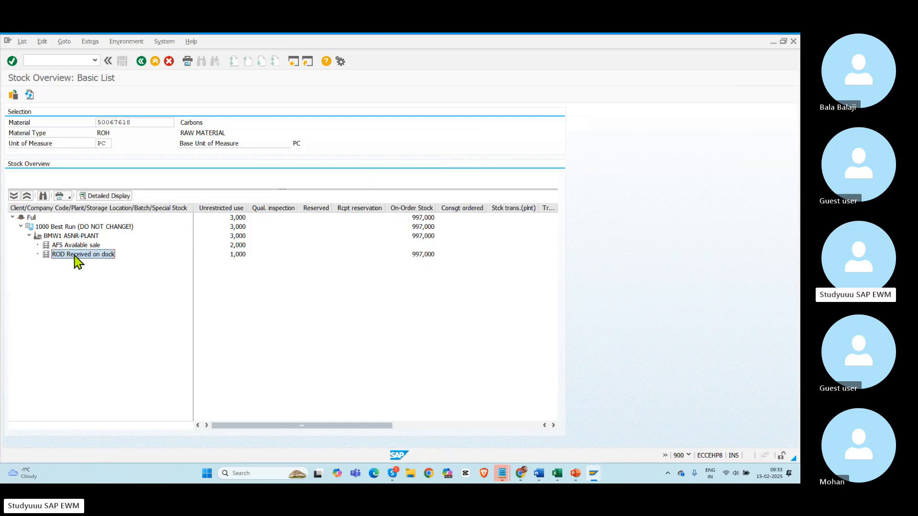
{"action": "left_click", "coordinate": [237, 254]}
{"action": "left_click", "coordinate": [67, 246]}
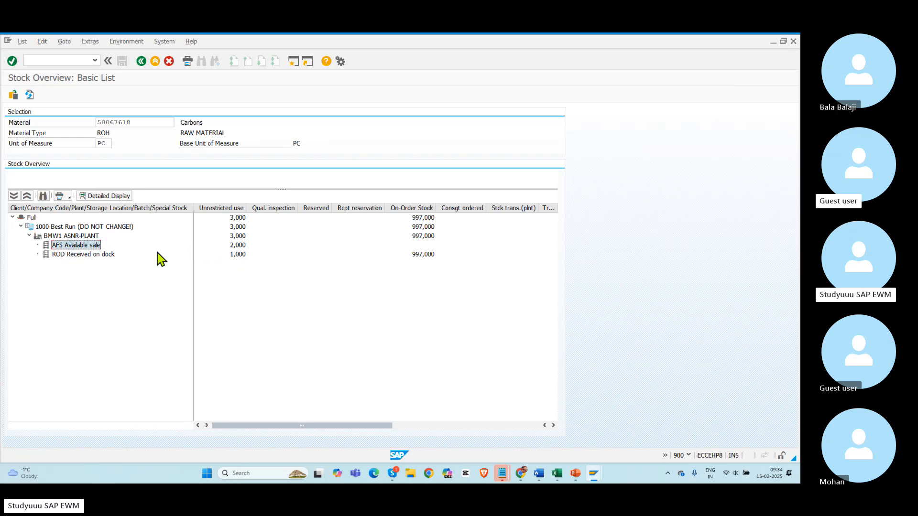
{"action": "left_click", "coordinate": [238, 245]}
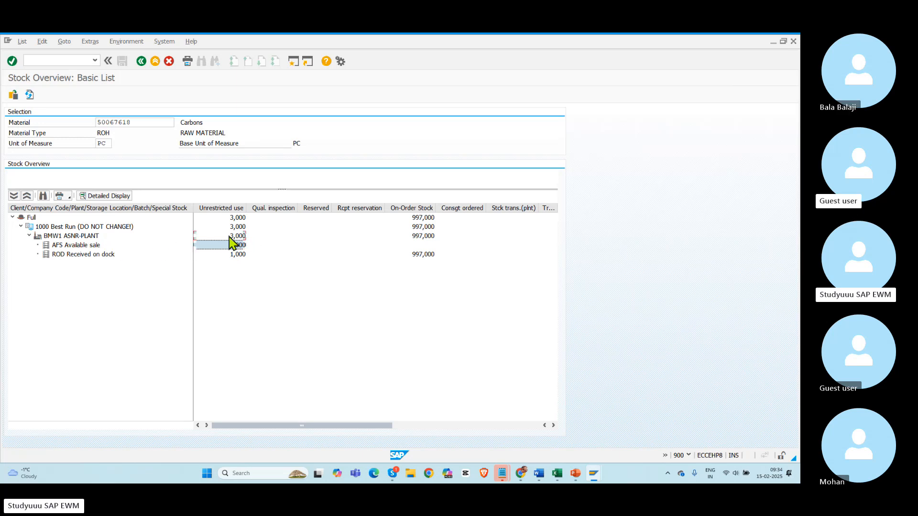
{"action": "left_click", "coordinate": [229, 237]}
{"action": "key", "text": "alt+Tab"}
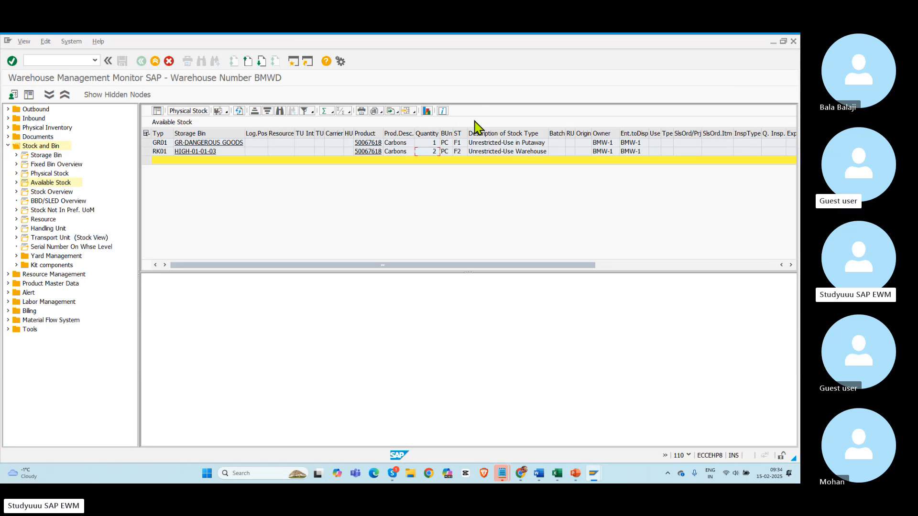
{"action": "left_click", "coordinate": [430, 133]}
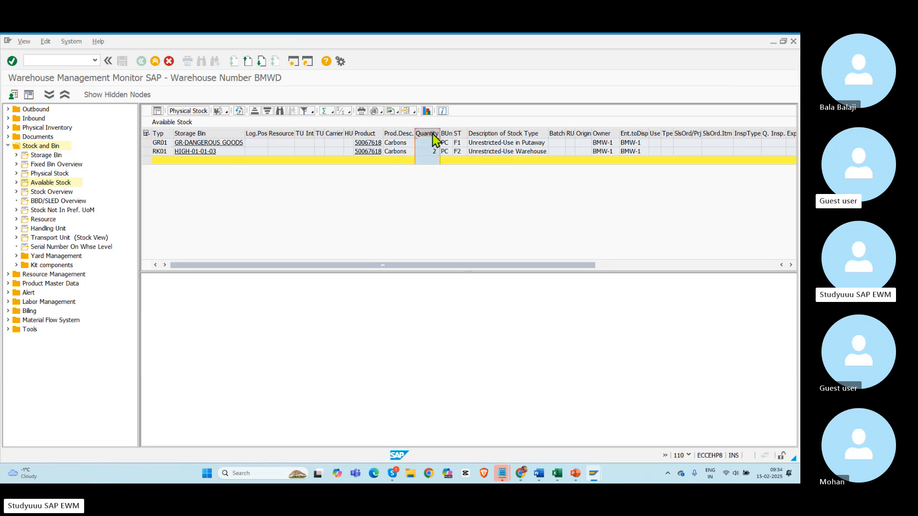
Total the Quantity column of the available stock list, and switch to the Availability group slide in PowerPoint.
{"action": "left_click", "coordinate": [325, 111]}
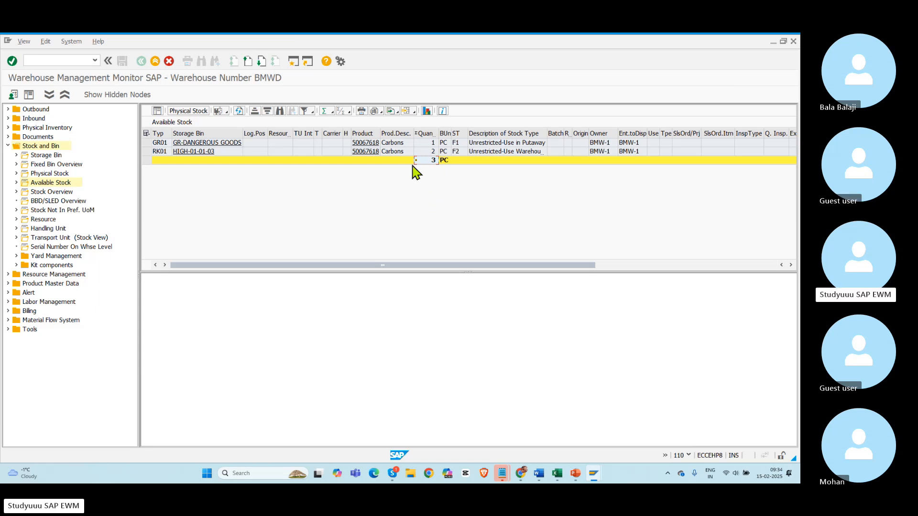
{"action": "key", "text": "alt+Tab"}
{"action": "key", "text": "alt+Tab"}
{"action": "key", "text": "alt+Tab"}
{"action": "key", "text": "alt+Tab"}
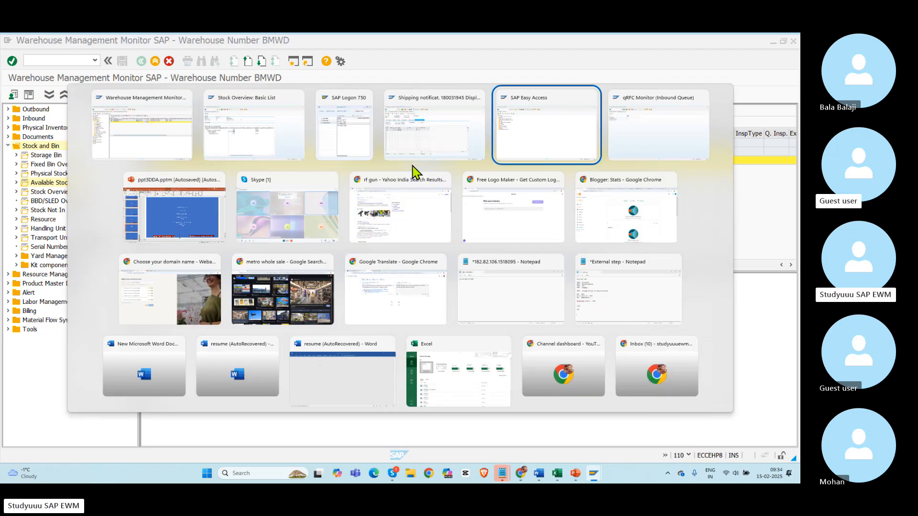
{"action": "key", "text": "alt+Tab"}
{"action": "key", "text": "alt+Tab"}
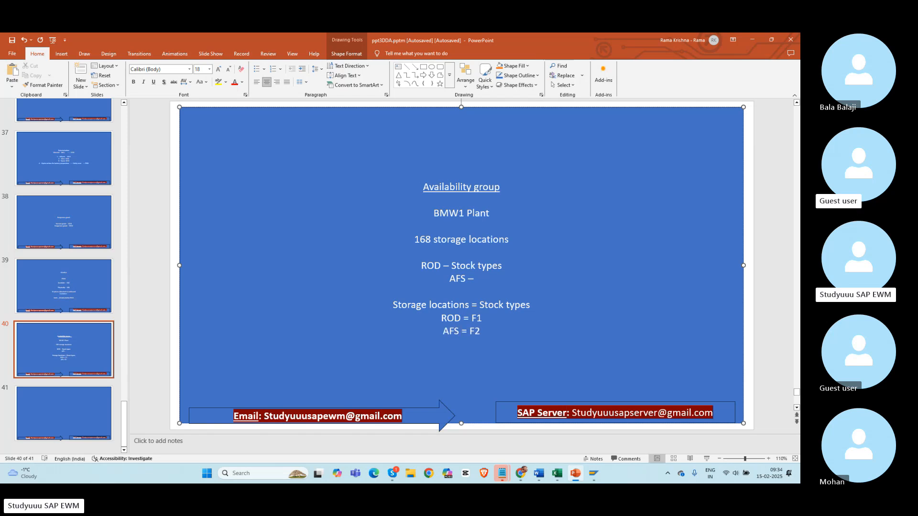
{"action": "left_click", "coordinate": [513, 357]}
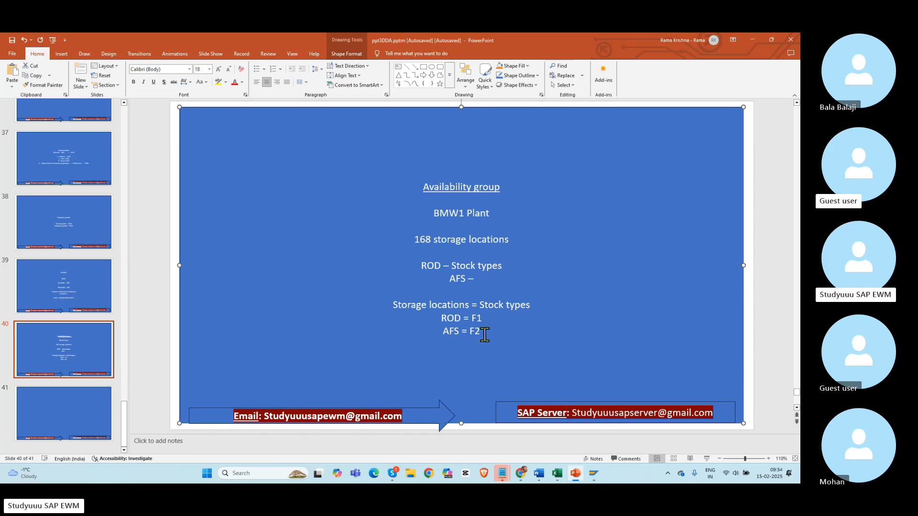
Open slide 34 with the warehouse layout and look at the RK01 storage area.
{"action": "key", "text": "alt"}
{"action": "left_click_drag", "start_coordinate": [126, 413], "coordinate": [123, 381]}
{"action": "left_click", "coordinate": [56, 246]}
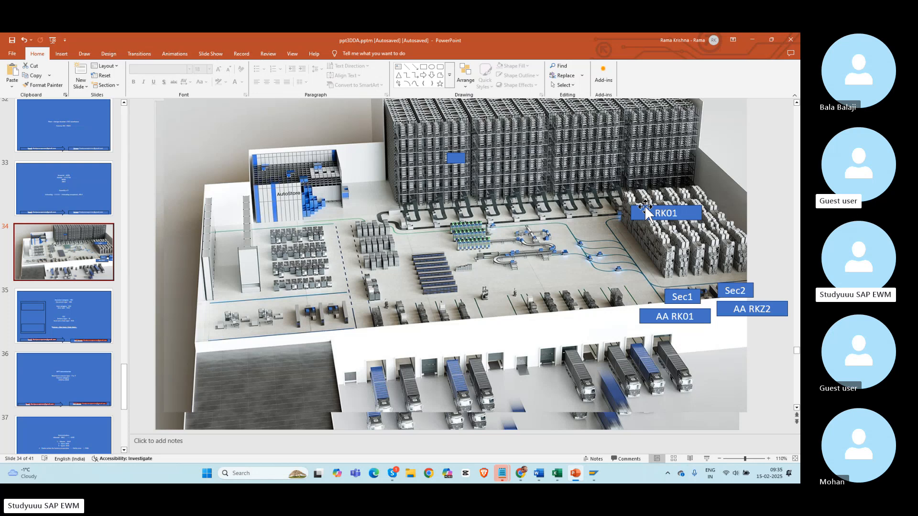
Switch back to the SAP warehouse management monitor and open Customizing (spro) in a new session.
{"action": "key", "text": "alt+Tab"}
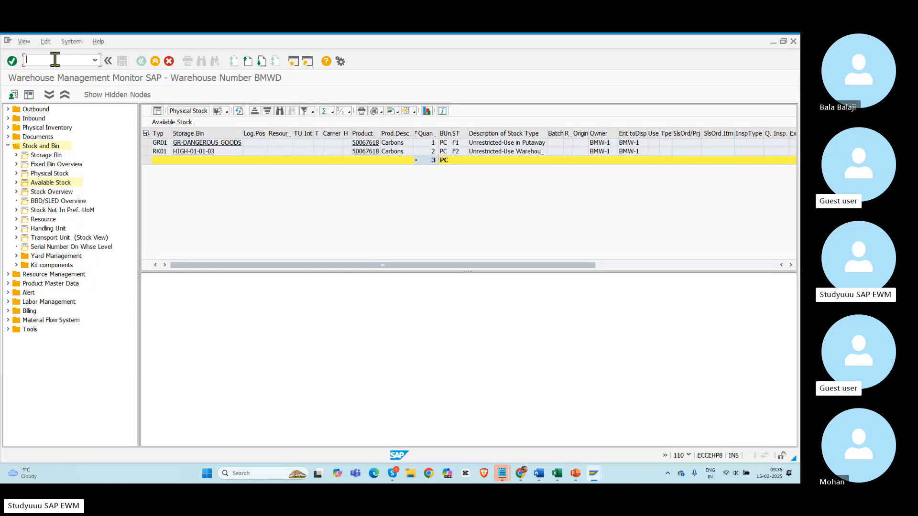
{"action": "type", "text": "/osp"}
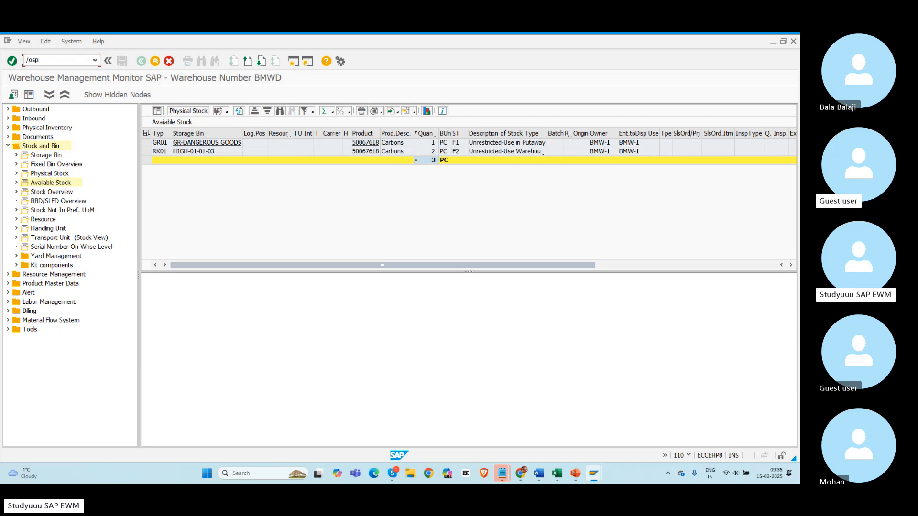
{"action": "type", "text": "ro"}
{"action": "key", "text": "Return"}
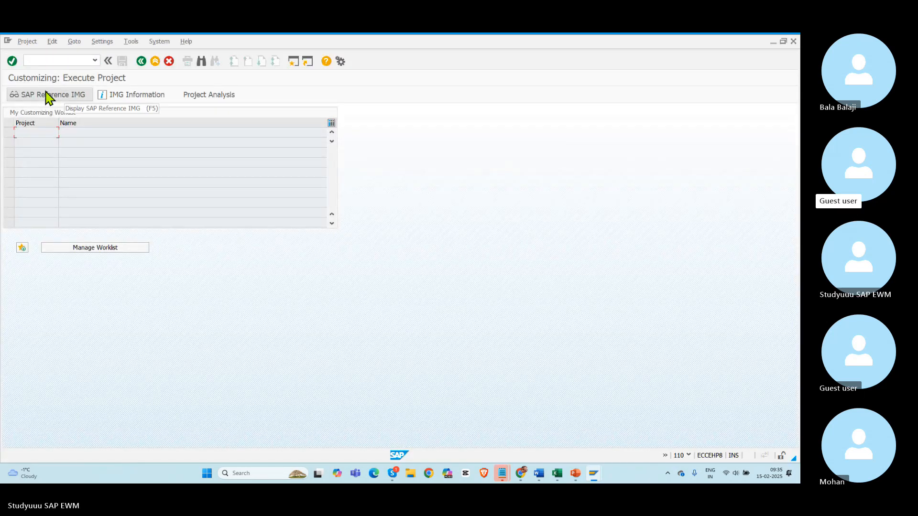
Open the storage type definition in the SAP Reference IMG under Extended Warehouse Management, Master Data.
{"action": "left_click", "coordinate": [52, 95]}
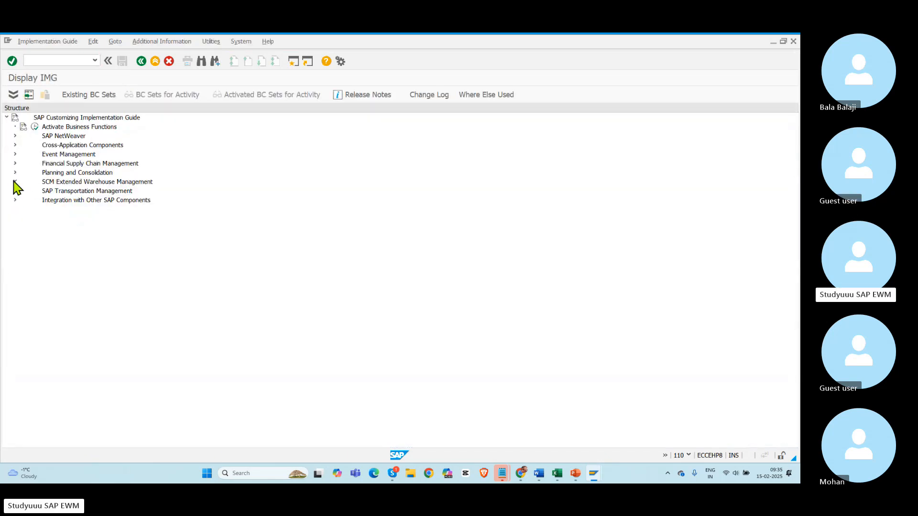
{"action": "left_click", "coordinate": [15, 182]}
{"action": "left_click", "coordinate": [23, 190]}
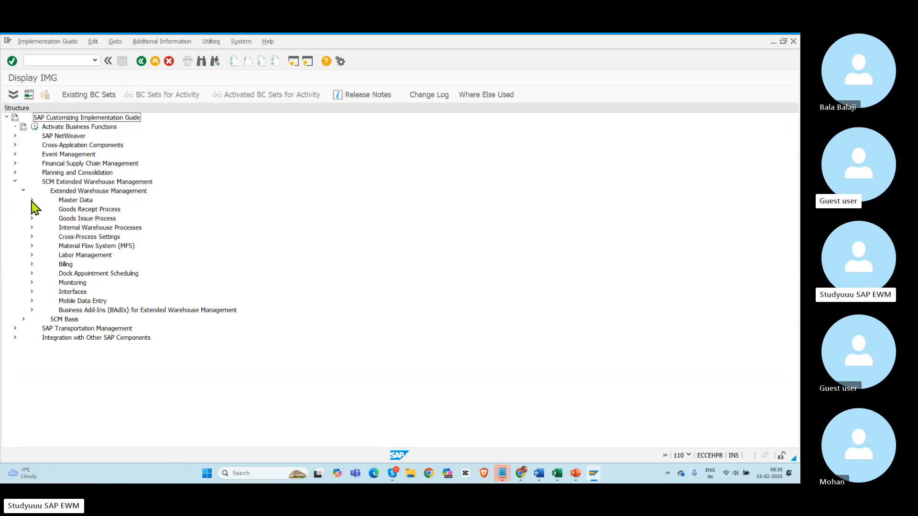
{"action": "left_click", "coordinate": [31, 200]}
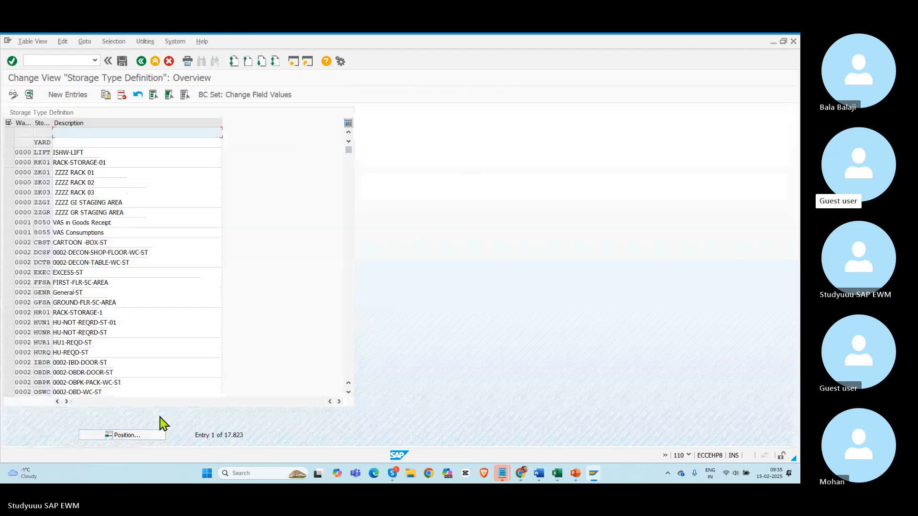
Position the storage type list at warehouse BMWD and open the details of storage type RK01.
{"action": "left_click", "coordinate": [122, 435]}
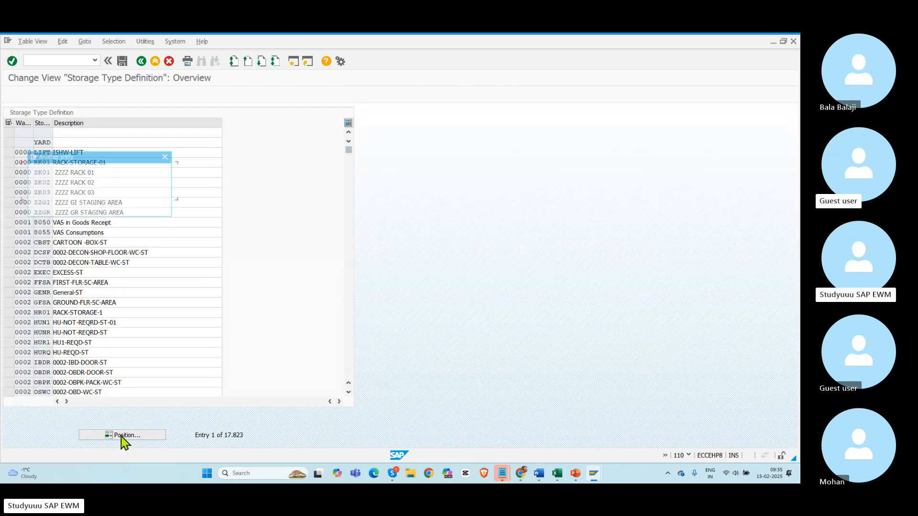
{"action": "type", "text": "BMWD"}
{"action": "key", "text": "Return"}
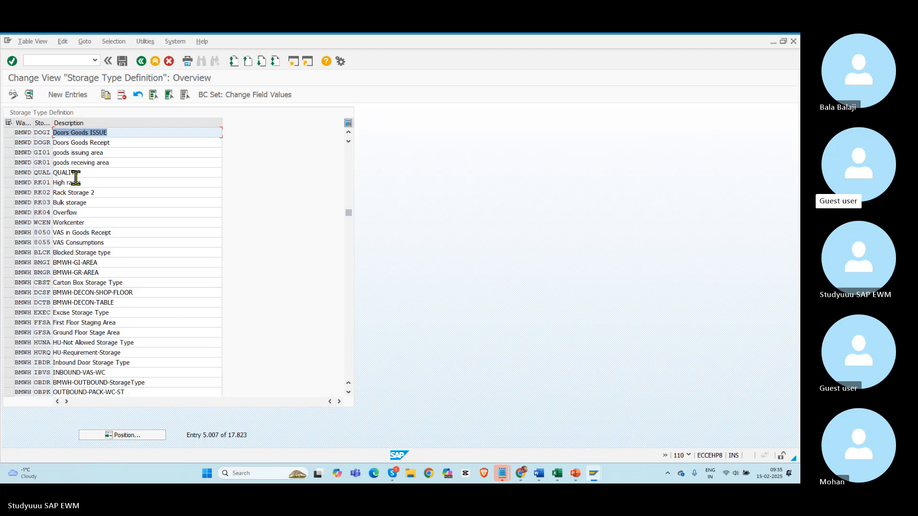
{"action": "double_click", "coordinate": [24, 183]}
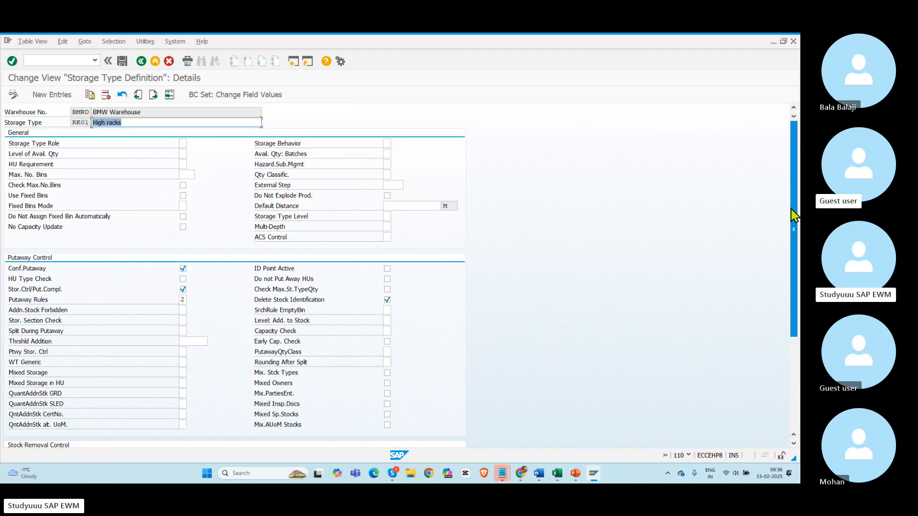
Check the availability group of storage type RK01 under Goods Movement Control and review the possible values for warehouse BMWD.
{"action": "scroll", "coordinate": [786, 221], "scroll_direction": "down", "scroll_amount": 5}
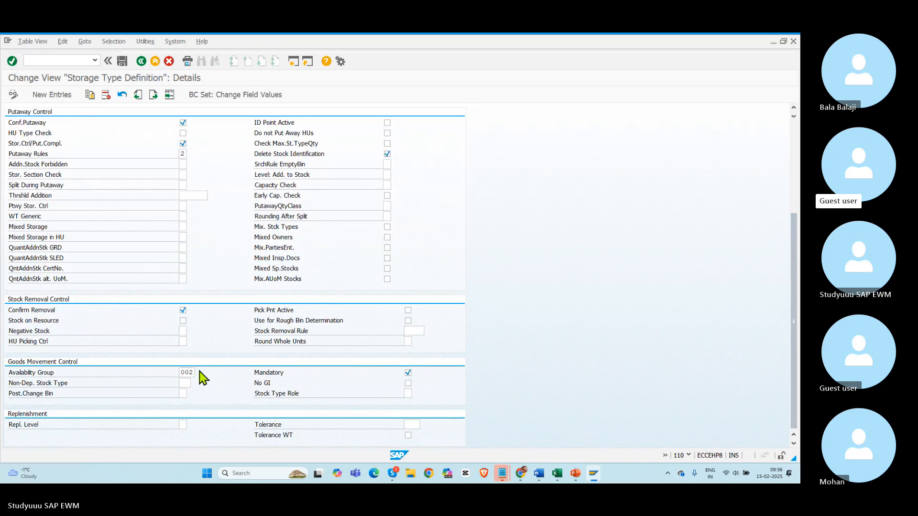
{"action": "left_click", "coordinate": [200, 372]}
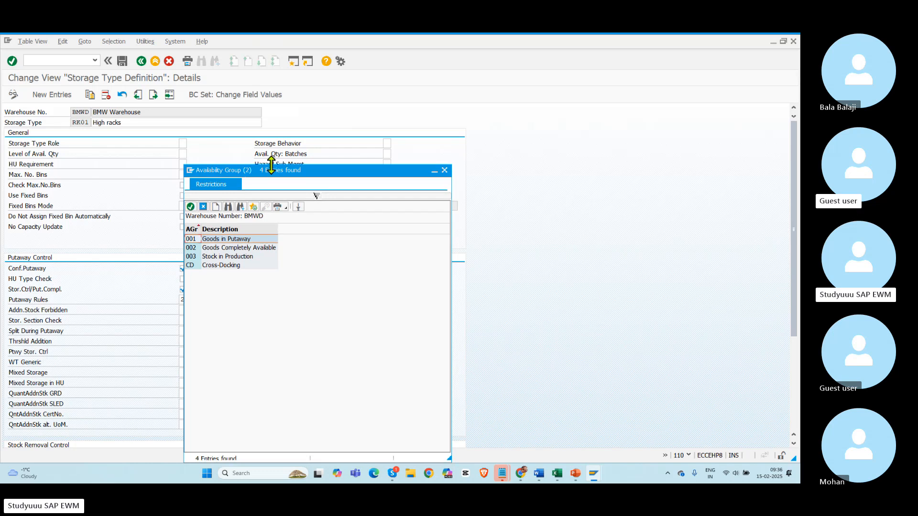
{"action": "left_click_drag", "start_coordinate": [287, 171], "coordinate": [502, 137]}
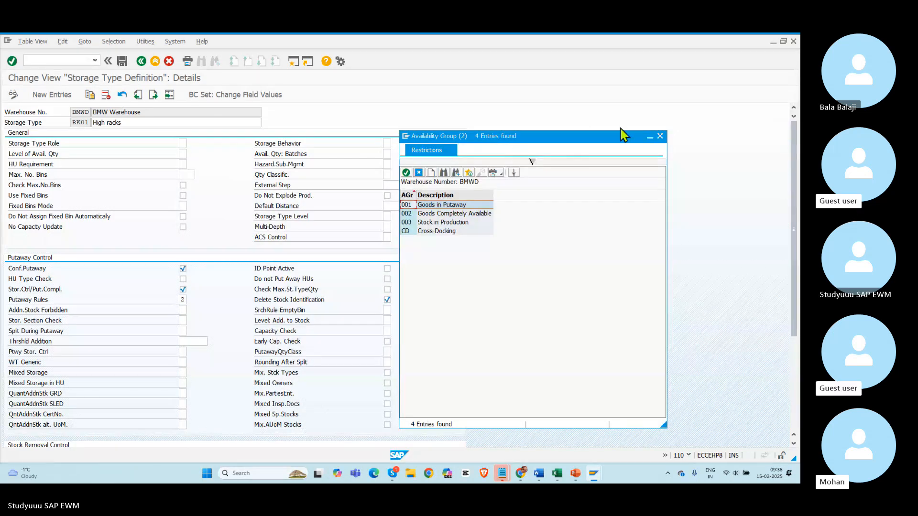
{"action": "left_click", "coordinate": [660, 137]}
{"action": "left_click_drag", "start_coordinate": [794, 230], "coordinate": [795, 323]}
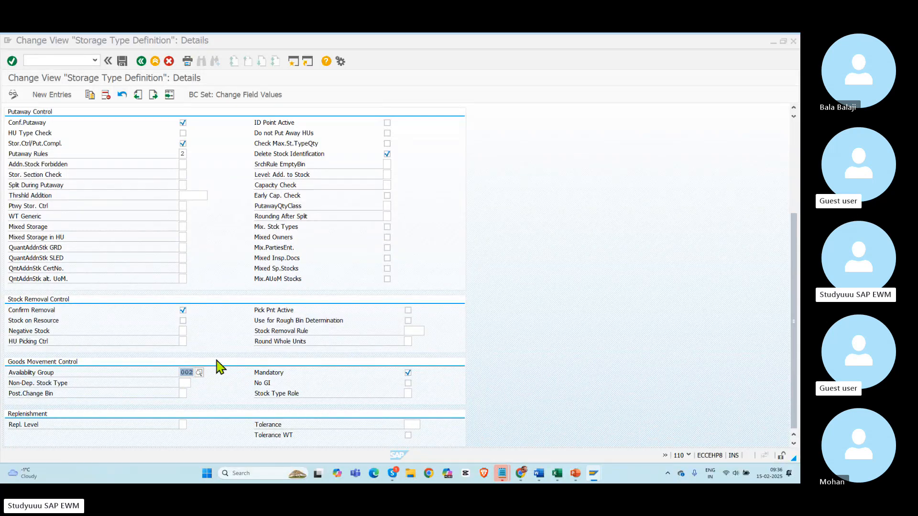
Switch to PowerPoint and dismiss the SAP GUI connection error without viewing its detailed description.
{"action": "key", "text": "alt+Tab"}
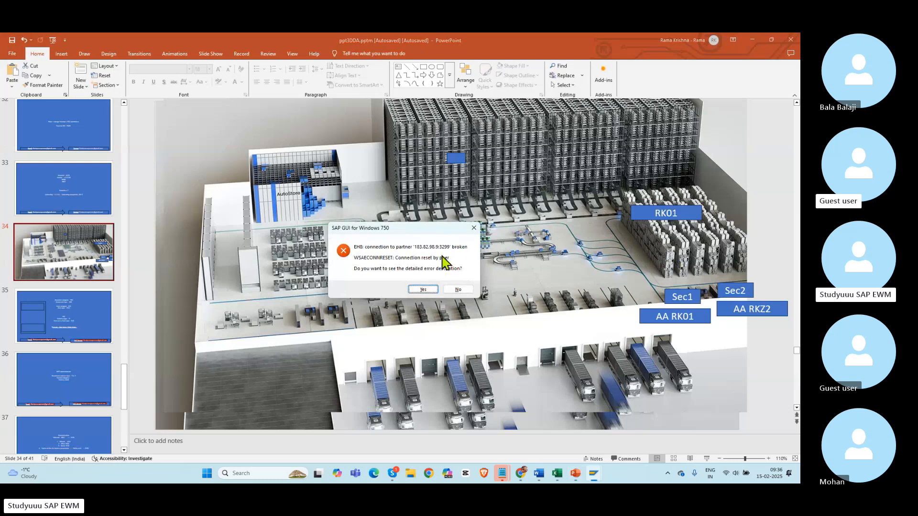
{"action": "left_click", "coordinate": [457, 289]}
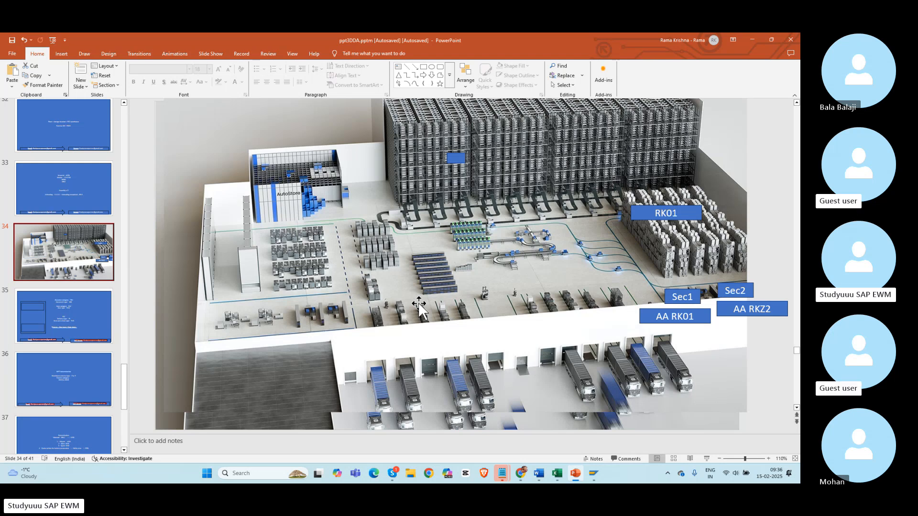
{"action": "key", "text": "alt+Tab"}
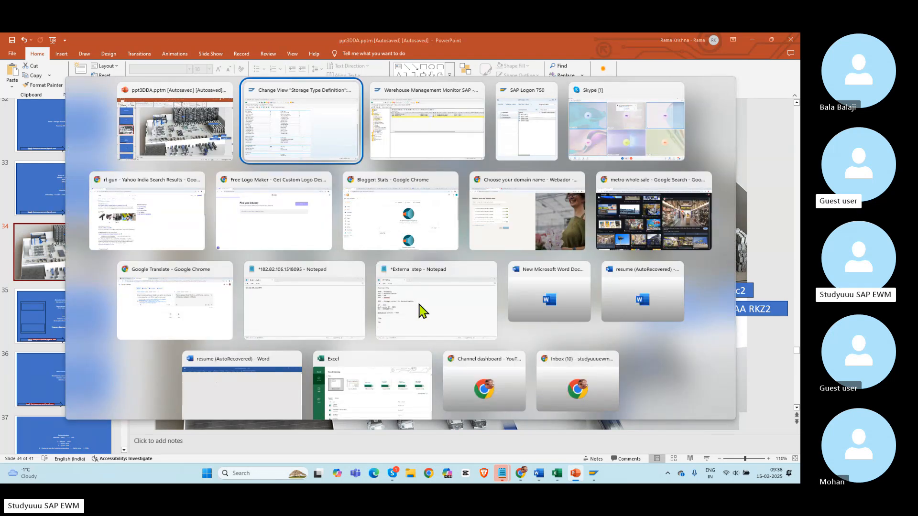
{"action": "key", "text": "Escape"}
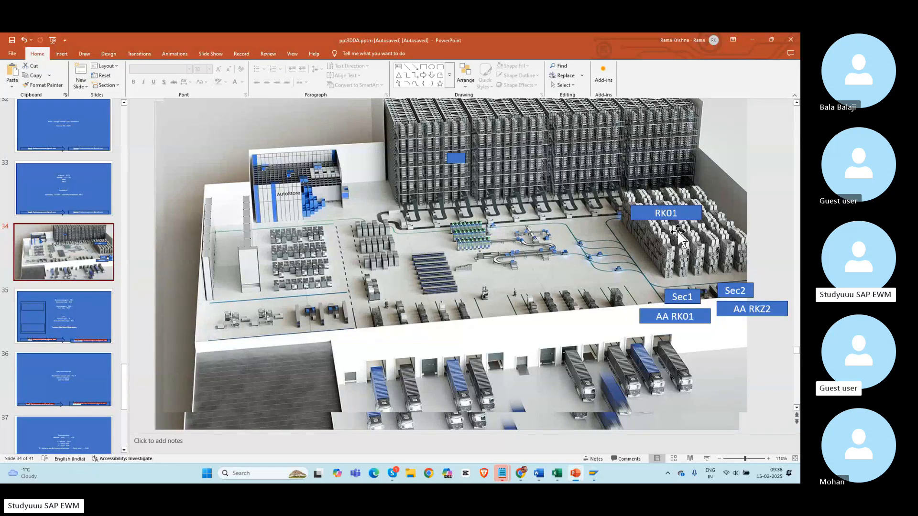
{"action": "key", "text": "alt+Tab"}
{"action": "key", "text": "alt+Tab"}
{"action": "key", "text": "alt+Tab"}
{"action": "key", "text": "alt+Tab"}
{"action": "key", "text": "alt+Tab"}
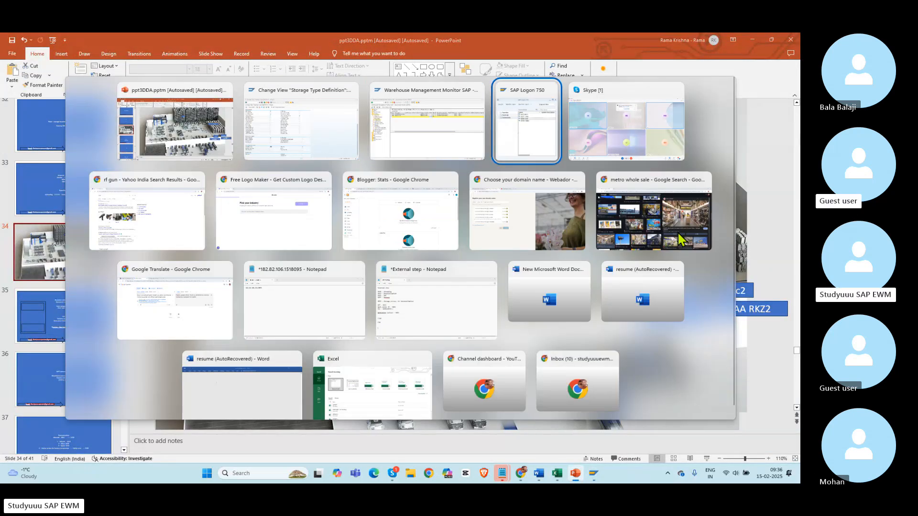
{"action": "key", "text": "alt+Tab"}
{"action": "key", "text": "alt+Tab"}
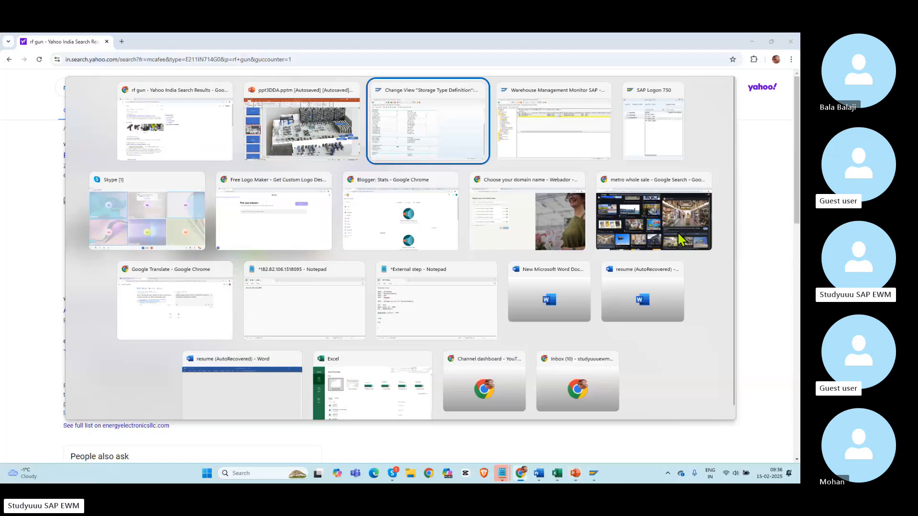
{"action": "key", "text": "alt+Tab"}
{"action": "key", "text": "alt+Tab"}
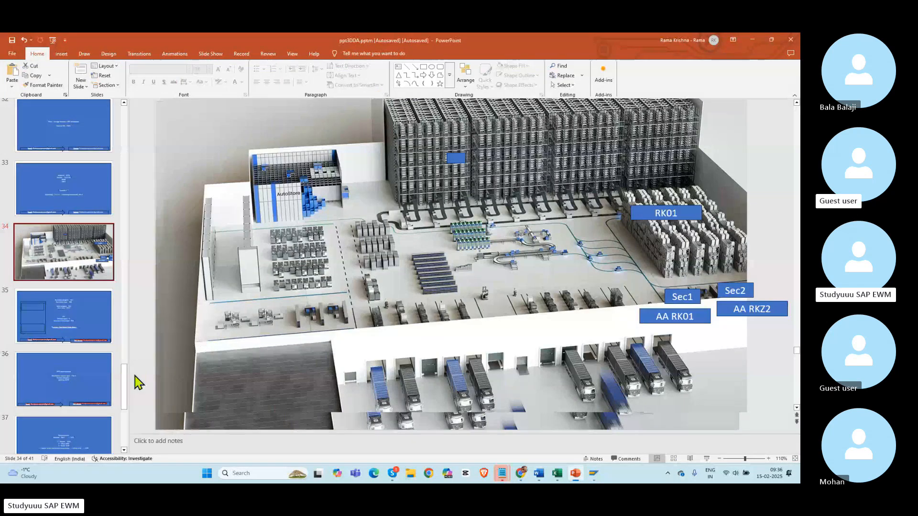
Open slide 40, Availability group, in the presentation.
{"action": "left_click", "coordinate": [95, 388]}
{"action": "left_click", "coordinate": [83, 423]}
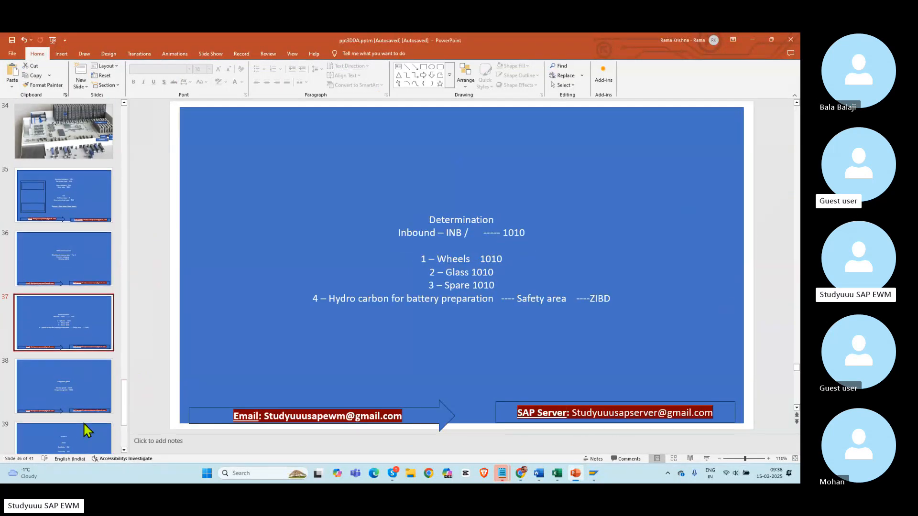
{"action": "left_click_drag", "start_coordinate": [123, 394], "coordinate": [123, 417]}
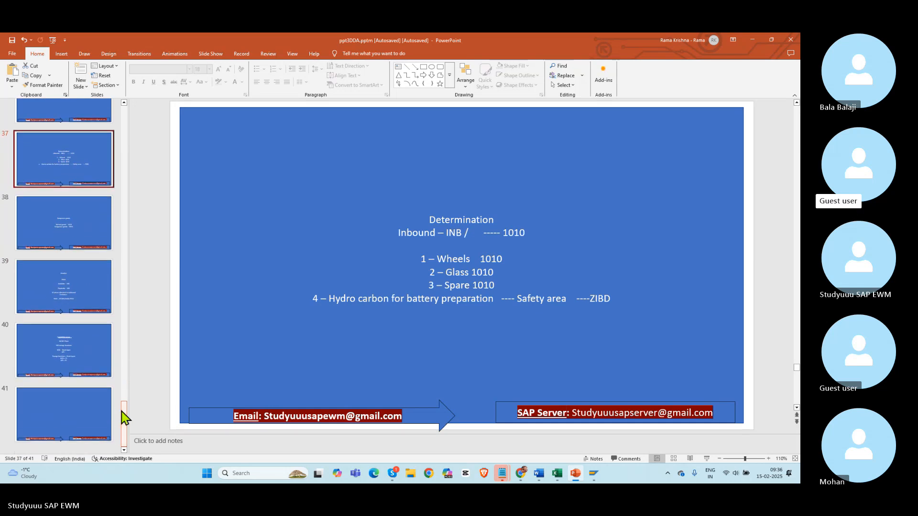
{"action": "left_click", "coordinate": [68, 360]}
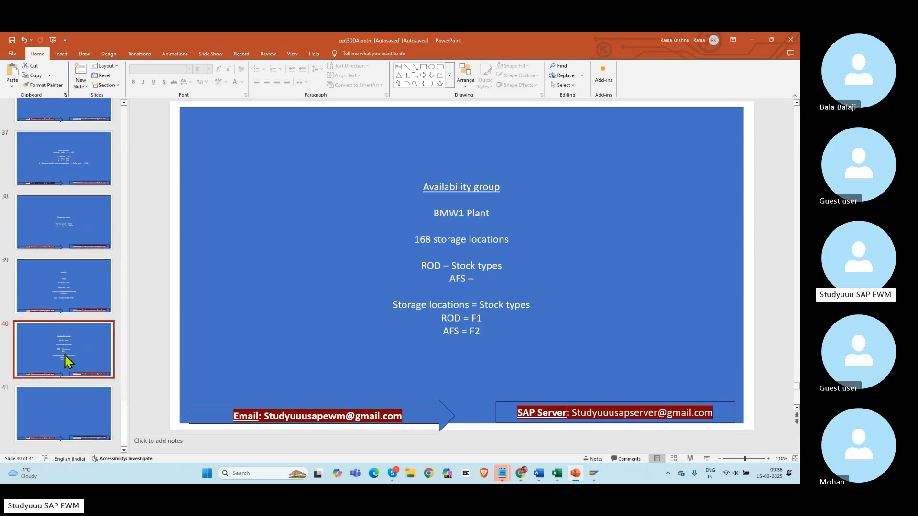
{"action": "left_click", "coordinate": [472, 318]}
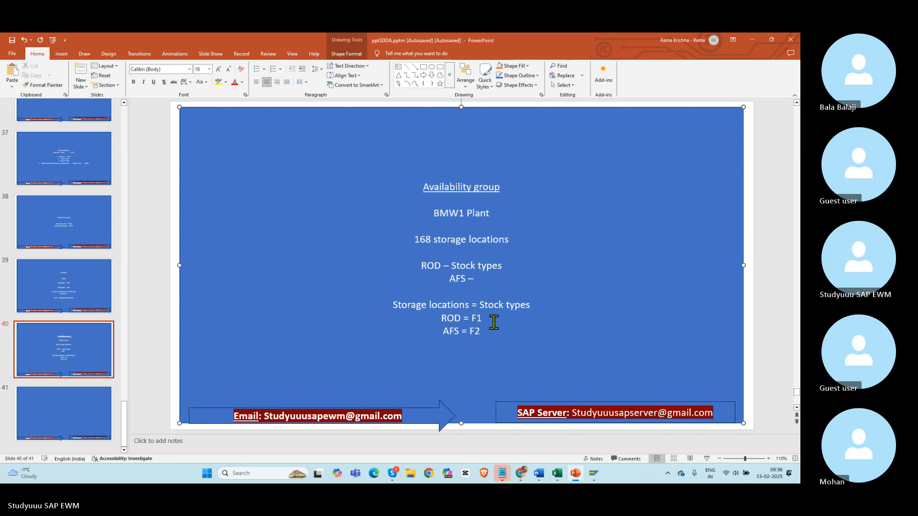
{"action": "left_click", "coordinate": [493, 319]}
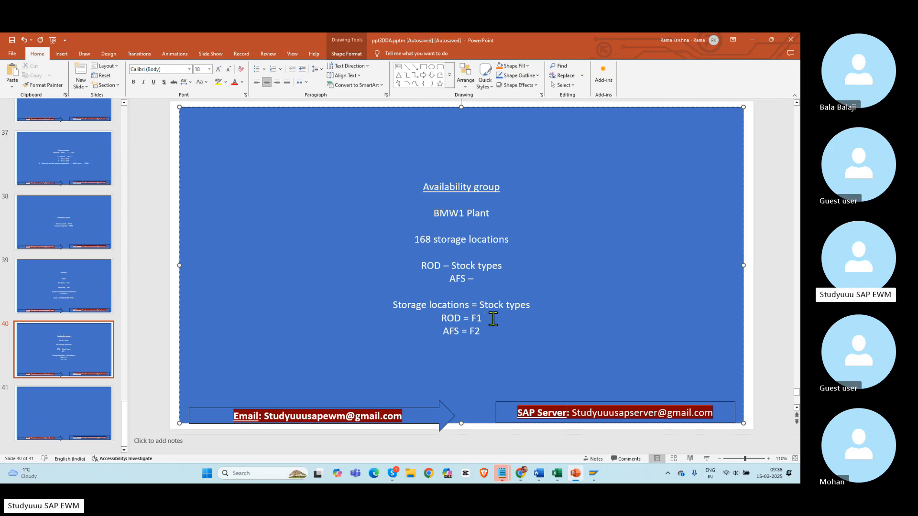
{"action": "type", "text": "="}
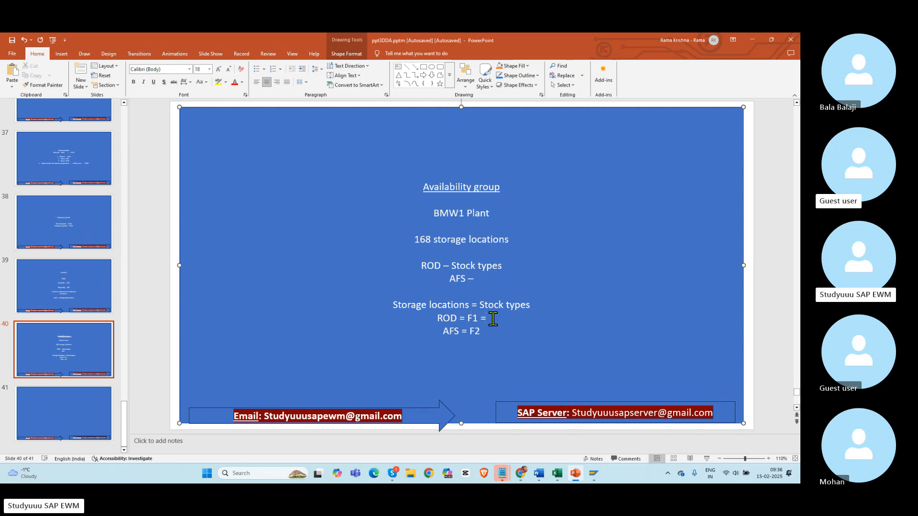
{"action": "key", "text": "BackSpace"}
{"action": "key", "text": "BackSpace"}
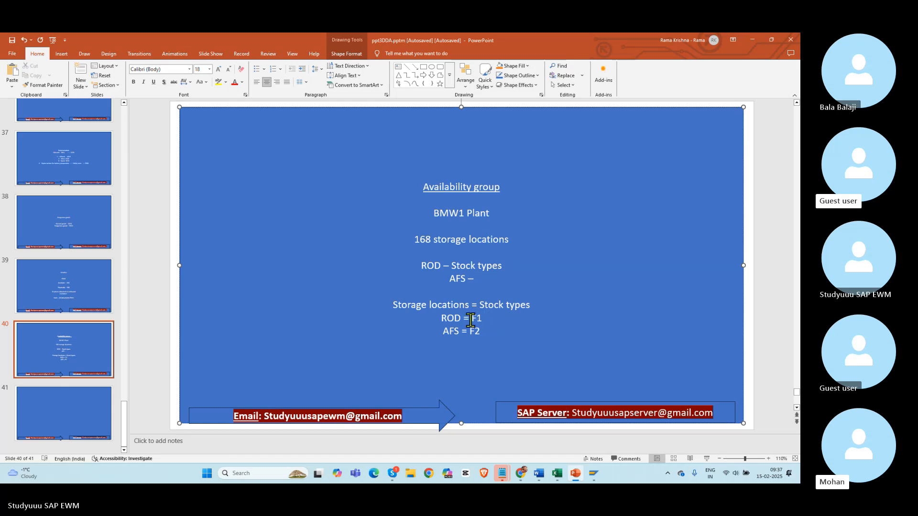
Insert availability group 001 into the ROD mapping on slide 40 so the line reads "ROD = 001 = F1".
{"action": "type", "text": "001"}
{"action": "key", "text": "BackSpace"}
{"action": "key", "text": "BackSpace"}
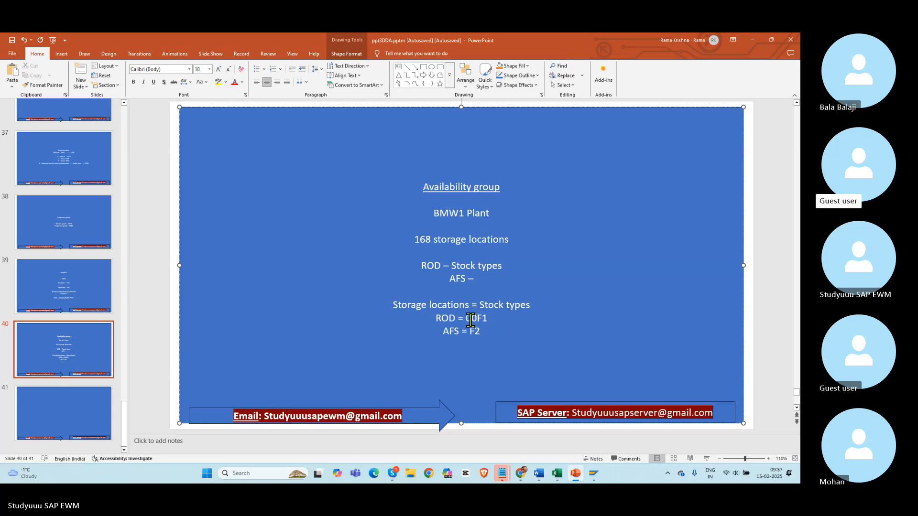
{"action": "type", "text": "1 "}
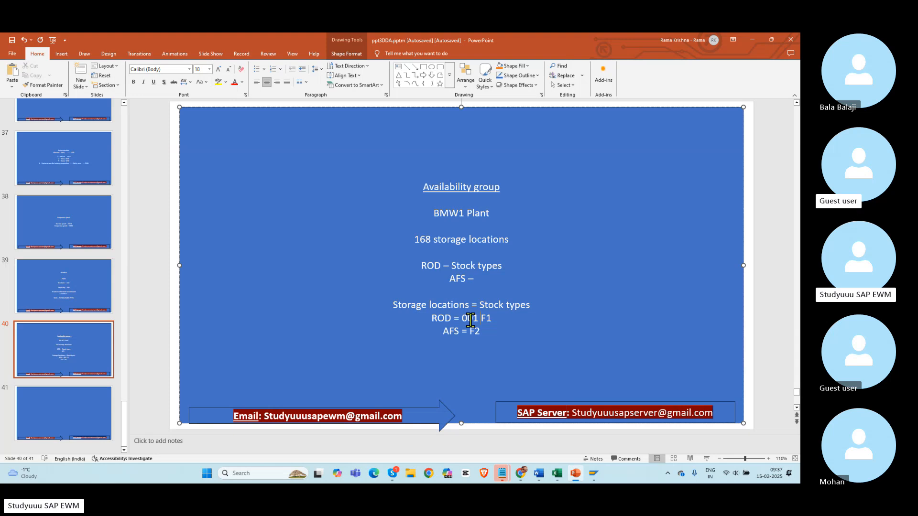
{"action": "type", "text": "= "}
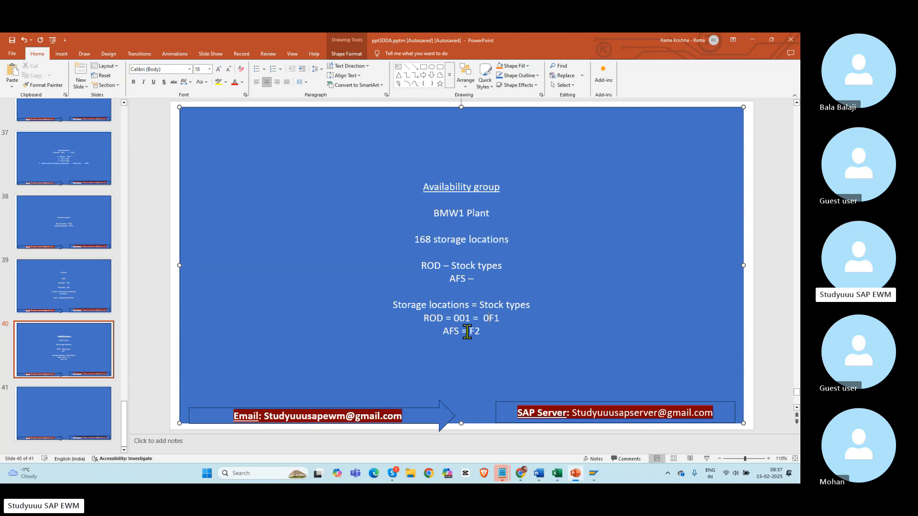
{"action": "type", "text": " 0"}
{"action": "key", "text": "BackSpace"}
{"action": "key", "text": "BackSpace"}
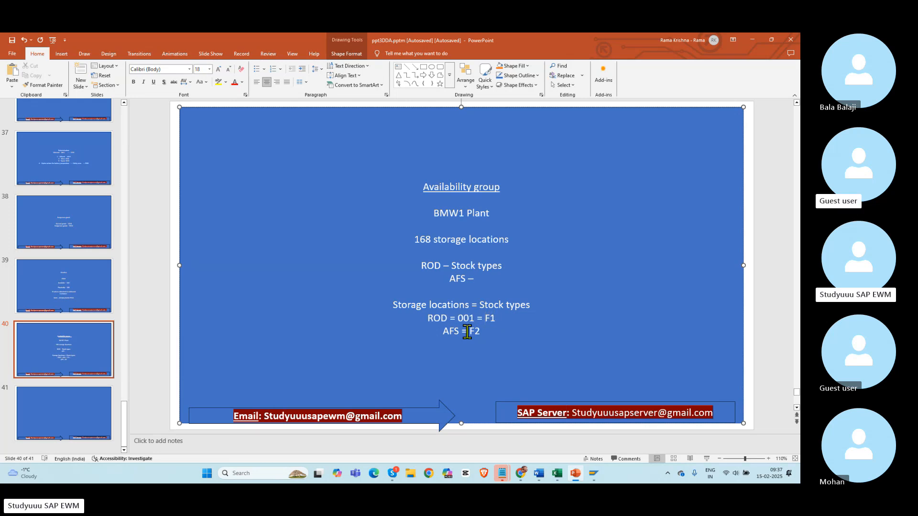
Extend the AFS mapping to read "AFS = 002 = F2" and highlight the ROD storage location and its stock type F1.
{"action": "double_click", "coordinate": [464, 331]}
{"action": "type", "text": "= 002"}
{"action": "left_click_drag", "start_coordinate": [426, 318], "coordinate": [506, 344]}
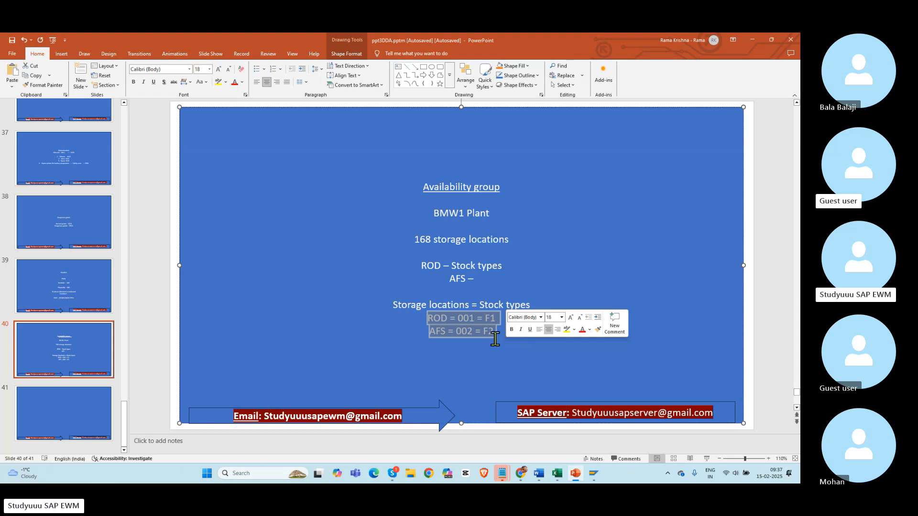
{"action": "double_click", "coordinate": [439, 317]}
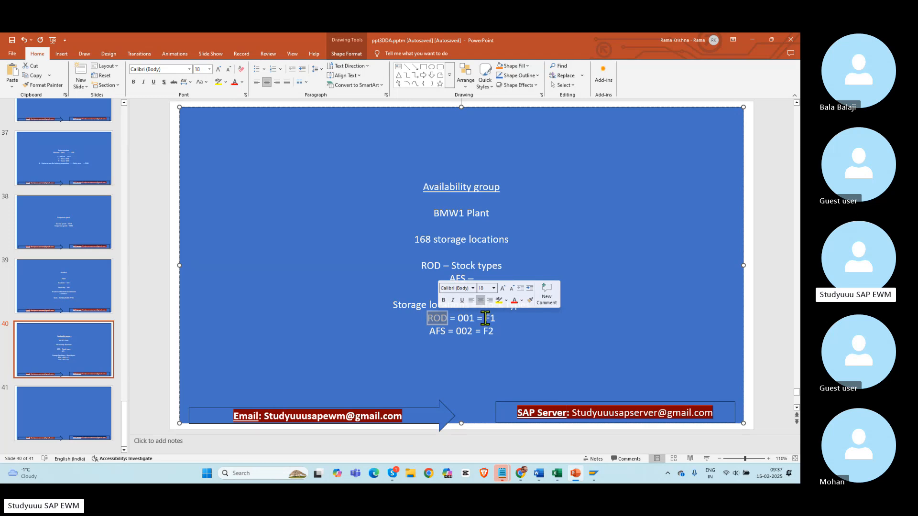
{"action": "left_click_drag", "start_coordinate": [485, 317], "coordinate": [504, 319]}
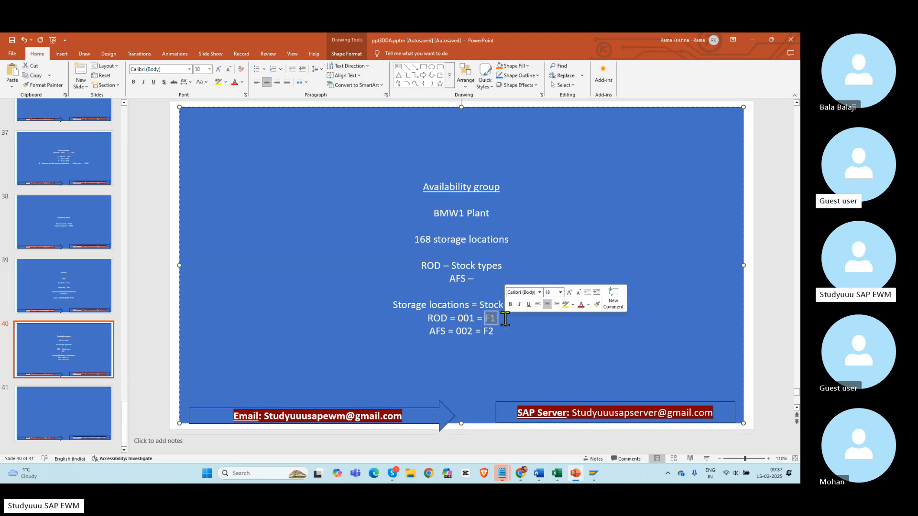
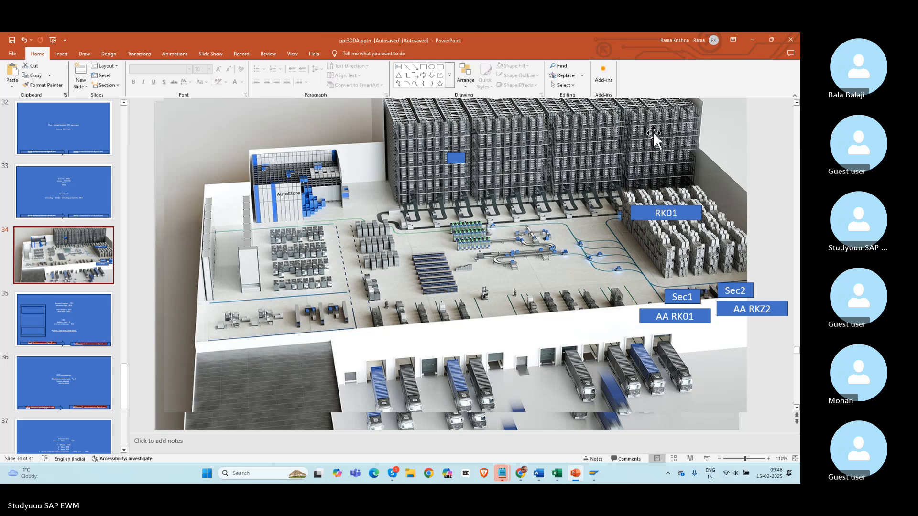
Open slide 41, the Plant diagram that relates ROD and AFS to the EWM stock types.
{"action": "key", "text": "alt+Tab"}
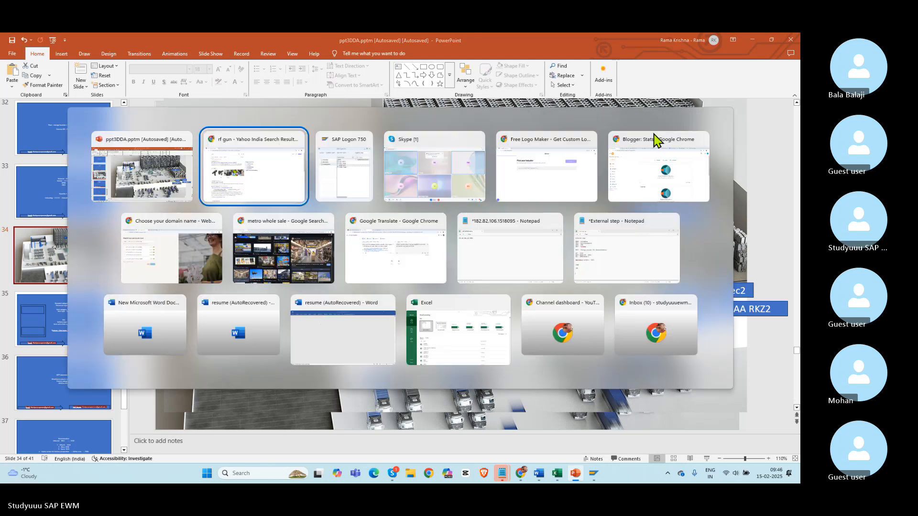
{"action": "key", "text": "Escape"}
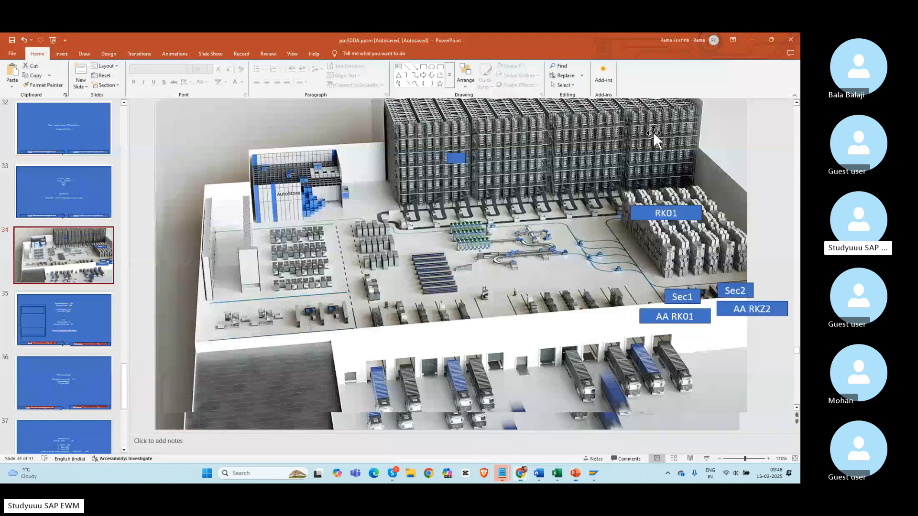
{"action": "left_click_drag", "start_coordinate": [125, 382], "coordinate": [123, 430]}
{"action": "left_click", "coordinate": [92, 423]}
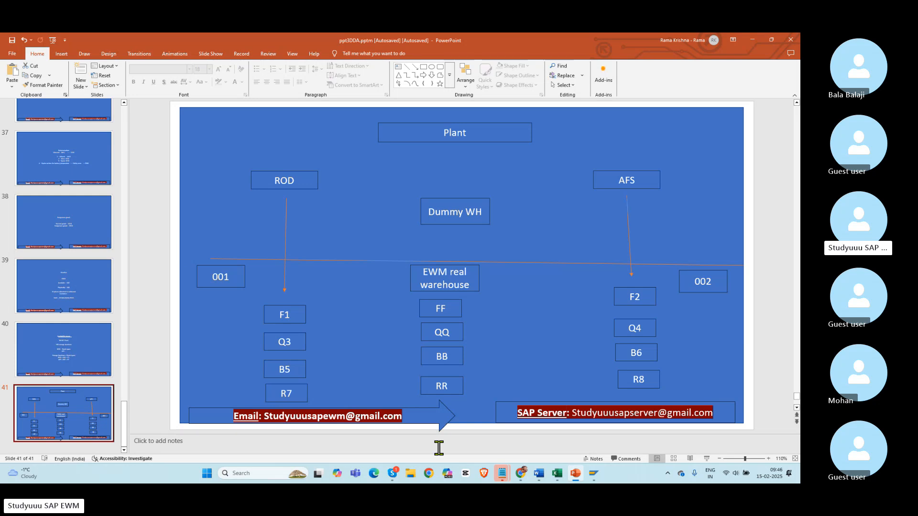
Switch to SAP Logon, open the EWM -N75 connection and log on to client 110 with the user name and password.
{"action": "key", "text": "alt+Tab"}
{"action": "key", "text": "alt+Tab"}
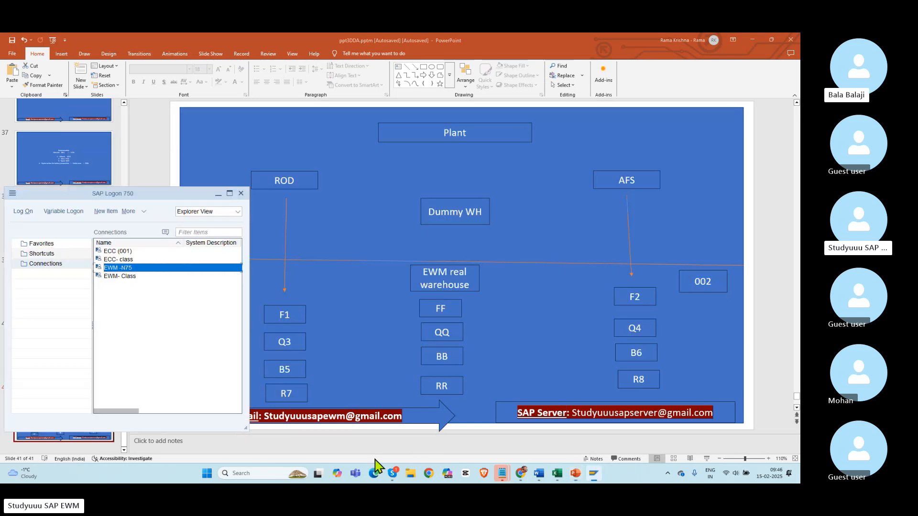
{"action": "double_click", "coordinate": [117, 268]}
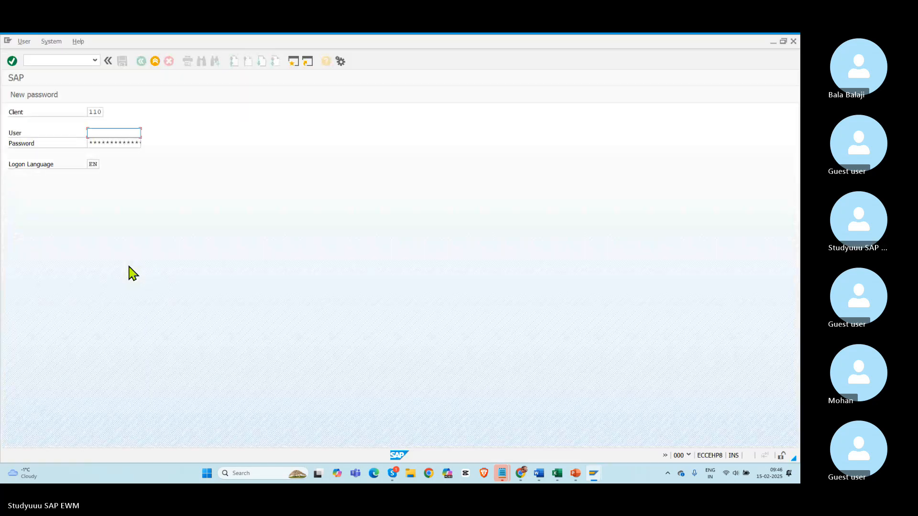
{"action": "type", "text": "s"}
{"action": "left_click", "coordinate": [111, 143]}
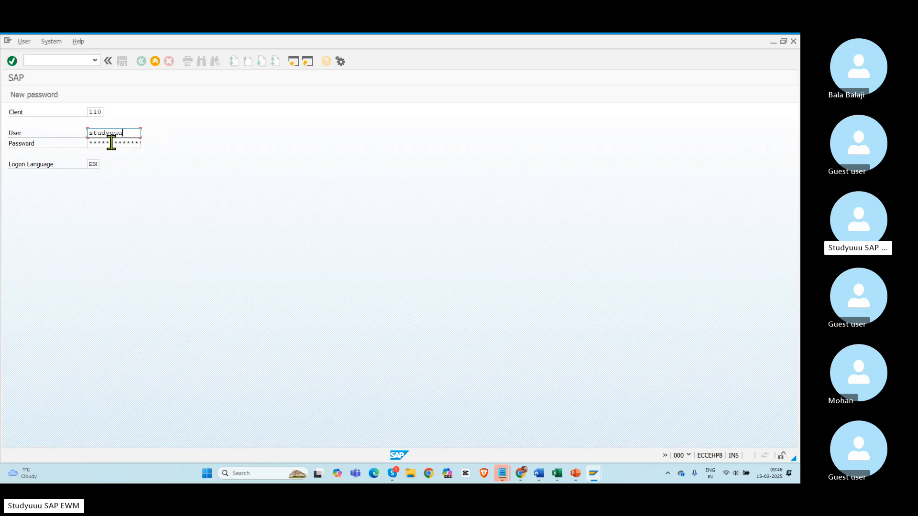
{"action": "left_click", "coordinate": [99, 146]}
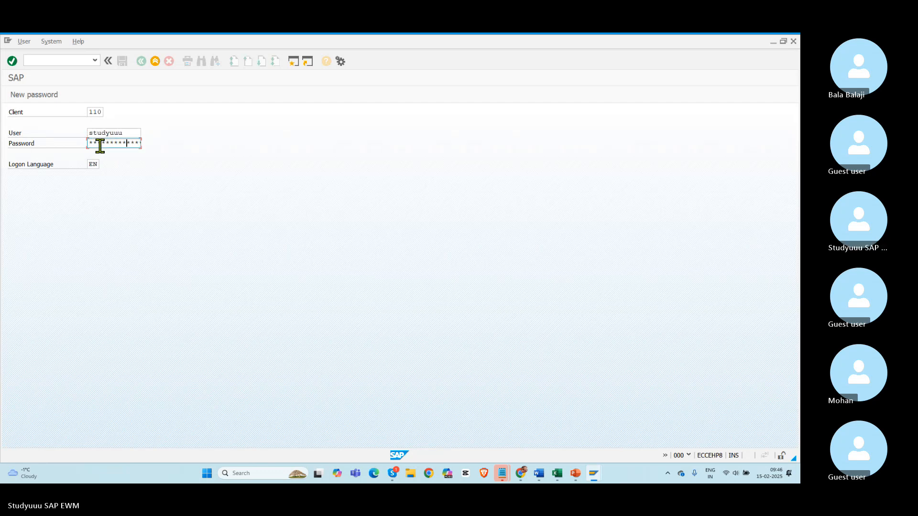
{"action": "key", "text": "Return"}
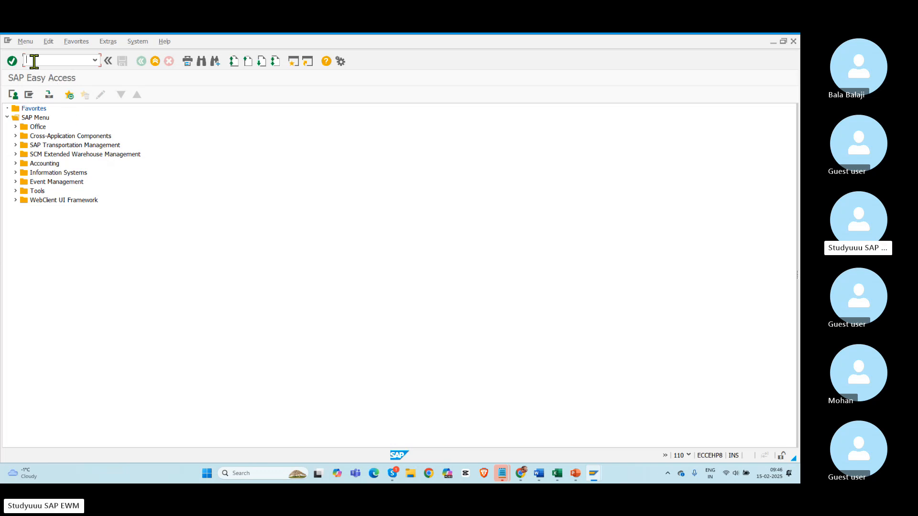
Run transaction SPRO and display the SAP Reference IMG.
{"action": "type", "text": "sp"}
{"action": "key", "text": "Return"}
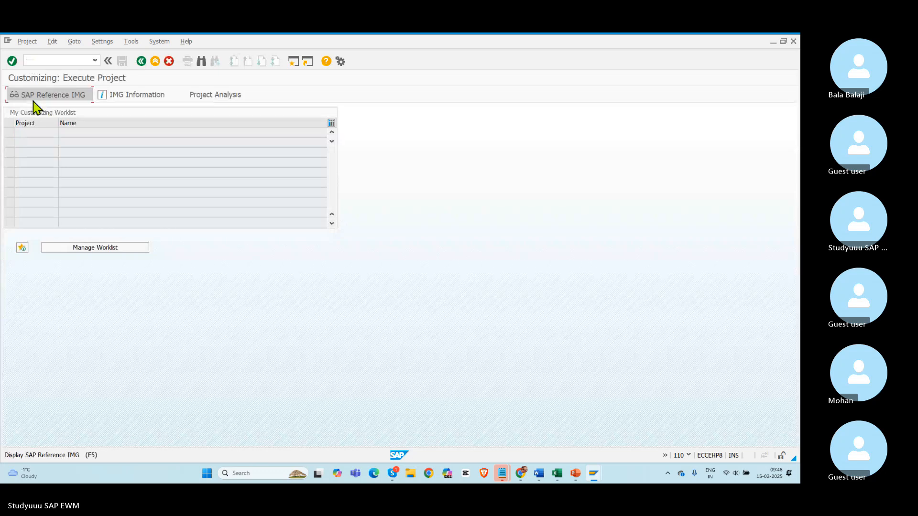
{"action": "left_click", "coordinate": [34, 100]}
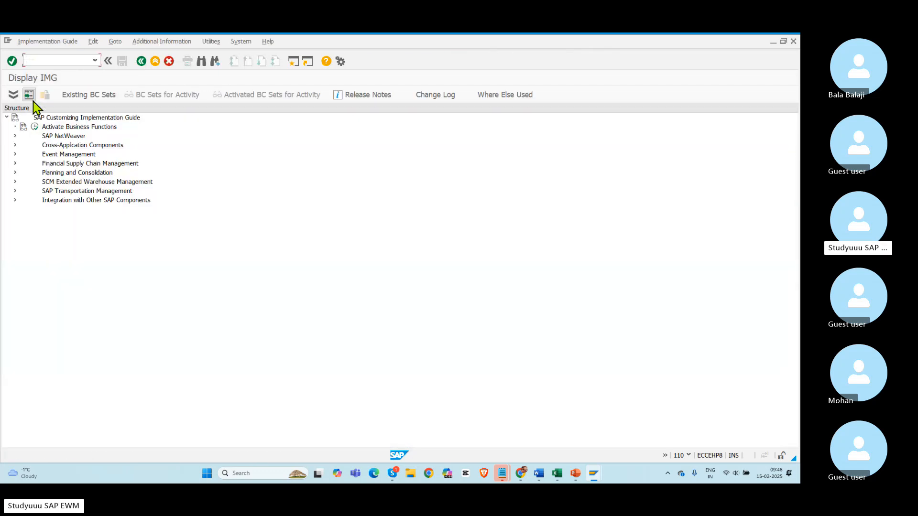
Execute Configure Availability Group for Putaway from the Extended Warehouse Management Goods Receipt Process customizing.
{"action": "left_click", "coordinate": [16, 182]}
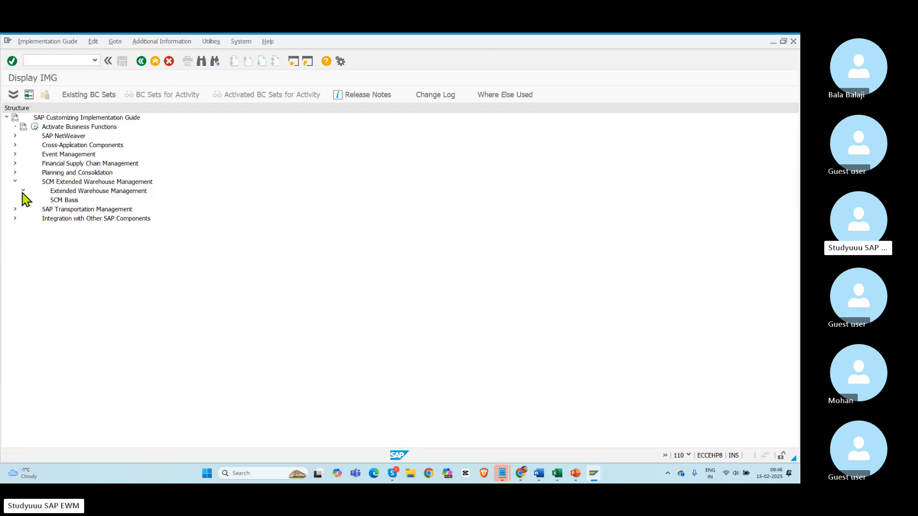
{"action": "left_click", "coordinate": [23, 191]}
{"action": "left_click", "coordinate": [79, 210]}
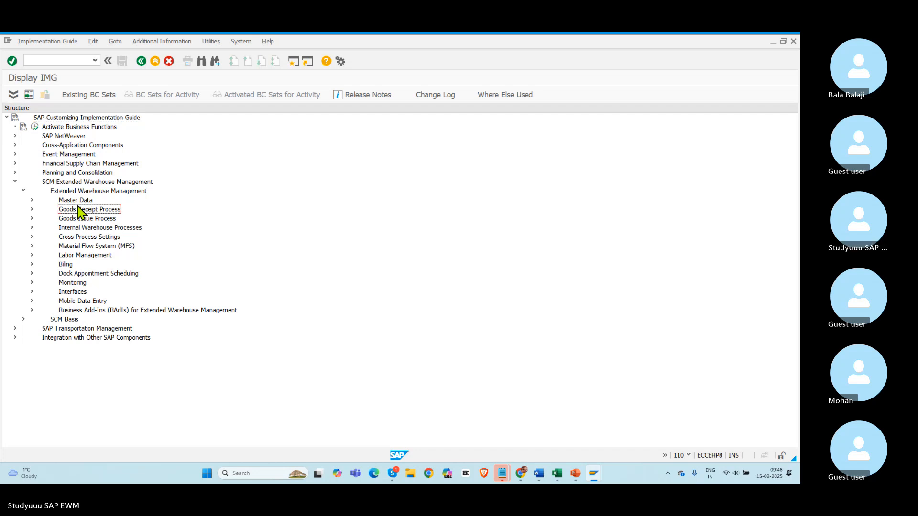
{"action": "left_click", "coordinate": [31, 210]}
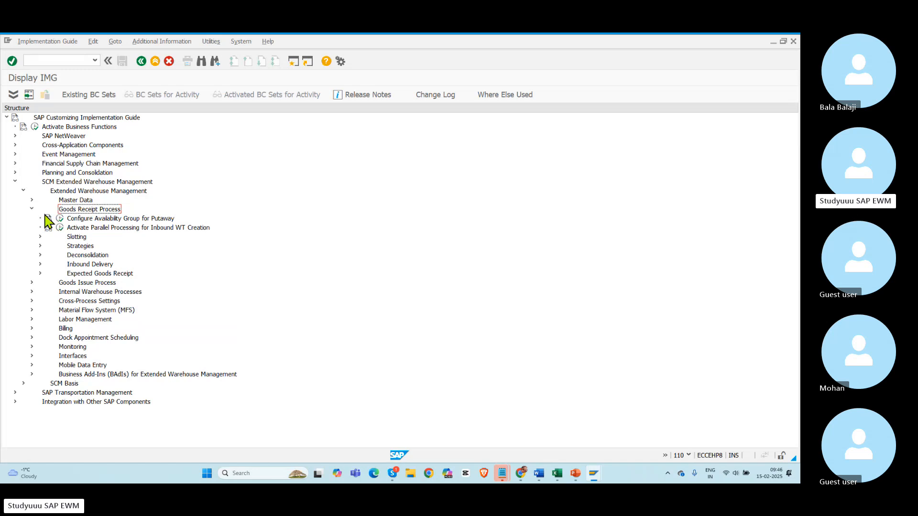
{"action": "left_click", "coordinate": [104, 219]}
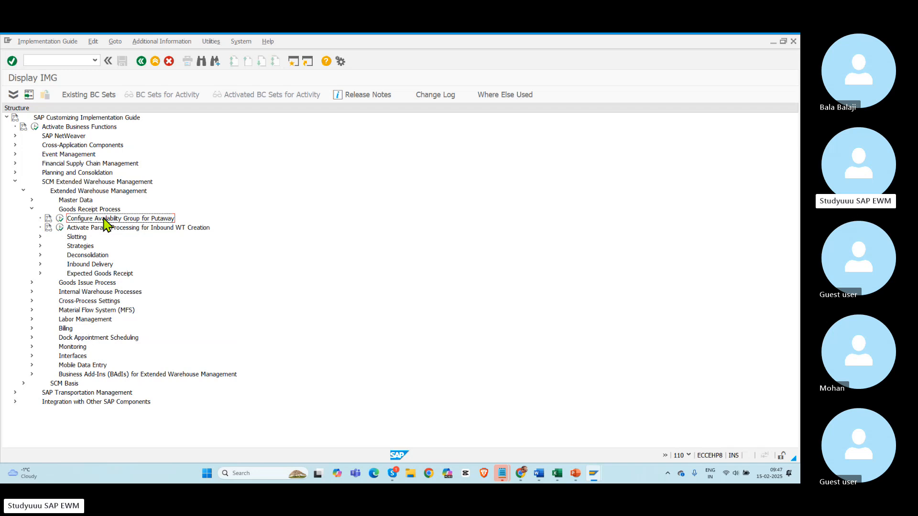
{"action": "left_click", "coordinate": [59, 219]}
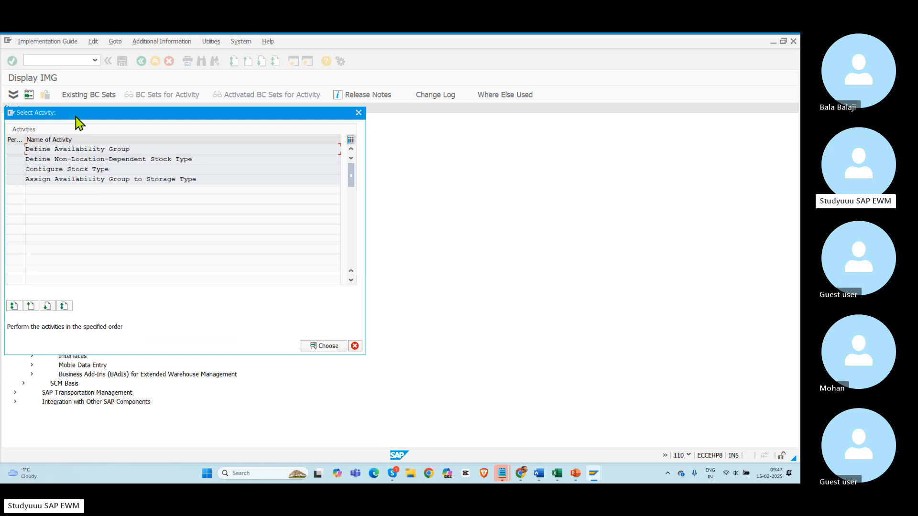
Open the Define Availability Group activity and position the table at warehouse BMWD.
{"action": "left_click_drag", "start_coordinate": [77, 118], "coordinate": [311, 154]}
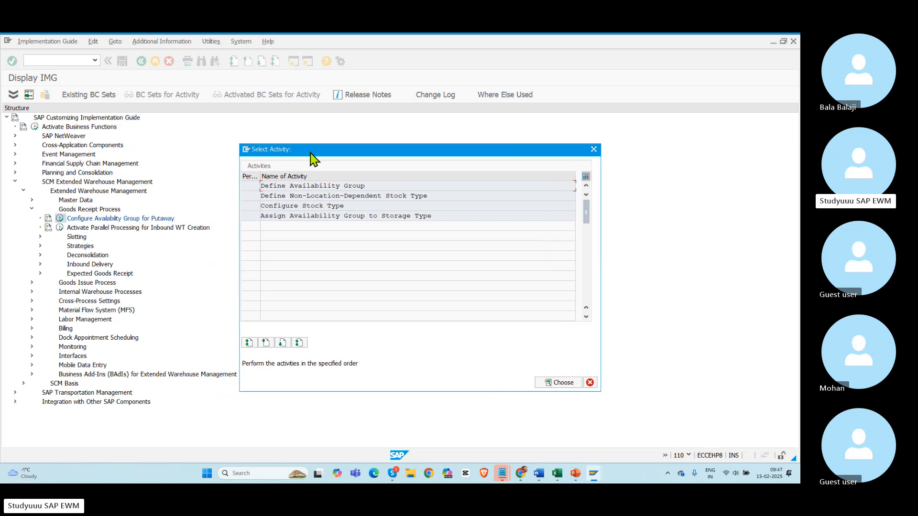
{"action": "double_click", "coordinate": [321, 186]}
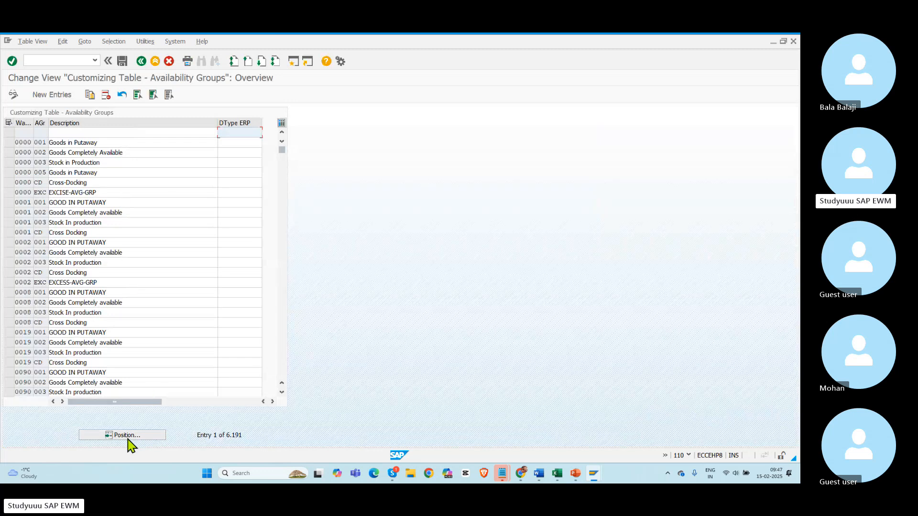
{"action": "left_click", "coordinate": [122, 434]}
{"action": "type", "text": "B"}
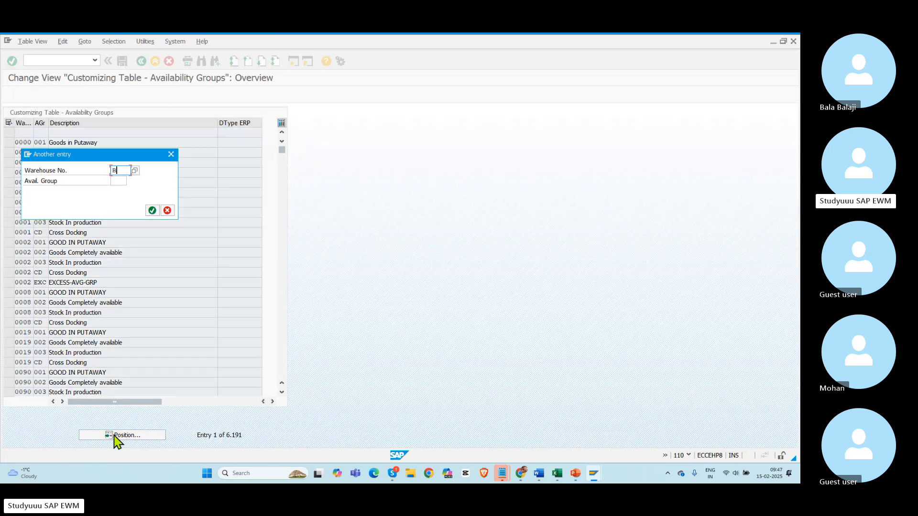
{"action": "type", "text": "MWD"}
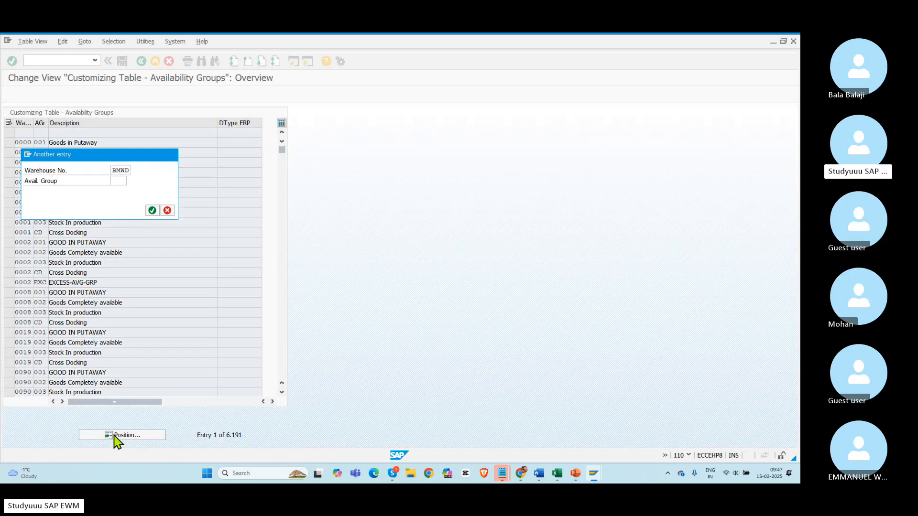
{"action": "key", "text": "Return"}
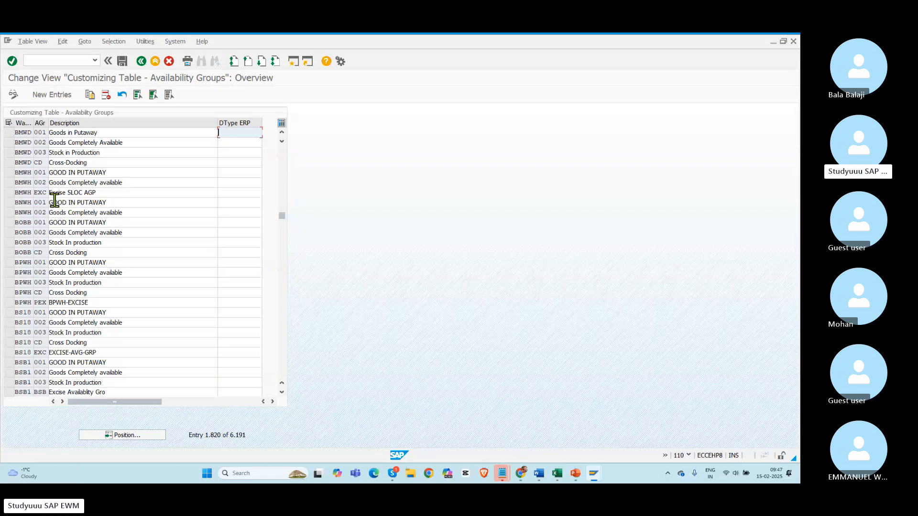
Select the four BMWD availability groups, 001, 002, 003 and CD, and review their descriptions.
{"action": "left_click", "coordinate": [8, 162]}
{"action": "left_click_drag", "start_coordinate": [7, 163], "coordinate": [9, 133]}
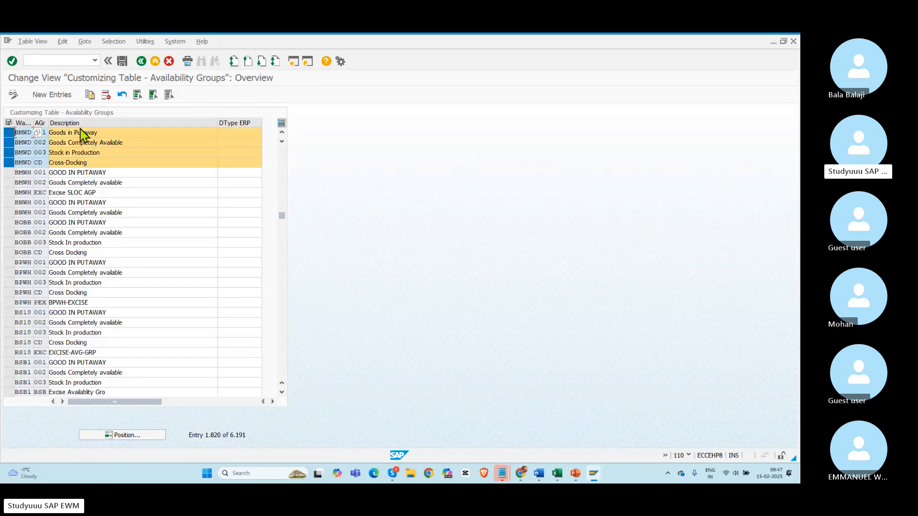
{"action": "left_click", "coordinate": [107, 132]}
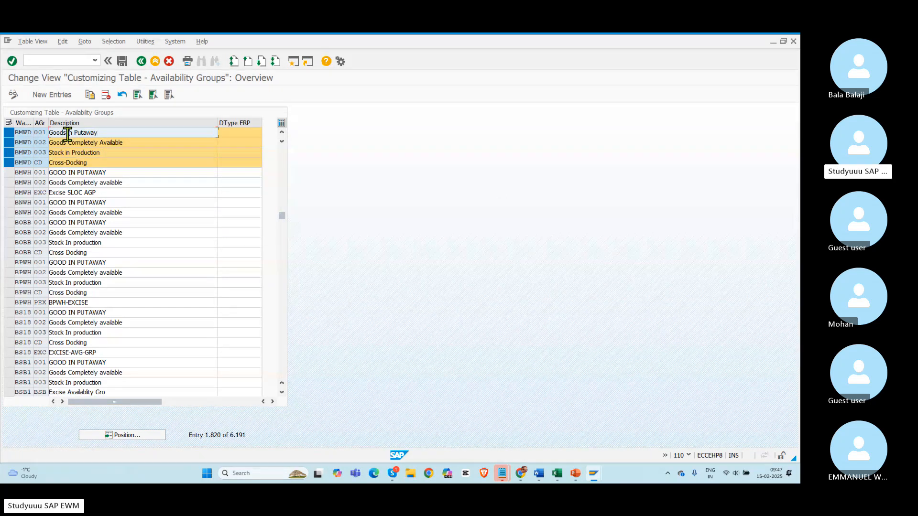
{"action": "left_click_drag", "start_coordinate": [67, 134], "coordinate": [136, 132]}
{"action": "left_click_drag", "start_coordinate": [68, 143], "coordinate": [154, 142]}
{"action": "left_click", "coordinate": [57, 153]}
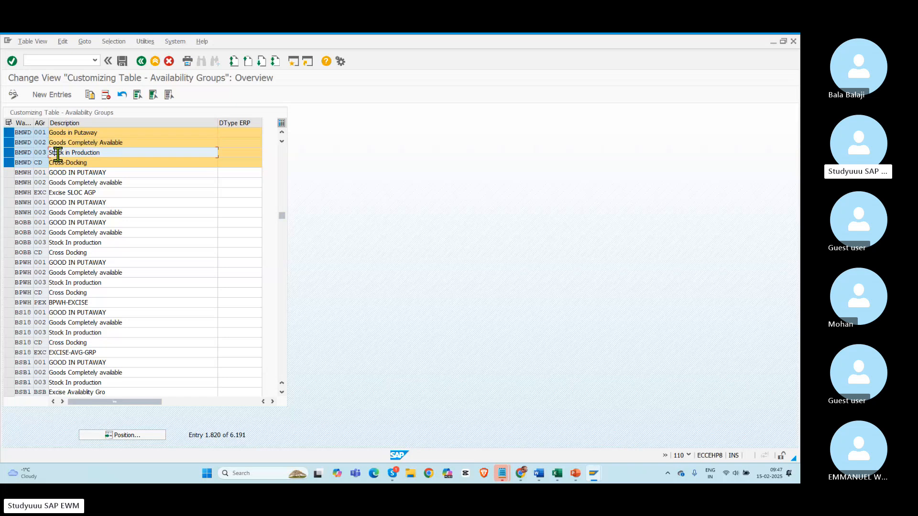
{"action": "left_click_drag", "start_coordinate": [98, 163], "coordinate": [29, 161]}
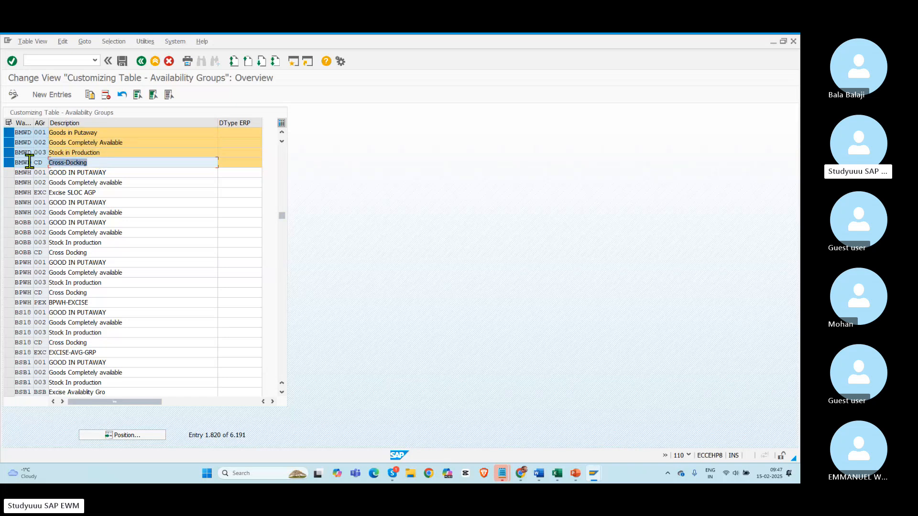
Deselect BMWD groups 003 and CD and examine the descriptions of groups 002 and 001.
{"action": "left_click", "coordinate": [8, 152]}
{"action": "left_click", "coordinate": [8, 162]}
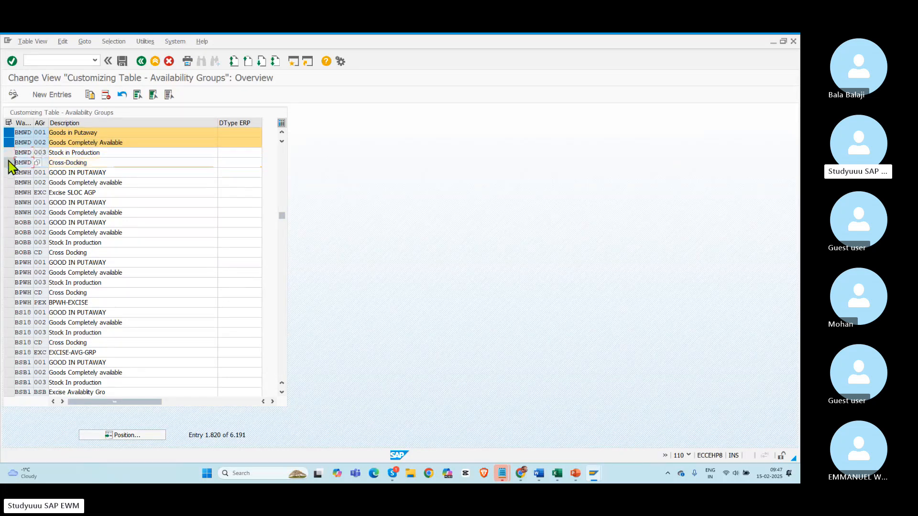
{"action": "left_click", "coordinate": [138, 143]}
{"action": "left_click_drag", "start_coordinate": [139, 144], "coordinate": [24, 141]}
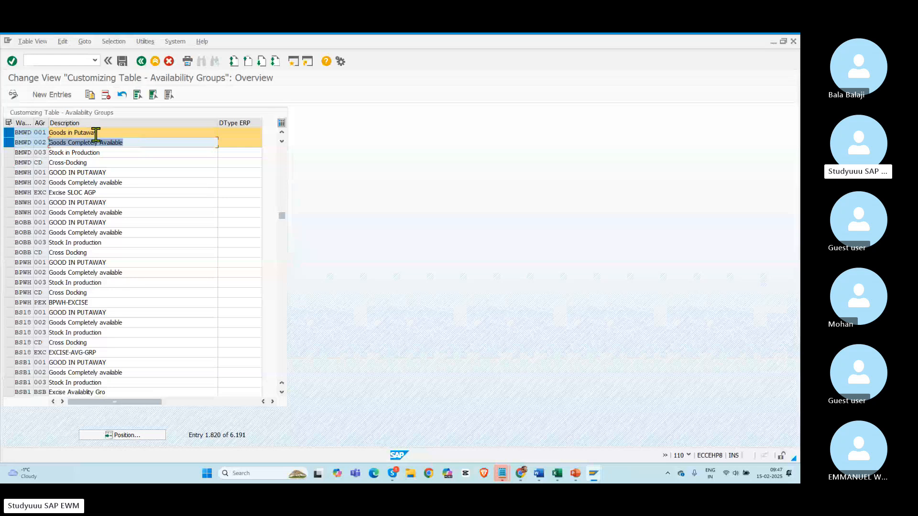
{"action": "left_click", "coordinate": [112, 134]}
{"action": "left_click_drag", "start_coordinate": [112, 133], "coordinate": [33, 130]}
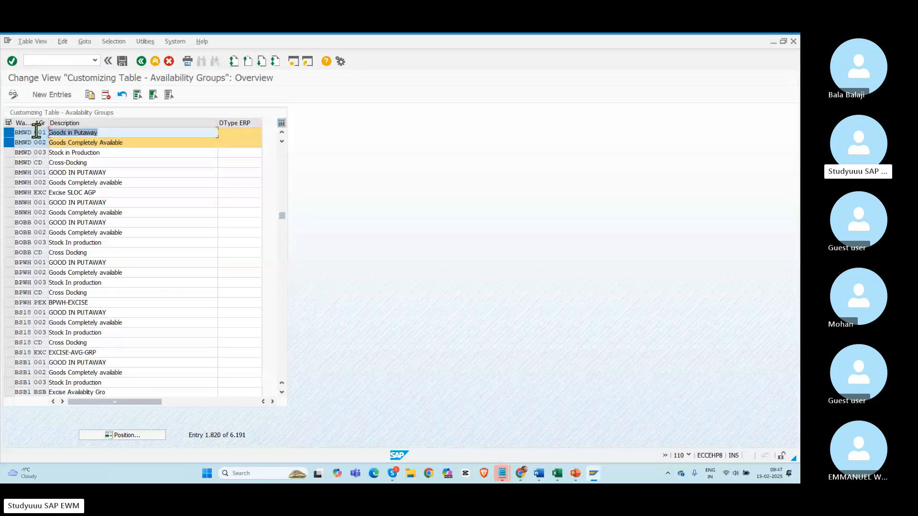
Examine the description and code of BMWD availability group 002.
{"action": "left_click", "coordinate": [132, 143]}
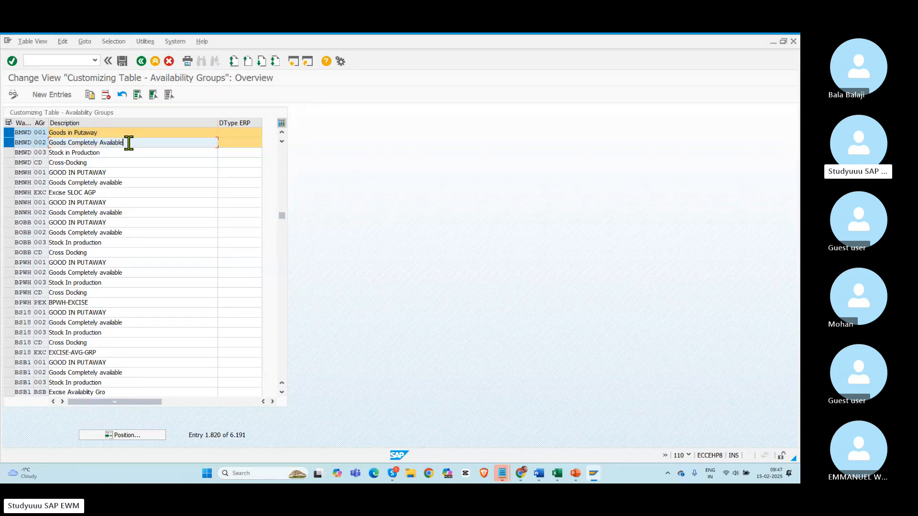
{"action": "left_click_drag", "start_coordinate": [127, 143], "coordinate": [10, 140]}
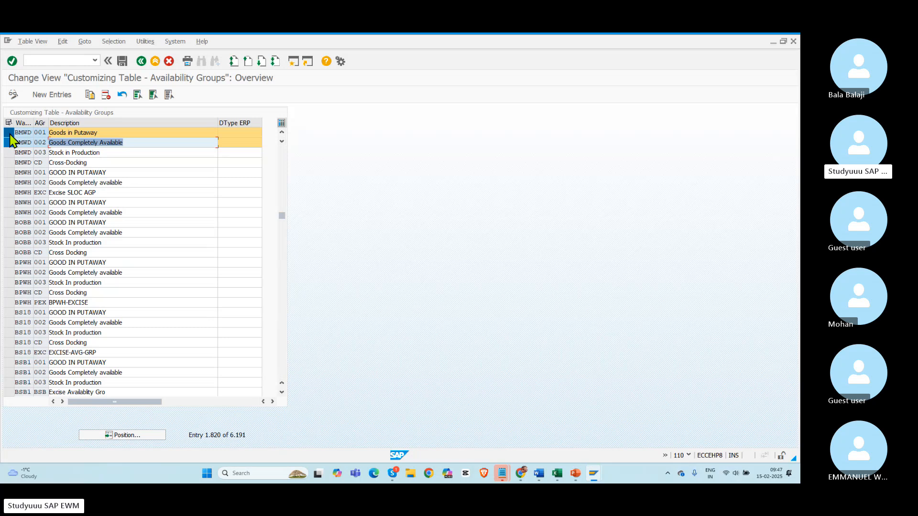
{"action": "left_click_drag", "start_coordinate": [44, 142], "coordinate": [26, 142]}
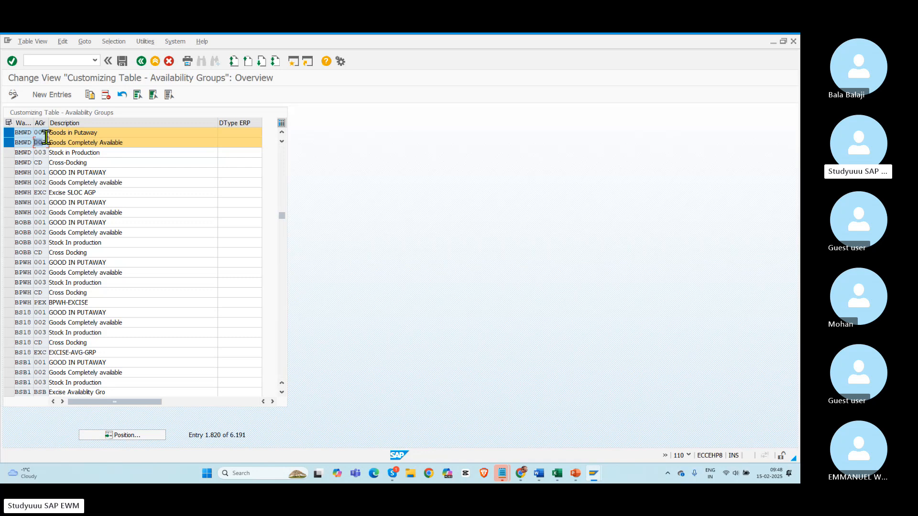
Open the Define Non-Location-Dependent Stock Type activity and position the table at warehouse BMWD.
{"action": "left_click", "coordinate": [140, 60]}
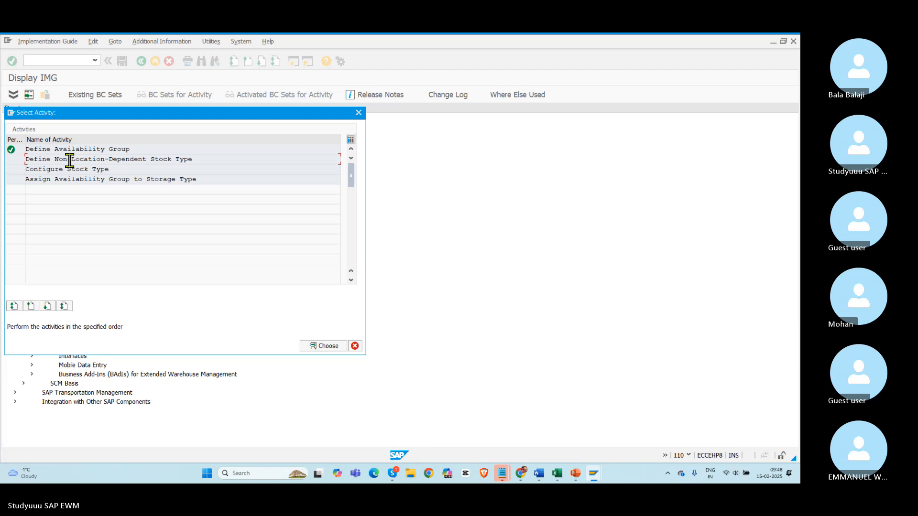
{"action": "double_click", "coordinate": [69, 160]}
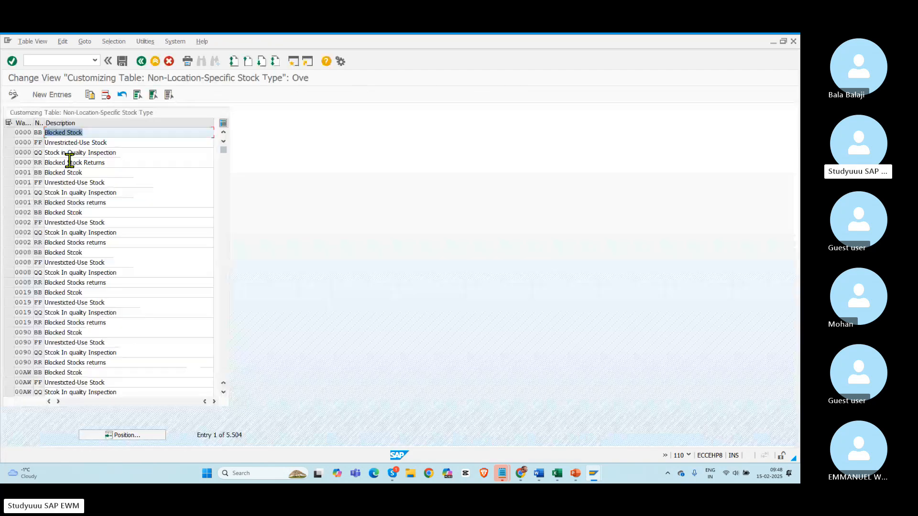
{"action": "left_click", "coordinate": [121, 438]}
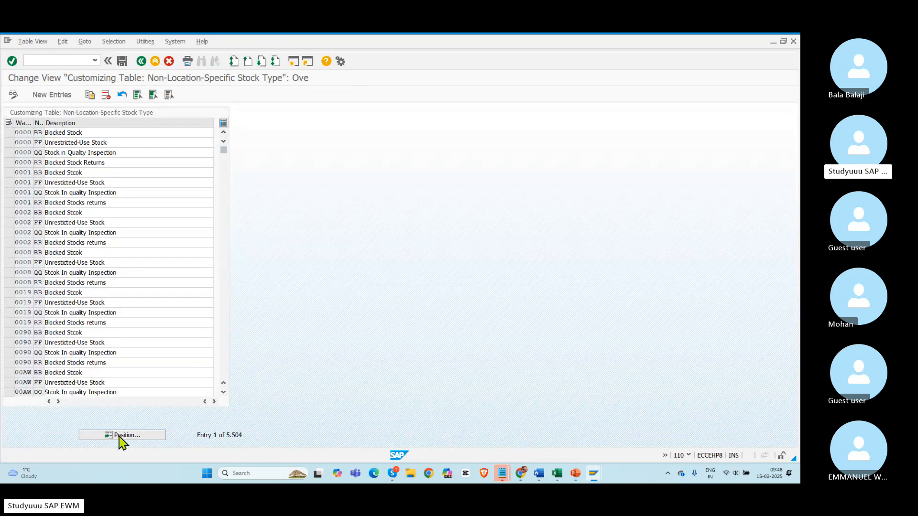
{"action": "type", "text": "B"}
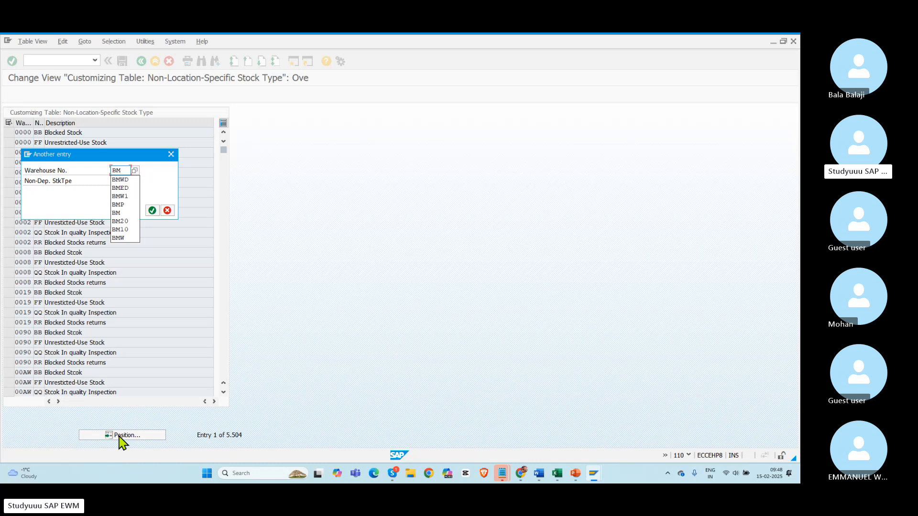
{"action": "type", "text": "M"}
{"action": "key", "text": "BackSpace"}
{"action": "type", "text": "W"}
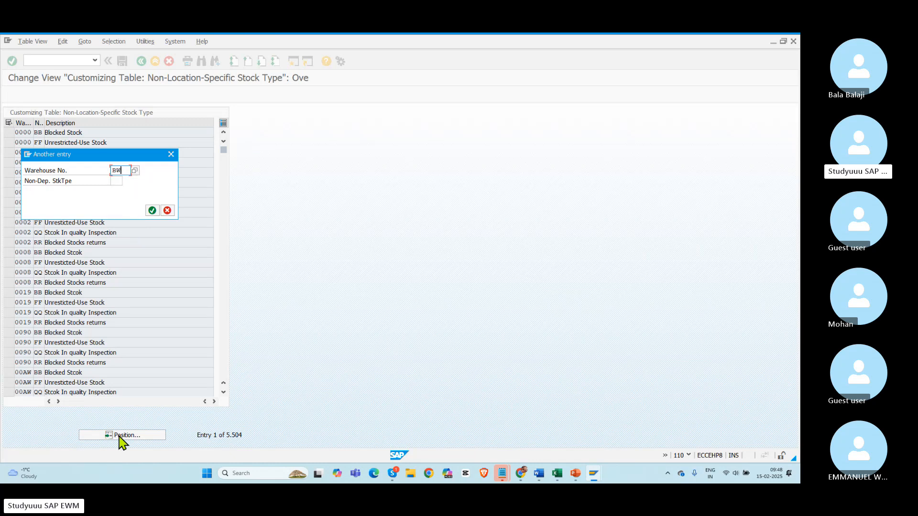
{"action": "key", "text": "BackSpace"}
{"action": "type", "text": "M"}
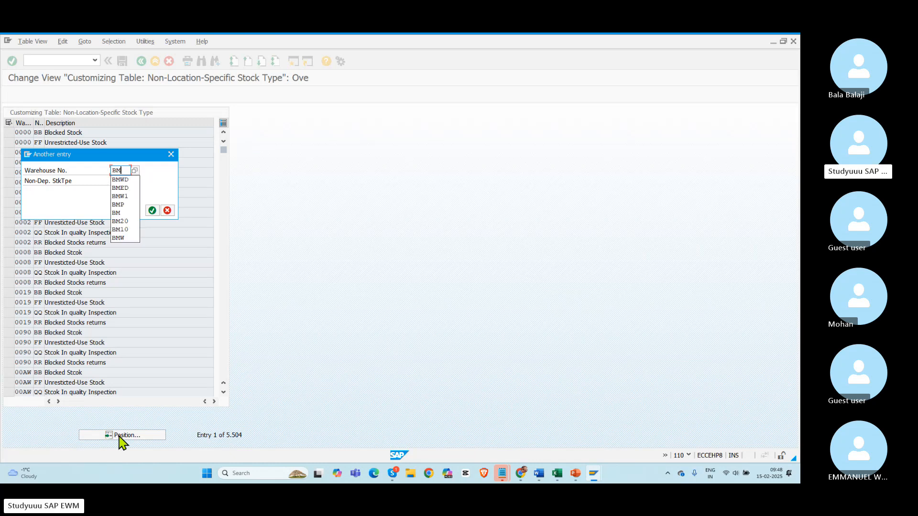
{"action": "type", "text": "WD"}
{"action": "key", "text": "Return"}
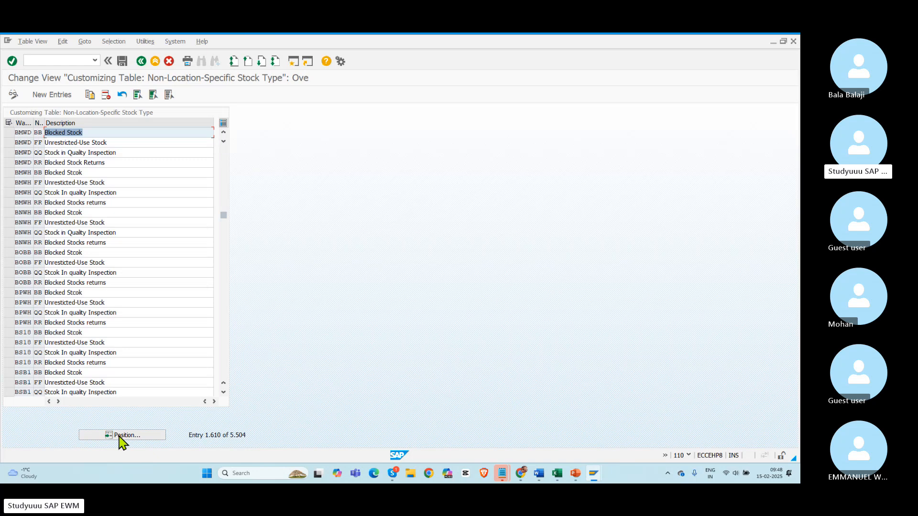
Select the BMWD non-location-dependent stock types BB, FF, QQ and RR and review their codes and descriptions.
{"action": "left_click", "coordinate": [8, 135]}
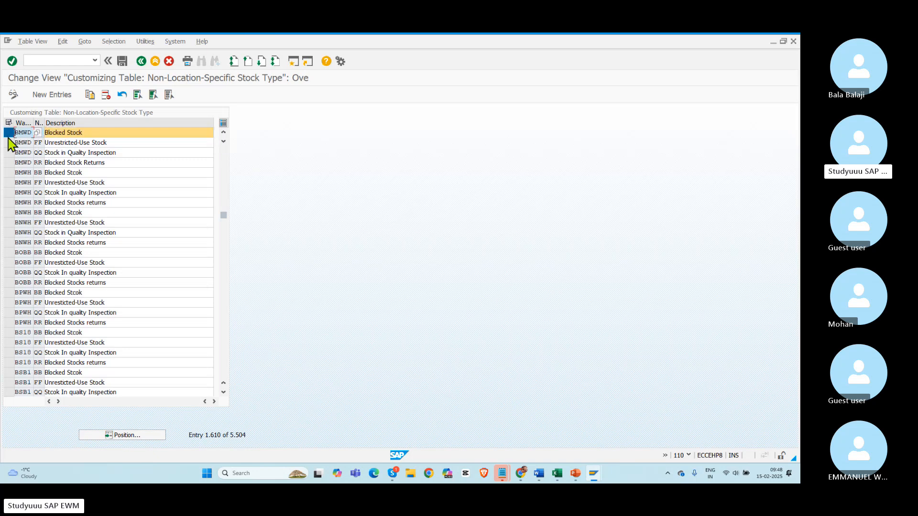
{"action": "left_click", "coordinate": [10, 142]}
{"action": "left_click", "coordinate": [10, 153]}
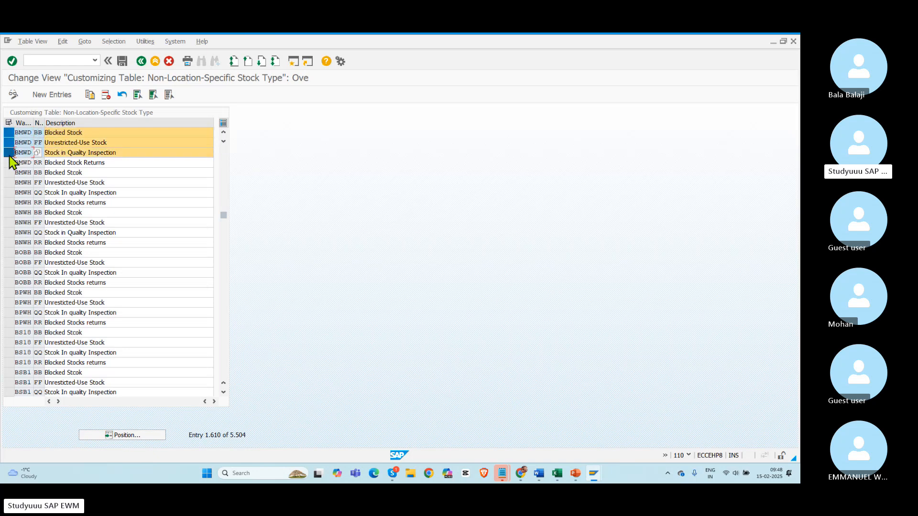
{"action": "left_click", "coordinate": [10, 153]}
{"action": "left_click", "coordinate": [9, 154]}
{"action": "left_click", "coordinate": [10, 162]}
{"action": "left_click", "coordinate": [113, 163]}
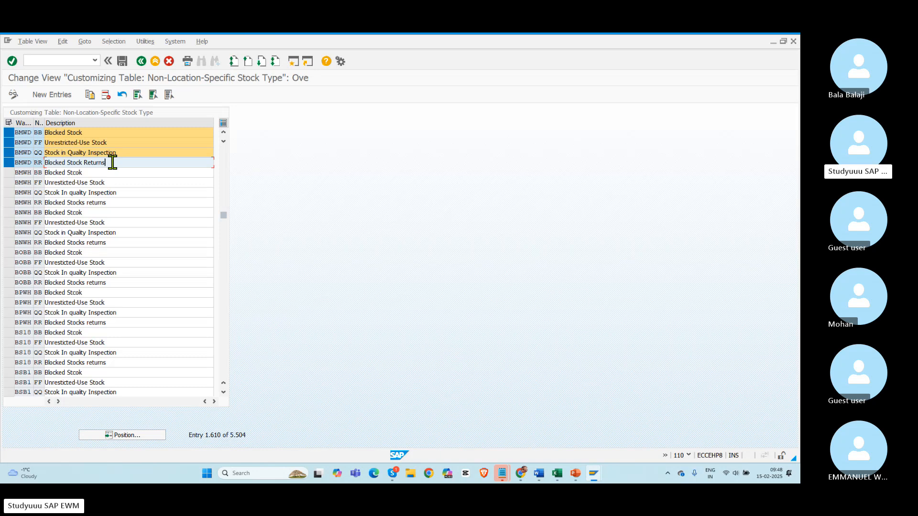
{"action": "left_click", "coordinate": [42, 132]}
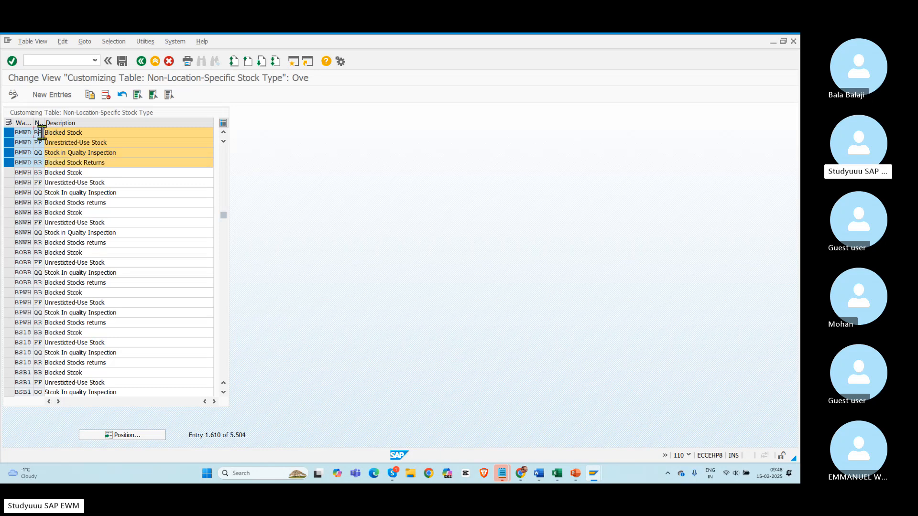
{"action": "left_click", "coordinate": [40, 160]}
Open the Configure Stock Type activity and position the table at warehouse BMWD.
{"action": "left_click", "coordinate": [139, 62]}
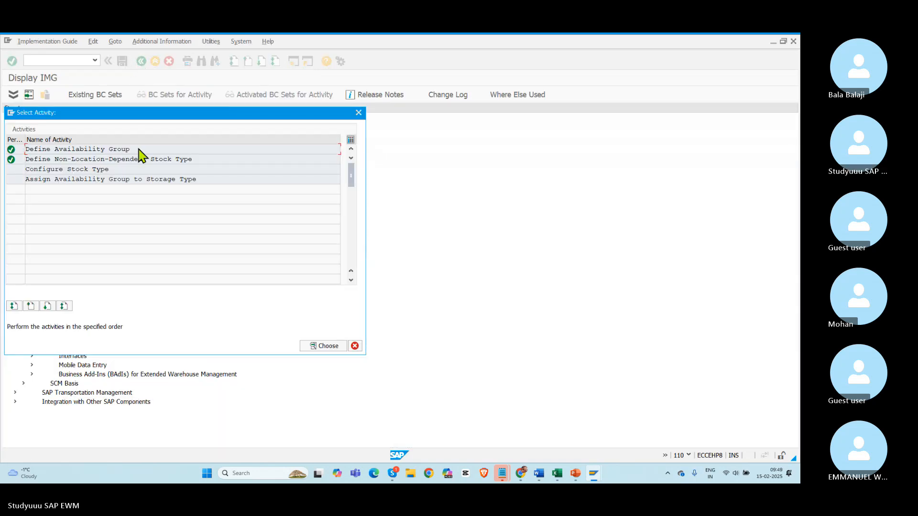
{"action": "double_click", "coordinate": [85, 169]}
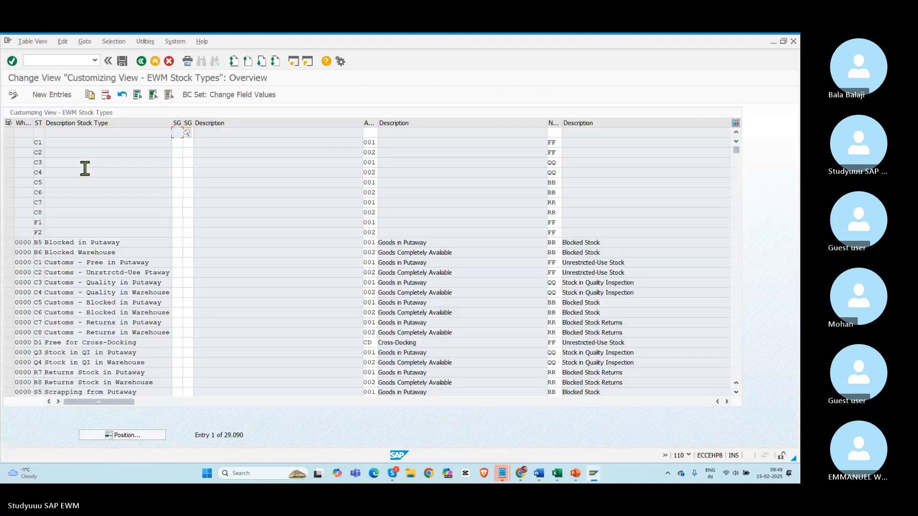
{"action": "left_click", "coordinate": [113, 435]}
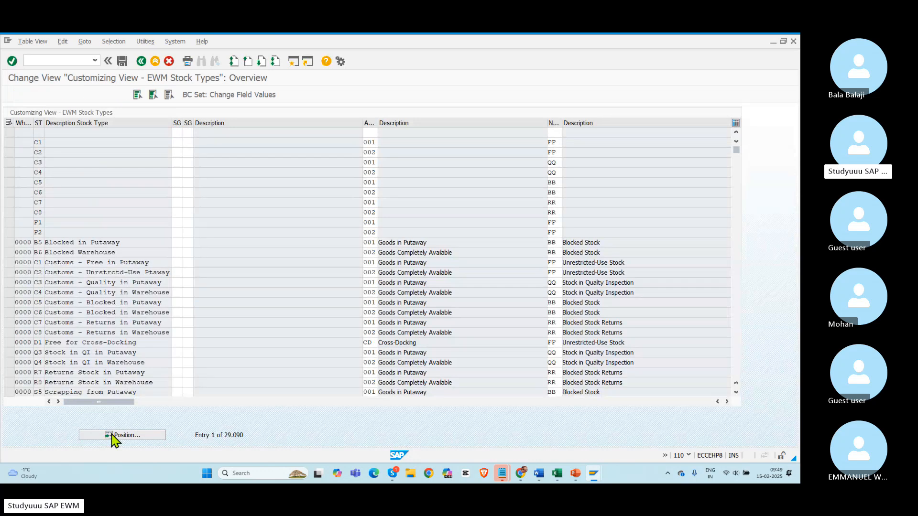
{"action": "type", "text": "BMWD"}
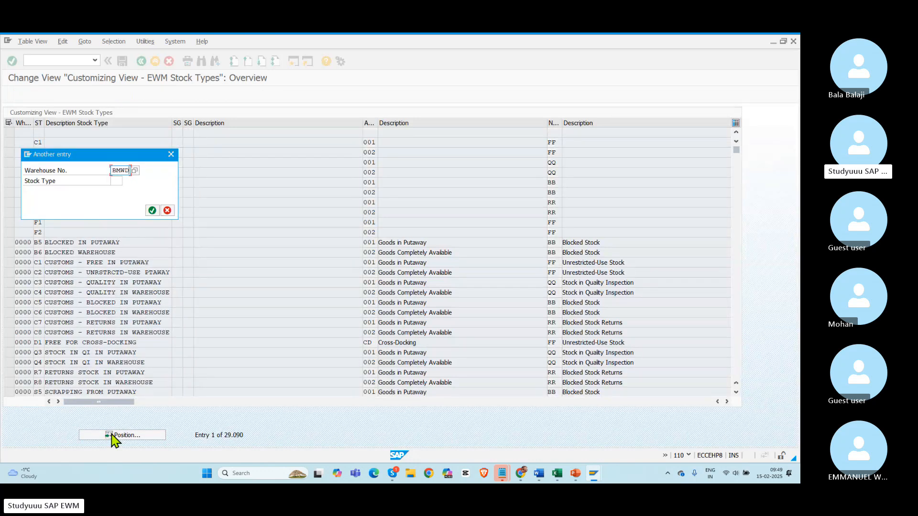
{"action": "key", "text": "Return"}
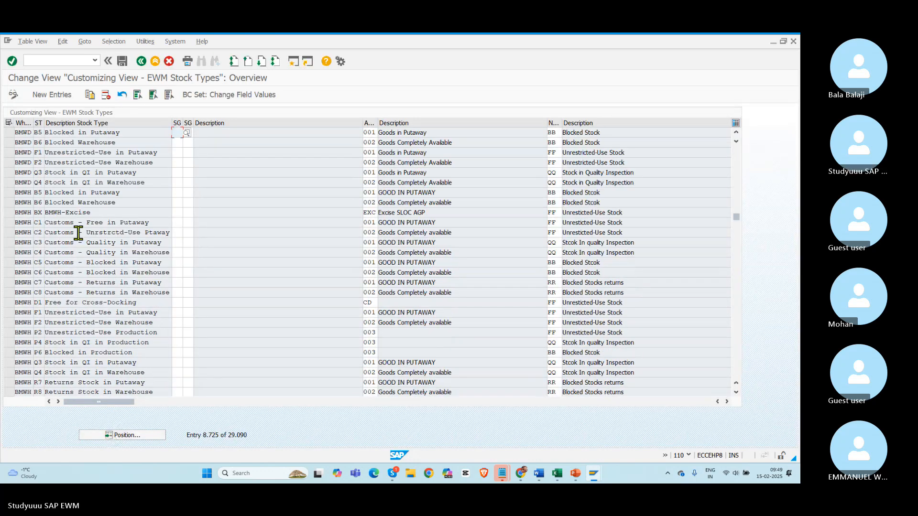
Select the BMWD stock types F1 to Q4 and narrow the selection to F1, Unrestricted-Use in Putaway.
{"action": "left_click", "coordinate": [9, 184]}
{"action": "left_click_drag", "start_coordinate": [10, 178], "coordinate": [11, 146]}
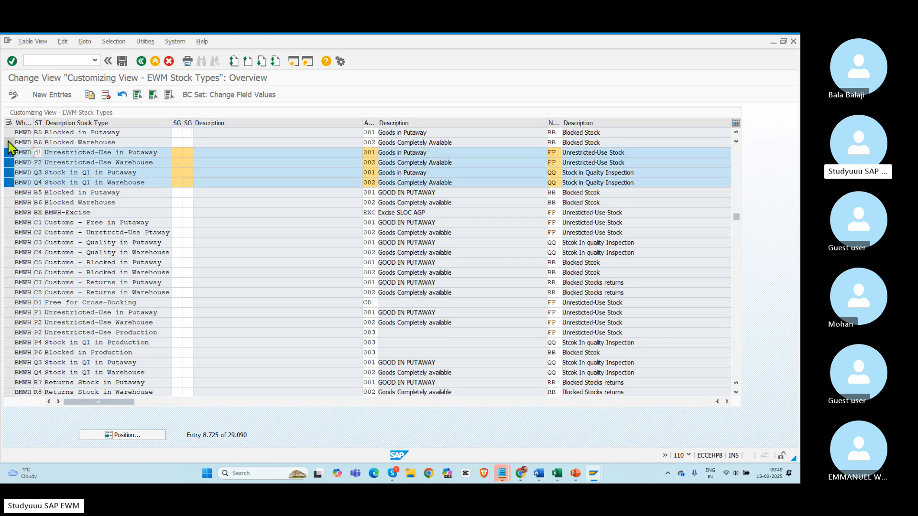
{"action": "left_click", "coordinate": [10, 172]}
{"action": "left_click", "coordinate": [10, 183]}
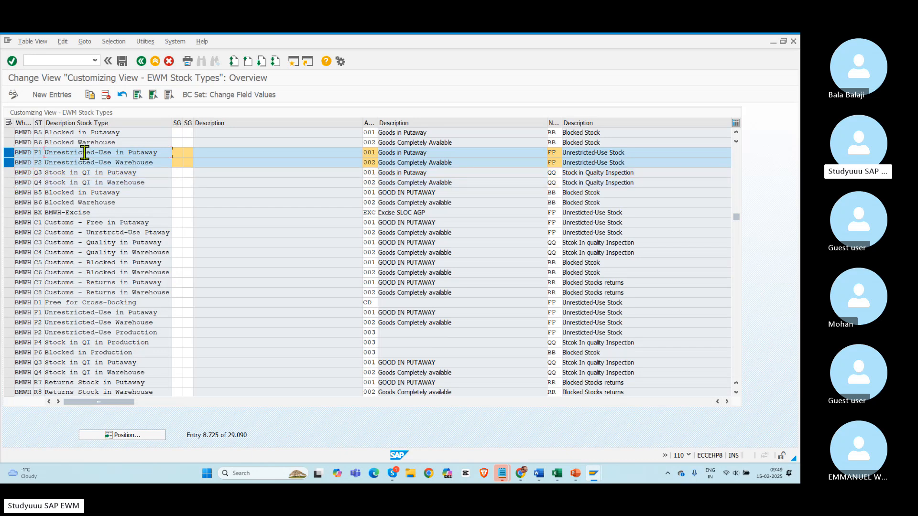
{"action": "left_click", "coordinate": [10, 163]}
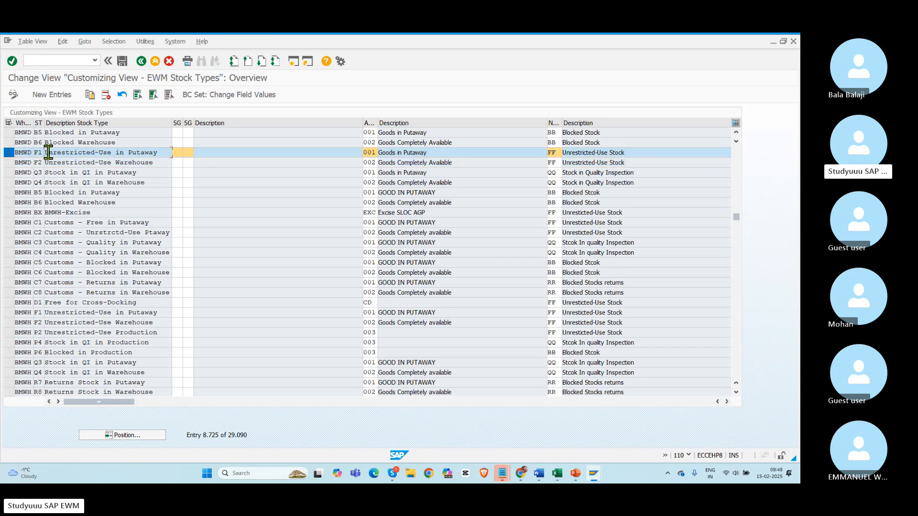
Highlight stock type F1 and compare it with the F1 box in the PowerPoint warehouse diagram, returning to the stock type table.
{"action": "left_click_drag", "start_coordinate": [36, 152], "coordinate": [52, 152]}
{"action": "key", "text": "alt+Tab"}
{"action": "key", "text": "alt+Tab"}
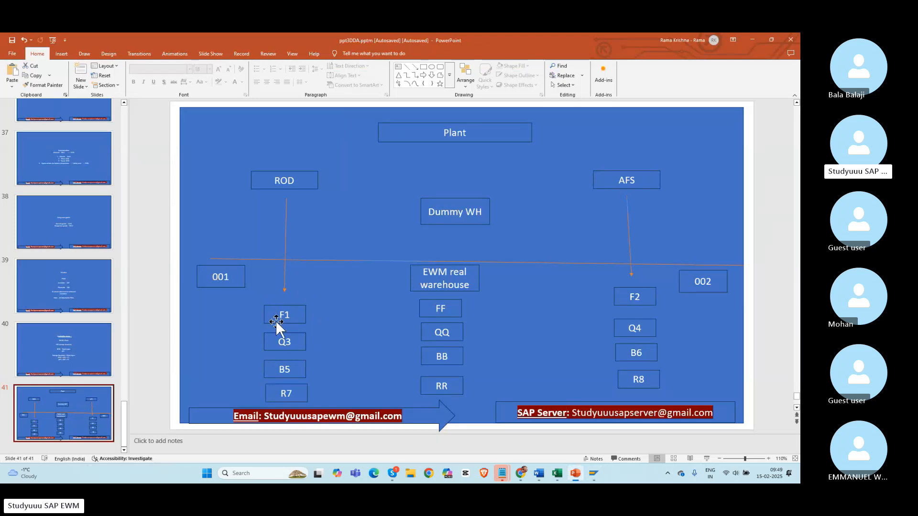
{"action": "key", "text": "alt+Tab"}
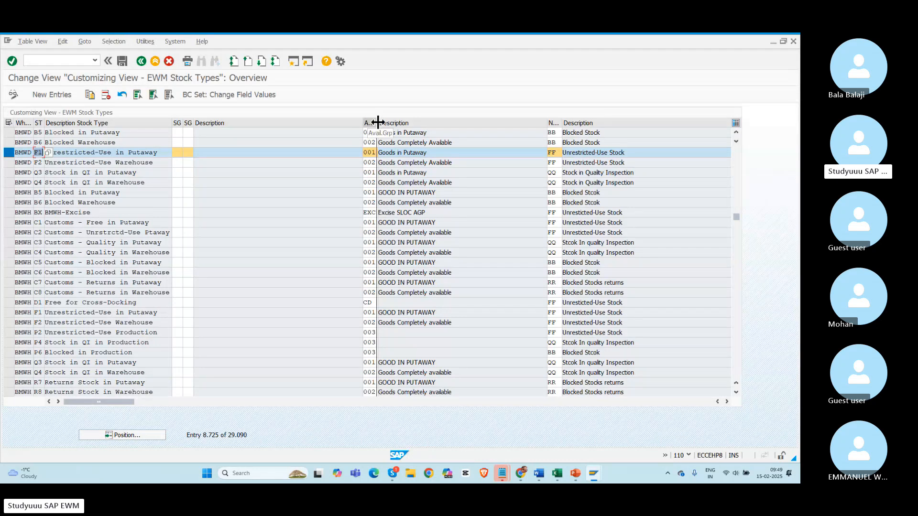
Widen the availability group column, then check F1's availability group and non-location-dependent stock type against the PowerPoint diagram.
{"action": "left_click_drag", "start_coordinate": [377, 123], "coordinate": [406, 123]}
{"action": "left_click_drag", "start_coordinate": [382, 153], "coordinate": [353, 152]}
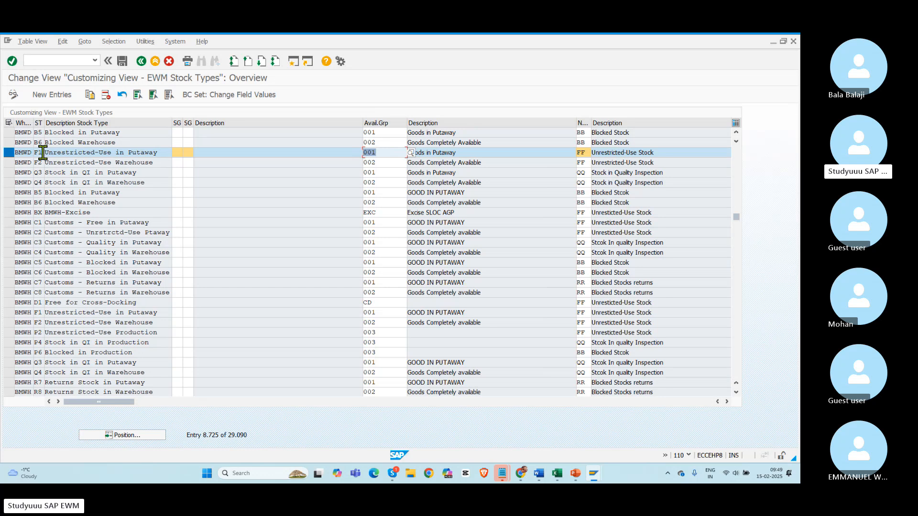
{"action": "left_click_drag", "start_coordinate": [46, 152], "coordinate": [31, 151]}
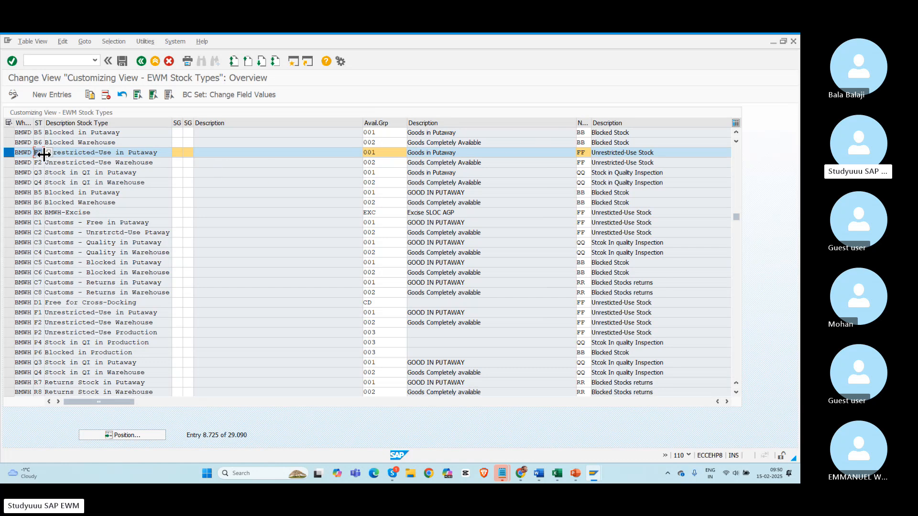
{"action": "left_click", "coordinate": [585, 153]}
{"action": "left_click", "coordinate": [381, 152]}
{"action": "key", "text": "alt+Tab"}
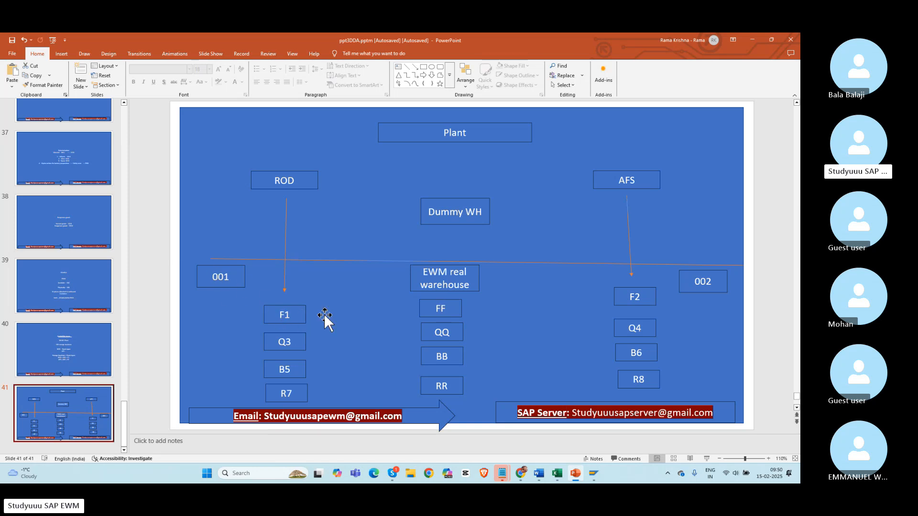
{"action": "key", "text": "alt+Tab"}
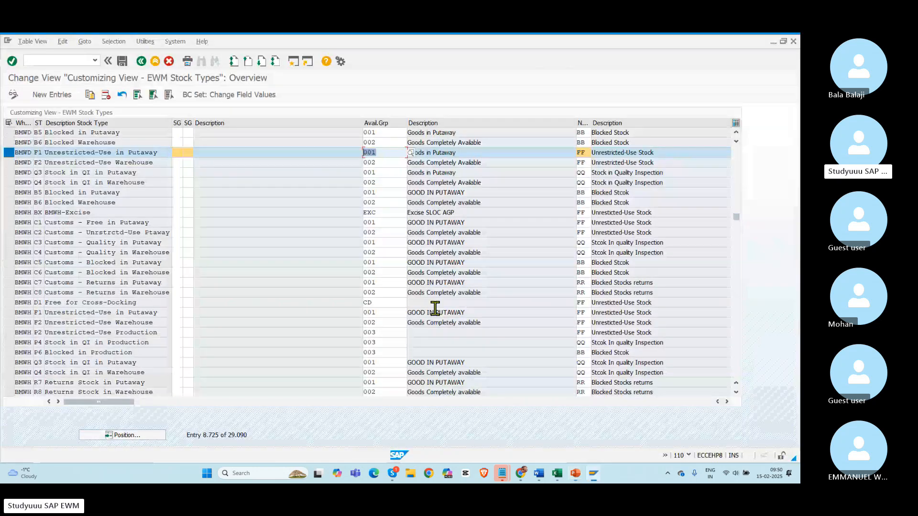
Select BMWD stock type F2 in place of F1 and examine its availability group.
{"action": "left_click", "coordinate": [9, 163]}
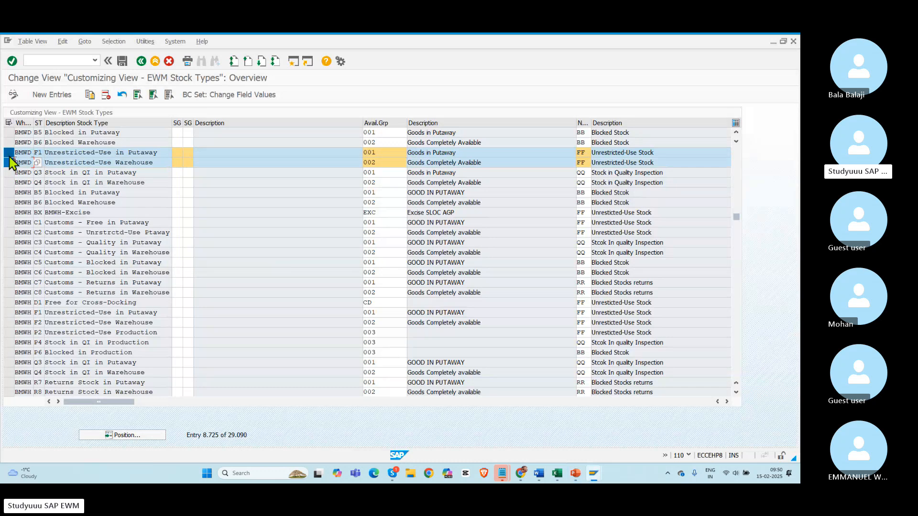
{"action": "left_click", "coordinate": [9, 154]}
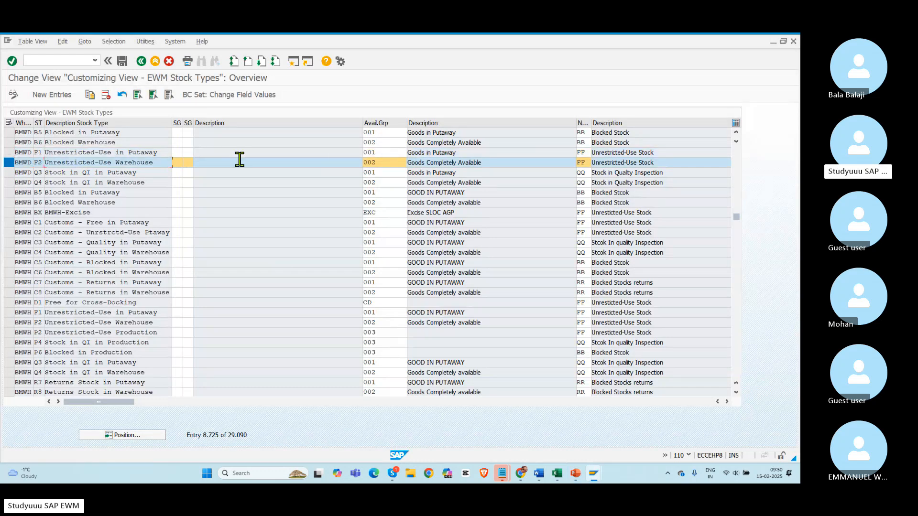
{"action": "left_click", "coordinate": [384, 162]}
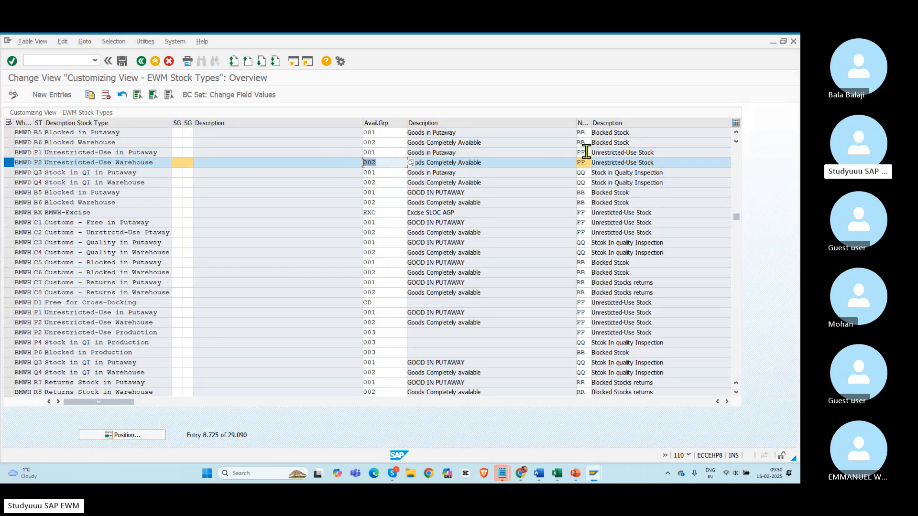
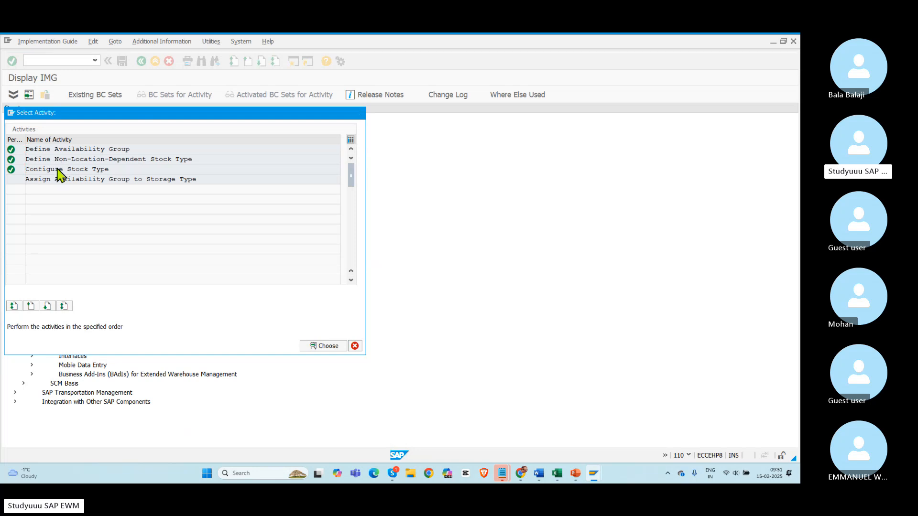
Open the Configure Stock Type activity and position the stock type table at warehouse BMWD.
{"action": "double_click", "coordinate": [72, 179]}
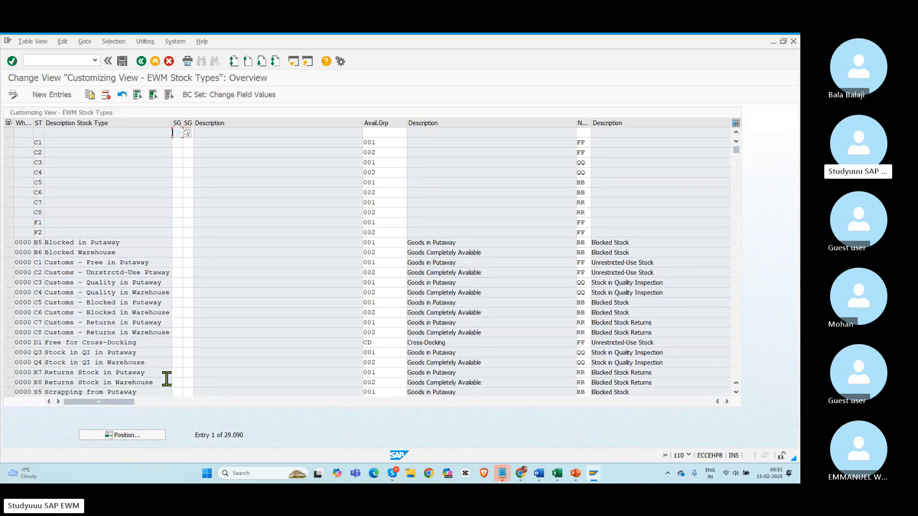
{"action": "left_click", "coordinate": [736, 393]}
{"action": "left_click", "coordinate": [736, 393]}
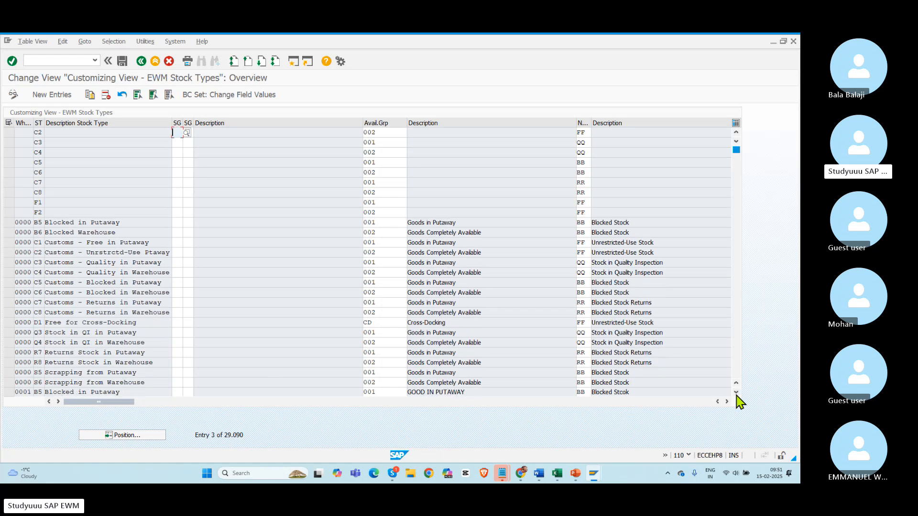
{"action": "left_click", "coordinate": [135, 436]}
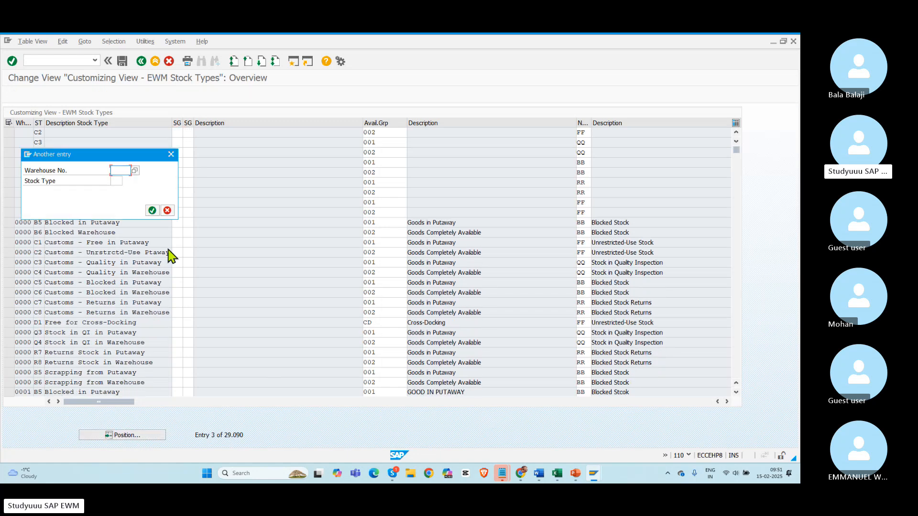
{"action": "left_click", "coordinate": [119, 171]}
{"action": "left_click", "coordinate": [123, 180]}
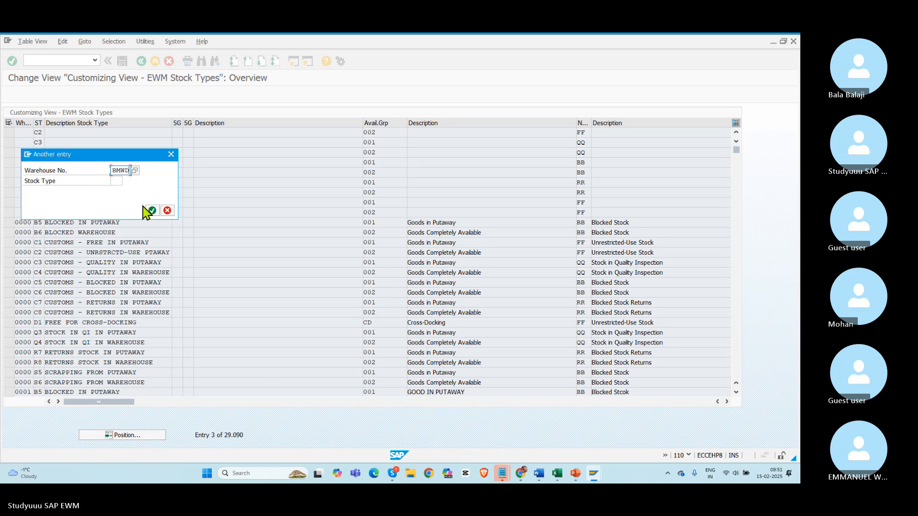
{"action": "left_click", "coordinate": [151, 210]}
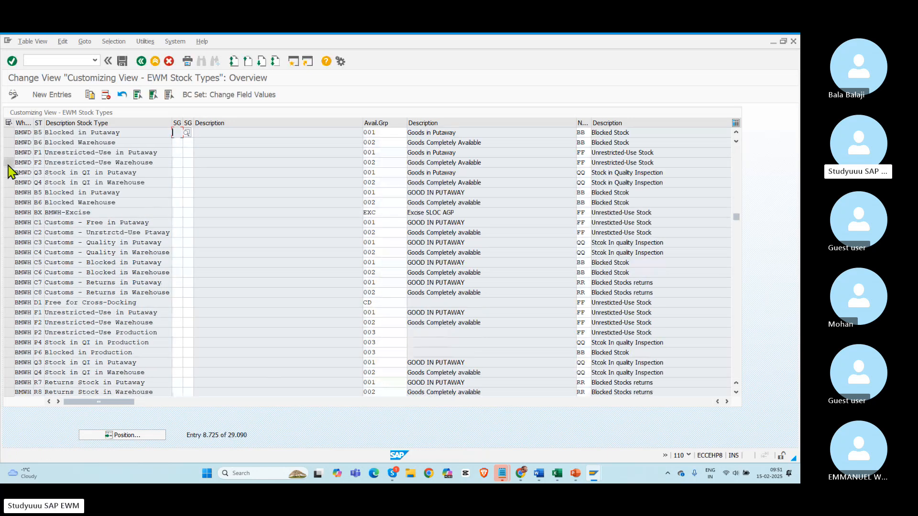
Select BMWD stock types F1 and F2, compare their availability groups and non-location-dependent stock types, and return to the activity list.
{"action": "left_click", "coordinate": [9, 153]}
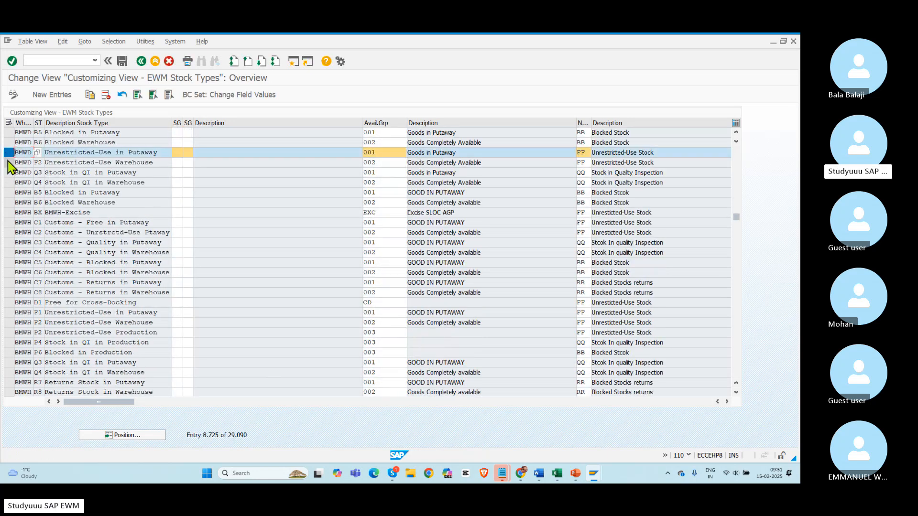
{"action": "left_click", "coordinate": [9, 163]}
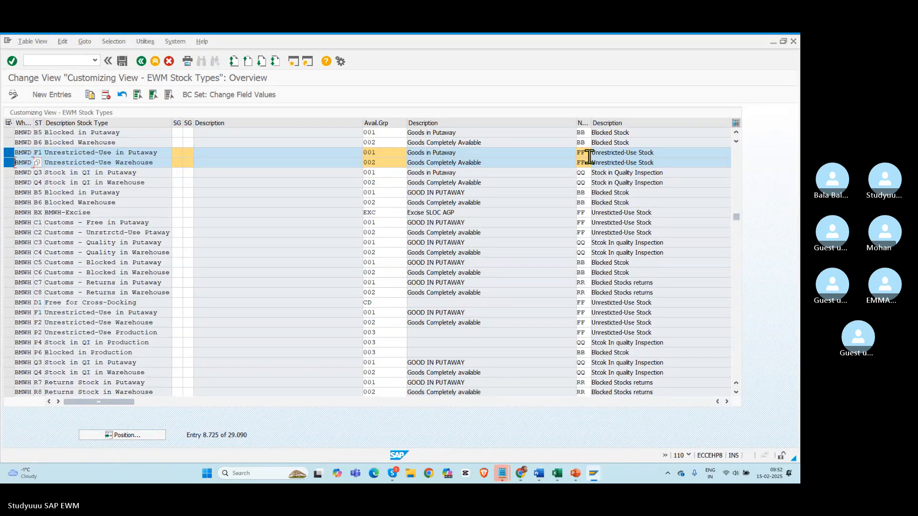
{"action": "left_click", "coordinate": [141, 61]}
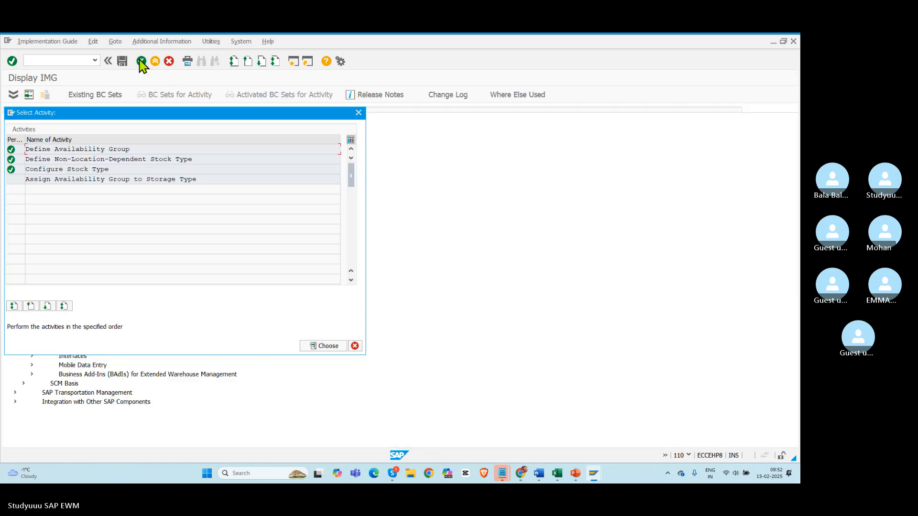
Open the Define Availability Group activity and position the table at warehouse BMWD.
{"action": "double_click", "coordinate": [63, 150]}
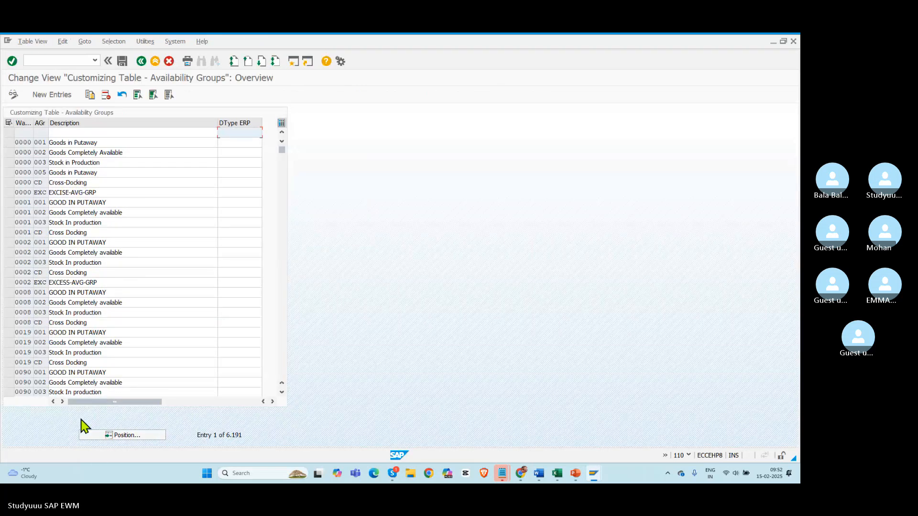
{"action": "left_click", "coordinate": [108, 435]}
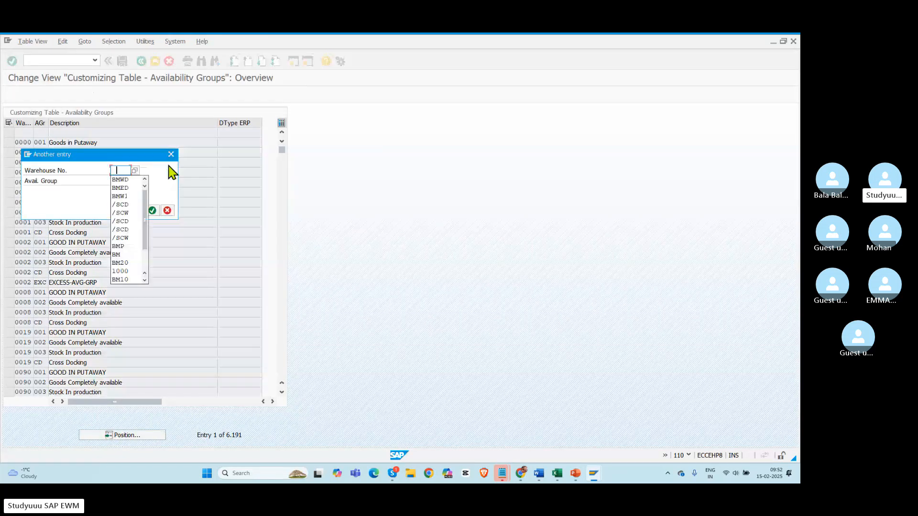
{"action": "left_click", "coordinate": [120, 179]}
{"action": "left_click", "coordinate": [152, 211]}
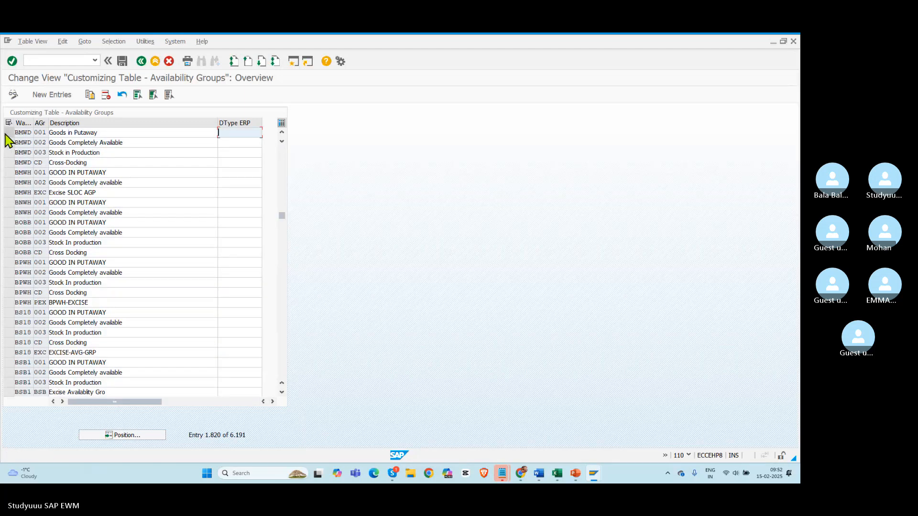
Copy BMWD availability groups 001 and 002, renumbering the Goods in Putaway copy as 005 and selecting the Goods Completely Available copy's last digit.
{"action": "left_click", "coordinate": [8, 134]}
{"action": "left_click", "coordinate": [8, 142]}
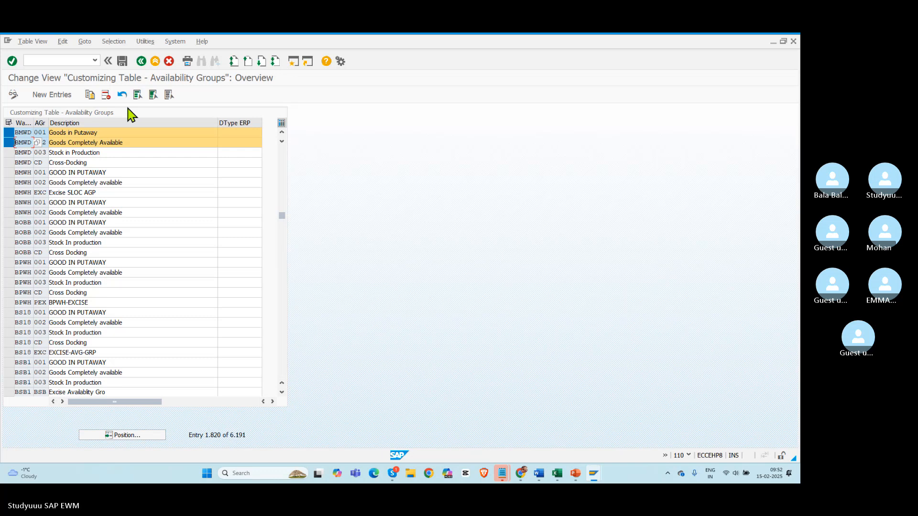
{"action": "left_click", "coordinate": [90, 95]}
{"action": "left_click", "coordinate": [43, 134]}
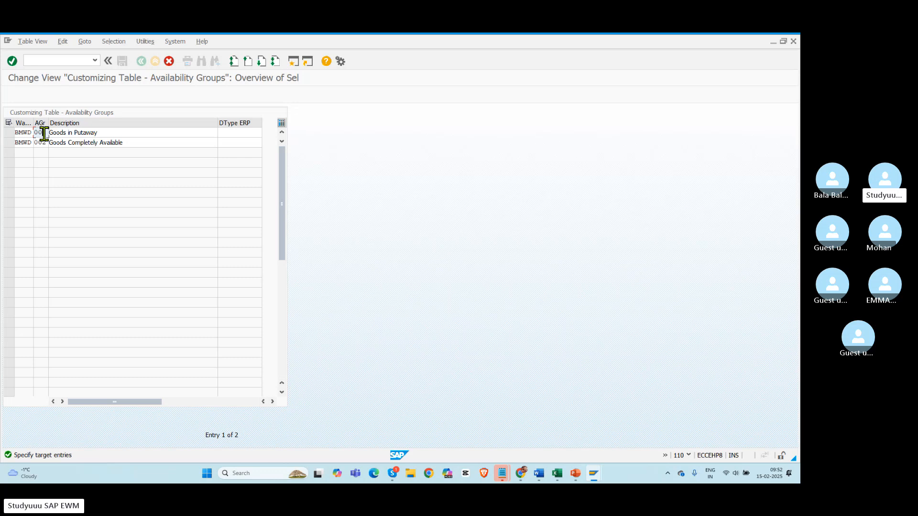
{"action": "left_click_drag", "start_coordinate": [43, 131], "coordinate": [59, 132]}
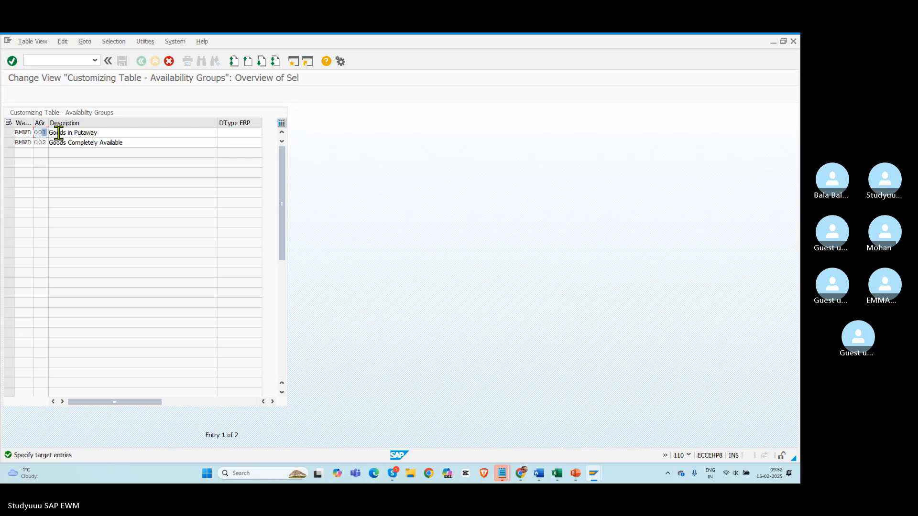
{"action": "type", "text": "5"}
{"action": "left_click_drag", "start_coordinate": [41, 142], "coordinate": [52, 142]}
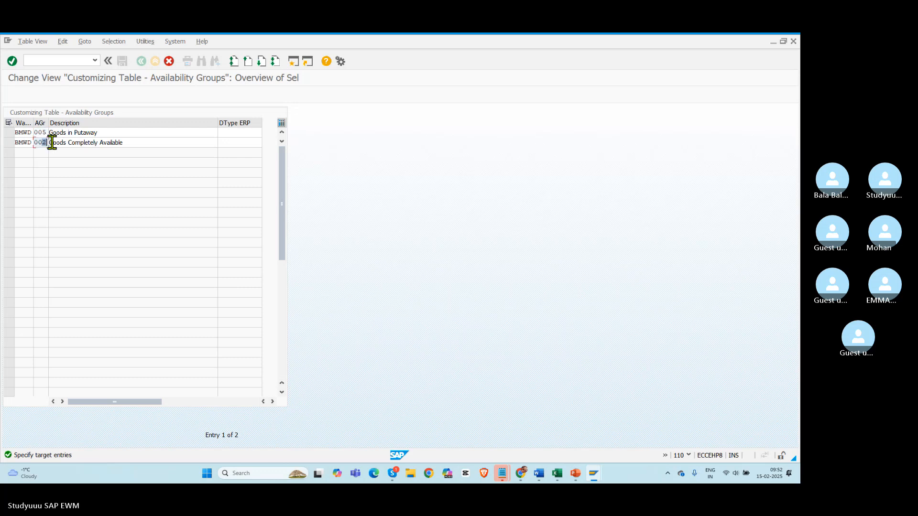
Copy the second BMWD availability group as 006, and change group 005's description to "Goods ifrom production".
{"action": "type", "text": "6"}
{"action": "key", "text": "Return"}
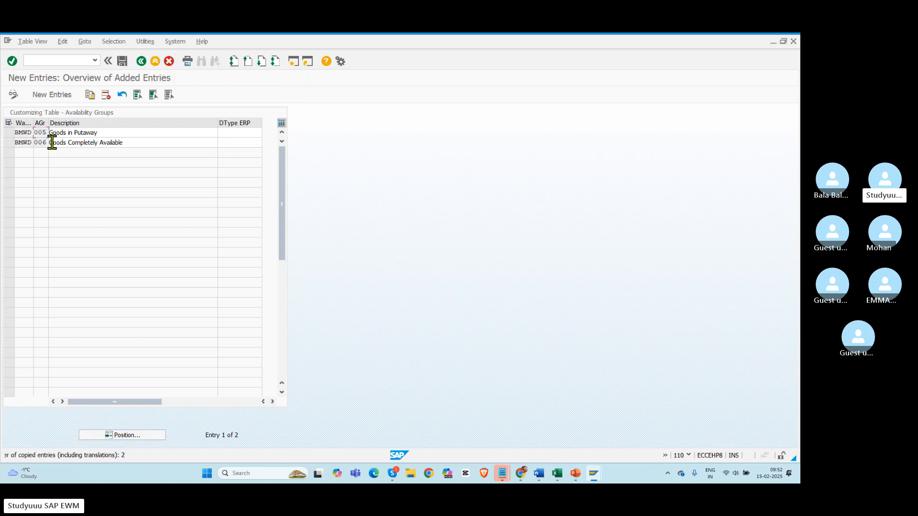
{"action": "left_click_drag", "start_coordinate": [98, 134], "coordinate": [71, 134]}
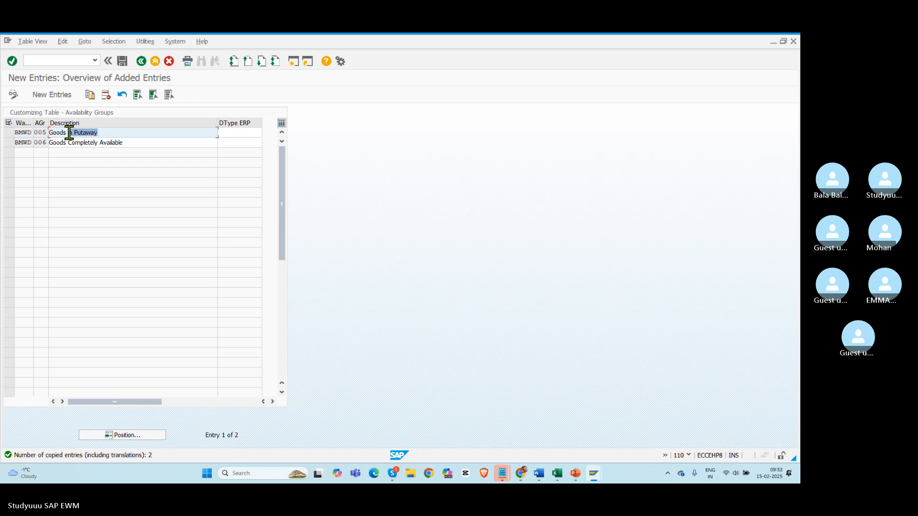
{"action": "key", "text": "BackSpace"}
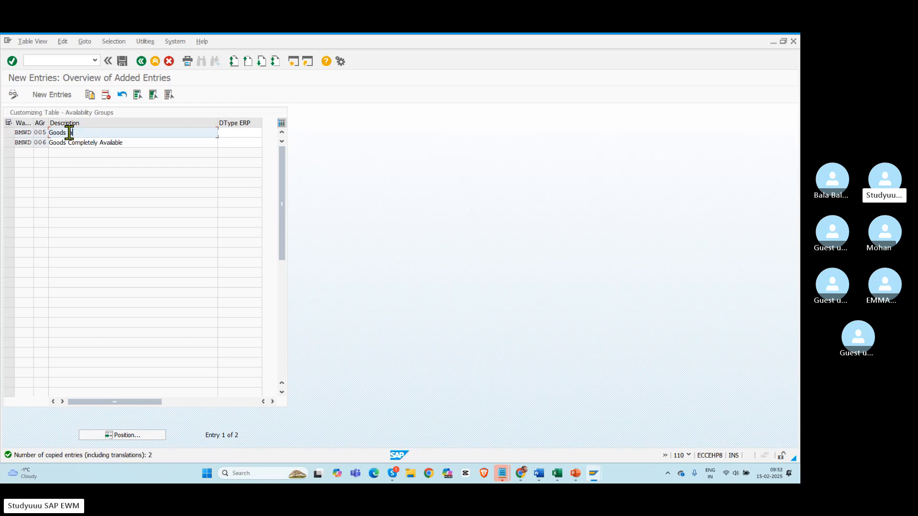
{"action": "key", "text": "BackSpace"}
{"action": "type", "text": "C"}
{"action": "key", "text": "BackSpace"}
{"action": "key", "text": "BackSpace"}
{"action": "key", "text": "BackSpace"}
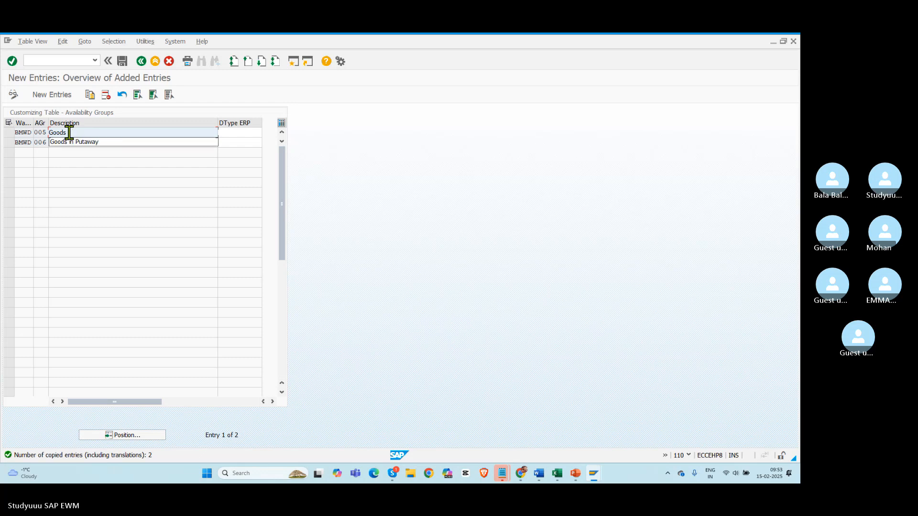
{"action": "type", "text": "from production"}
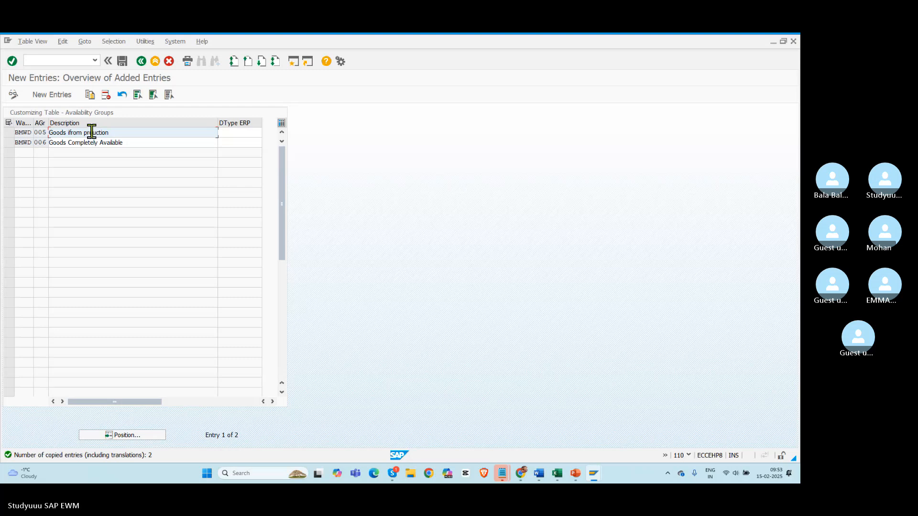
{"action": "type", "text": "d"}
Describe availability group 006 as "Goods available FERT" and save both entries to the BMW customizing request.
{"action": "left_click_drag", "start_coordinate": [131, 142], "coordinate": [23, 138]}
{"action": "type", "text": "Goods "}
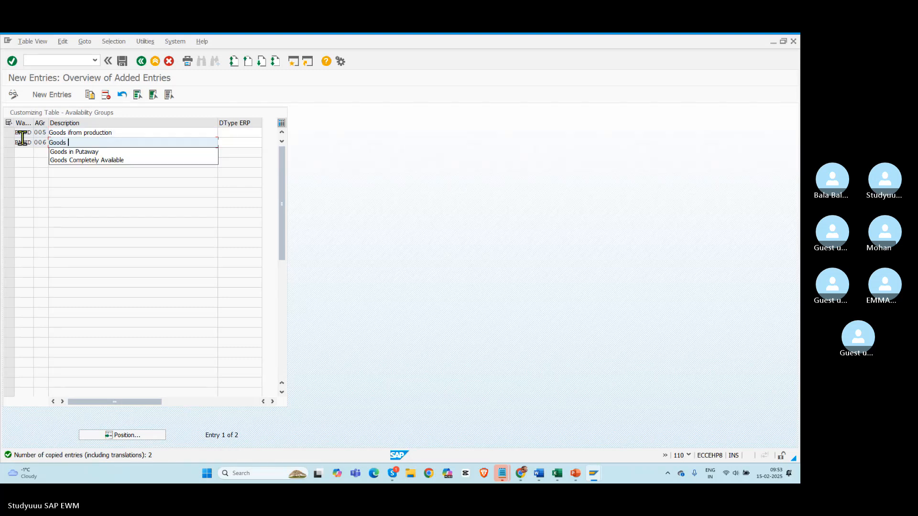
{"action": "type", "text": "available FERT"}
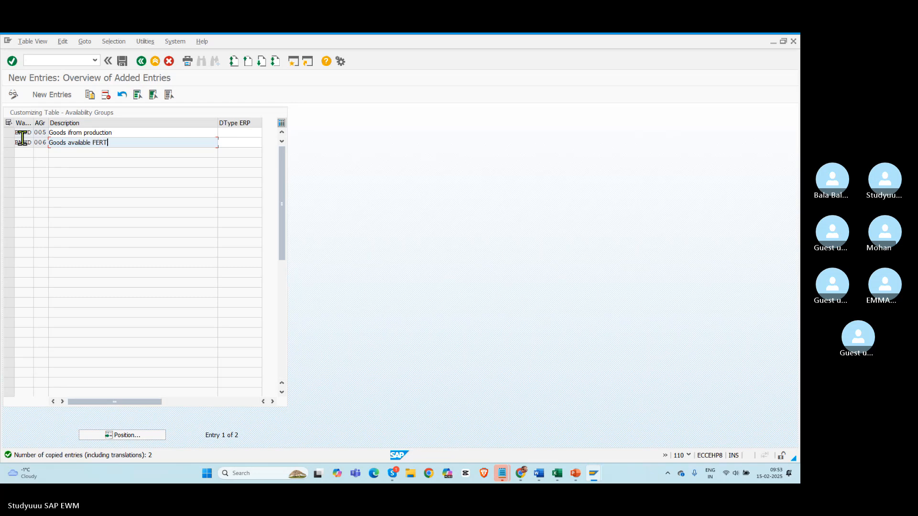
{"action": "left_click", "coordinate": [122, 61]}
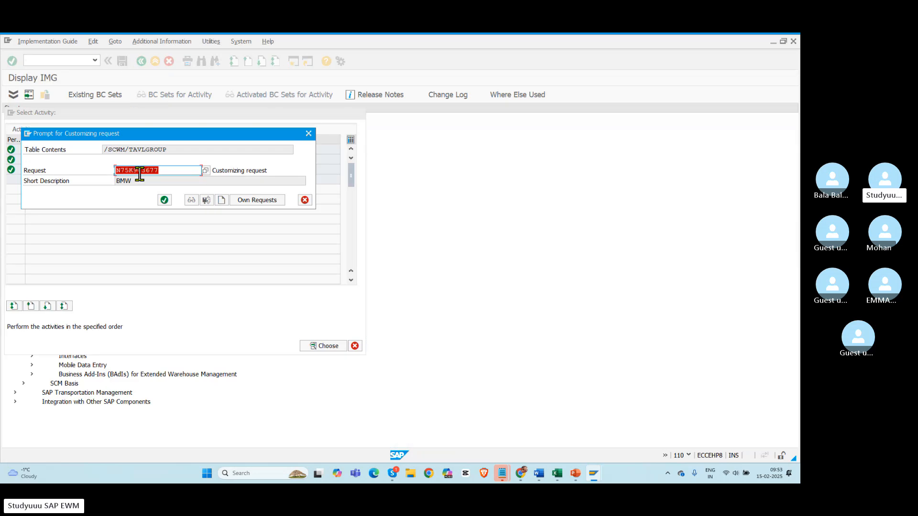
{"action": "left_click", "coordinate": [165, 200]}
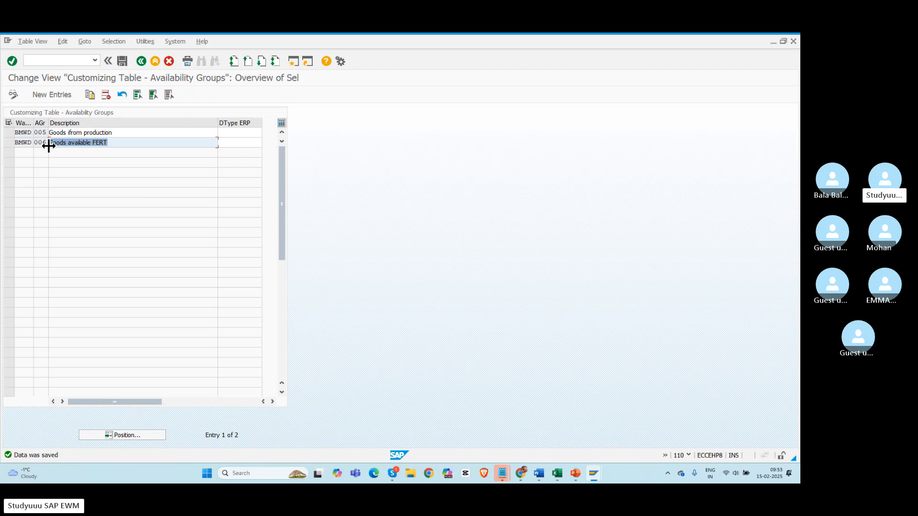
{"action": "left_click", "coordinate": [141, 61]}
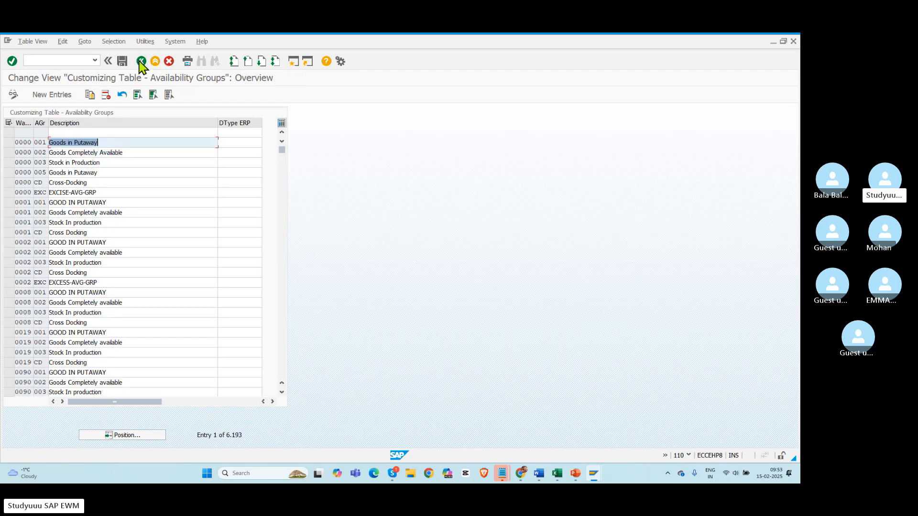
{"action": "left_click", "coordinate": [141, 61]}
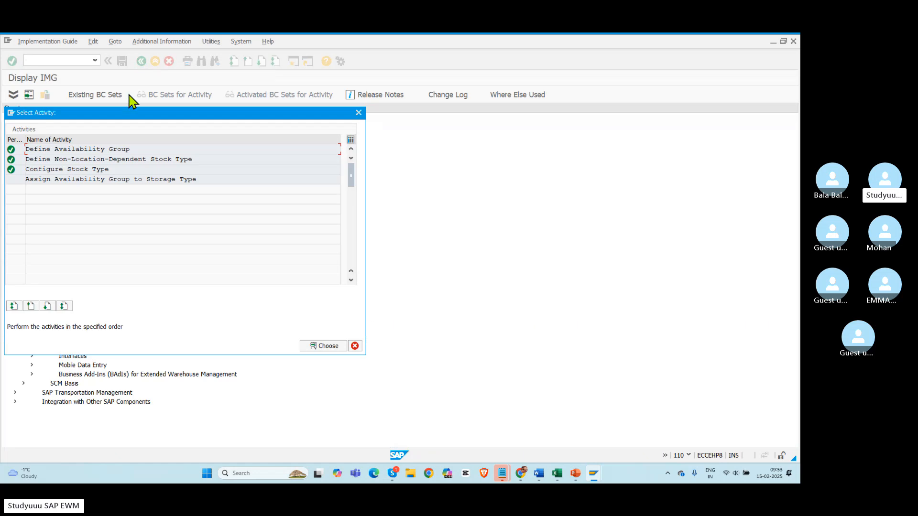
Open Define Non-Location-Dependent Stock Type and position the list at warehouse BMWD.
{"action": "double_click", "coordinate": [66, 160]}
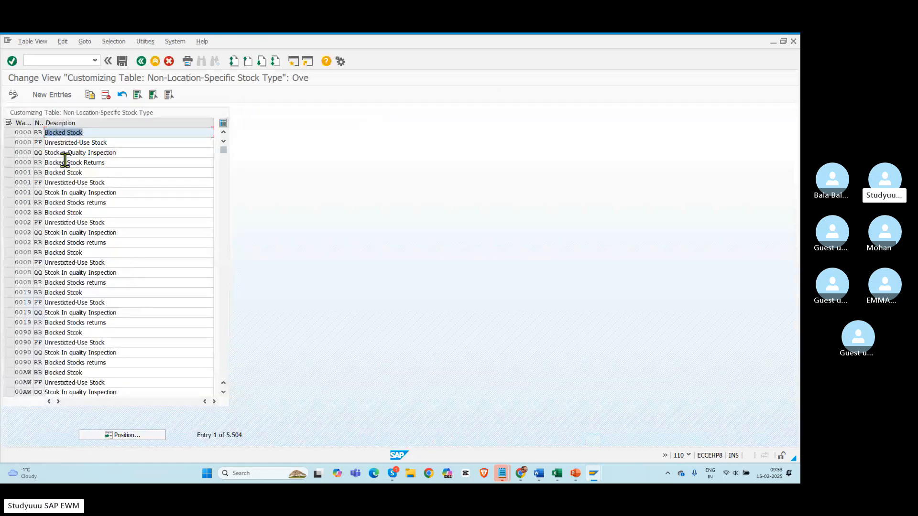
{"action": "left_click", "coordinate": [106, 434]}
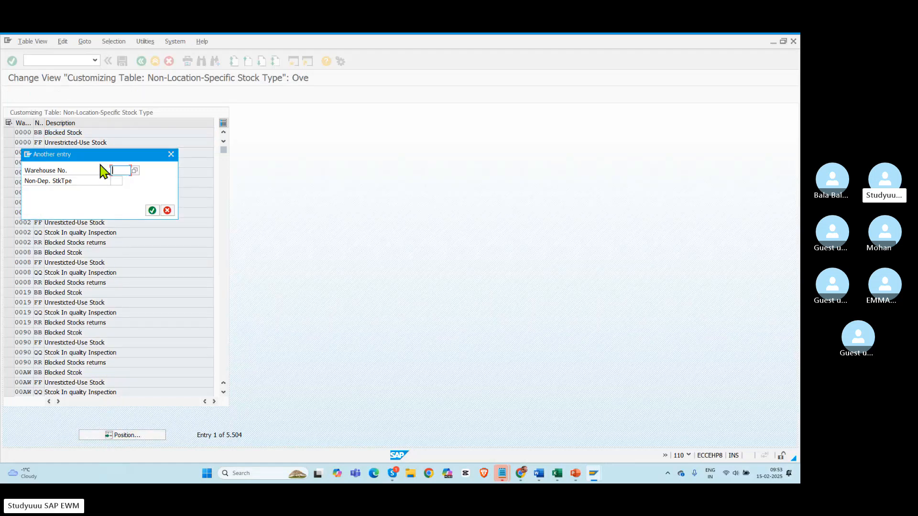
{"action": "type", "text": "BMWD"}
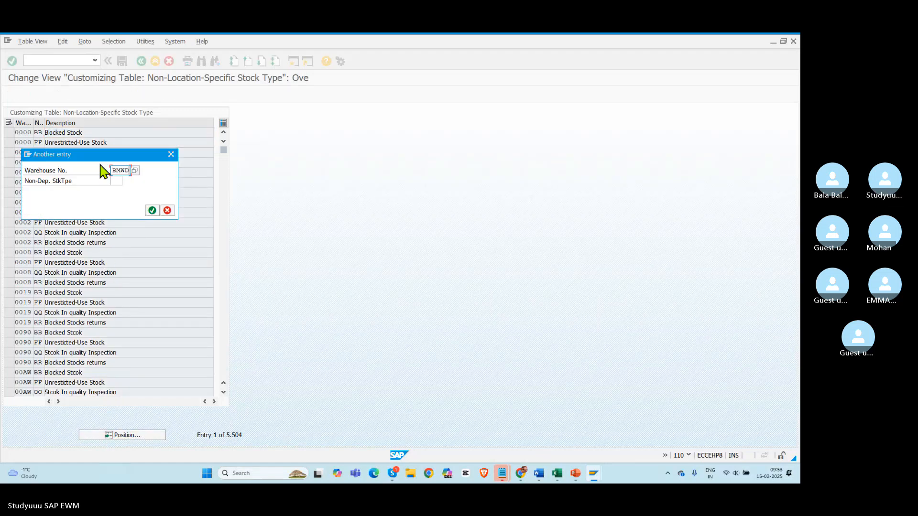
{"action": "key", "text": "Return"}
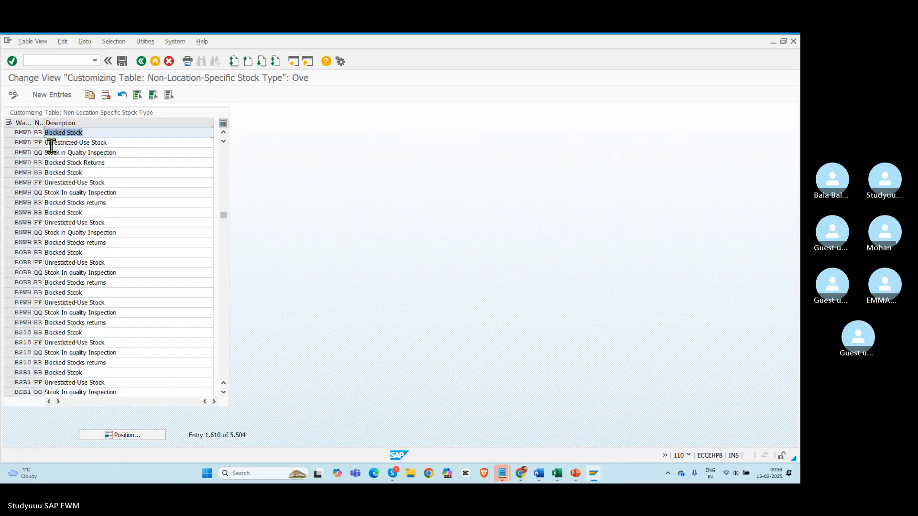
Copy BMWD's unrestricted-use stock type FF as PP, and save the new non-location-dependent entry.
{"action": "left_click", "coordinate": [9, 143]}
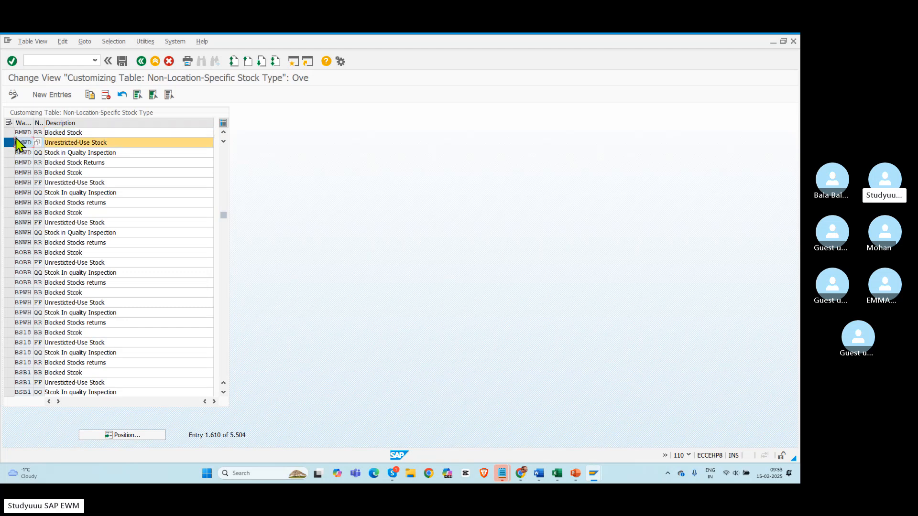
{"action": "left_click", "coordinate": [89, 95]}
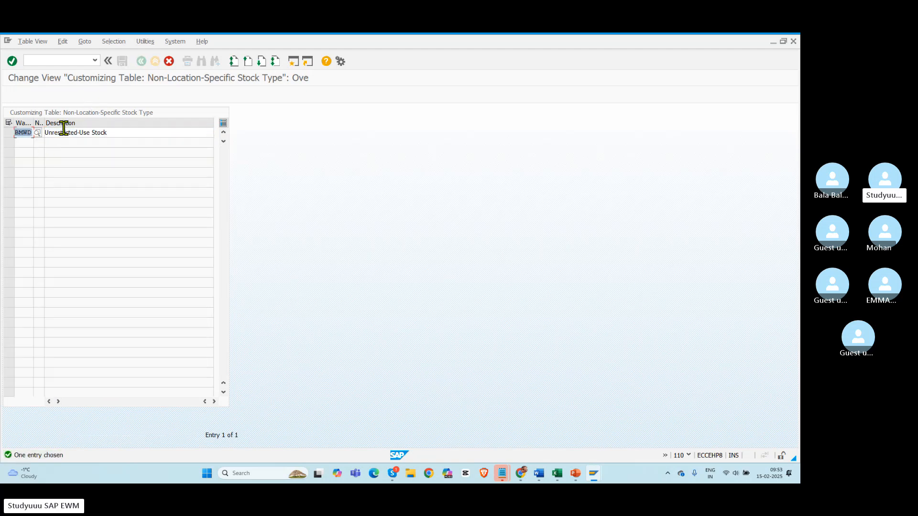
{"action": "left_click", "coordinate": [38, 133]}
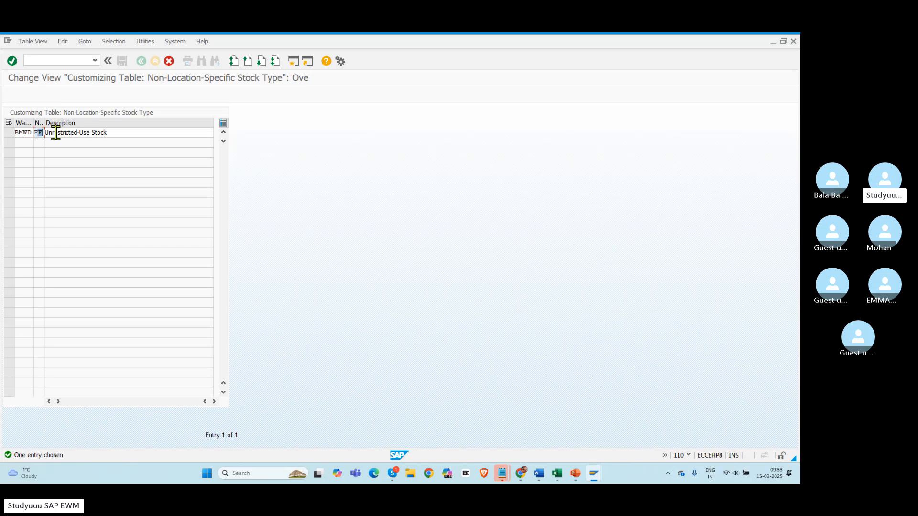
{"action": "type", "text": "PP"}
{"action": "key", "text": "Return"}
{"action": "left_click", "coordinate": [122, 61]}
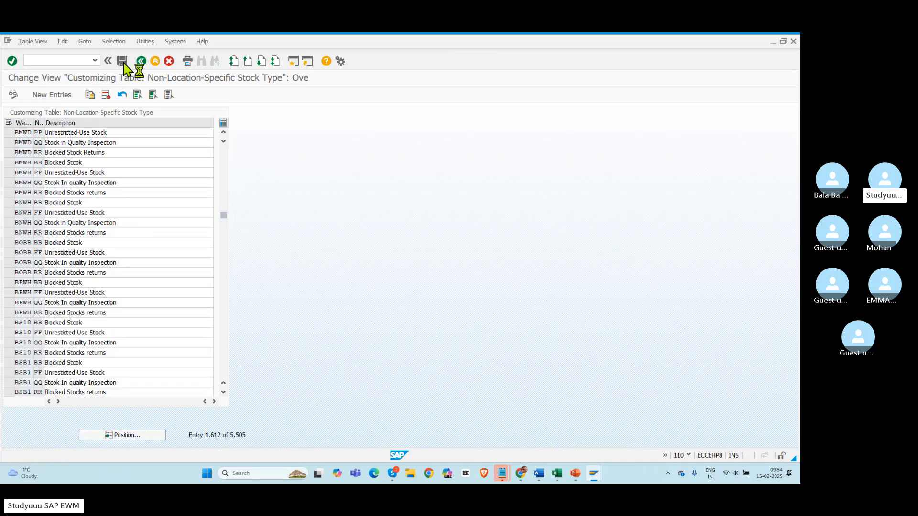
{"action": "left_click", "coordinate": [165, 200]}
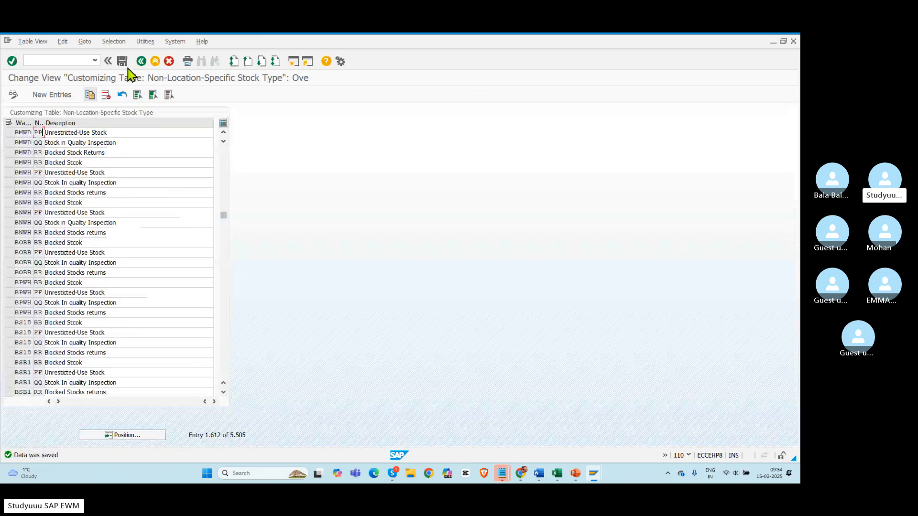
{"action": "left_click", "coordinate": [141, 61]}
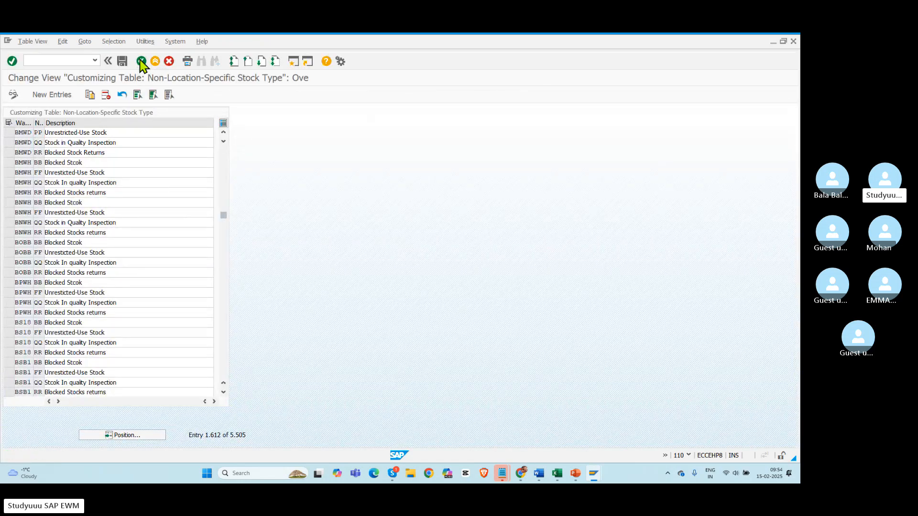
In Configure Stock Type, start copying warehouse BMWD's unrestricted-use stock types F1 and F2.
{"action": "double_click", "coordinate": [63, 170]}
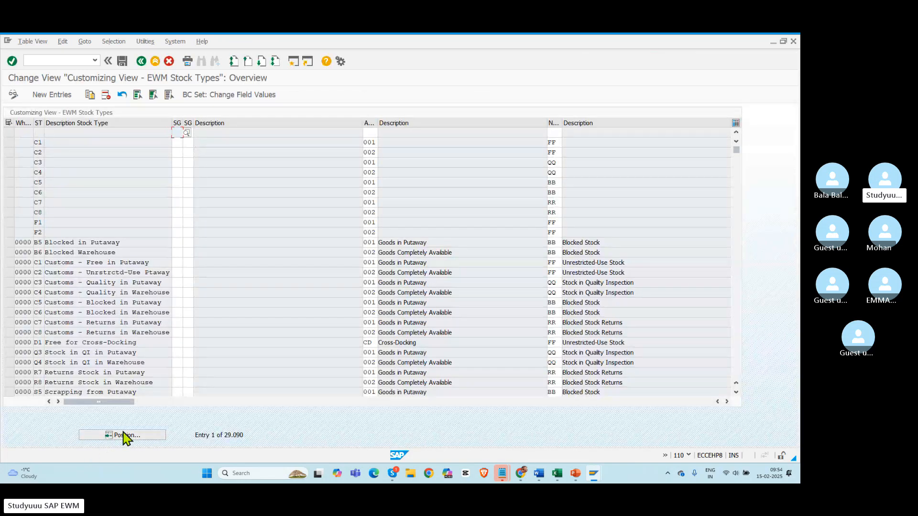
{"action": "left_click", "coordinate": [123, 435]}
{"action": "type", "text": "BMWD"}
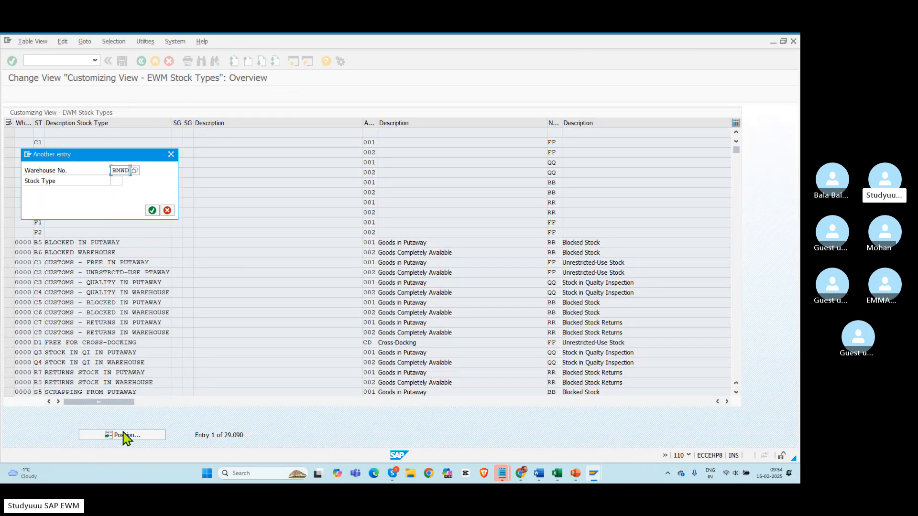
{"action": "key", "text": "Return"}
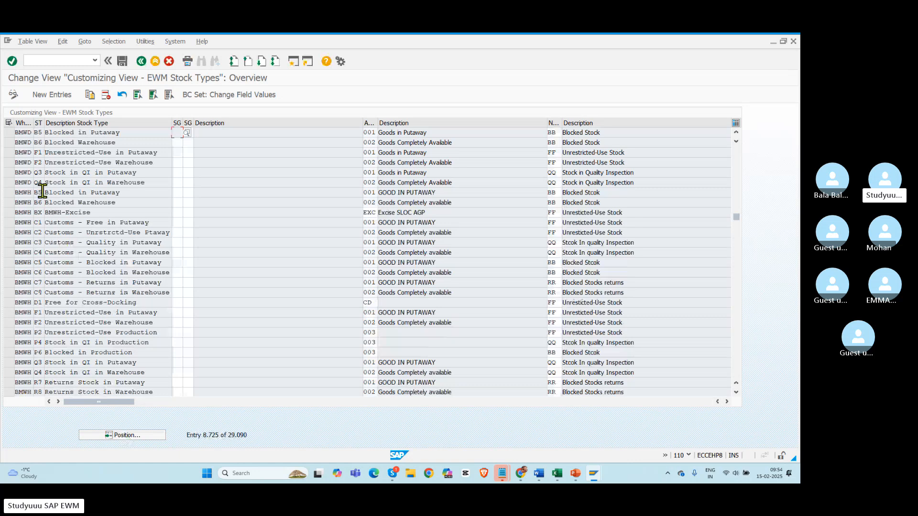
{"action": "left_click", "coordinate": [9, 153]}
{"action": "left_click", "coordinate": [8, 163]}
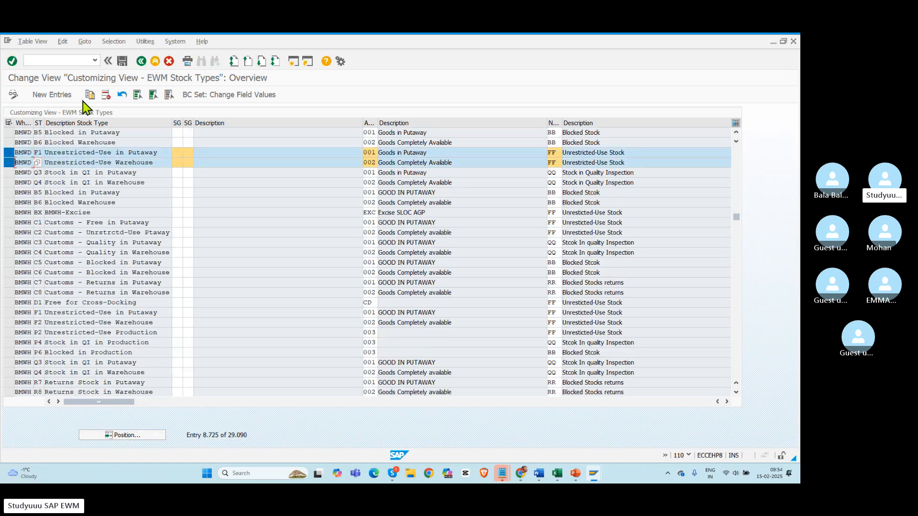
{"action": "left_click", "coordinate": [90, 95]}
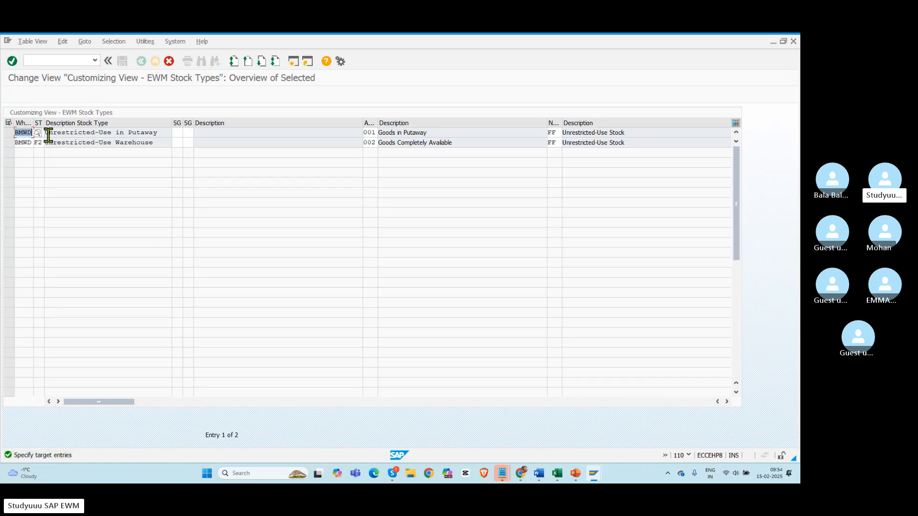
Browse the existing stock type codes for the copied F1 entry, and leave the stock type configuration without copying.
{"action": "left_click", "coordinate": [38, 132]}
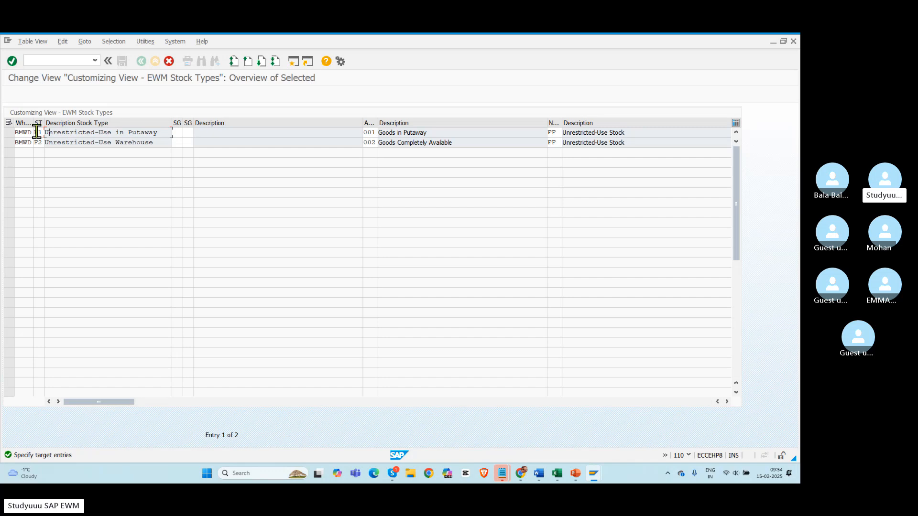
{"action": "double_click", "coordinate": [37, 132]}
{"action": "left_click", "coordinate": [49, 133]}
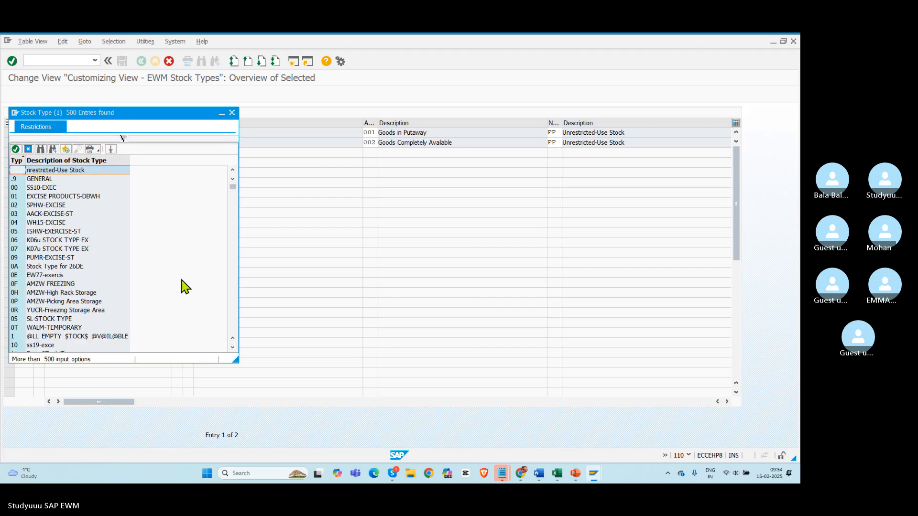
{"action": "left_click", "coordinate": [234, 219]}
{"action": "left_click", "coordinate": [234, 219]}
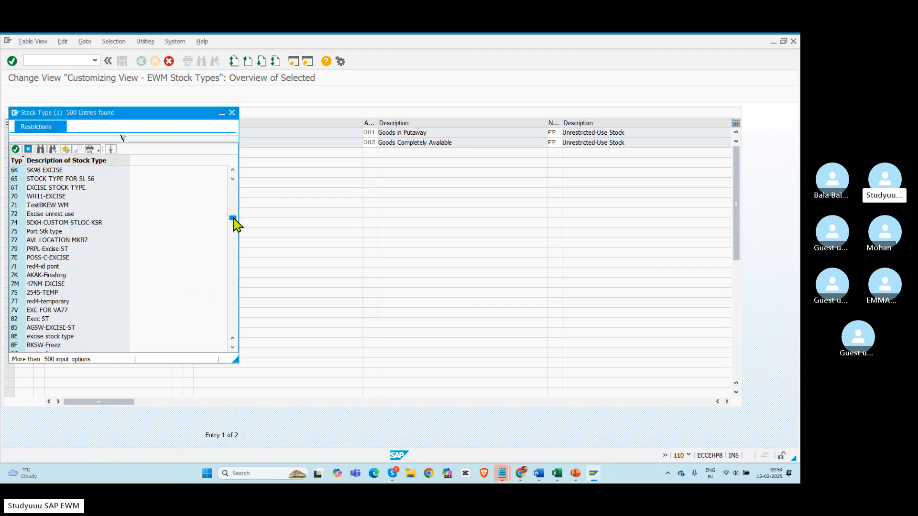
{"action": "left_click_drag", "start_coordinate": [233, 219], "coordinate": [229, 263]}
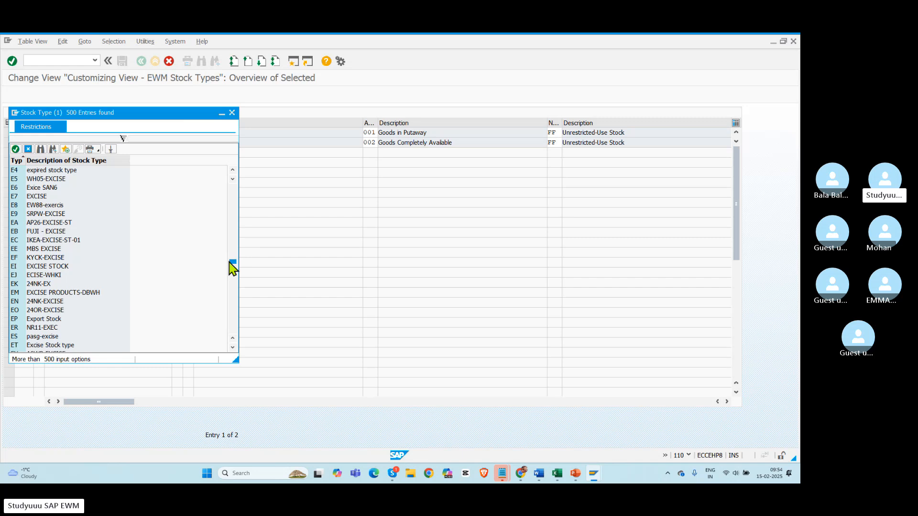
{"action": "left_click", "coordinate": [232, 113]}
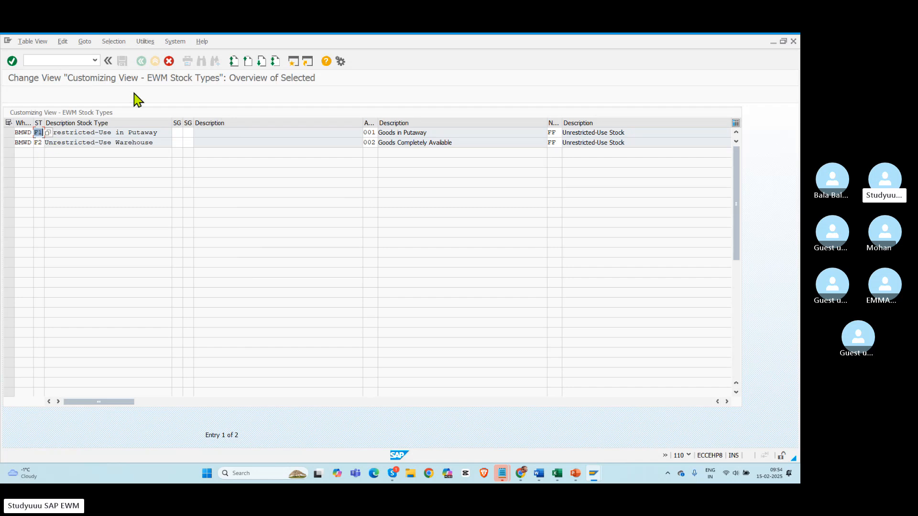
{"action": "left_click", "coordinate": [169, 61]}
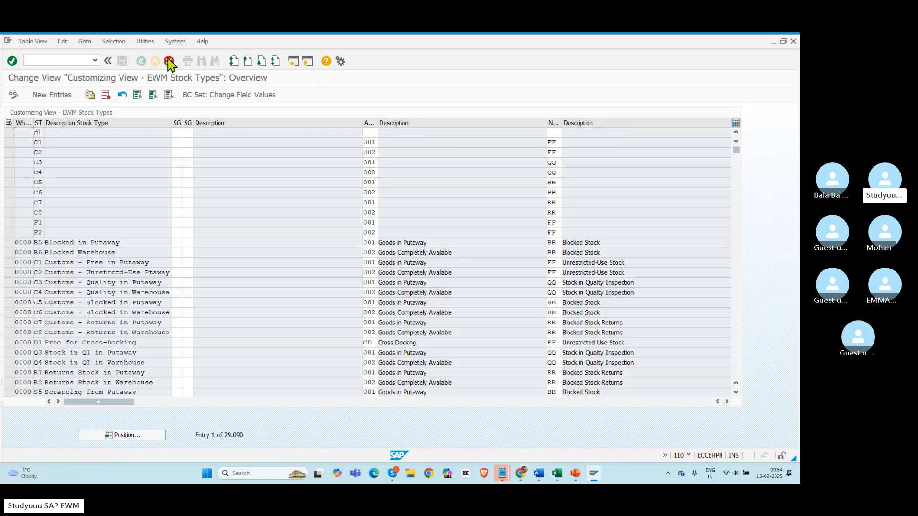
{"action": "left_click", "coordinate": [168, 61]}
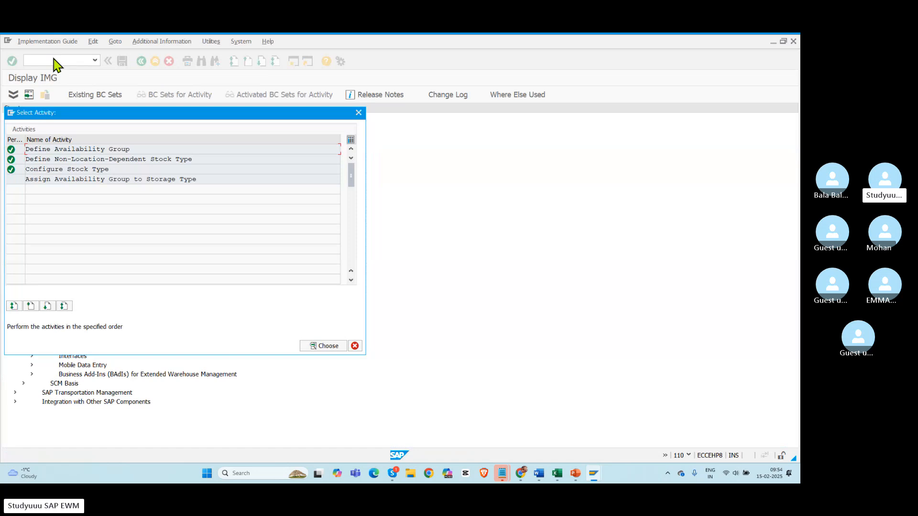
Open a new GUI window alongside the activity selection.
{"action": "left_click", "coordinate": [11, 114]}
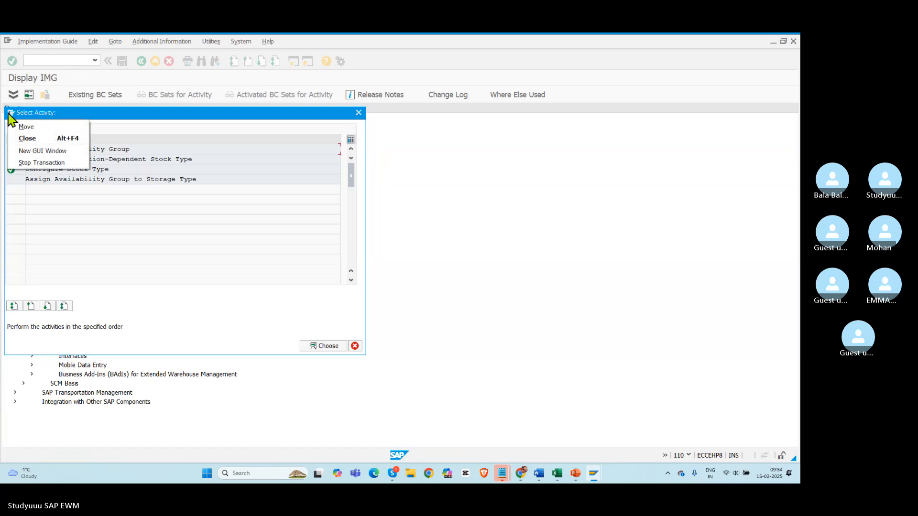
{"action": "left_click", "coordinate": [52, 151]}
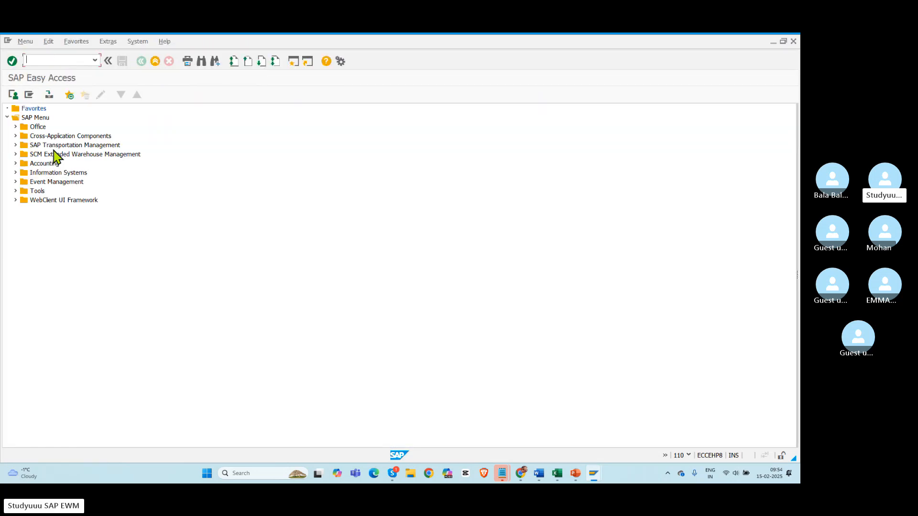
Open transaction SPRO, display the SAP Customizing Implementation Guide, and expand SCM Extended Warehouse Management down to SCM Basis.
{"action": "type", "text": "spro"}
{"action": "key", "text": "Return"}
{"action": "left_click", "coordinate": [38, 97]}
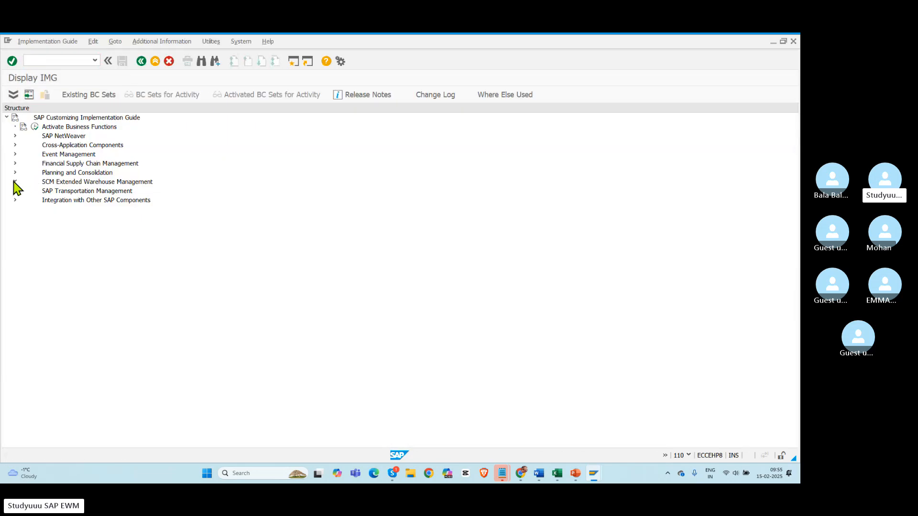
{"action": "left_click", "coordinate": [15, 182]}
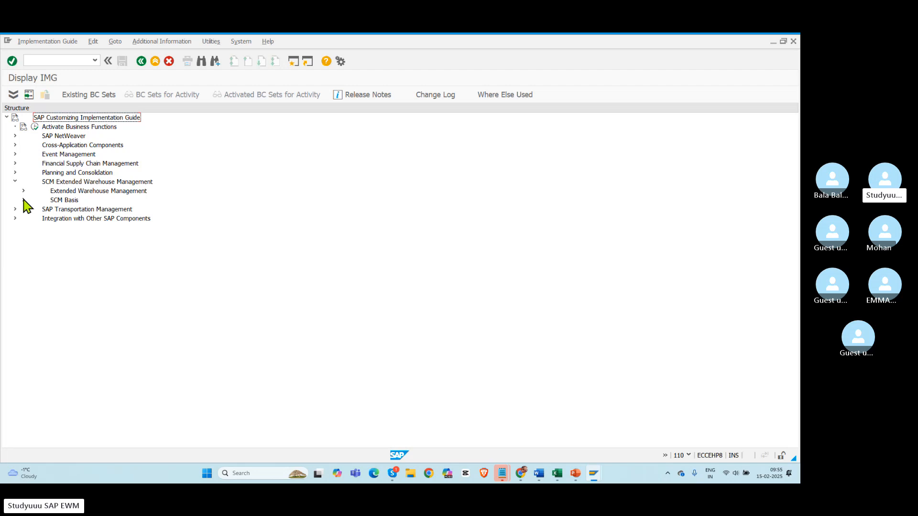
{"action": "left_click", "coordinate": [23, 199]}
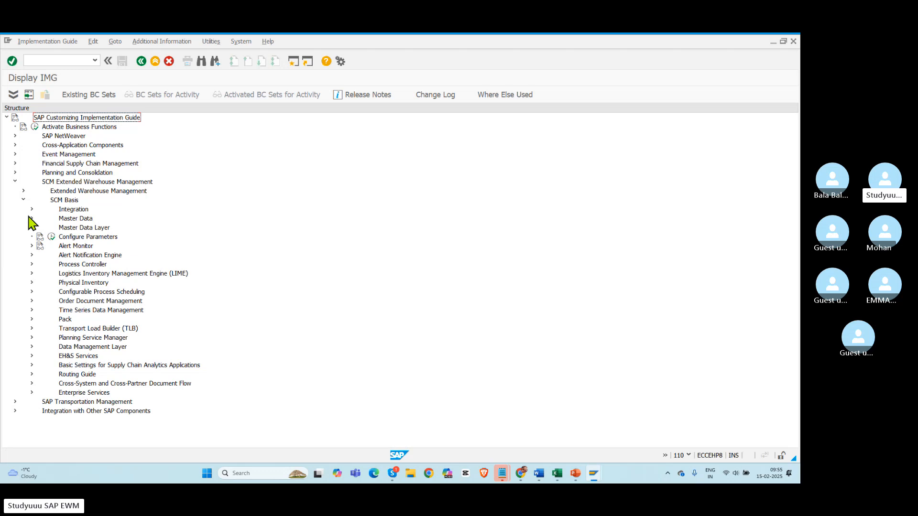
Look through the Master Data and Integration nodes of SCM Basis.
{"action": "left_click", "coordinate": [31, 217]}
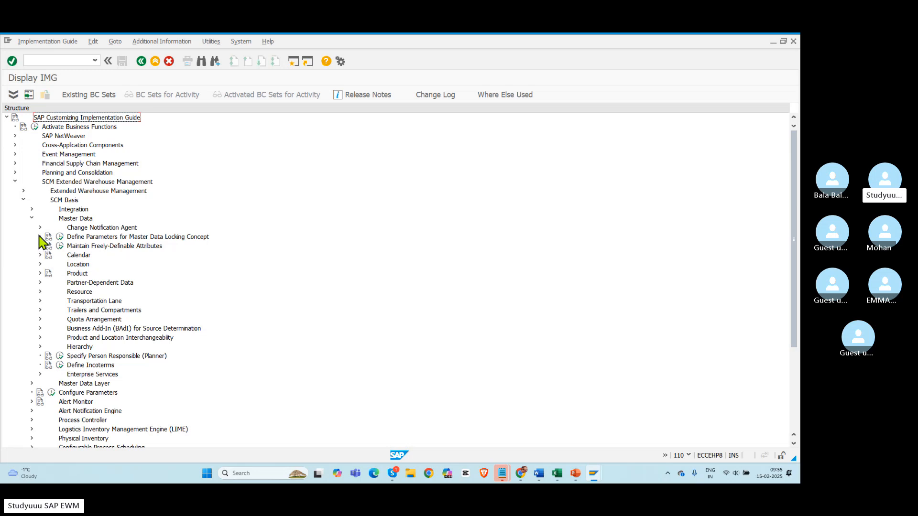
{"action": "left_click", "coordinate": [32, 218]}
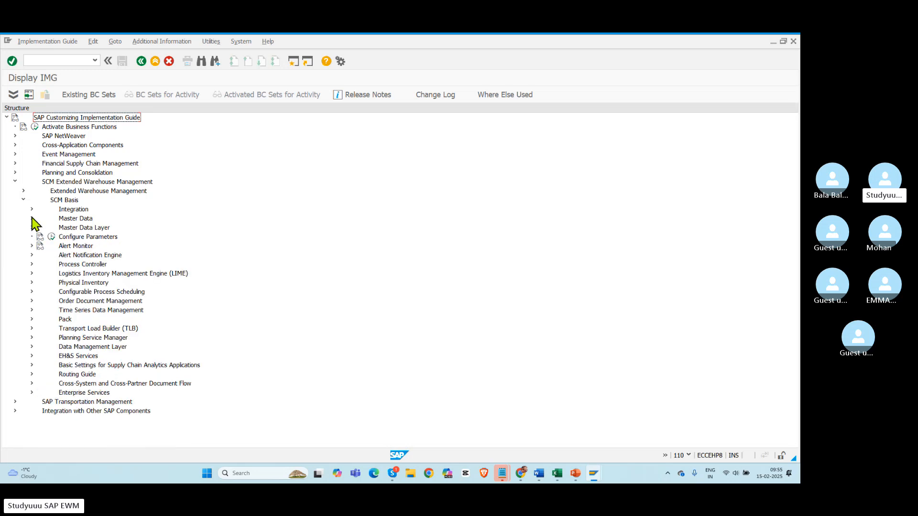
{"action": "left_click", "coordinate": [31, 209]}
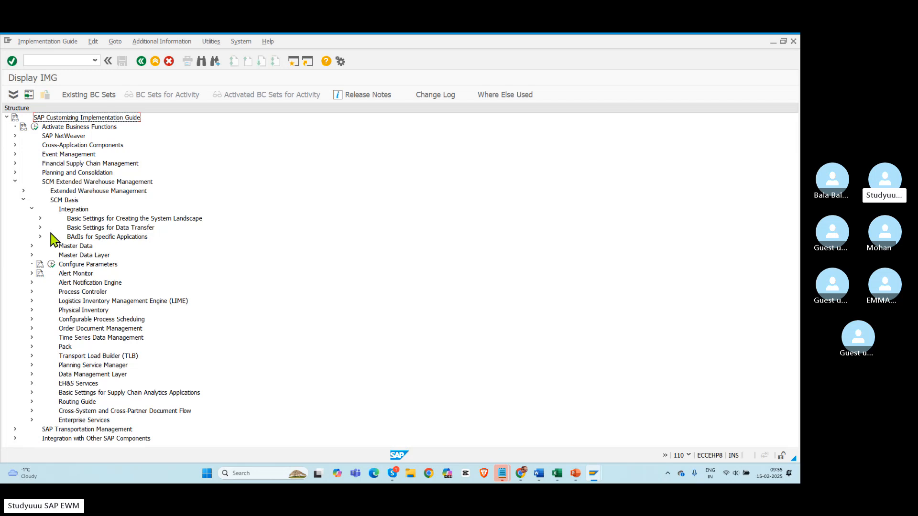
Search the IMG structure for "stock type" and go to the Define Stock Types hit in Extended Warehouse Management.
{"action": "key", "text": "ctrl+f"}
{"action": "type", "text": "s"}
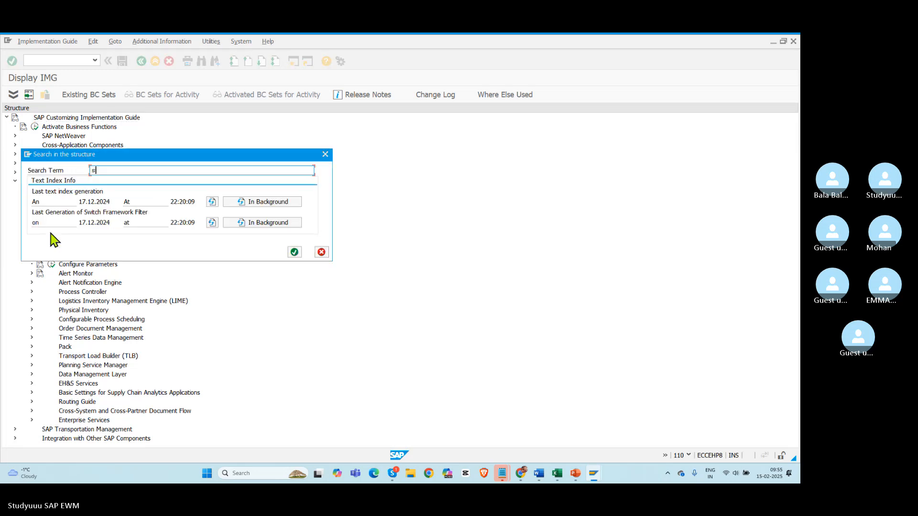
{"action": "type", "text": "tock type"}
{"action": "key", "text": "Return"}
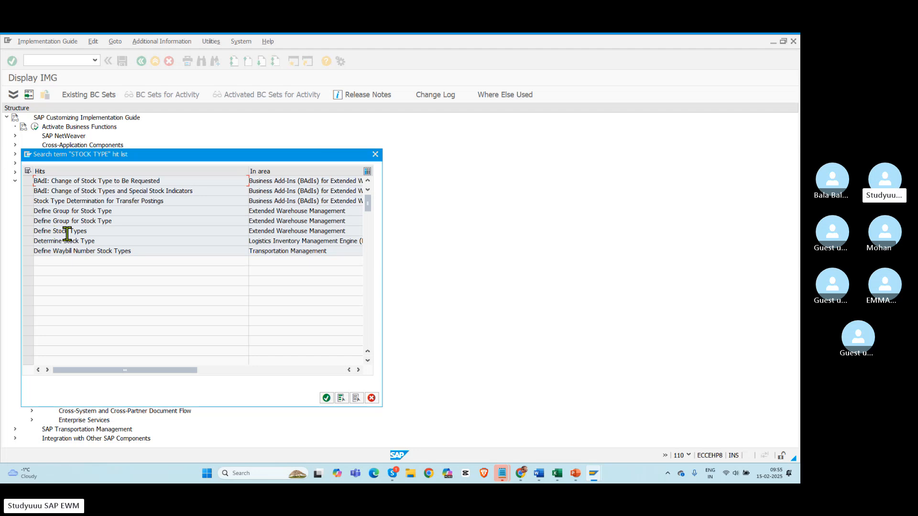
{"action": "double_click", "coordinate": [109, 231]}
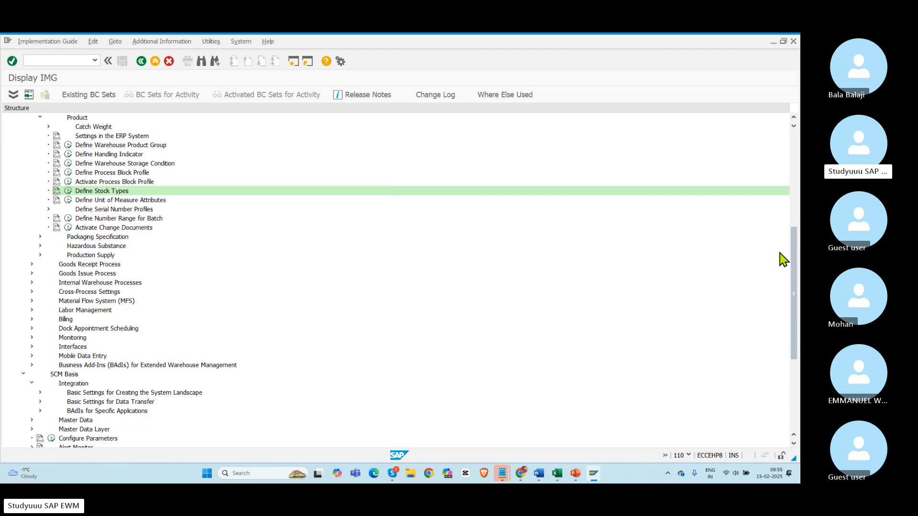
View the Define Stock Types table under the Product master data, and return to the IMG.
{"action": "scroll", "coordinate": [788, 227], "scroll_direction": "up", "scroll_amount": 5}
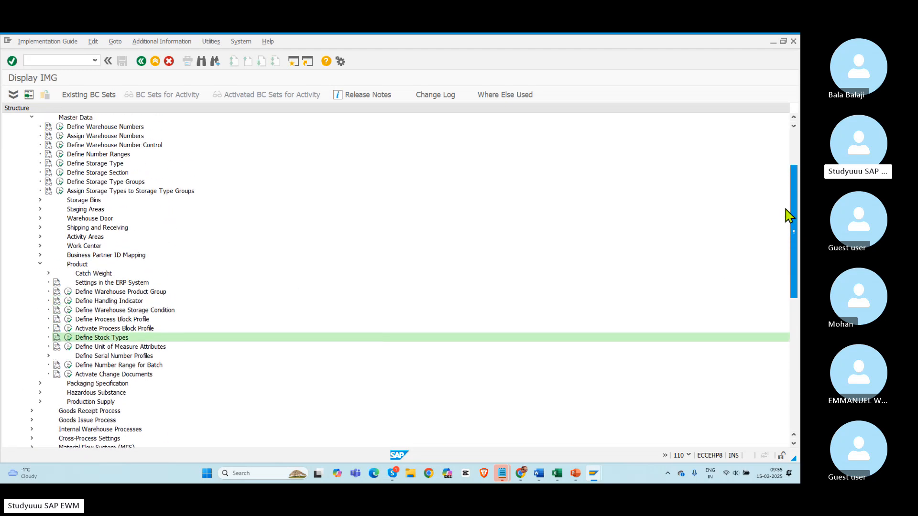
{"action": "left_click_drag", "start_coordinate": [784, 210], "coordinate": [784, 257]}
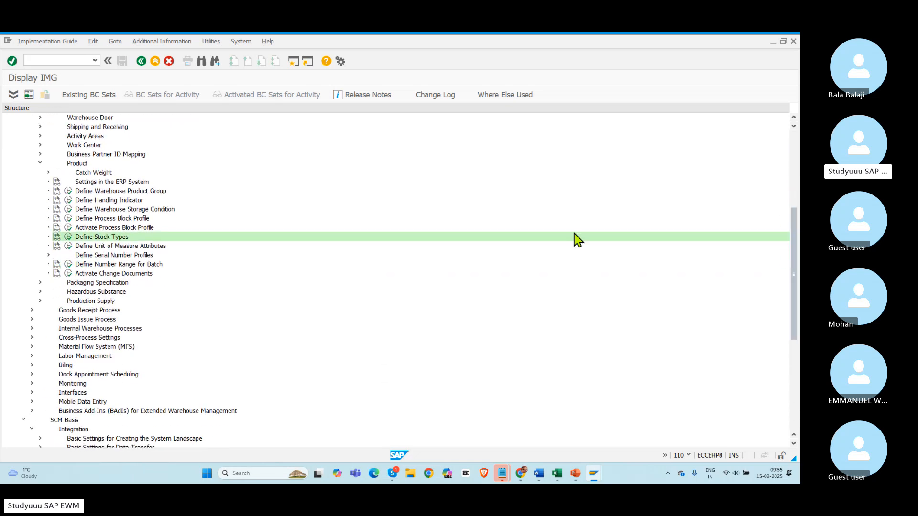
{"action": "left_click", "coordinate": [68, 237]}
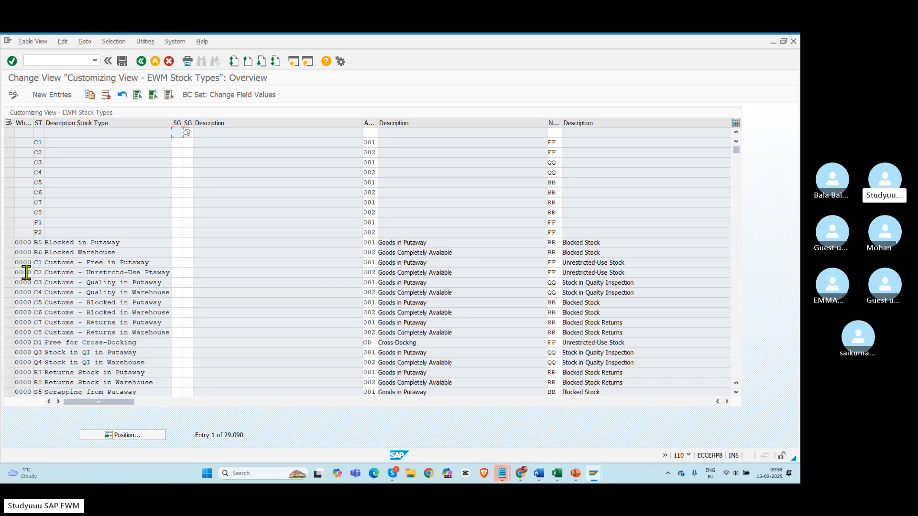
{"action": "left_click", "coordinate": [141, 61]}
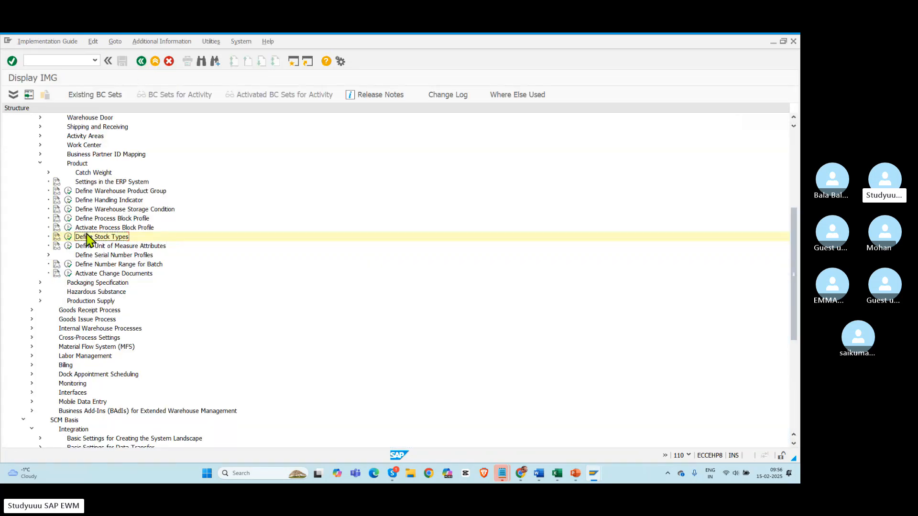
Collapse the Extended Warehouse Management subtree with its Product and Master Data nodes, and the Integration node under SCM Basis.
{"action": "left_click", "coordinate": [40, 163]}
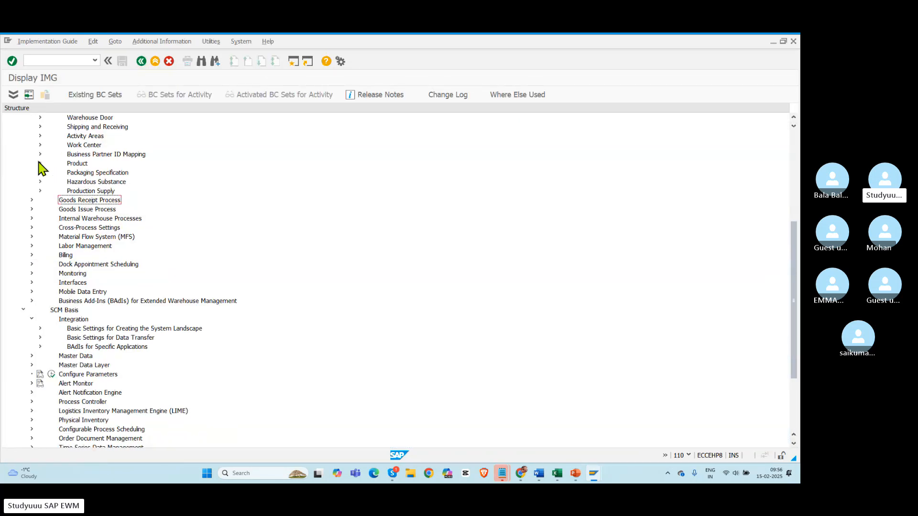
{"action": "left_click_drag", "start_coordinate": [793, 256], "coordinate": [792, 190]}
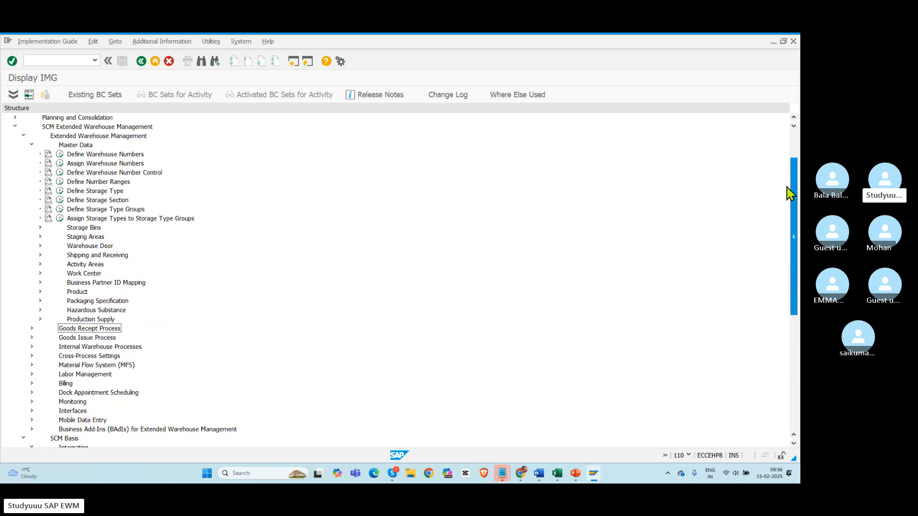
{"action": "left_click", "coordinate": [32, 145]}
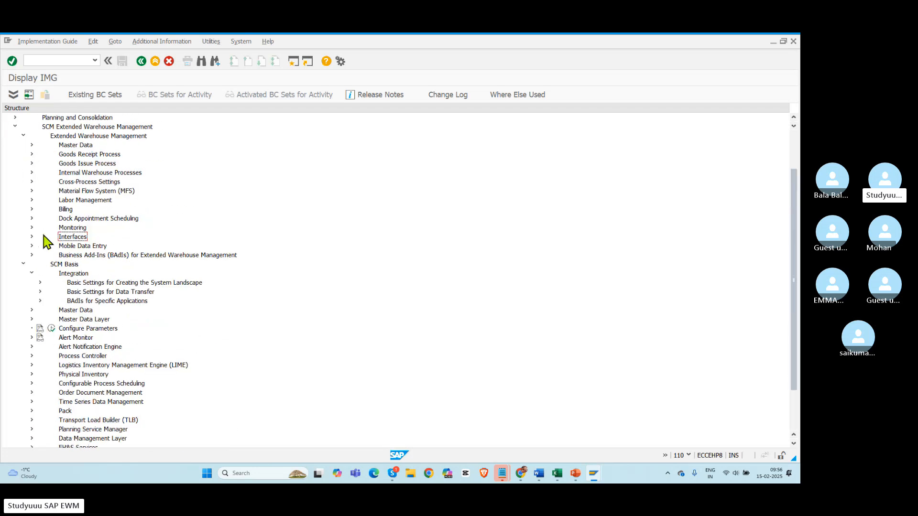
{"action": "left_click", "coordinate": [22, 136]}
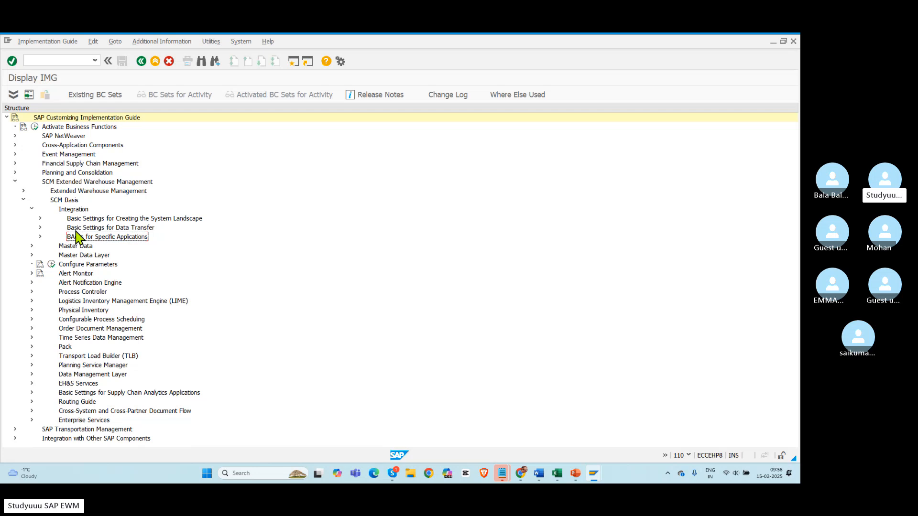
{"action": "left_click", "coordinate": [32, 209]}
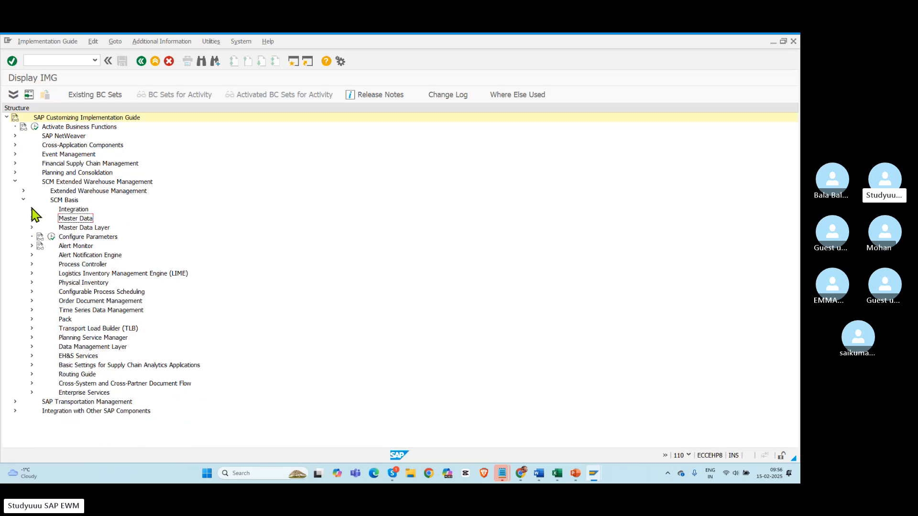
Expand Logistics Inventory Management Engine (LIME) under SCM Basis and check its Basic Settings and Business Add-Ins nodes.
{"action": "left_click", "coordinate": [89, 266]}
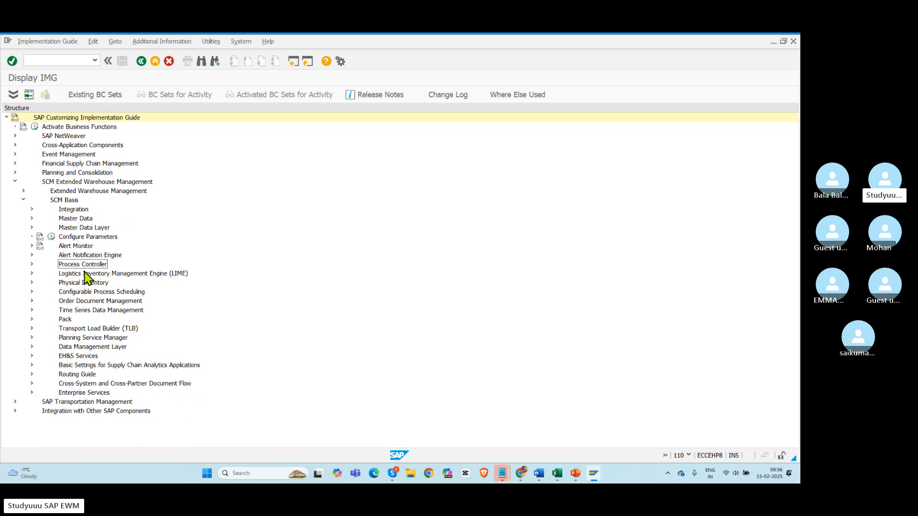
{"action": "left_click", "coordinate": [32, 274]}
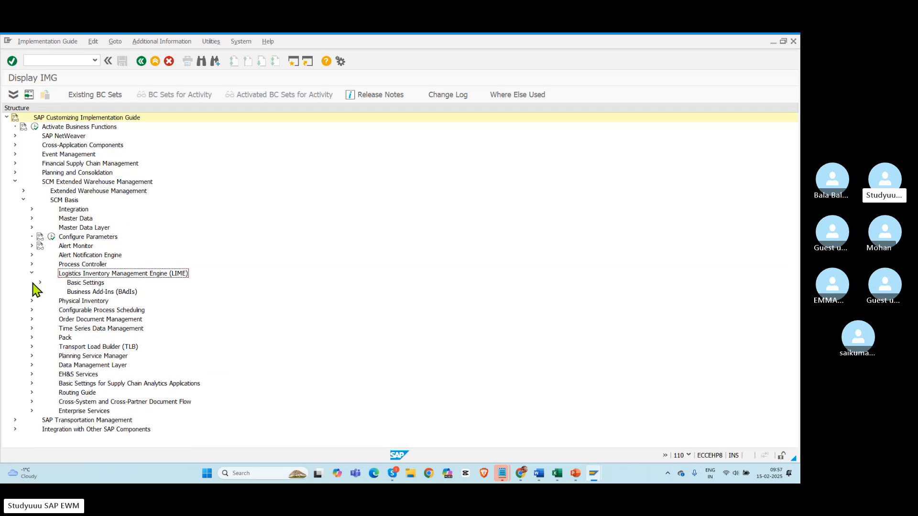
{"action": "left_click", "coordinate": [40, 282]}
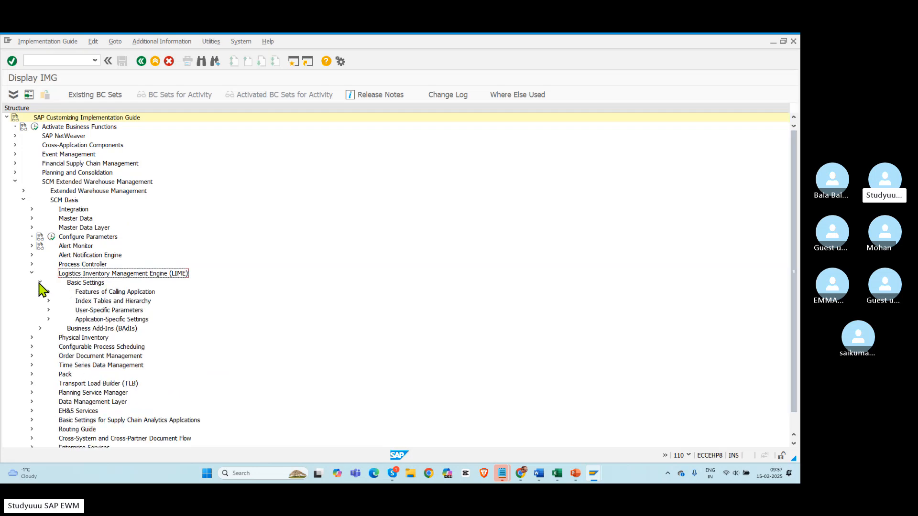
{"action": "left_click", "coordinate": [41, 282]}
{"action": "left_click", "coordinate": [41, 291]}
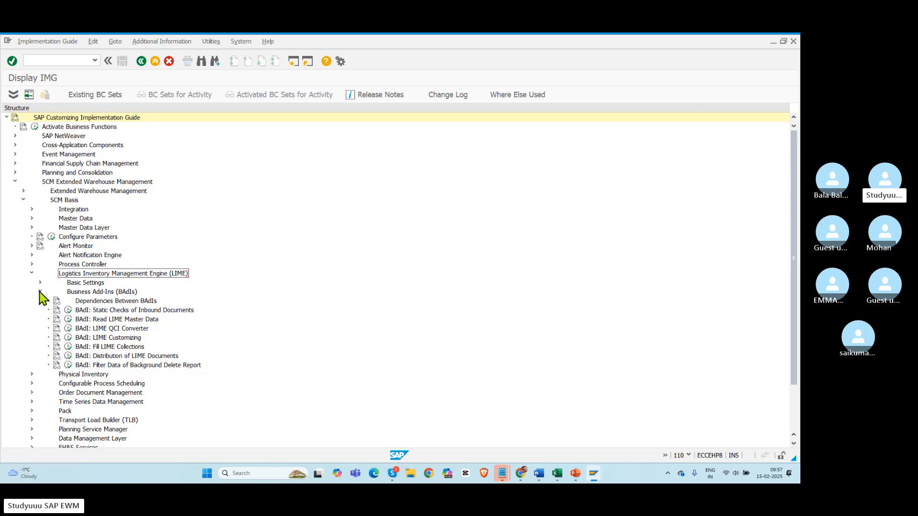
{"action": "left_click", "coordinate": [41, 292]}
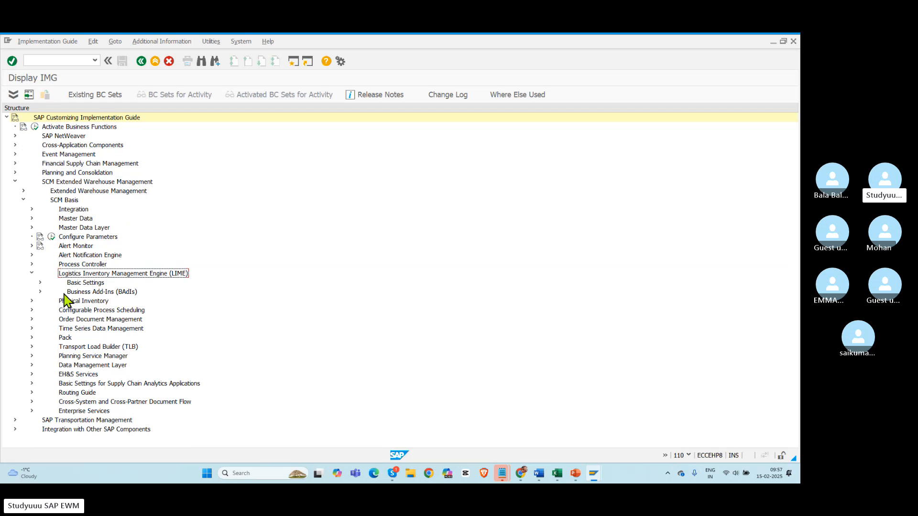
Open the Determine Stock Type activity from LIME's Basic Settings, under Application-Specific Settings.
{"action": "left_click", "coordinate": [40, 282]}
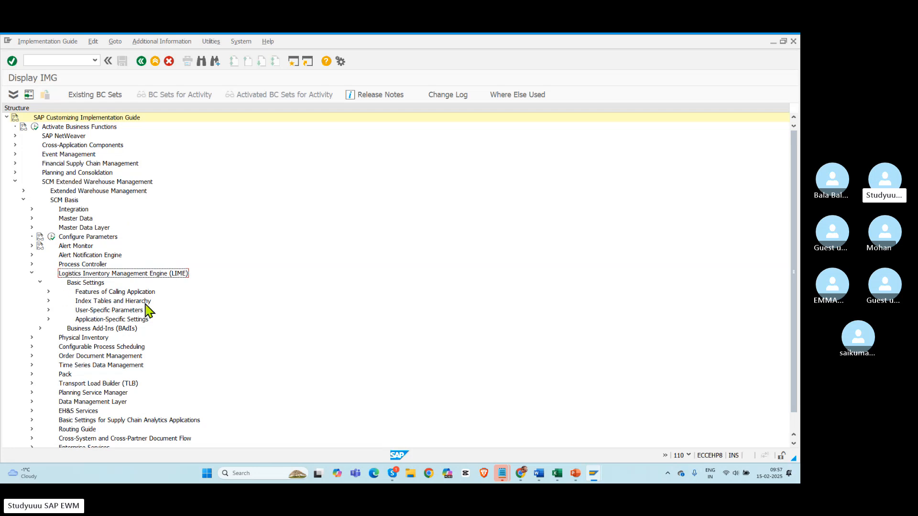
{"action": "left_click", "coordinate": [48, 319]}
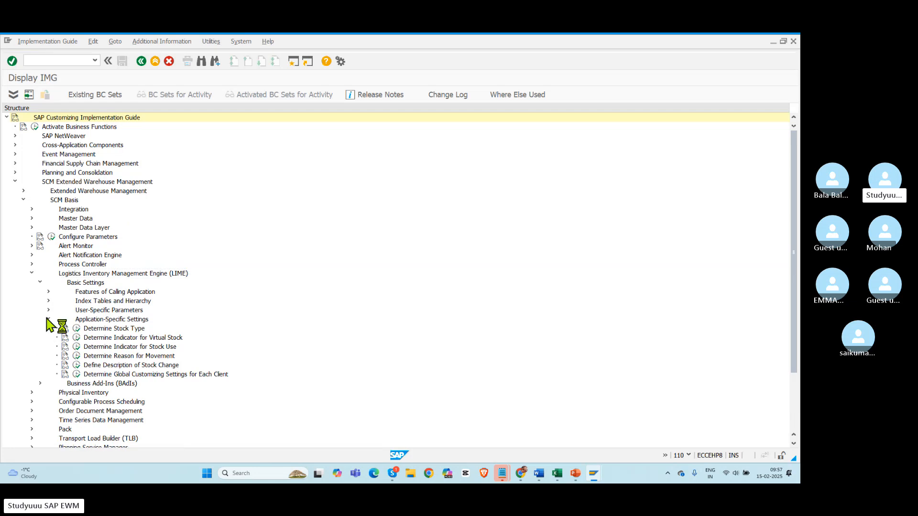
{"action": "left_click", "coordinate": [108, 329]}
{"action": "left_click", "coordinate": [77, 329]}
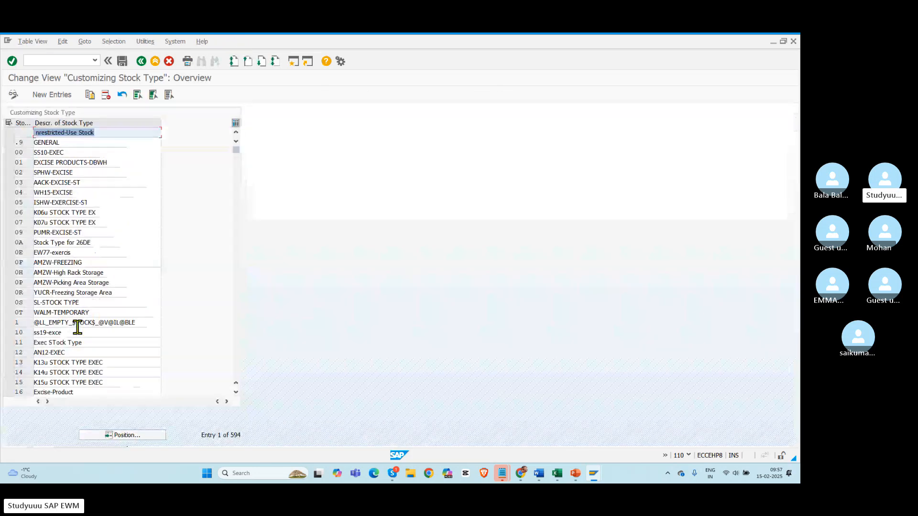
Position the stock type table at F1 and start copying the entries F1 and F2.
{"action": "left_click", "coordinate": [115, 434]}
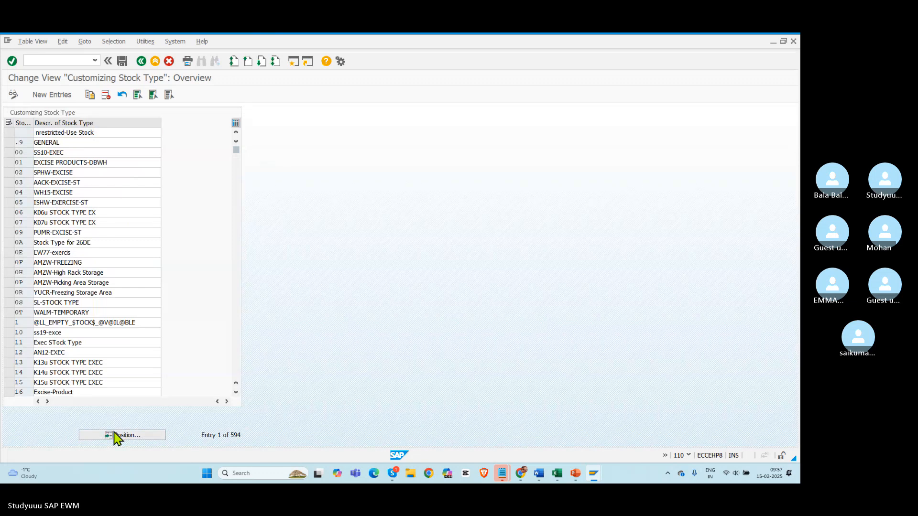
{"action": "type", "text": "F1"}
{"action": "key", "text": "Return"}
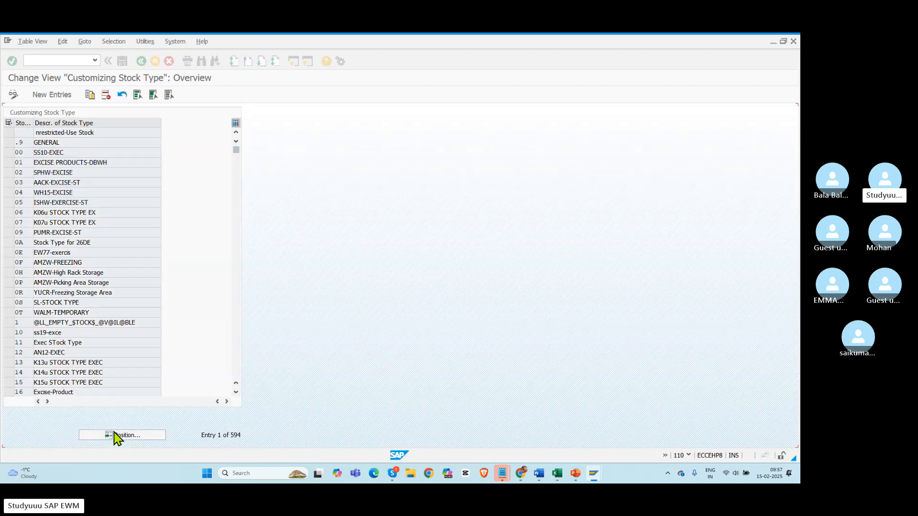
{"action": "left_click", "coordinate": [9, 133]}
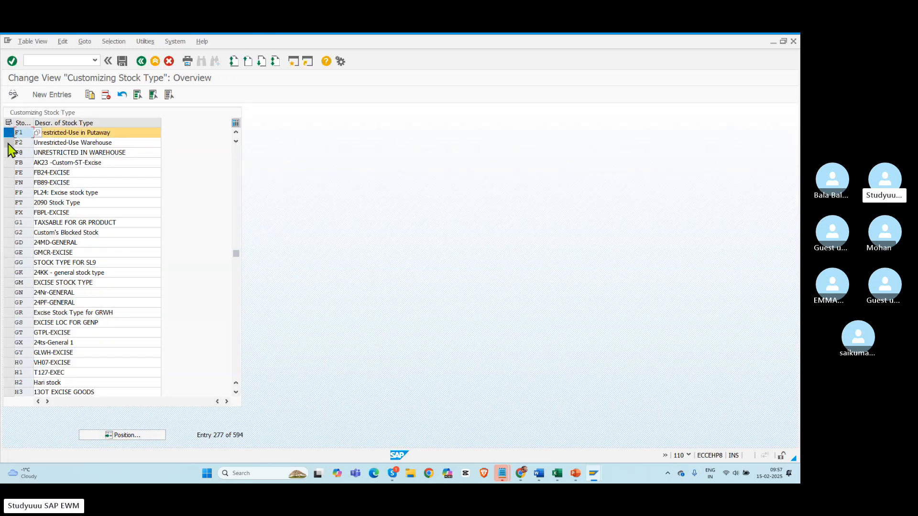
{"action": "left_click", "coordinate": [9, 142]}
{"action": "left_click", "coordinate": [89, 95]}
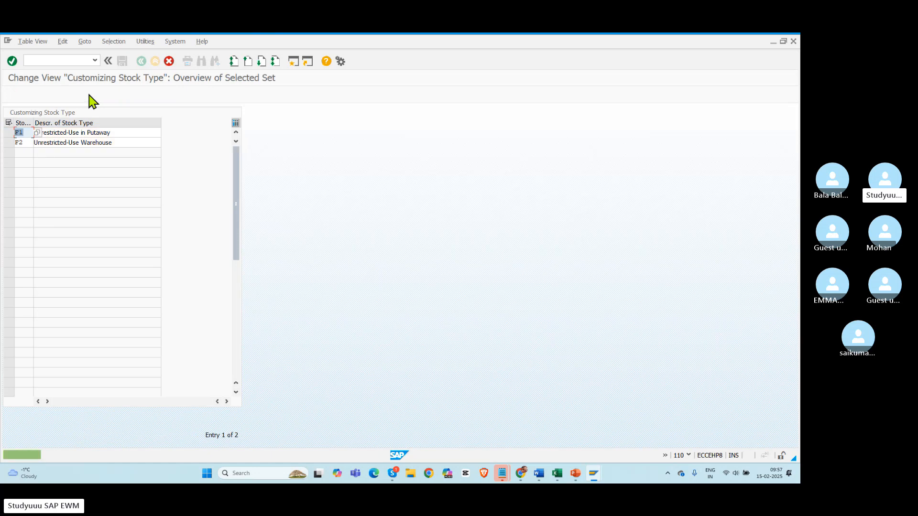
Enter P1 and P2 as the new stock type codes for the copied F1 and F2 entries.
{"action": "type", "text": "P1"}
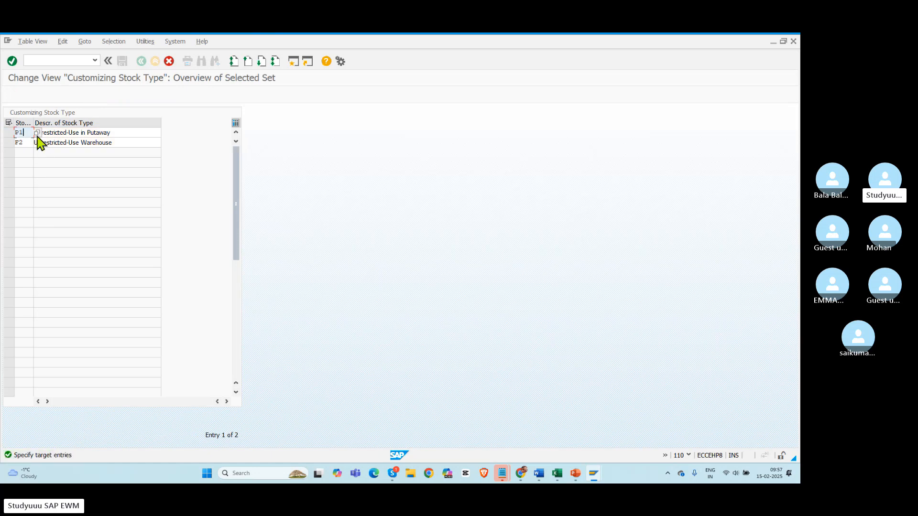
{"action": "double_click", "coordinate": [19, 142]}
{"action": "type", "text": "P2"}
{"action": "key", "text": "Return"}
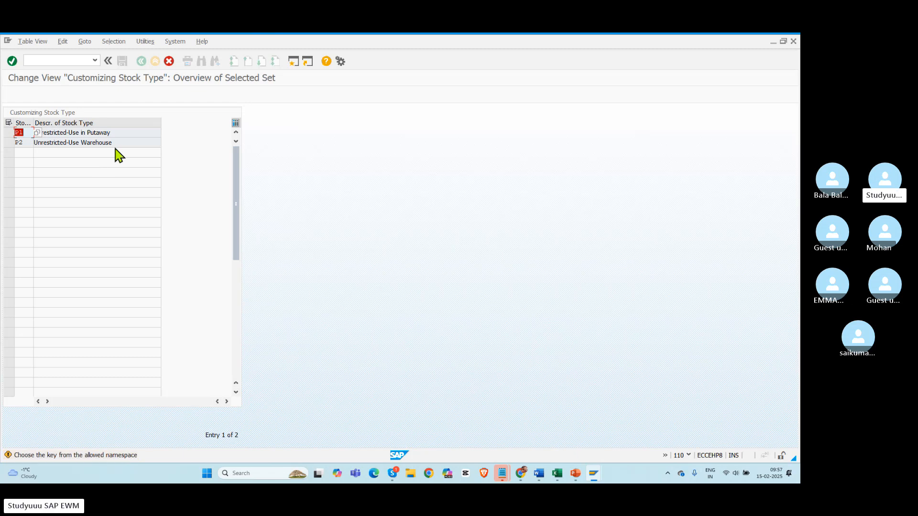
{"action": "key", "text": "Return"}
{"action": "key", "text": "Return"}
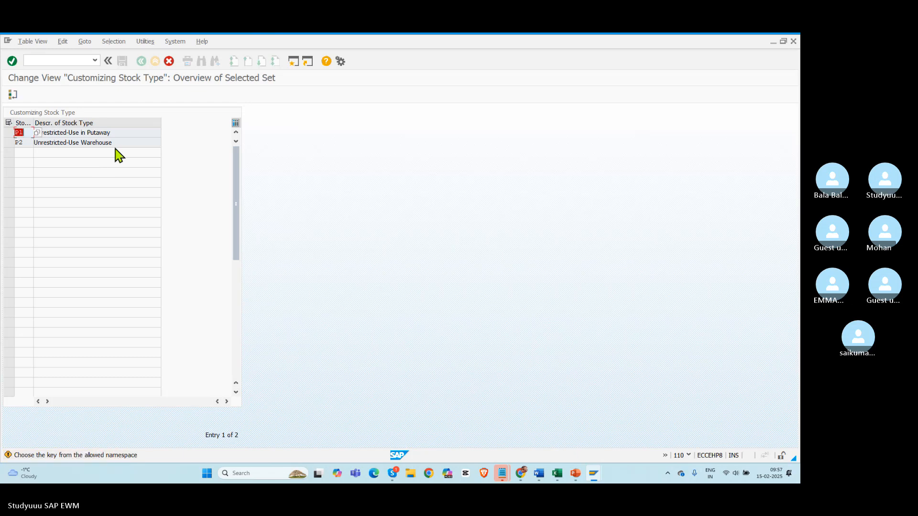
Look through the list of existing stock type codes and cancel the copying of F1 and F2.
{"action": "left_click", "coordinate": [36, 132]}
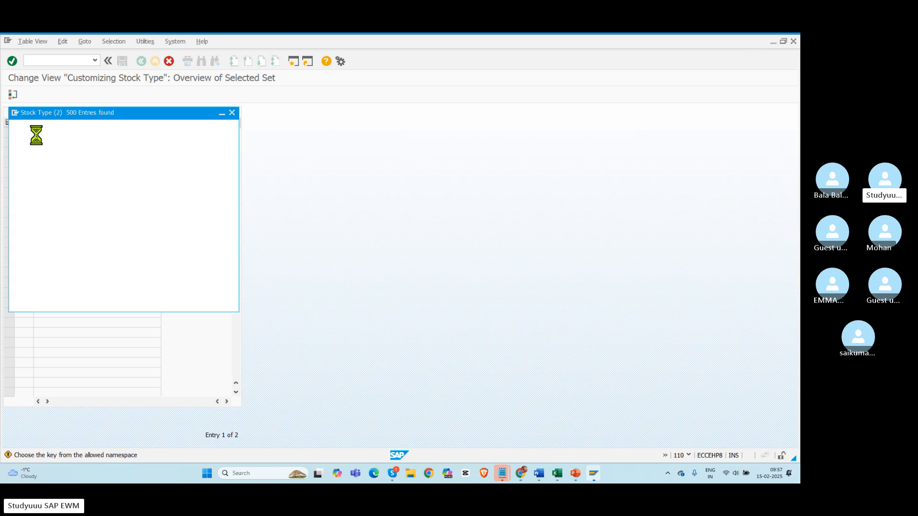
{"action": "left_click_drag", "start_coordinate": [232, 190], "coordinate": [233, 293]}
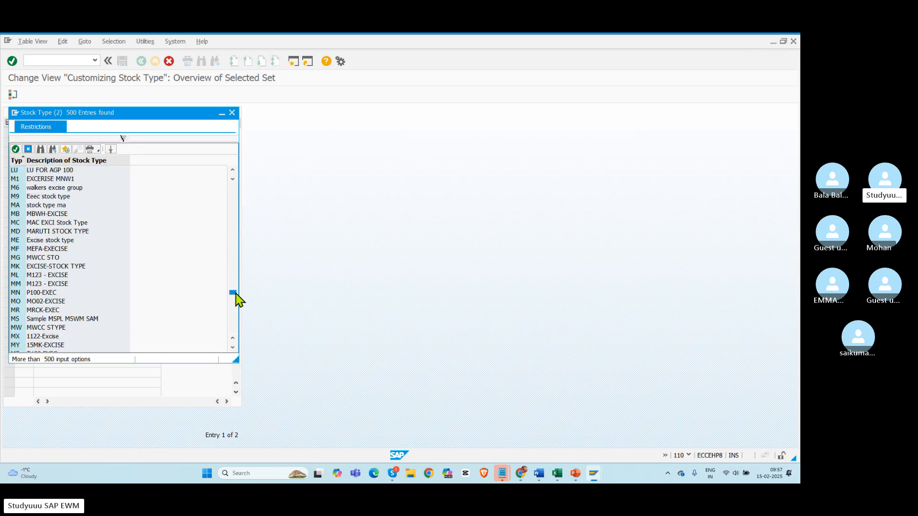
{"action": "left_click", "coordinate": [233, 113]}
{"action": "left_click", "coordinate": [169, 61]}
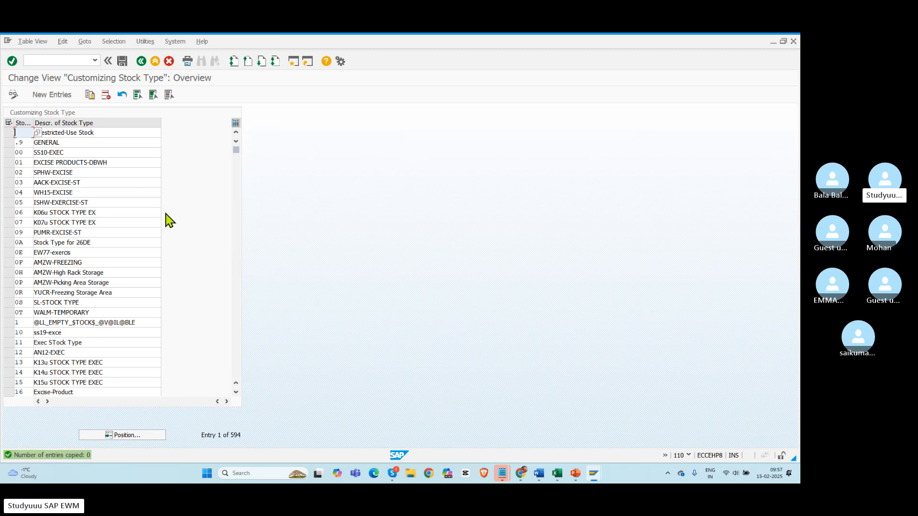
Position the stock type table at P1, examine the existing P1 and P2 entries, and return to the implementation guide.
{"action": "left_click", "coordinate": [122, 435]}
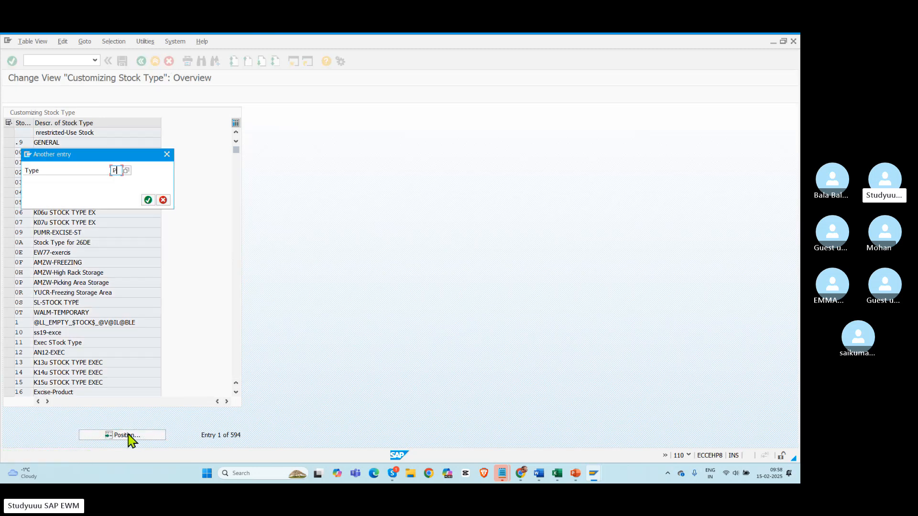
{"action": "type", "text": "P1"}
{"action": "key", "text": "Return"}
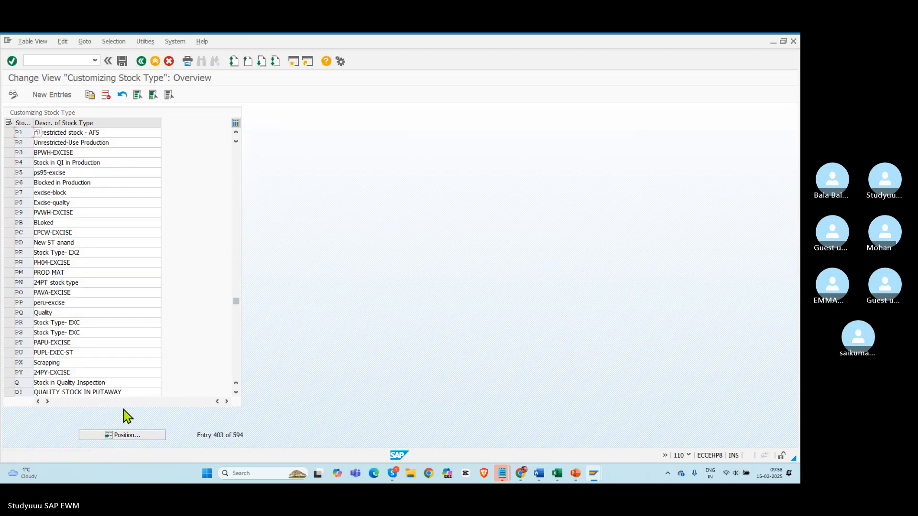
{"action": "left_click", "coordinate": [94, 132]}
{"action": "left_click_drag", "start_coordinate": [120, 133], "coordinate": [7, 132]}
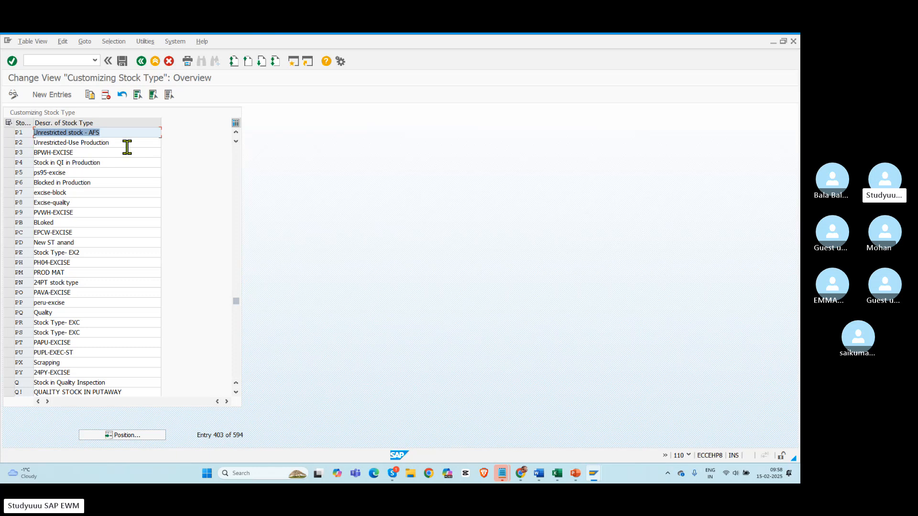
{"action": "left_click_drag", "start_coordinate": [127, 143], "coordinate": [2, 142]}
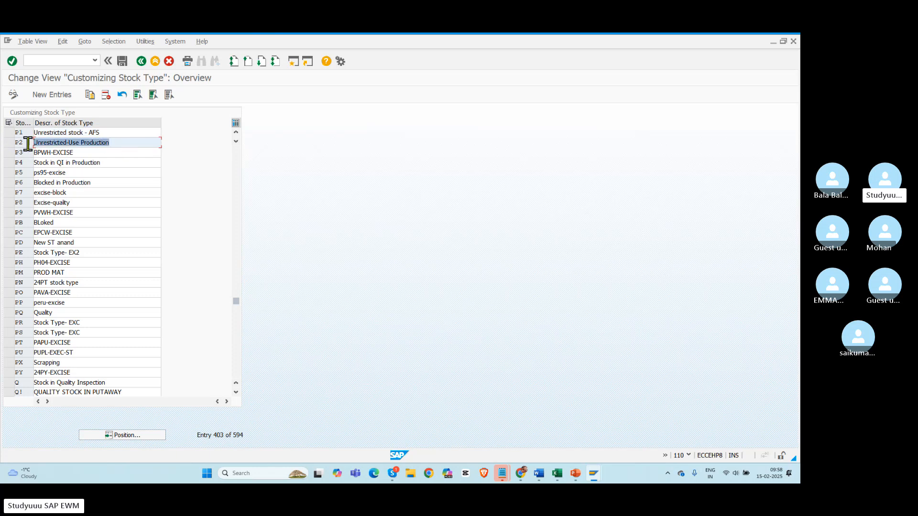
{"action": "left_click", "coordinate": [9, 132]}
{"action": "left_click", "coordinate": [9, 143], "text": "shift"}
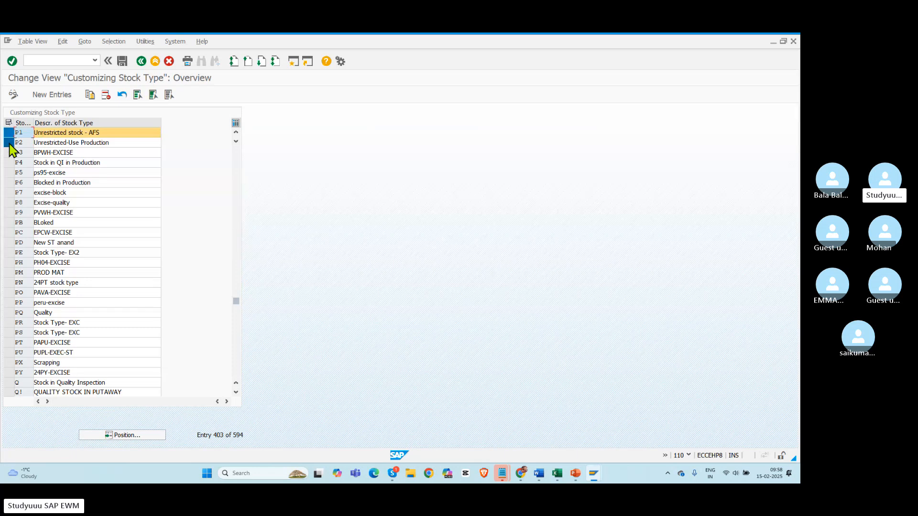
{"action": "left_click", "coordinate": [140, 62]}
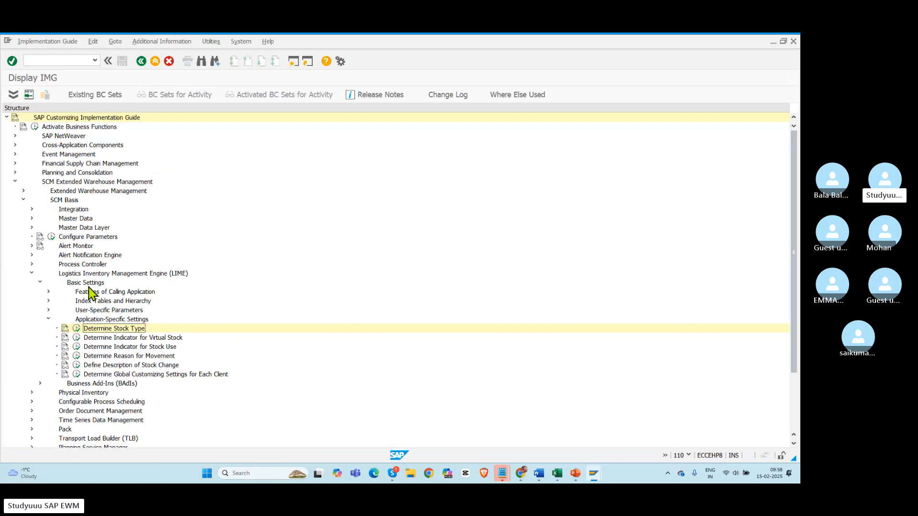
Open the stock type configuration from Configure Availability Group for Putaway, under Extended Warehouse Management's Goods Receipt Process.
{"action": "left_click", "coordinate": [48, 319]}
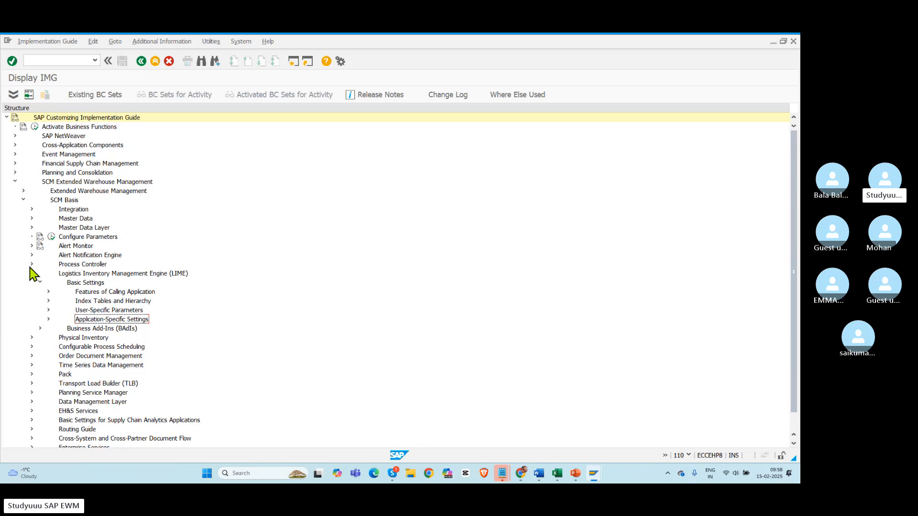
{"action": "left_click", "coordinate": [40, 282]}
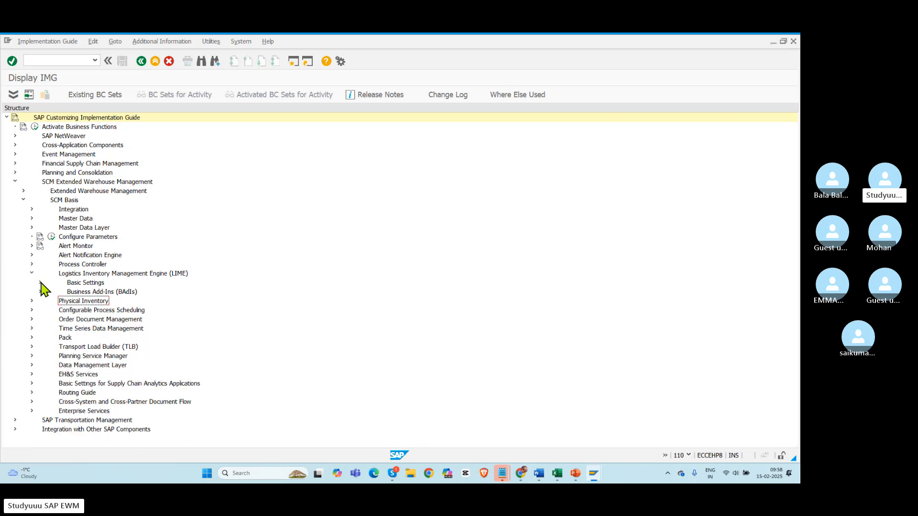
{"action": "left_click", "coordinate": [23, 201]}
{"action": "left_click", "coordinate": [24, 191]}
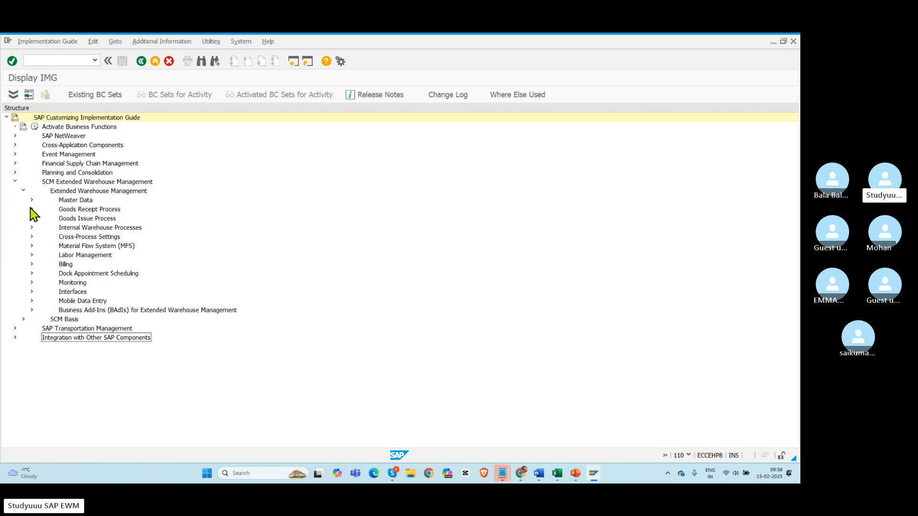
{"action": "left_click", "coordinate": [31, 209]}
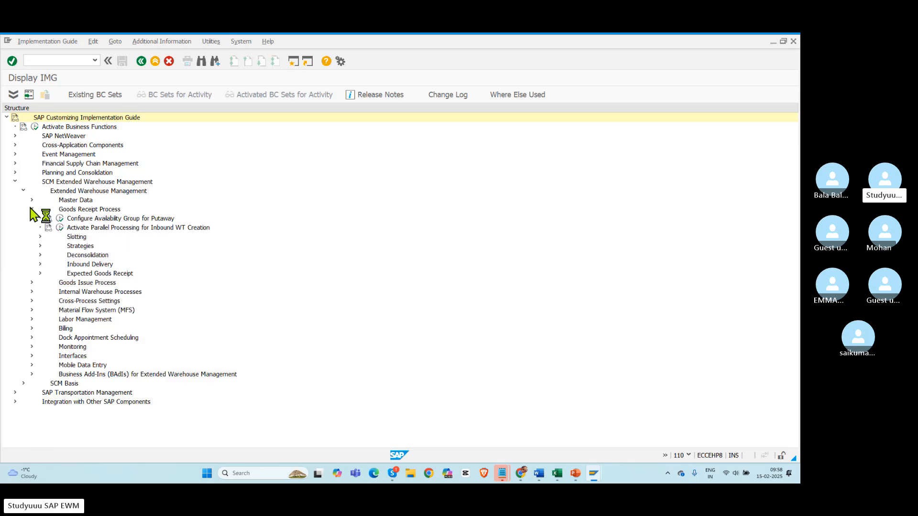
{"action": "left_click", "coordinate": [60, 219]}
{"action": "double_click", "coordinate": [72, 171]}
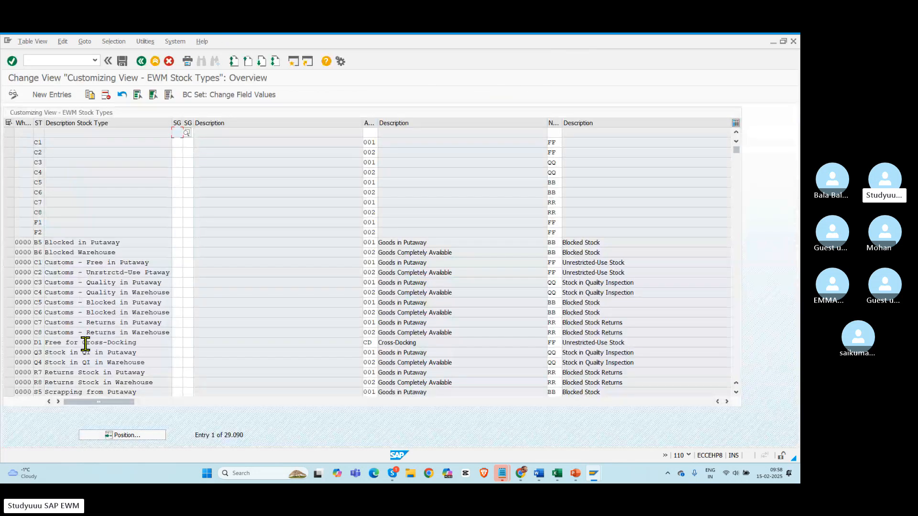
Position the EWM stock types at warehouse BMWD and start copying its F1 and F2 entries.
{"action": "left_click", "coordinate": [107, 435]}
{"action": "type", "text": "B"}
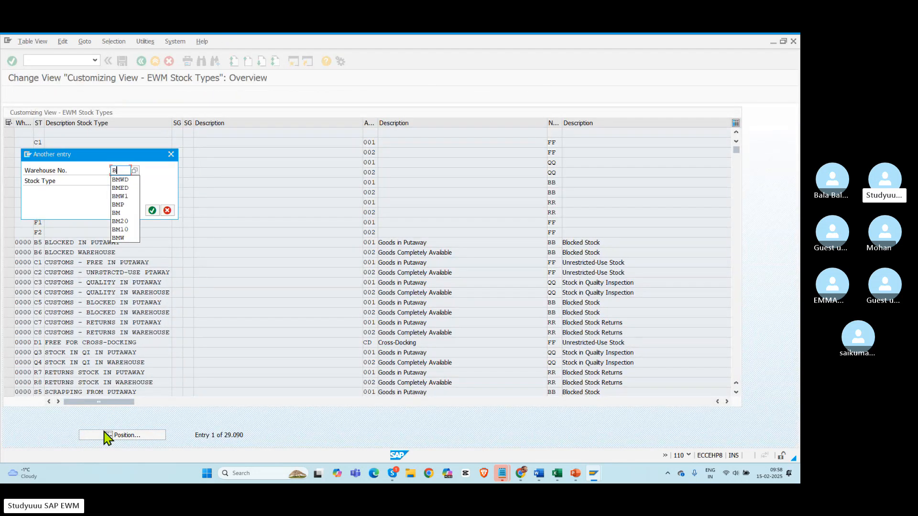
{"action": "type", "text": "MWD"}
{"action": "key", "text": "Return"}
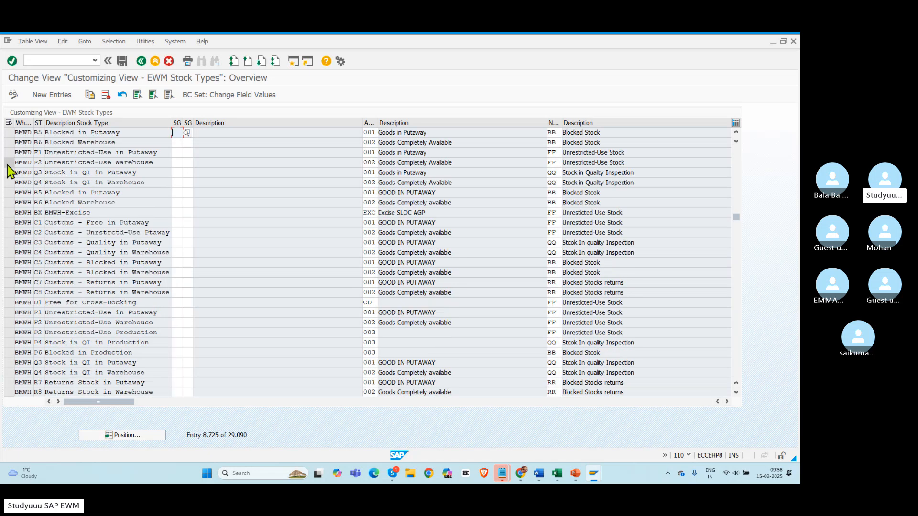
{"action": "left_click", "coordinate": [9, 153]}
{"action": "left_click", "coordinate": [9, 163]}
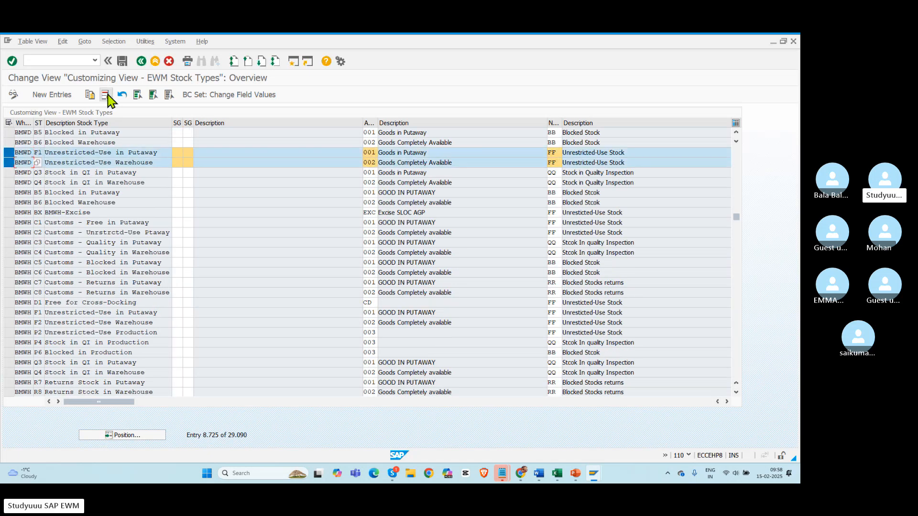
{"action": "left_click", "coordinate": [91, 95]}
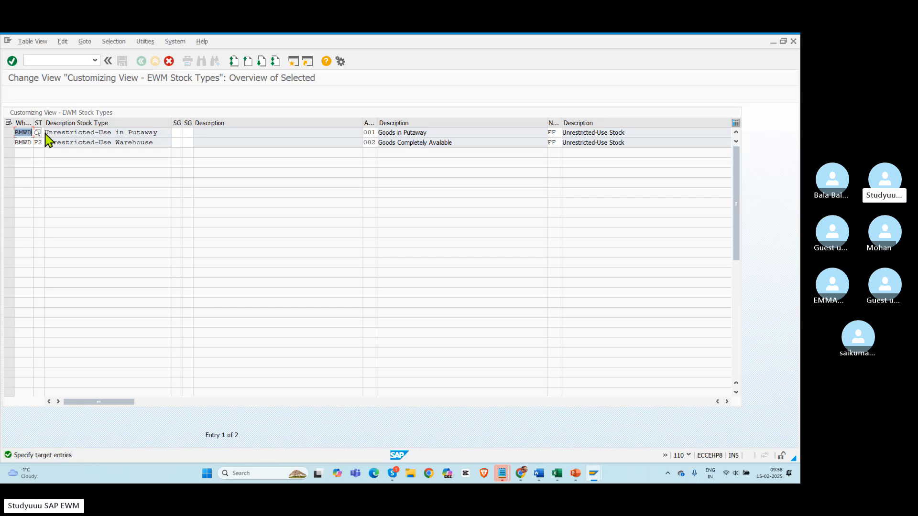
Change the copied F1 entry to stock type P1 with availability group 005 and non-dependent stock type PP.
{"action": "key", "text": "Tab"}
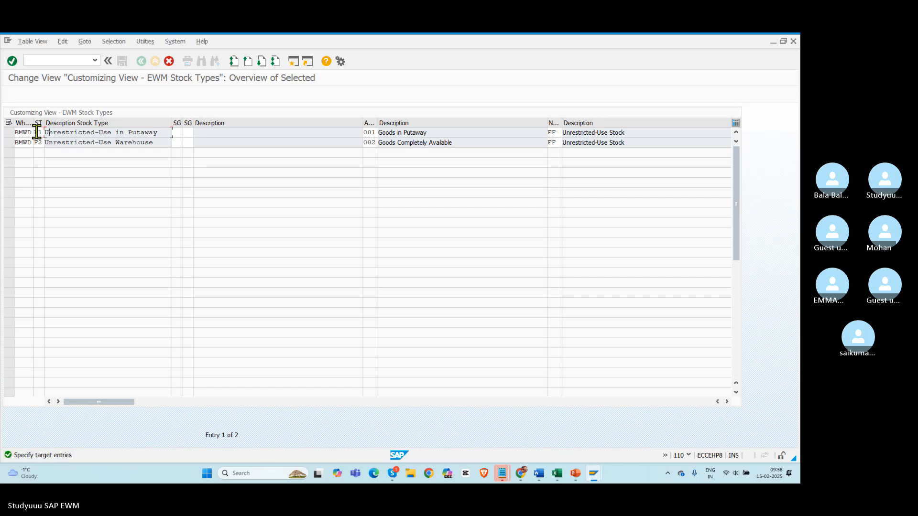
{"action": "key", "text": "BackSpace"}
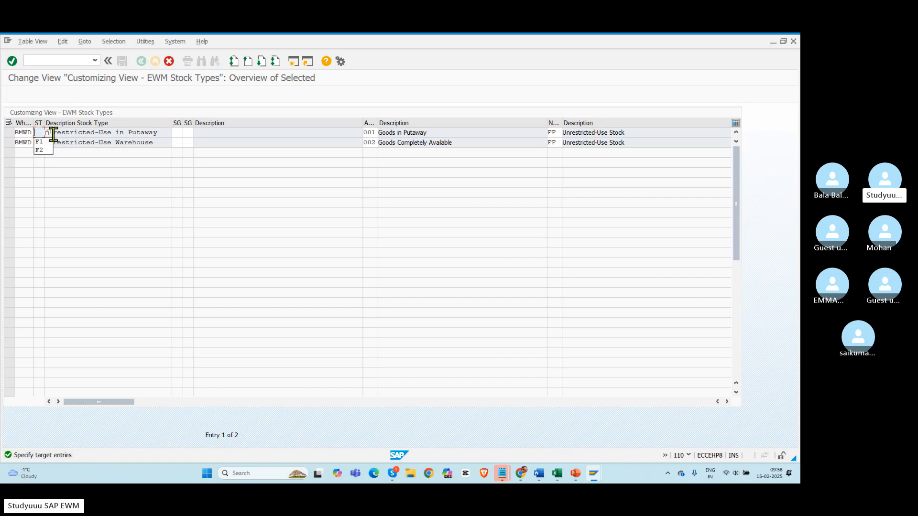
{"action": "type", "text": "P1"}
{"action": "double_click", "coordinate": [367, 132]}
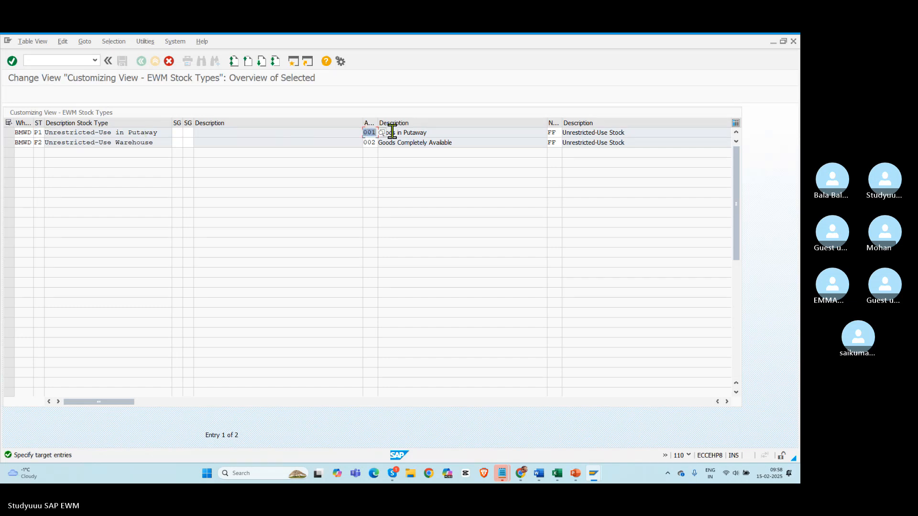
{"action": "key", "text": "Return"}
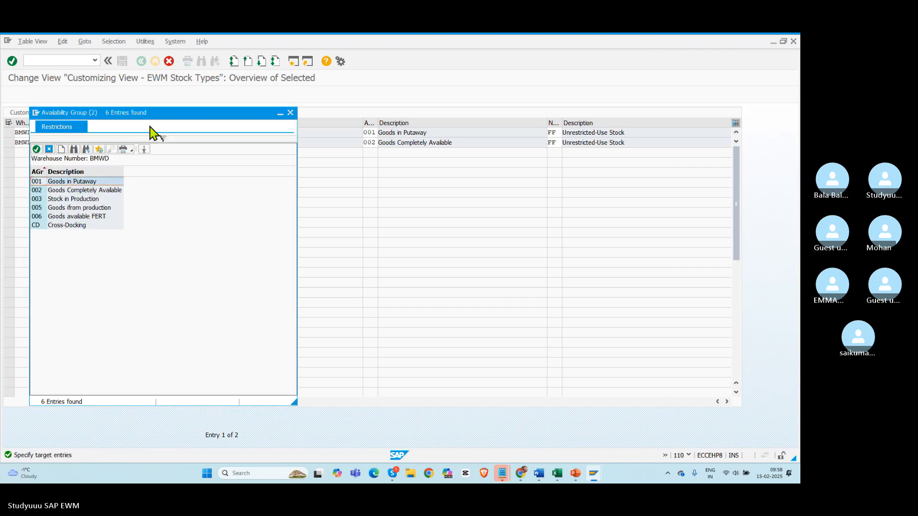
{"action": "double_click", "coordinate": [70, 209]}
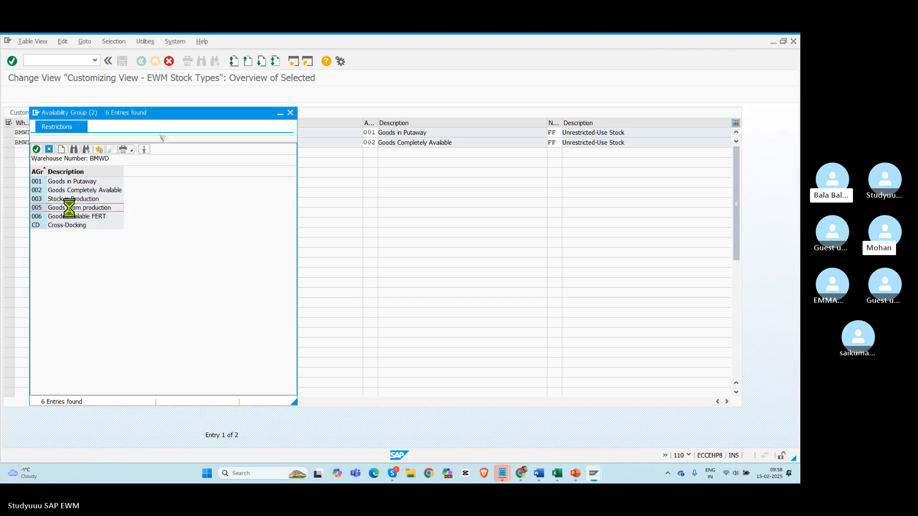
{"action": "left_click", "coordinate": [552, 132]}
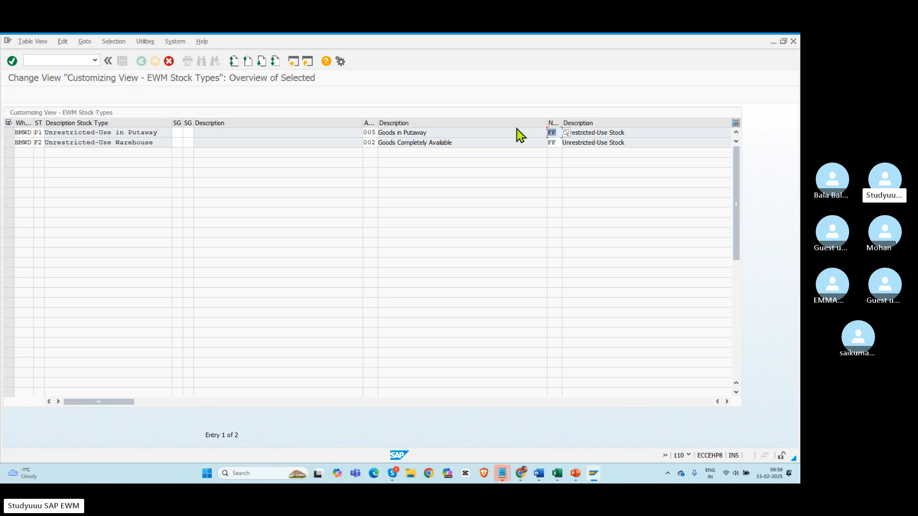
{"action": "type", "text": "PP"}
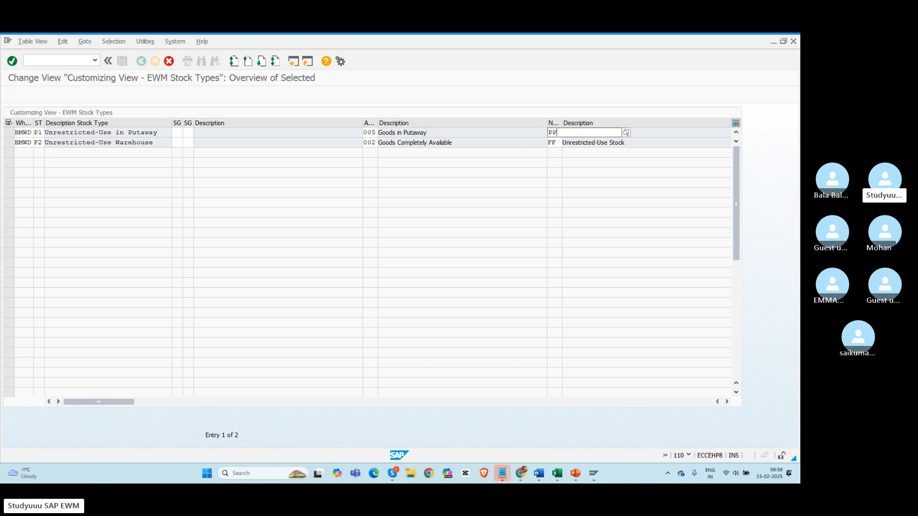
{"action": "left_click", "coordinate": [554, 152]}
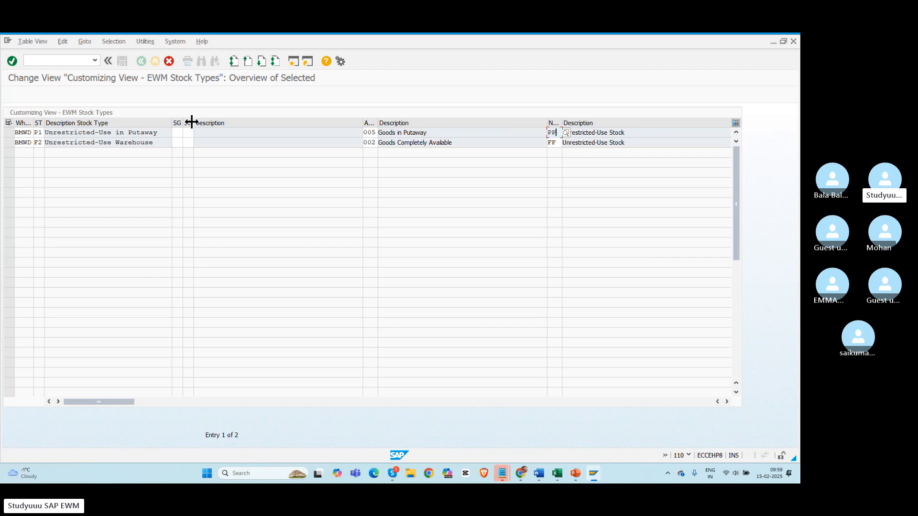
Change the copied F2 entry to stock type P2 with availability group 006 and non-dependent stock type PP.
{"action": "left_click", "coordinate": [37, 142]}
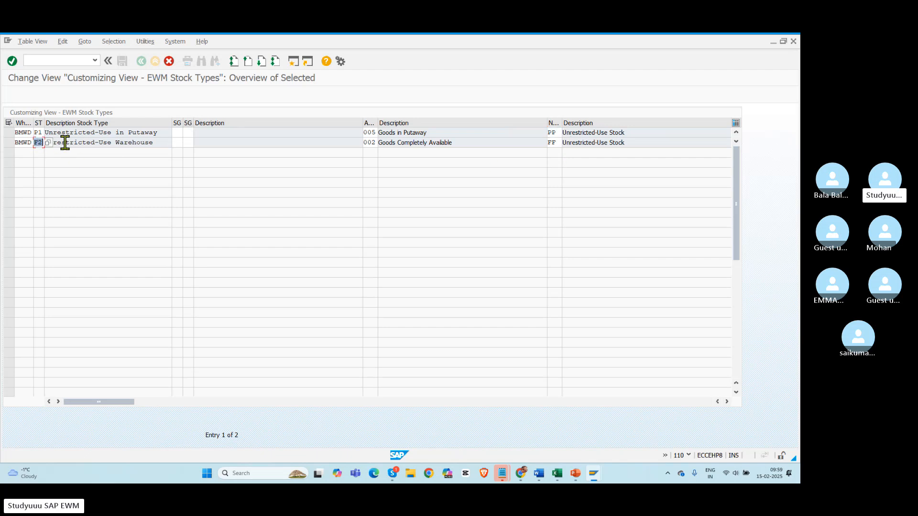
{"action": "type", "text": "P2"}
{"action": "key", "text": "Tab"}
{"action": "key", "text": "Tab"}
{"action": "key", "text": "Tab"}
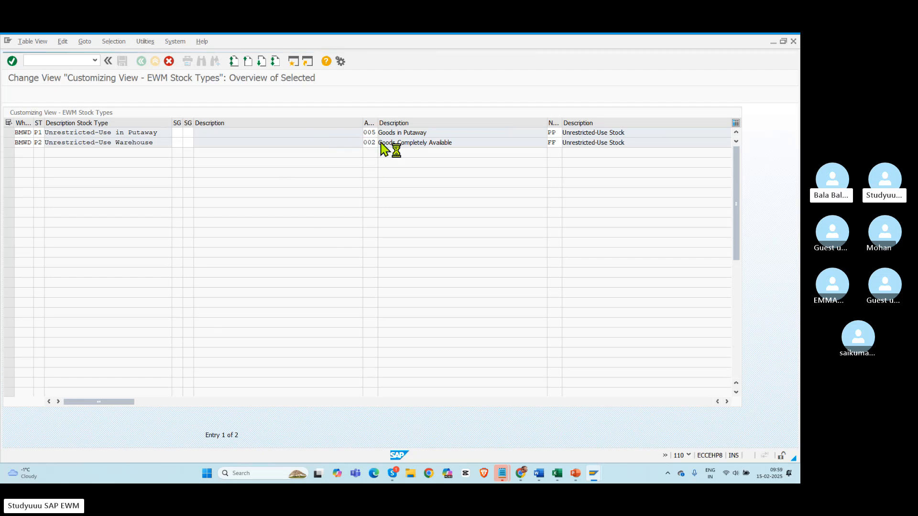
{"action": "left_click", "coordinate": [383, 143]}
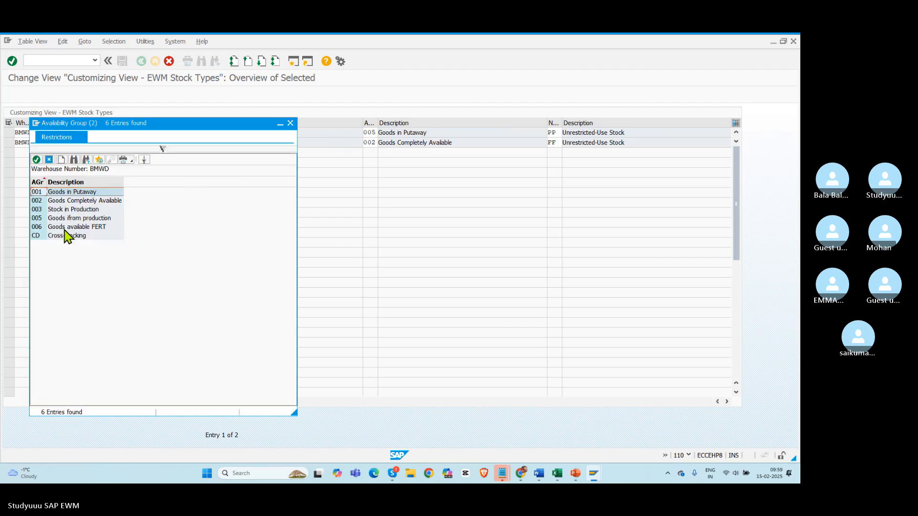
{"action": "double_click", "coordinate": [65, 228]}
{"action": "left_click", "coordinate": [552, 142]}
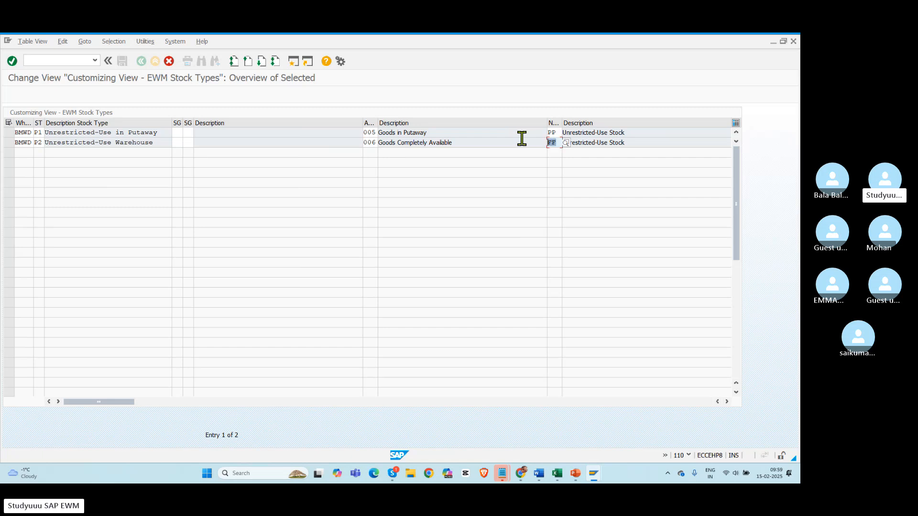
{"action": "type", "text": "PP"}
{"action": "key", "text": "Tab"}
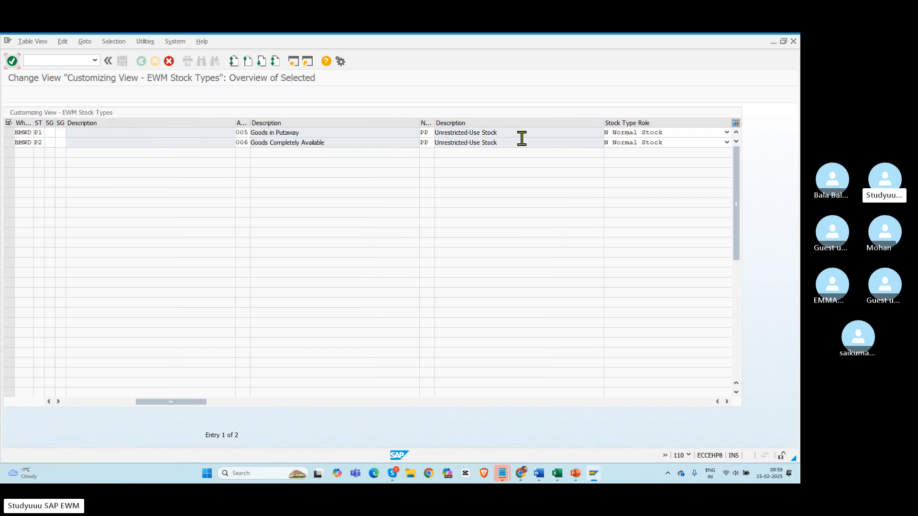
Keep the Normal Stock role for stock types P1 and P2 and save both entries to the BMW customizing request.
{"action": "left_click", "coordinate": [641, 143]}
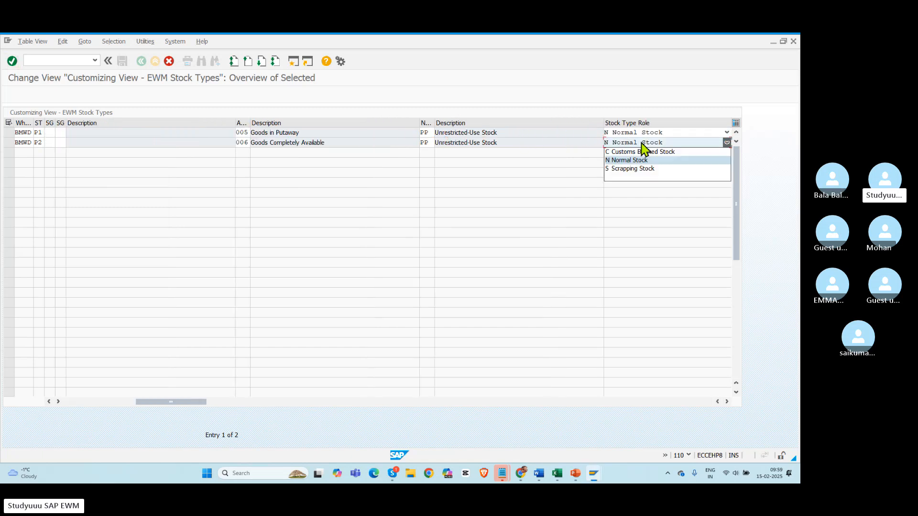
{"action": "left_click", "coordinate": [581, 191]}
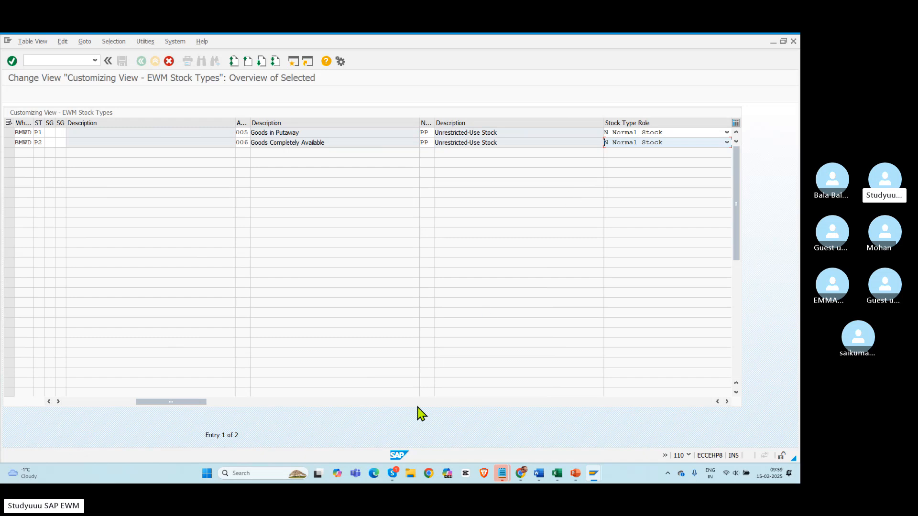
{"action": "left_click_drag", "start_coordinate": [173, 402], "coordinate": [68, 404]}
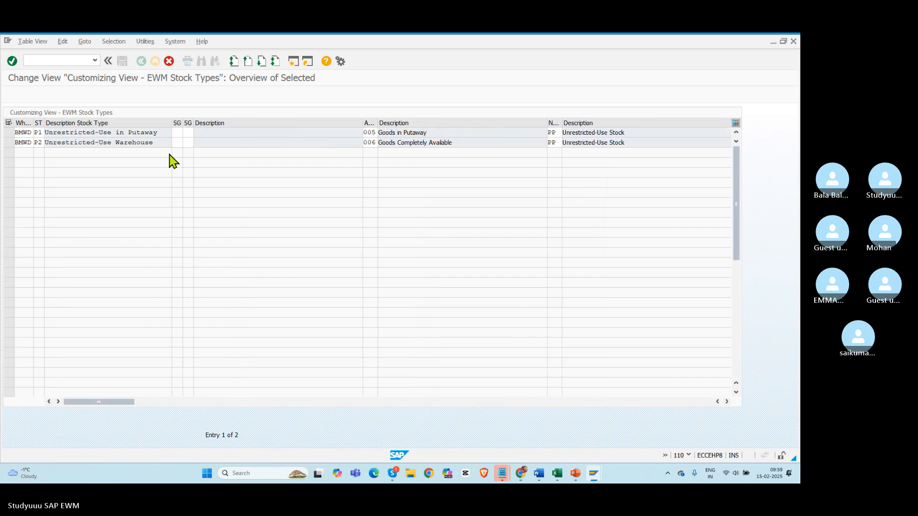
{"action": "left_click", "coordinate": [122, 61]}
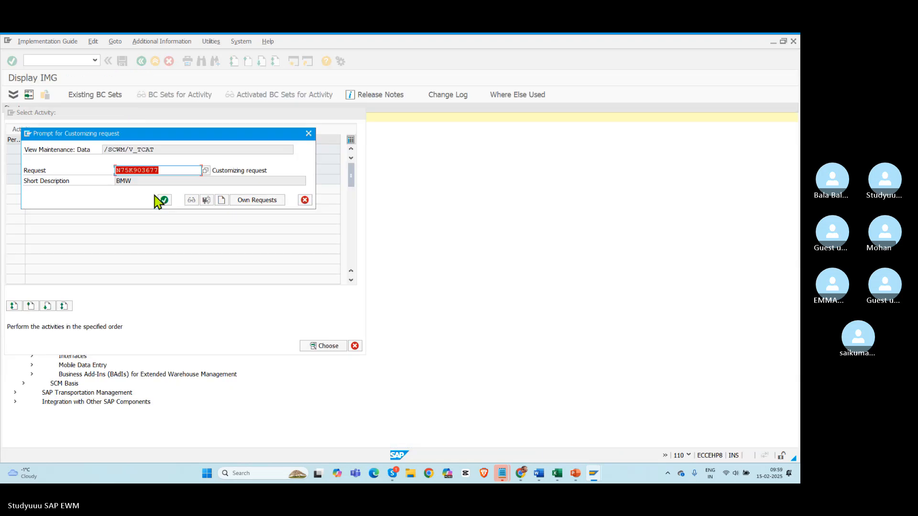
{"action": "left_click", "coordinate": [164, 201]}
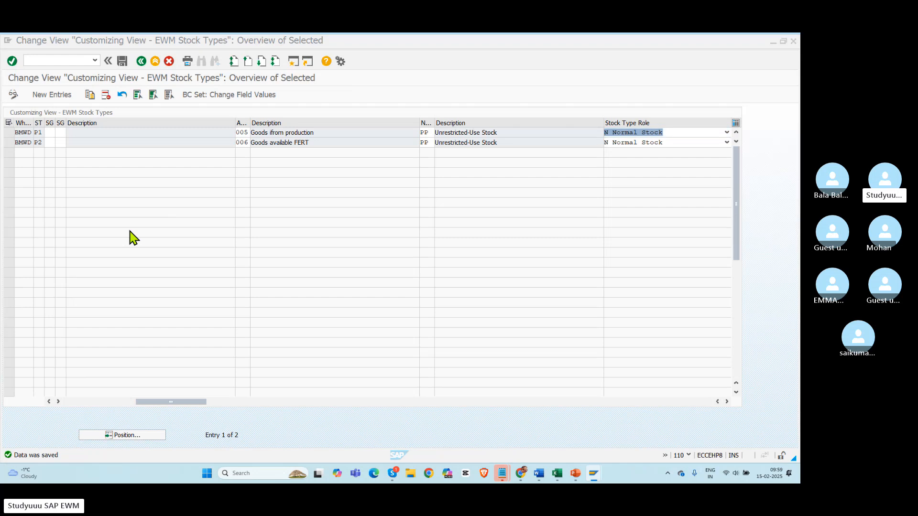
Review the PowerPoint slide relating ROD and AFS to the EWM stock types, and return to the SAP implementation guide.
{"action": "key", "text": "alt+Tab"}
{"action": "key", "text": "alt+Tab"}
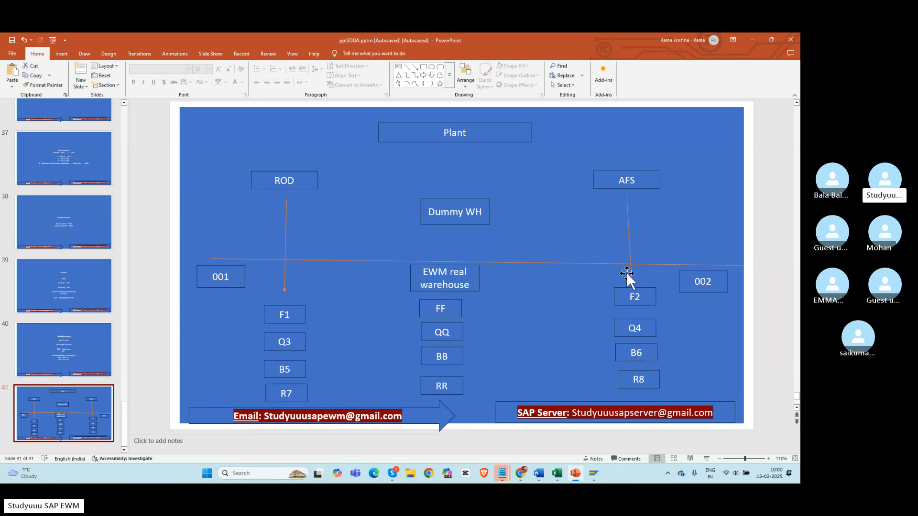
{"action": "key", "text": "alt+Tab"}
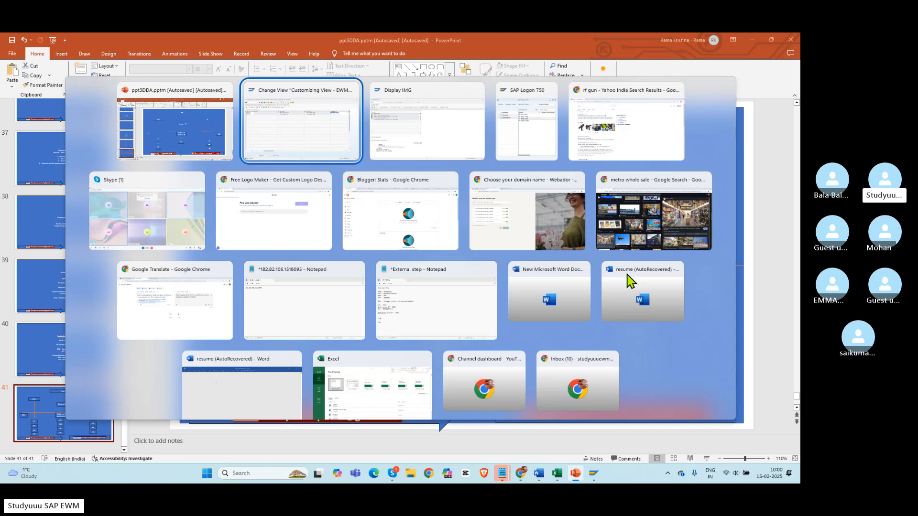
{"action": "key", "text": "alt+Tab"}
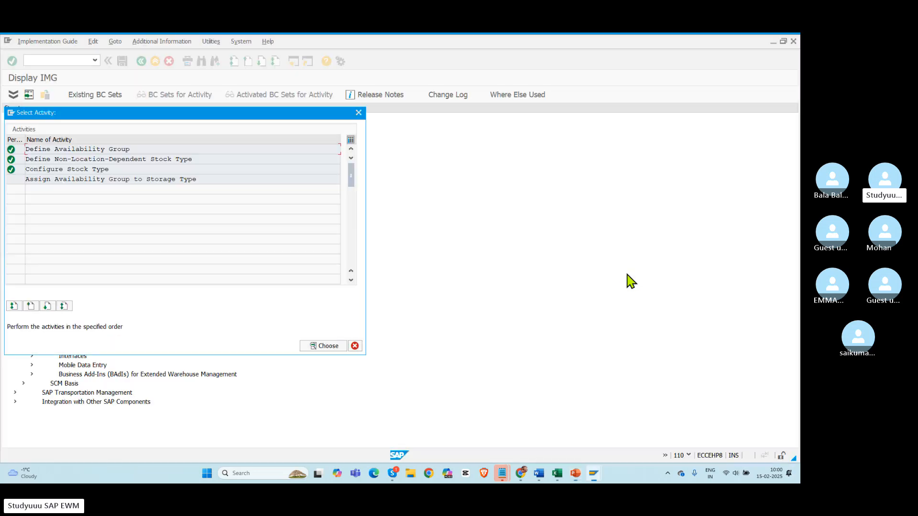
Close the availability group activities and open Map Storage Locations from ERP System to EWM, under Interfaces, ERP Integration, Goods Movements.
{"action": "left_click", "coordinate": [359, 113]}
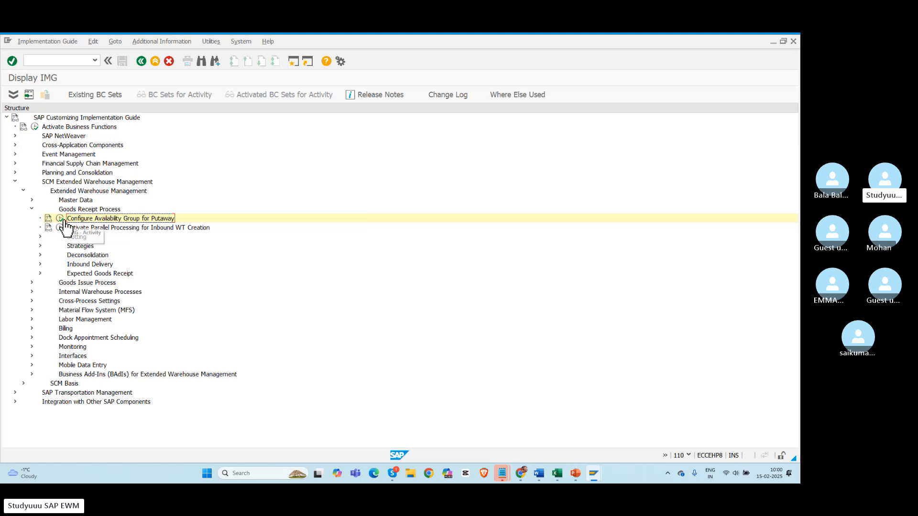
{"action": "left_click", "coordinate": [32, 209]}
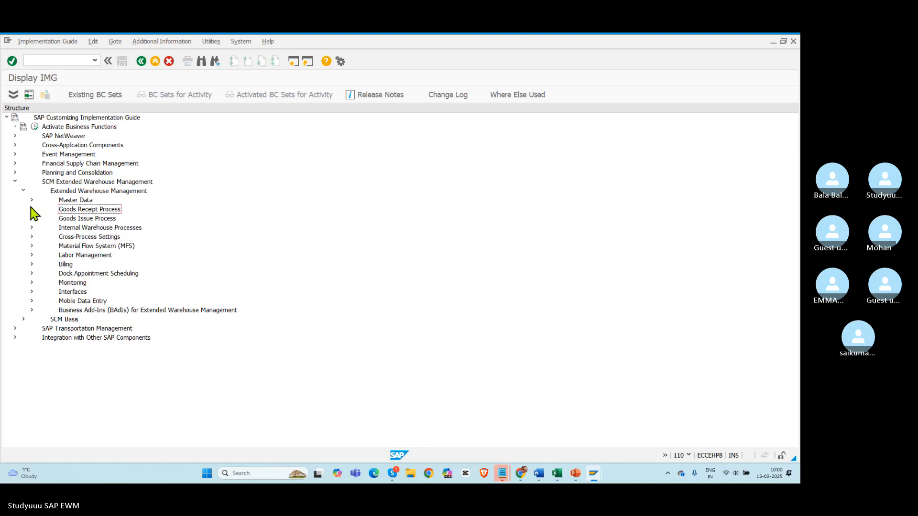
{"action": "left_click", "coordinate": [67, 291]}
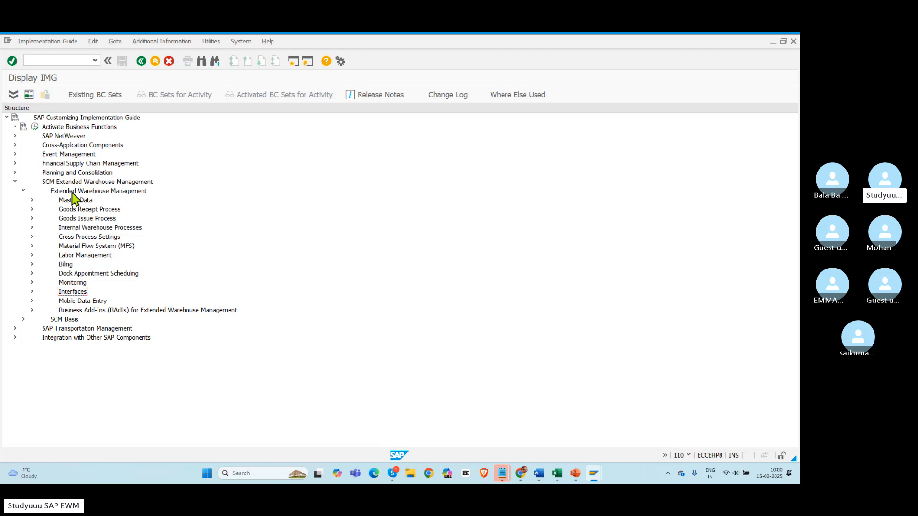
{"action": "left_click", "coordinate": [74, 191]}
{"action": "left_click", "coordinate": [70, 292]}
{"action": "left_click", "coordinate": [32, 292]}
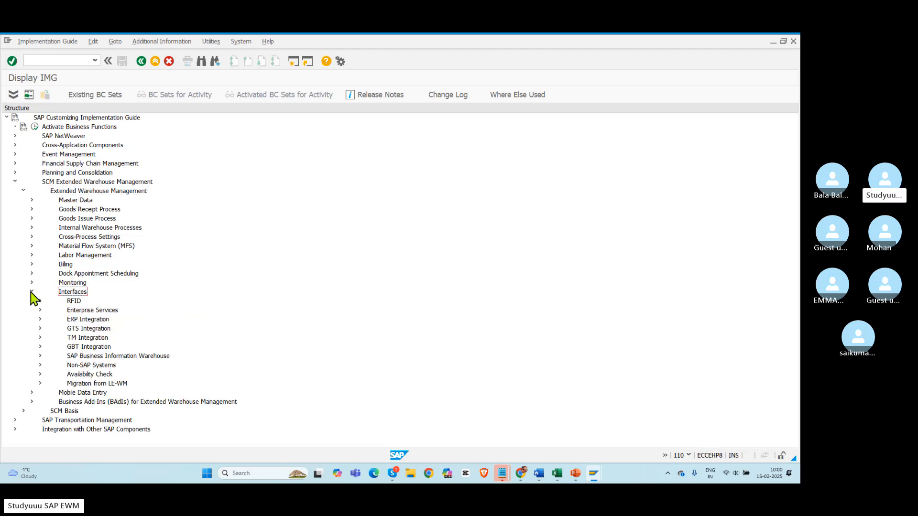
{"action": "left_click", "coordinate": [87, 320]}
{"action": "left_click", "coordinate": [40, 319]}
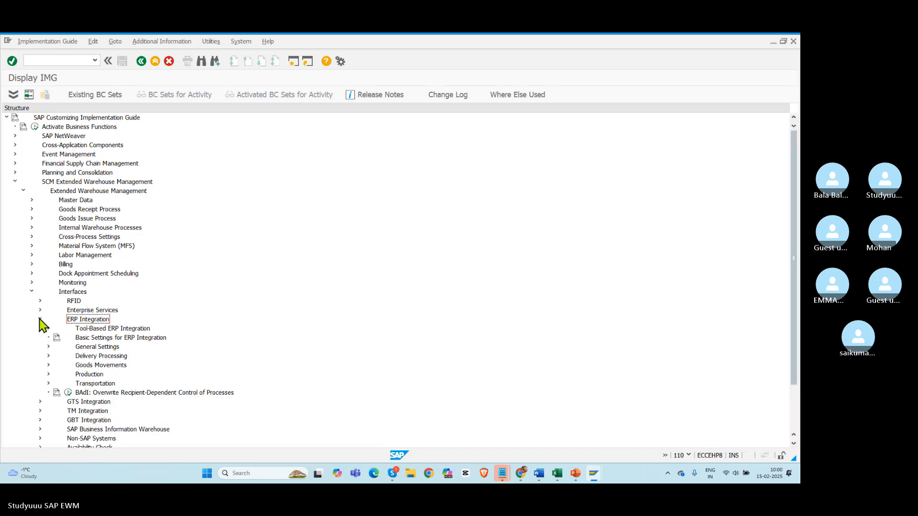
{"action": "left_click", "coordinate": [104, 366]}
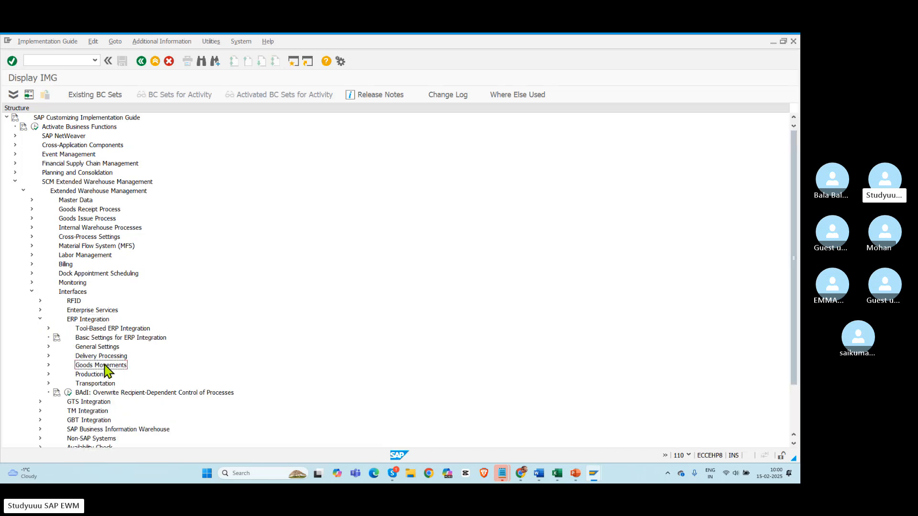
{"action": "left_click", "coordinate": [53, 365]}
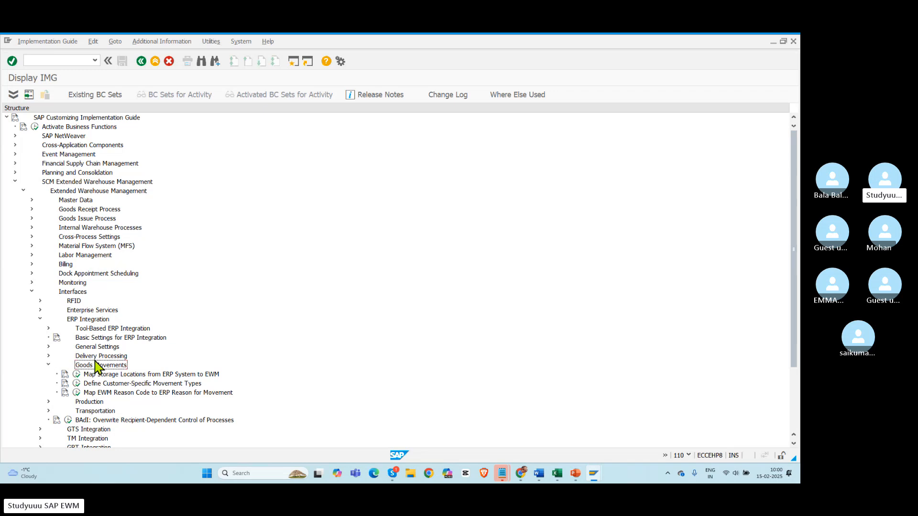
{"action": "left_click", "coordinate": [133, 375]}
{"action": "left_click", "coordinate": [77, 374]}
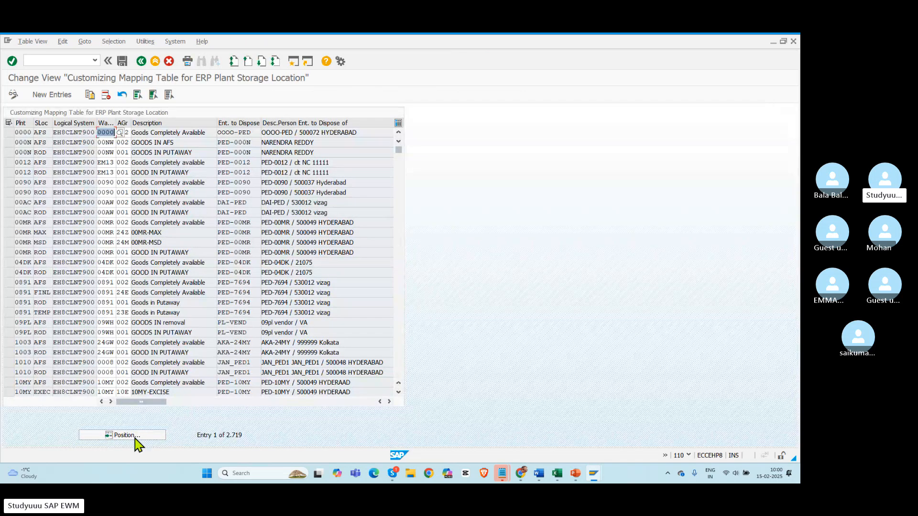
Delete plant BMW1's AFS and ROD storage location mappings and save the deletion to the BMW customizing request.
{"action": "left_click", "coordinate": [124, 436]}
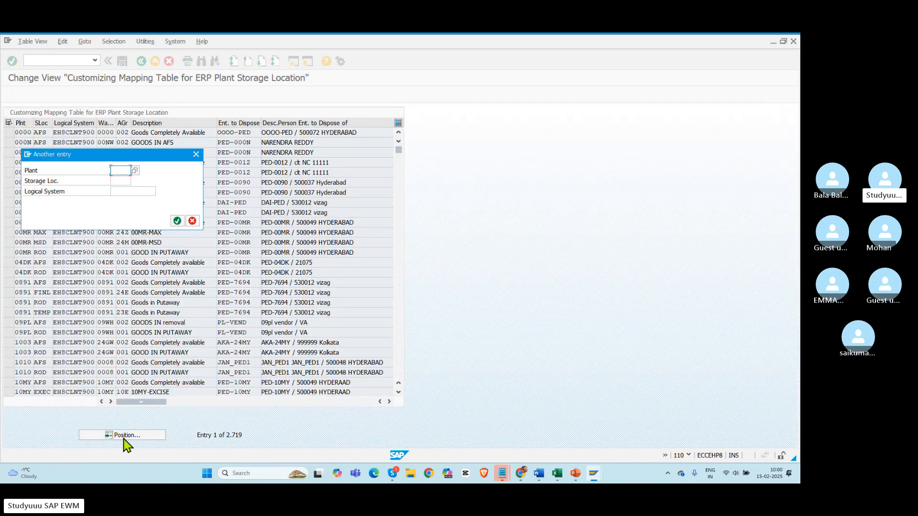
{"action": "type", "text": "B"}
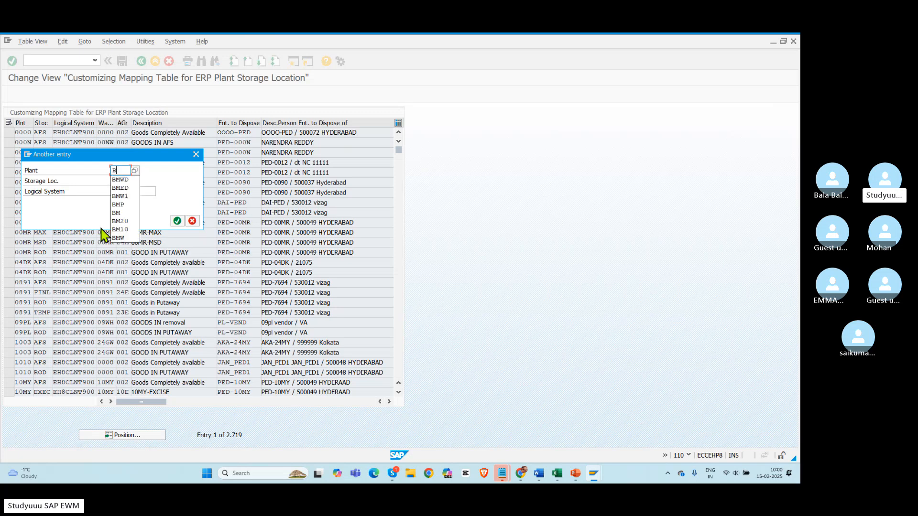
{"action": "type", "text": "MW1"}
{"action": "key", "text": "Return"}
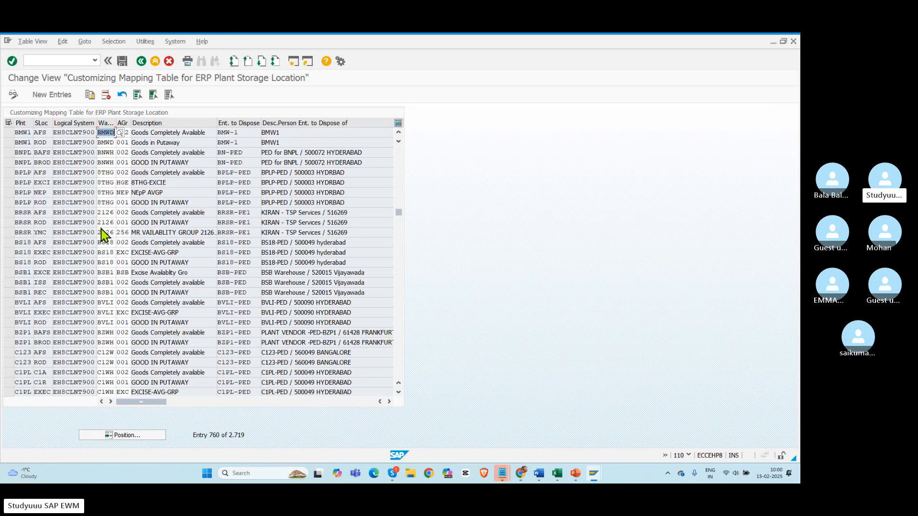
{"action": "left_click", "coordinate": [9, 134]}
{"action": "left_click", "coordinate": [9, 142]}
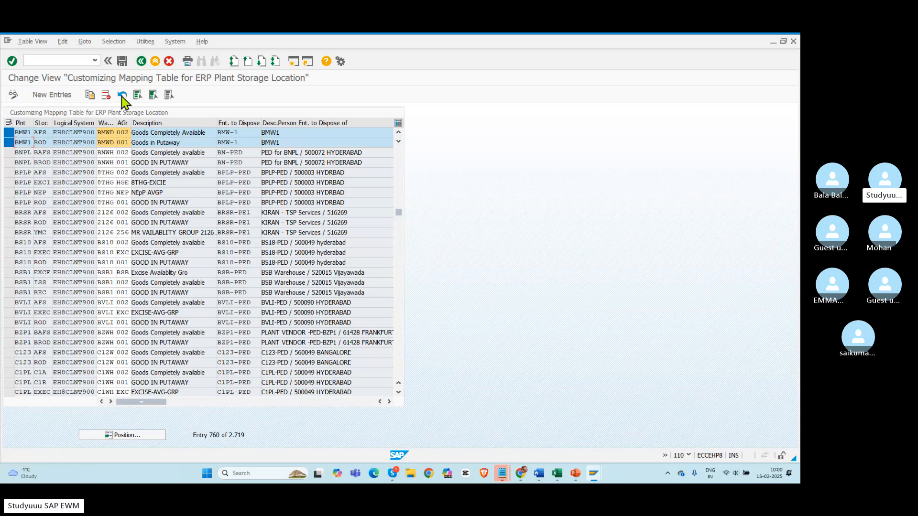
{"action": "left_click", "coordinate": [105, 95]}
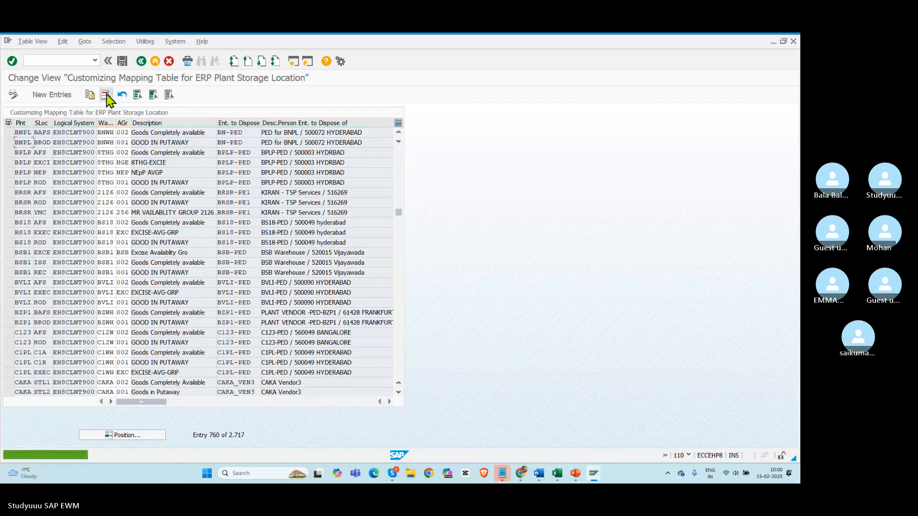
{"action": "left_click", "coordinate": [120, 64]}
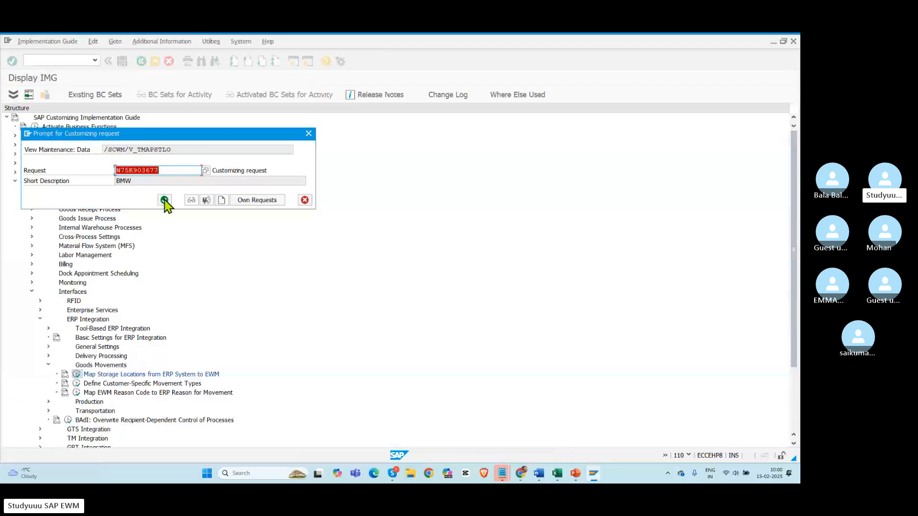
{"action": "left_click", "coordinate": [164, 199]}
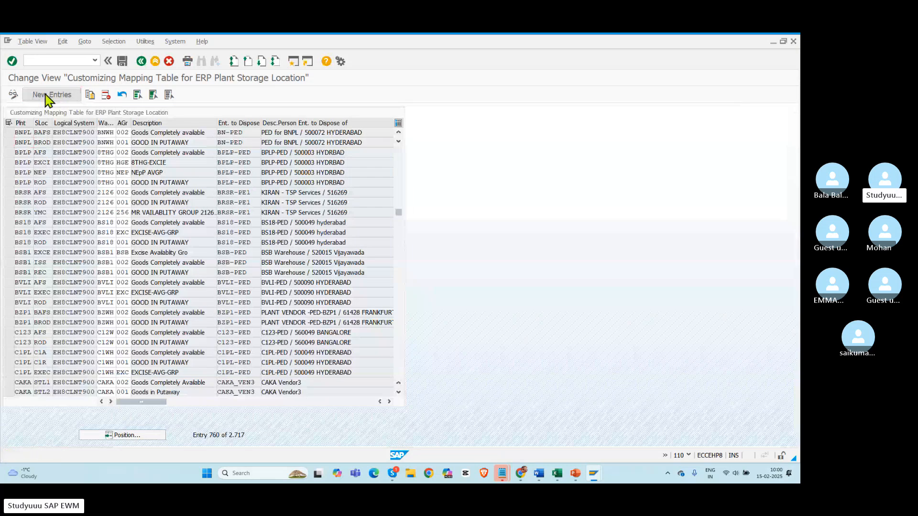
Start a new storage location mapping for plant BMW1, storage location ROD and logical system EH8CLNT900.
{"action": "left_click", "coordinate": [62, 94]}
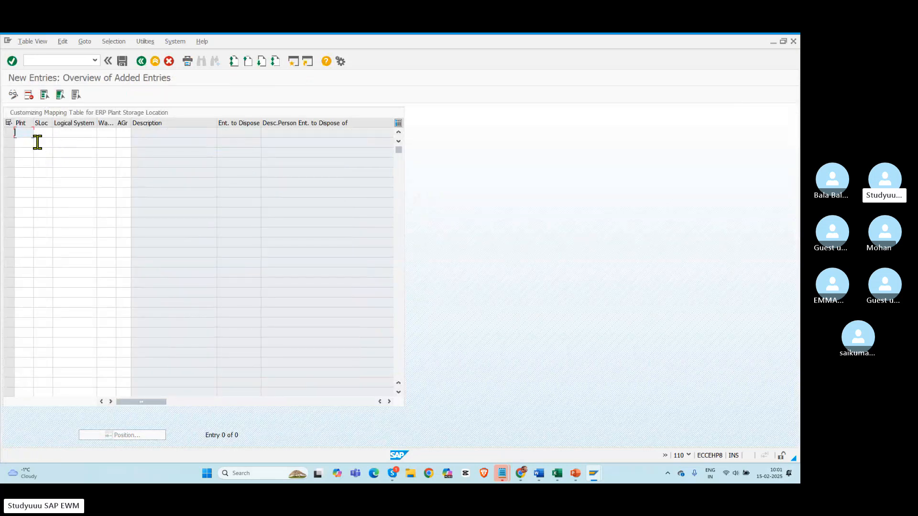
{"action": "type", "text": "BMW1"}
{"action": "key", "text": "Tab"}
{"action": "type", "text": "ROD"}
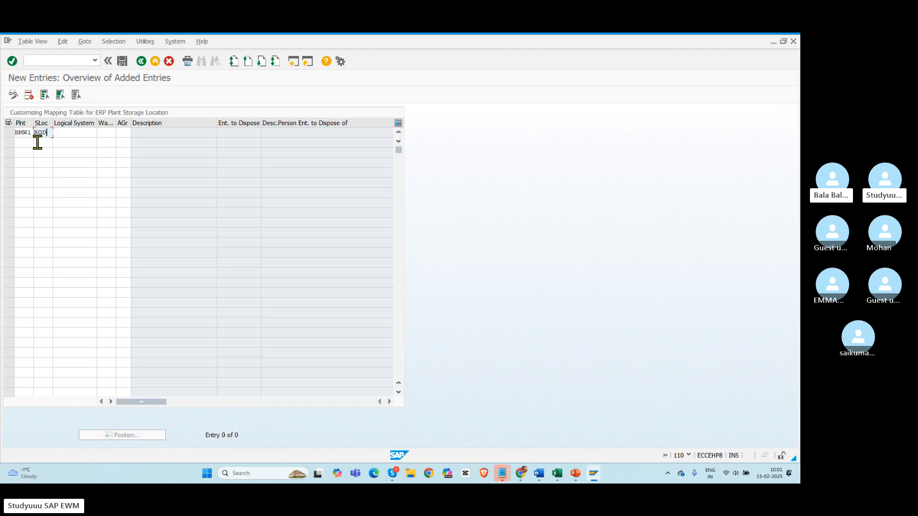
{"action": "key", "text": "Tab"}
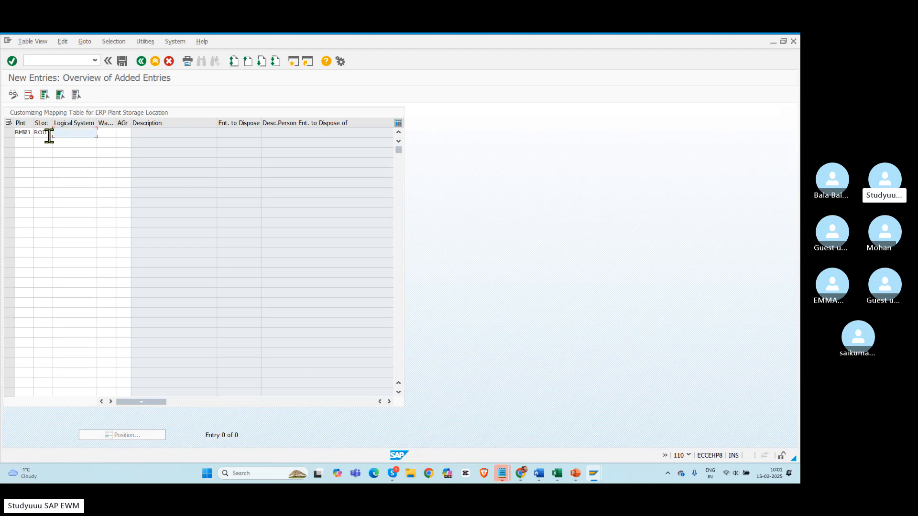
{"action": "left_click", "coordinate": [78, 141]}
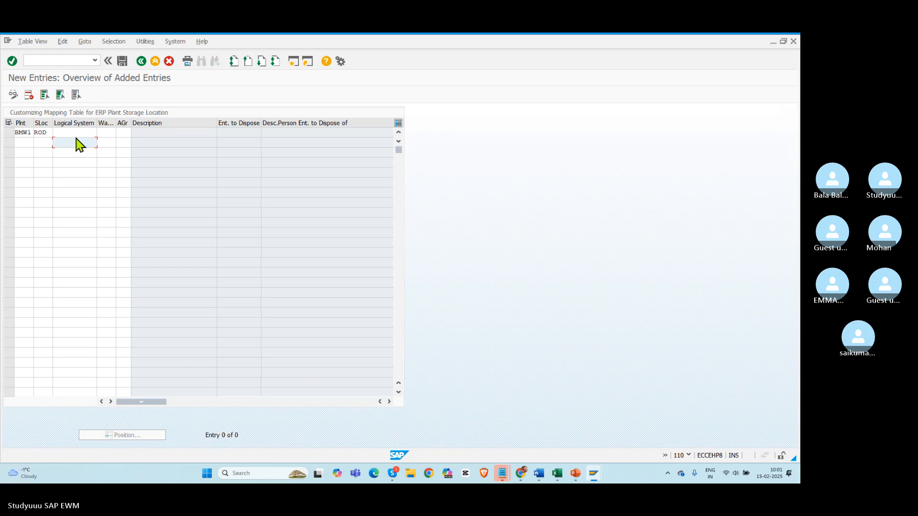
{"action": "left_click", "coordinate": [76, 136]}
{"action": "key", "text": "alt+Tab"}
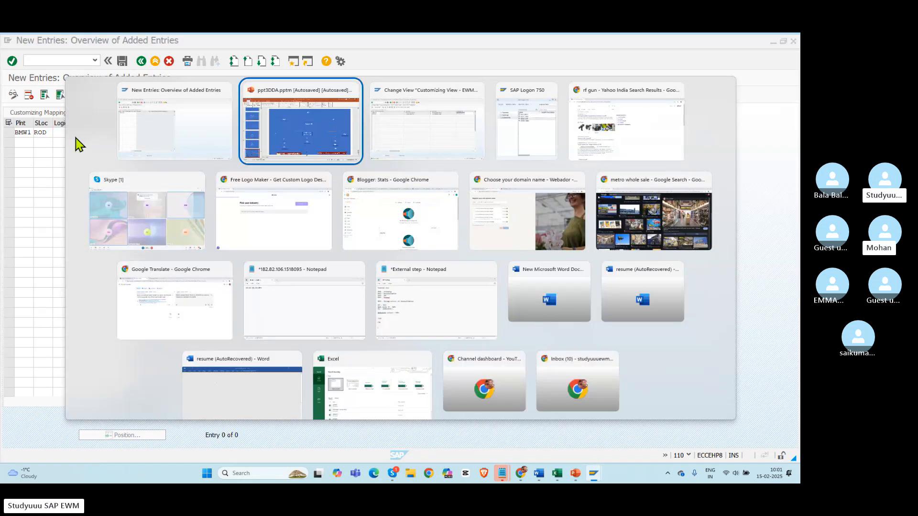
{"action": "key", "text": "alt+Tab"}
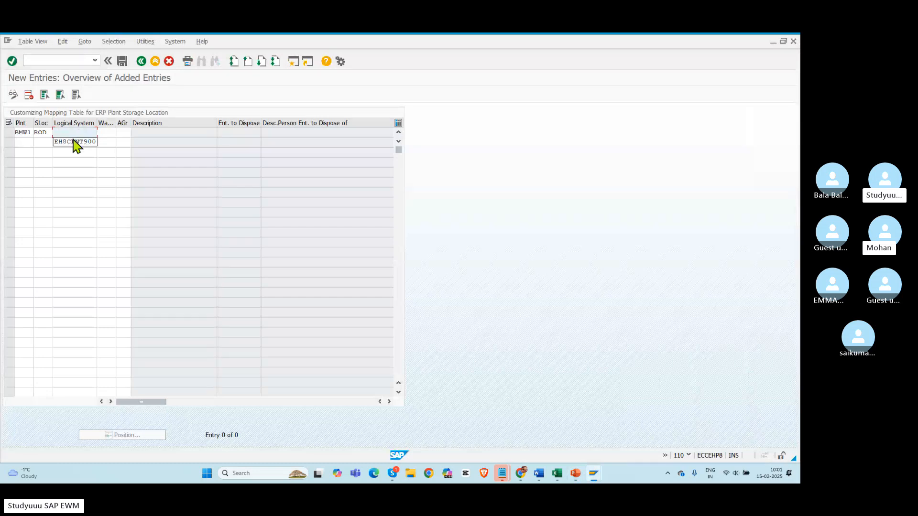
{"action": "left_click", "coordinate": [67, 143]}
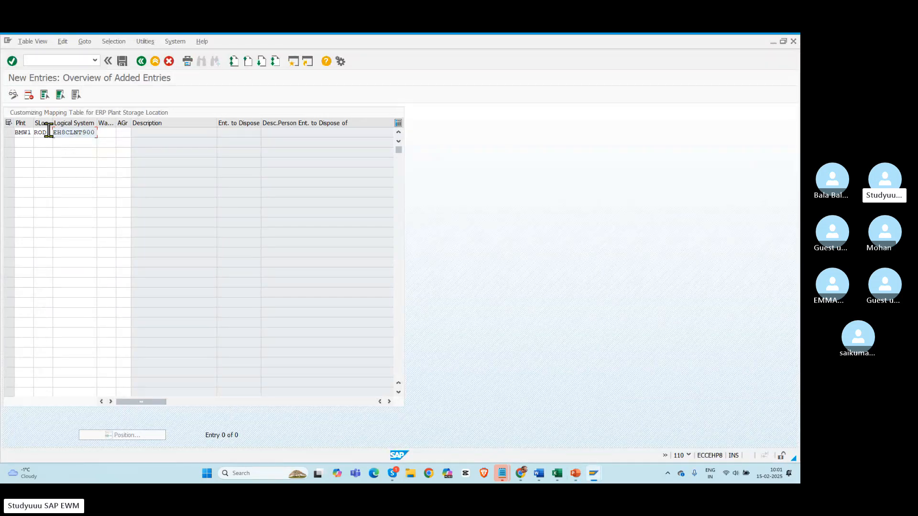
Assign warehouse BMWD and availability group 001 to the new ROD mapping row.
{"action": "left_click", "coordinate": [104, 132]}
{"action": "type", "text": "B"}
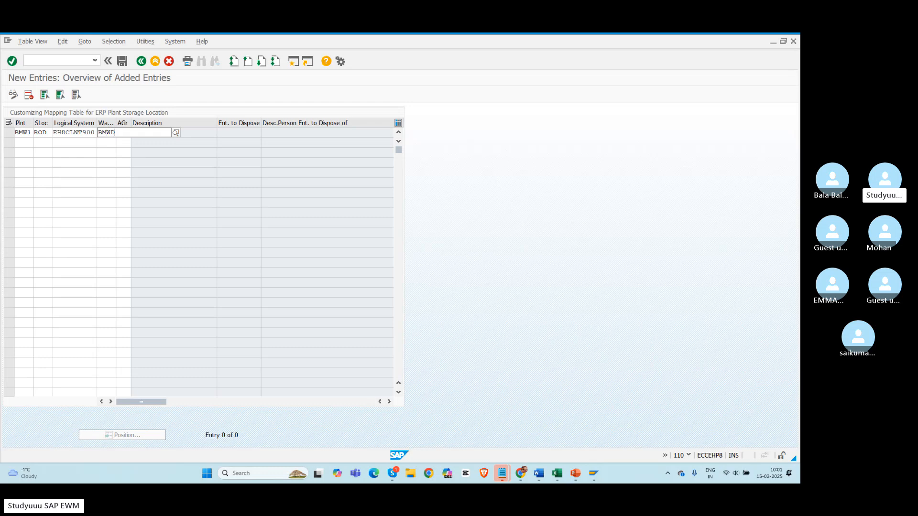
{"action": "type", "text": "MWD"}
{"action": "key", "text": "Tab"}
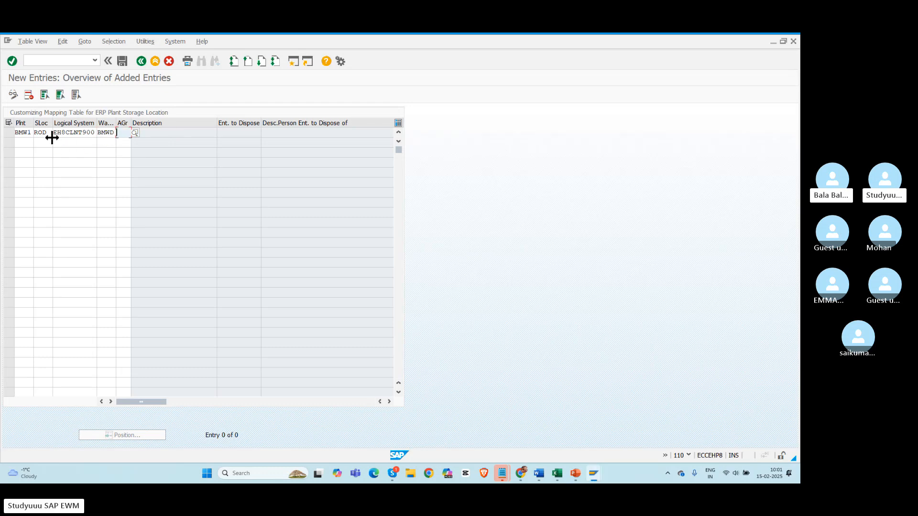
{"action": "left_click_drag", "start_coordinate": [47, 132], "coordinate": [15, 132]}
{"action": "left_click", "coordinate": [121, 132]}
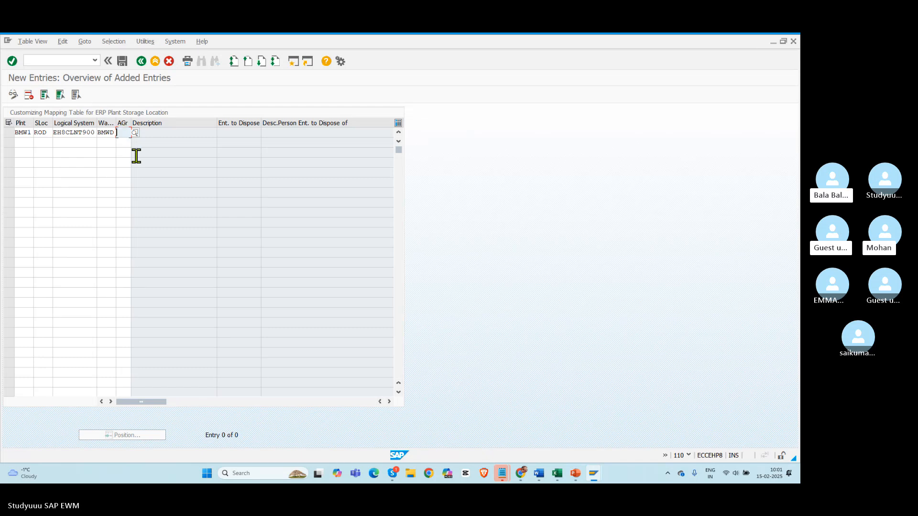
{"action": "type", "text": "001"}
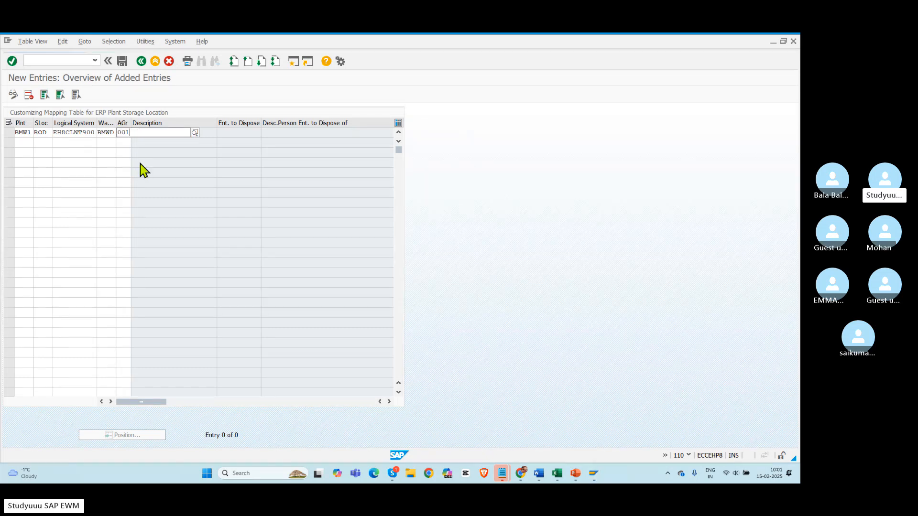
{"action": "left_click", "coordinate": [124, 152]}
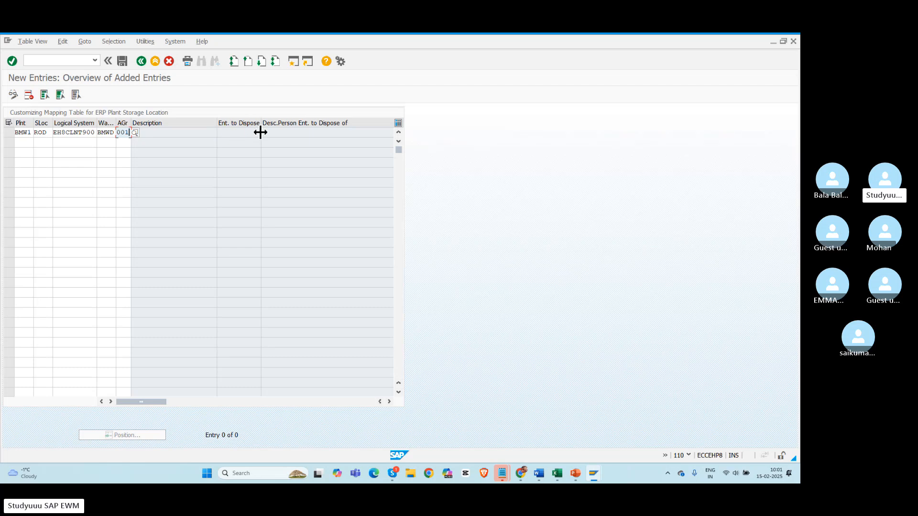
Confirm the ROD mapping row and start a second one for plant BMW1, storage location AFS and logical system EH8CLNT900.
{"action": "key", "text": "Return"}
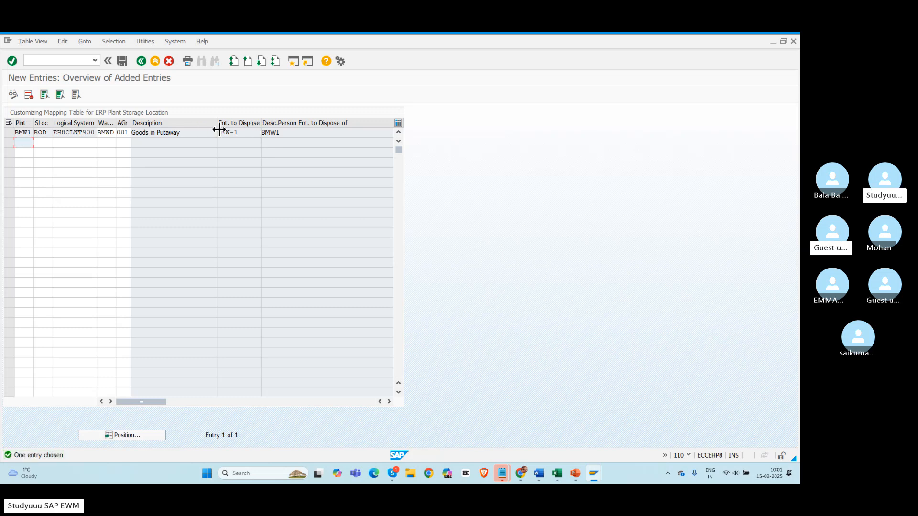
{"action": "left_click_drag", "start_coordinate": [246, 132], "coordinate": [199, 134]}
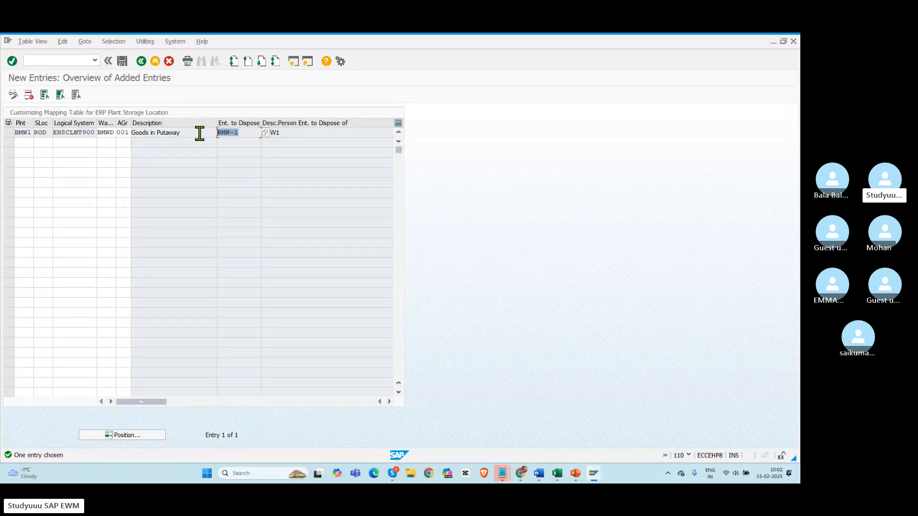
{"action": "left_click", "coordinate": [26, 142]}
{"action": "type", "text": "BMW1"}
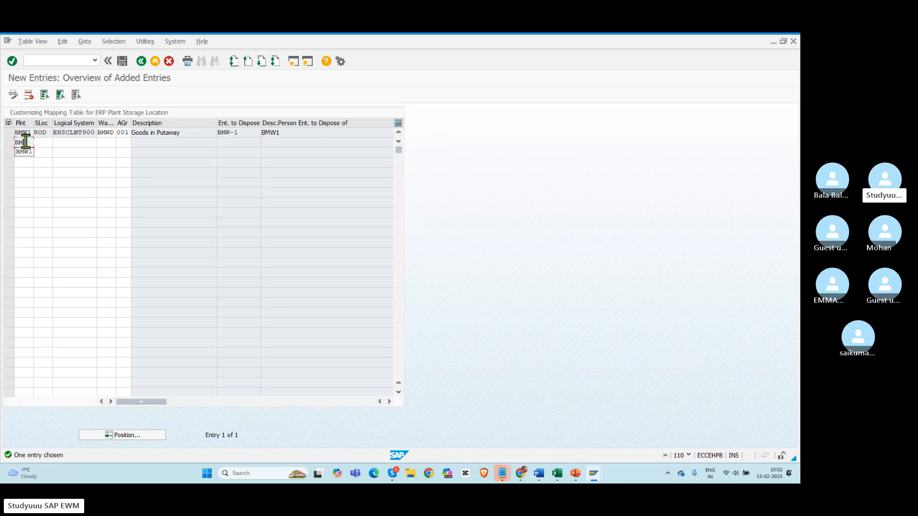
{"action": "type", "text": "AFS"}
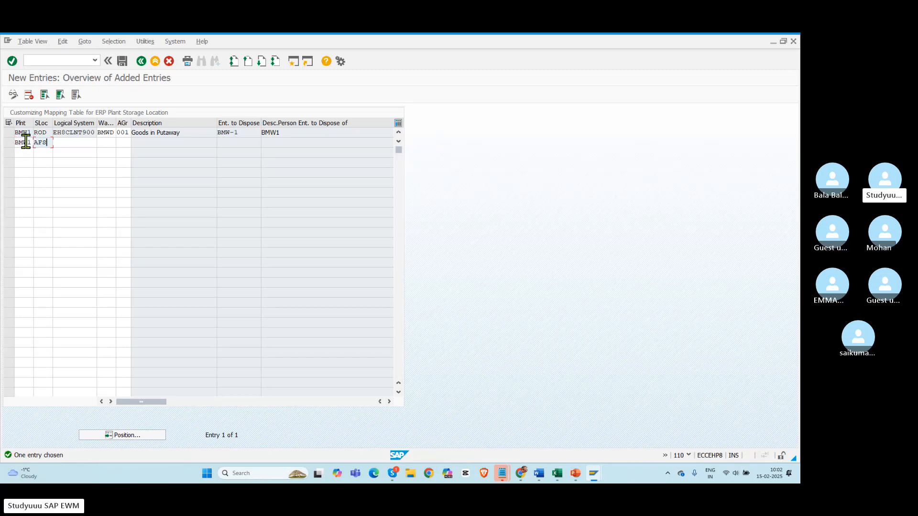
{"action": "key", "text": "Tab"}
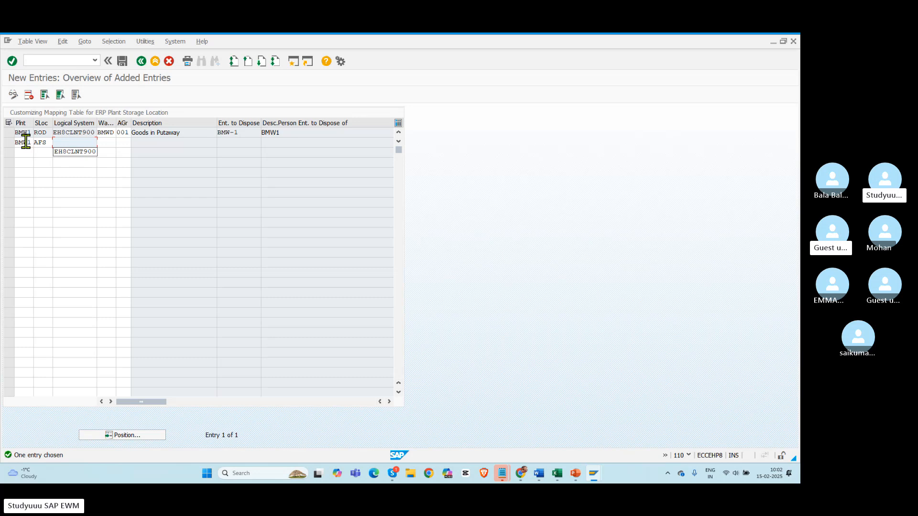
{"action": "key", "text": "Down"}
{"action": "key", "text": "Return"}
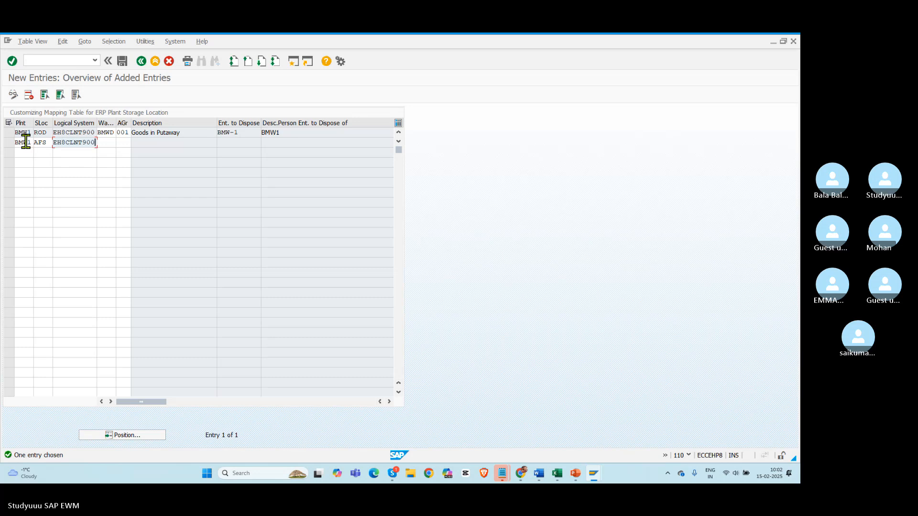
Assign warehouse BMWD and availability group 002 to the AFS mapping row, and save the new mappings.
{"action": "key", "text": "Tab"}
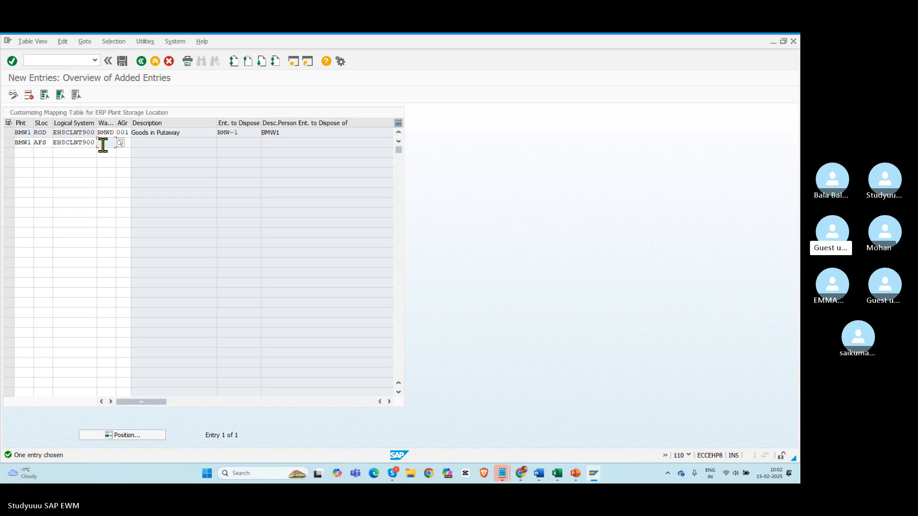
{"action": "key", "text": "Down"}
{"action": "key", "text": "Down"}
{"action": "key", "text": "Return"}
{"action": "key", "text": "Tab"}
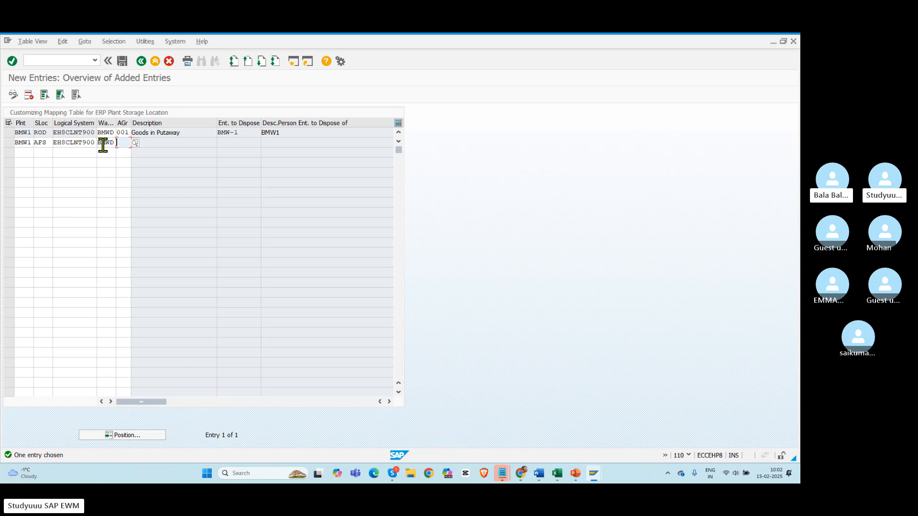
{"action": "type", "text": "002"}
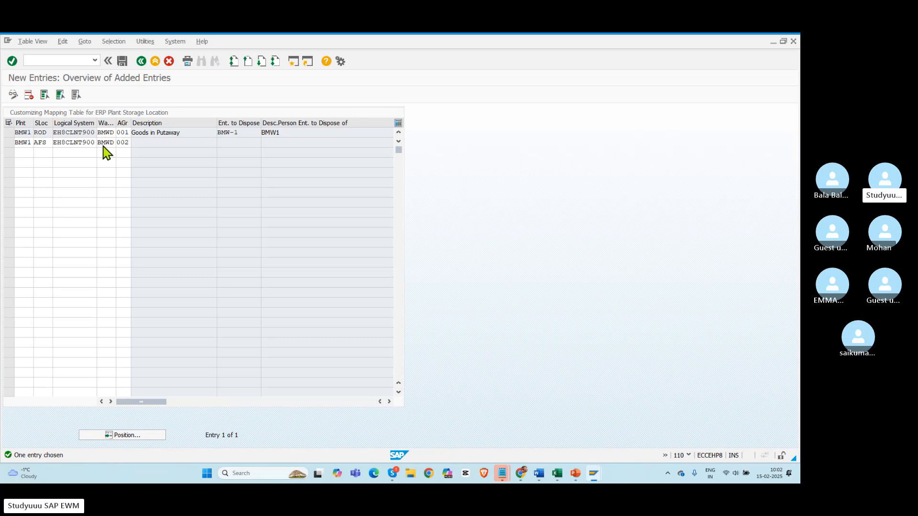
{"action": "key", "text": "Return"}
{"action": "double_click", "coordinate": [237, 142]}
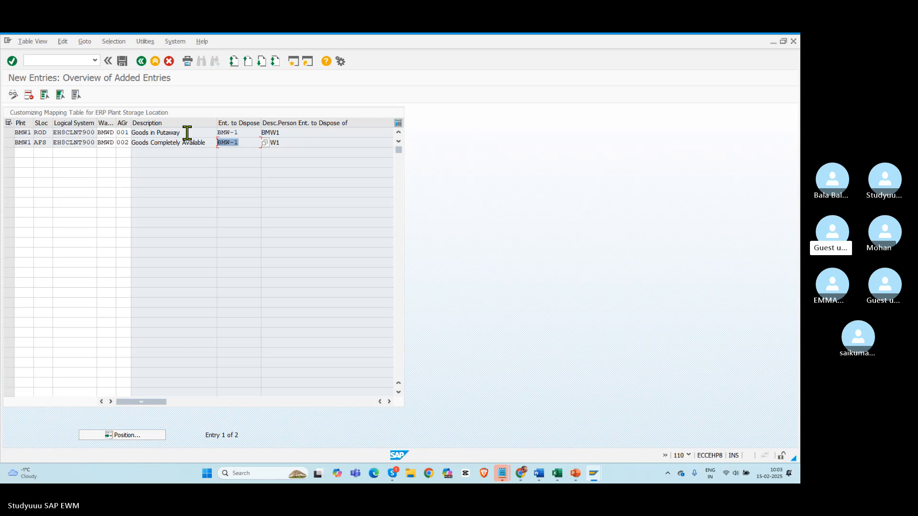
{"action": "left_click", "coordinate": [122, 61]}
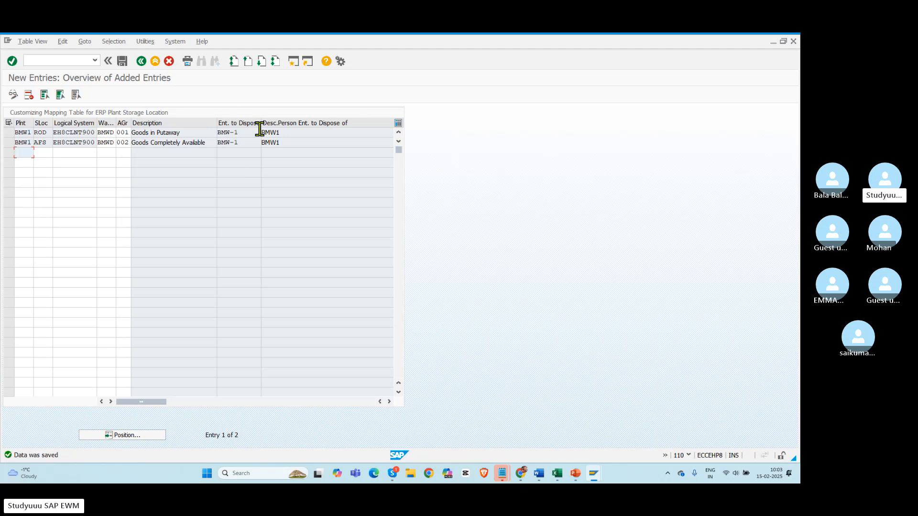
Switch to the EWM stock types session and open the SAP Reference IMG through transaction /nspro.
{"action": "double_click", "coordinate": [99, 133]}
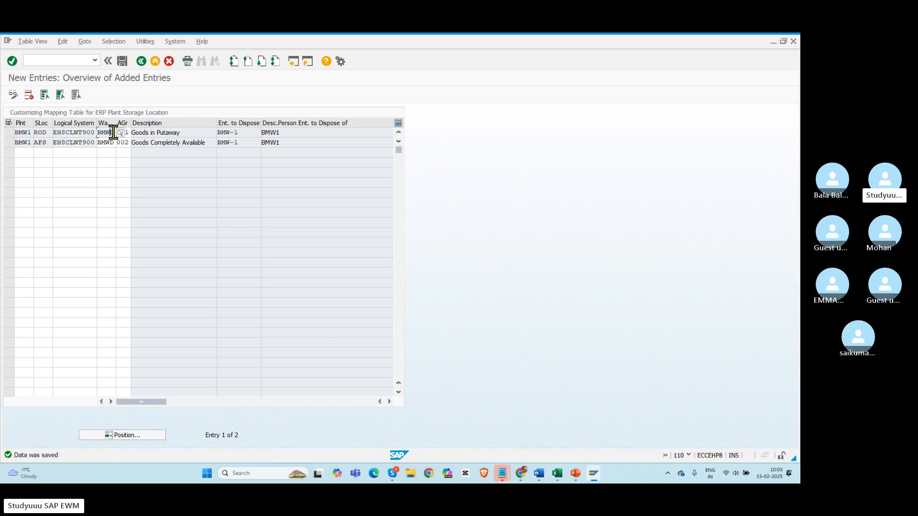
{"action": "left_click_drag", "start_coordinate": [113, 132], "coordinate": [100, 133]}
{"action": "key", "text": "alt+Tab"}
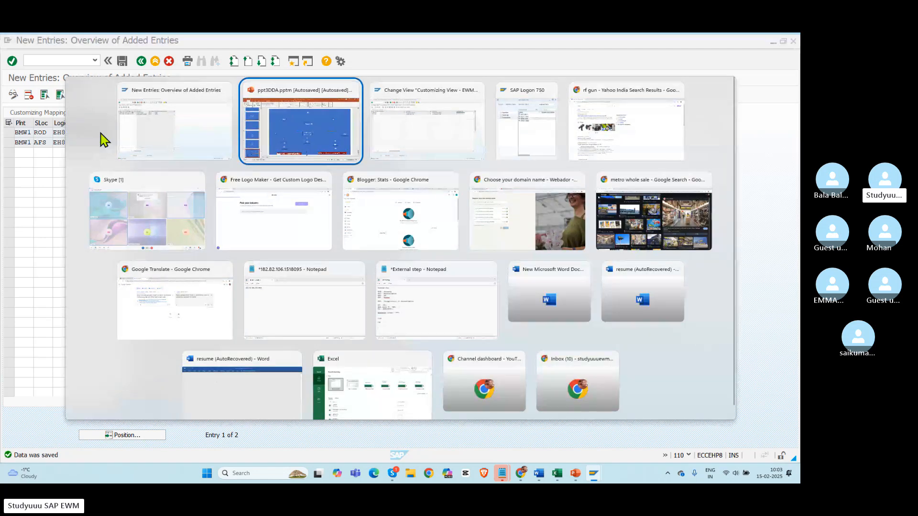
{"action": "key", "text": "alt+Tab"}
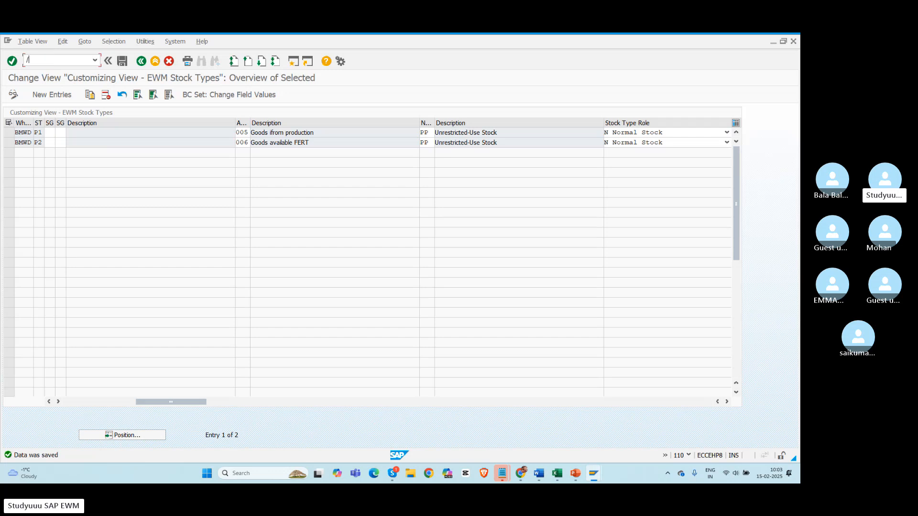
{"action": "type", "text": "/nspro"}
{"action": "key", "text": "Return"}
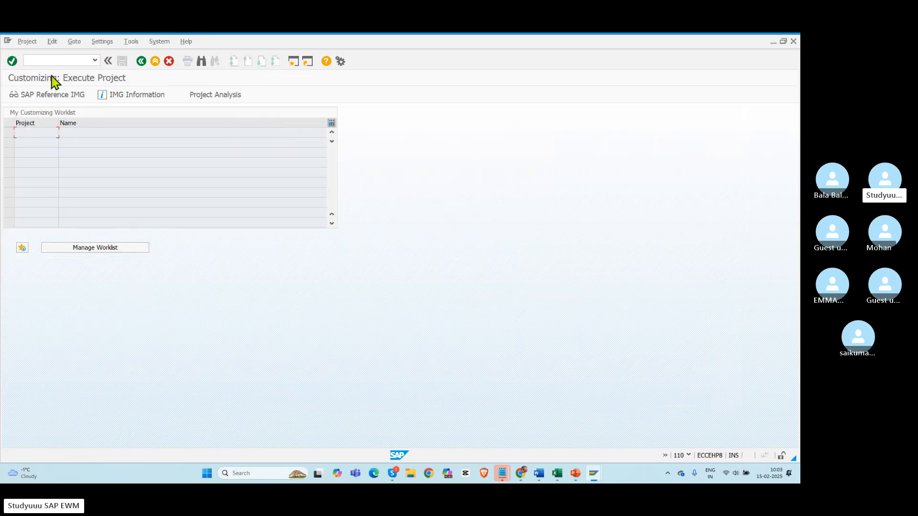
{"action": "left_click", "coordinate": [46, 95]}
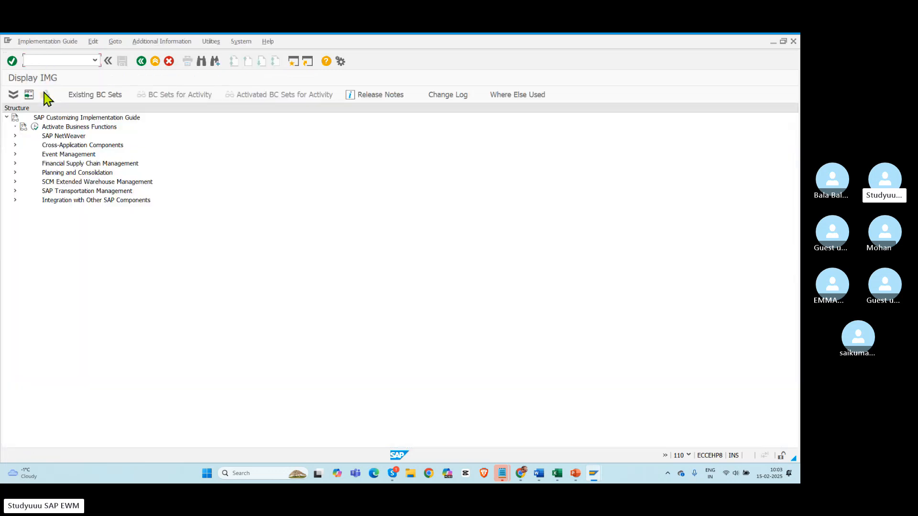
Open Assign Warehouse Numbers under SCM Extended Warehouse Management, Extended Warehouse Management, Master Data, for warehouse BMWD.
{"action": "left_click", "coordinate": [15, 182]}
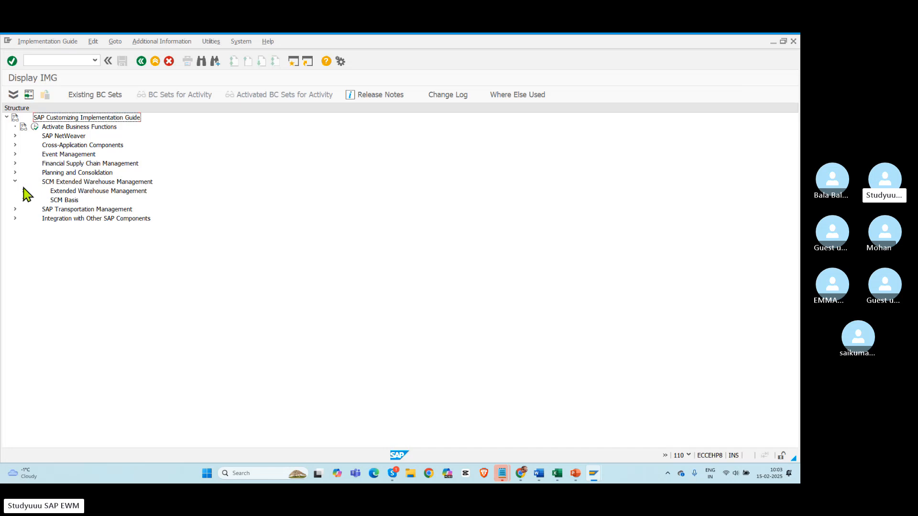
{"action": "left_click", "coordinate": [23, 191]}
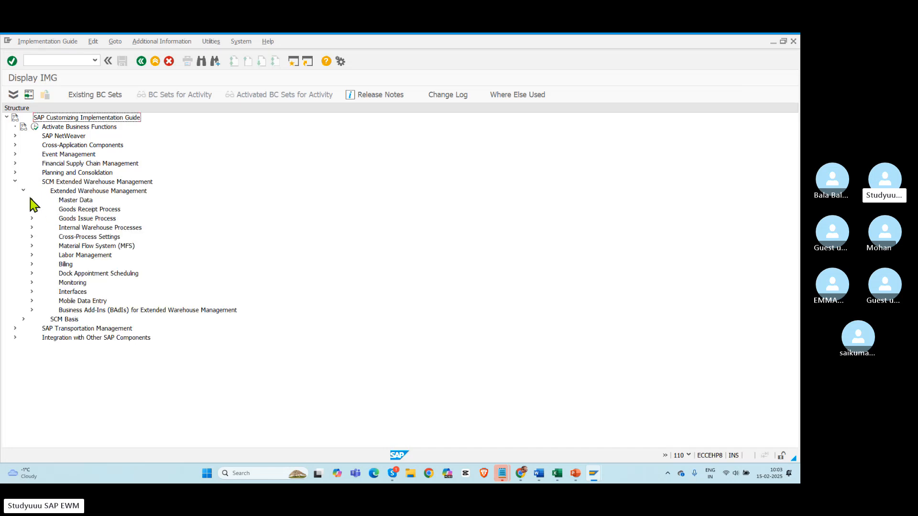
{"action": "left_click", "coordinate": [31, 200]}
{"action": "left_click", "coordinate": [138, 219]}
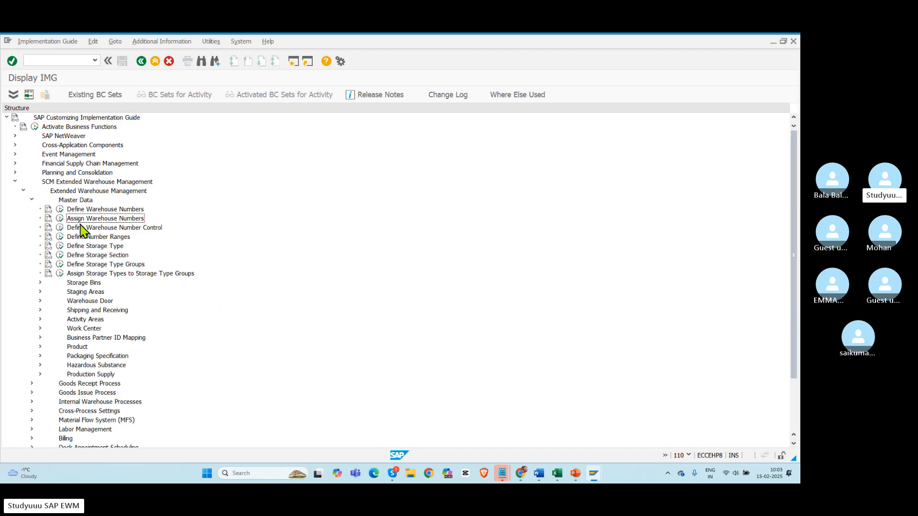
{"action": "left_click", "coordinate": [60, 220]}
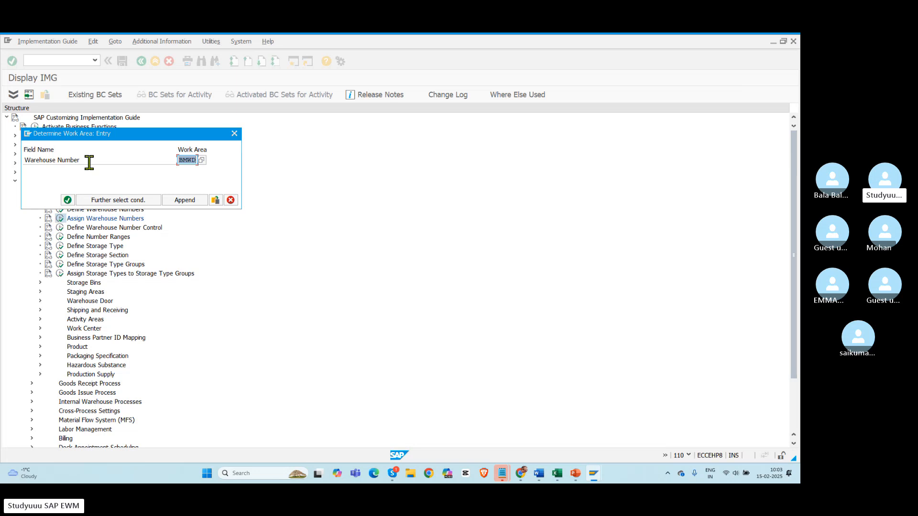
{"action": "left_click", "coordinate": [68, 200]}
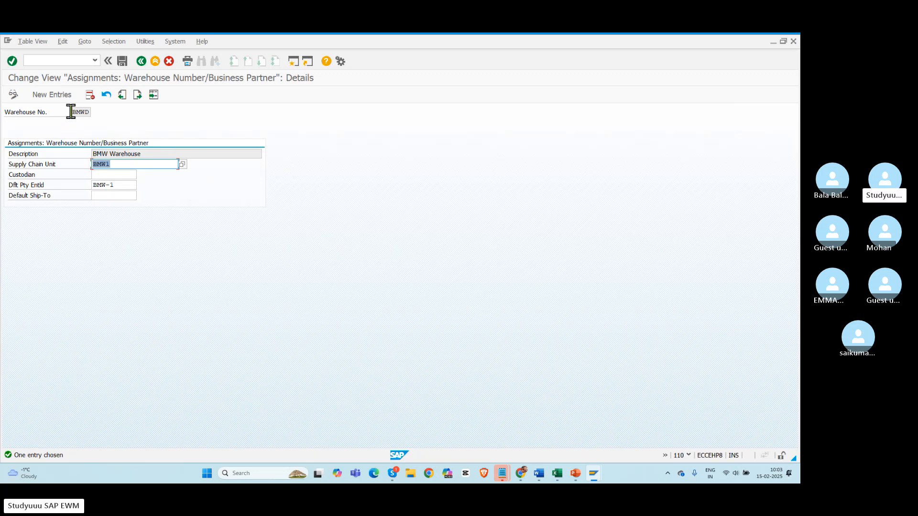
Compare warehouse BMWD's default party entitled with the ROD mapping row's entitled party and copy the value BMW-1 from the mapping.
{"action": "key", "text": "alt"}
{"action": "left_click", "coordinate": [156, 125]}
{"action": "key", "text": "alt+Tab"}
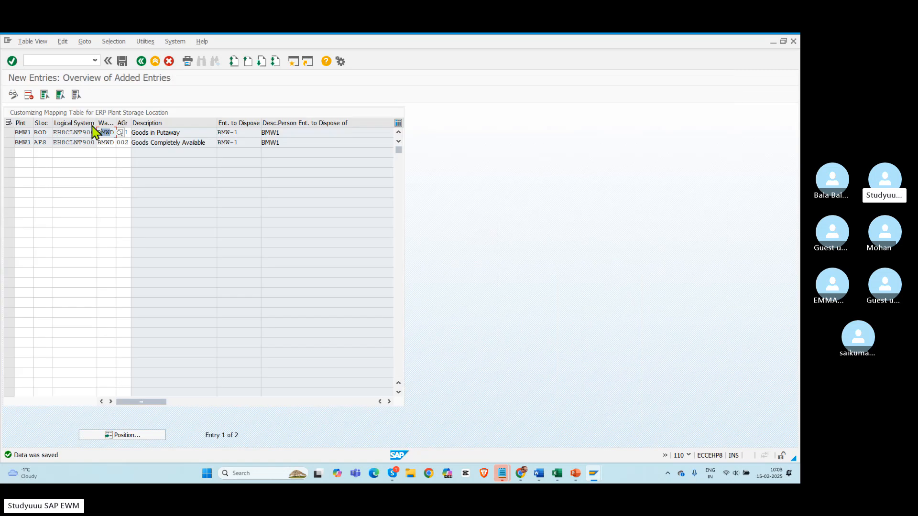
{"action": "left_click_drag", "start_coordinate": [98, 132], "coordinate": [132, 132]}
{"action": "key", "text": "alt+Tab"}
{"action": "left_click_drag", "start_coordinate": [121, 184], "coordinate": [67, 196]}
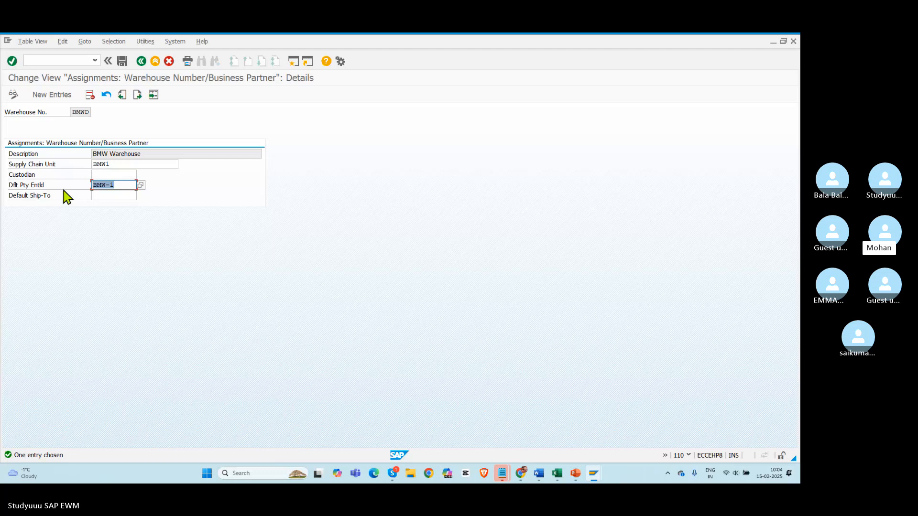
{"action": "key", "text": "alt+Tab"}
{"action": "left_click_drag", "start_coordinate": [245, 136], "coordinate": [143, 123]}
{"action": "key", "text": "ctrl+c"}
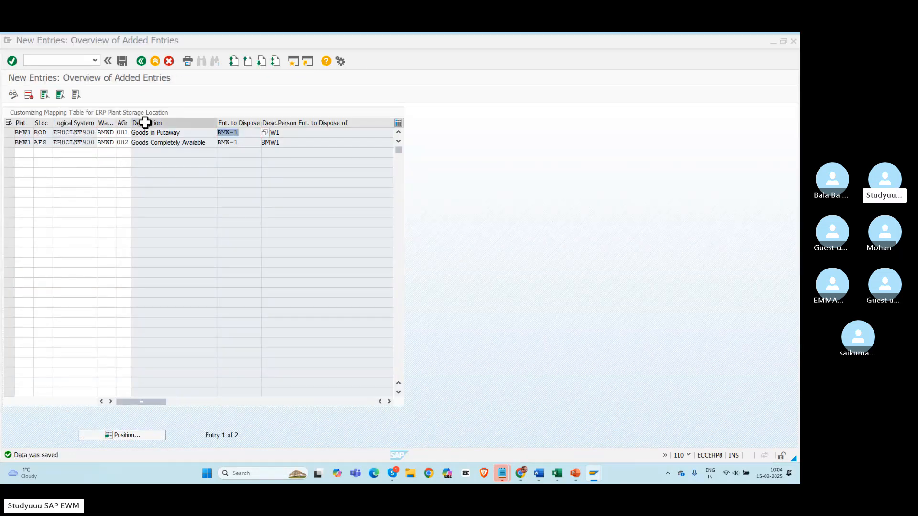
{"action": "key", "text": "alt+Tab"}
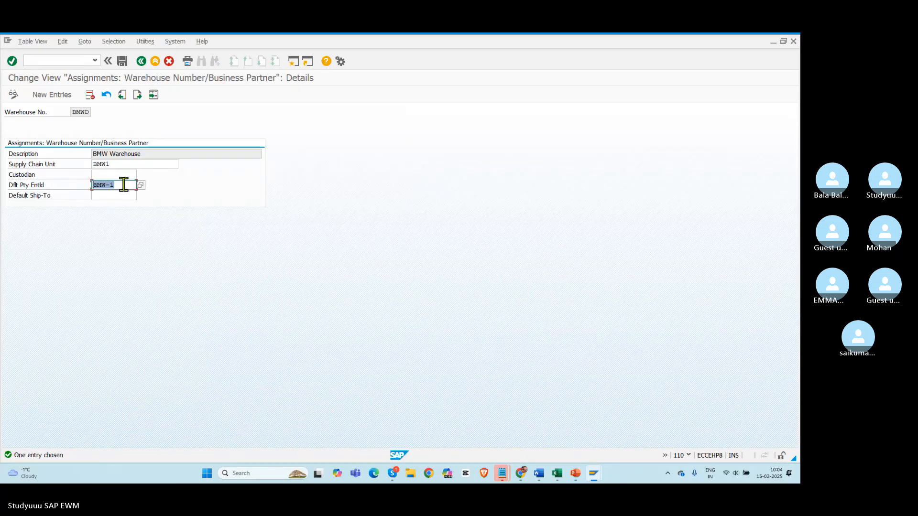
Start transaction /obp in a new session, find business partner number BMW-1 and display its record.
{"action": "left_click", "coordinate": [41, 61]}
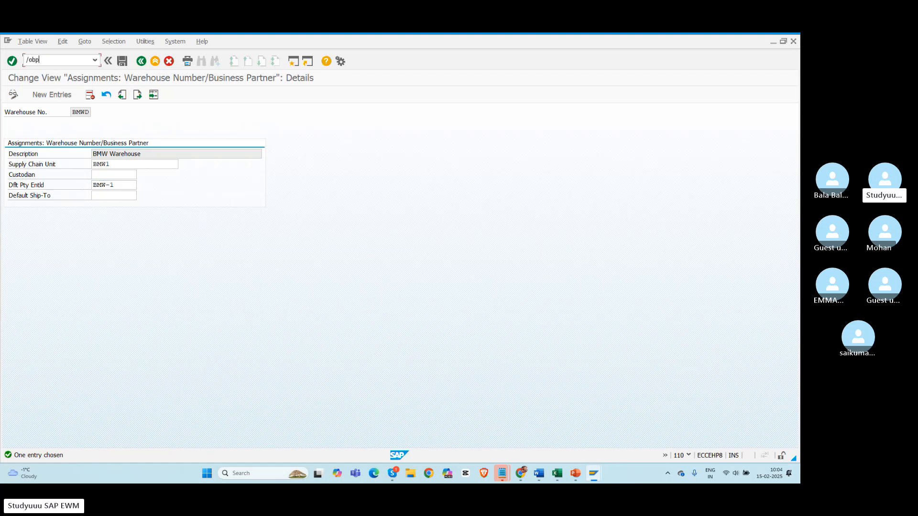
{"action": "key", "text": "Return"}
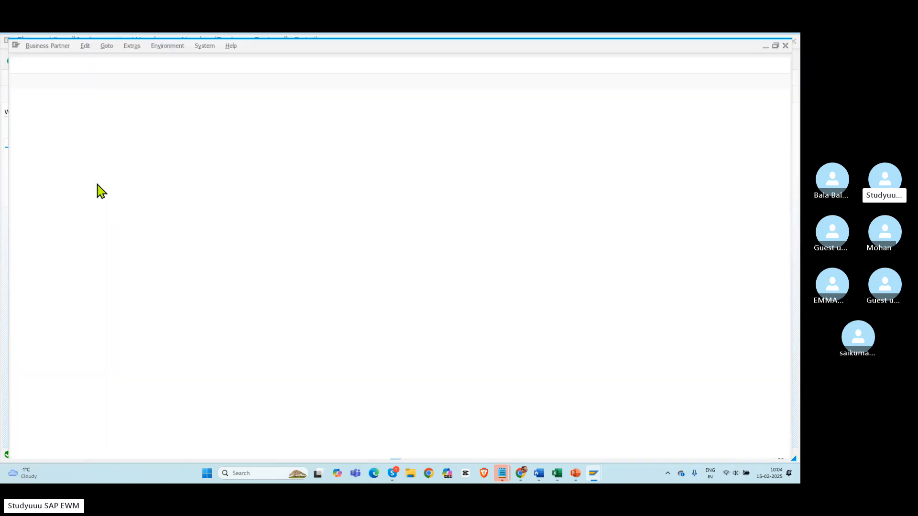
{"action": "left_click_drag", "start_coordinate": [118, 164], "coordinate": [44, 161]}
{"action": "key", "text": "ctrl+v"}
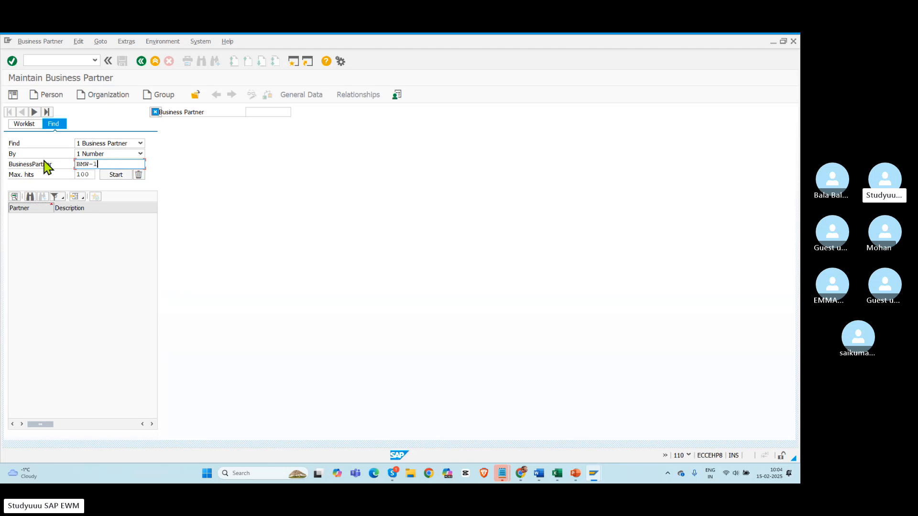
{"action": "left_click", "coordinate": [117, 176]}
{"action": "double_click", "coordinate": [33, 217]}
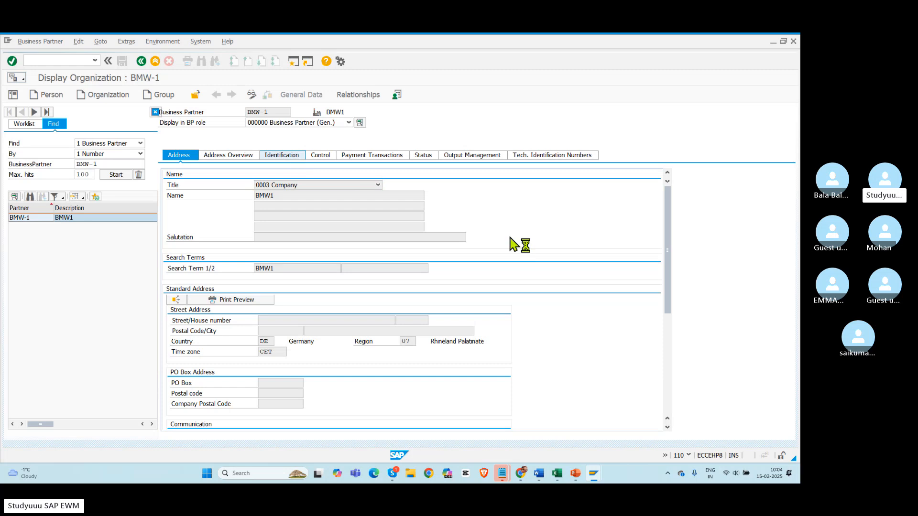
Examine the identification numbers of business partner BMW-1, especially the CRM011 R/3 plant number.
{"action": "left_click_drag", "start_coordinate": [669, 209], "coordinate": [669, 234]}
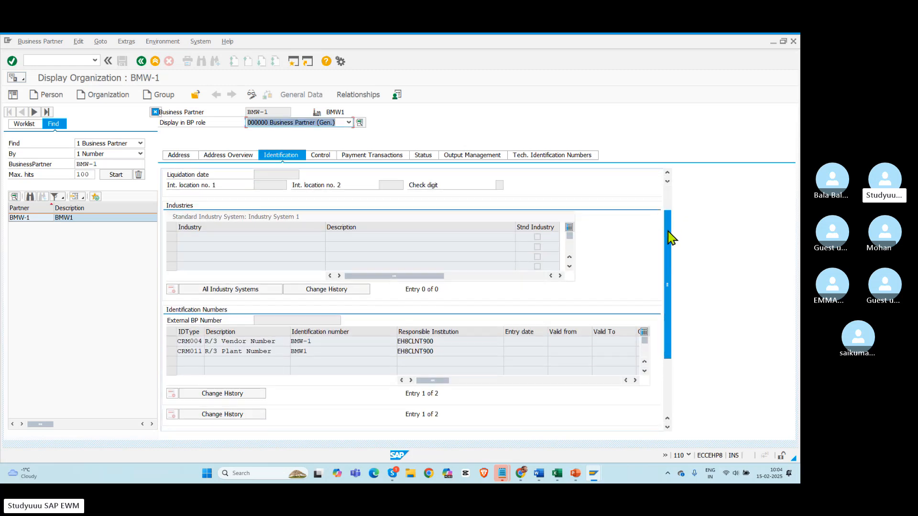
{"action": "double_click", "coordinate": [315, 350]}
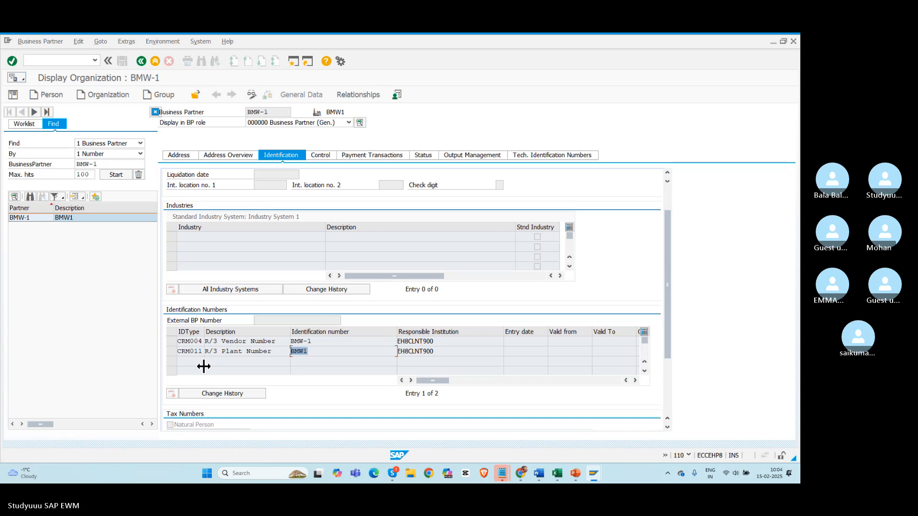
{"action": "left_click_drag", "start_coordinate": [102, 162], "coordinate": [40, 154]}
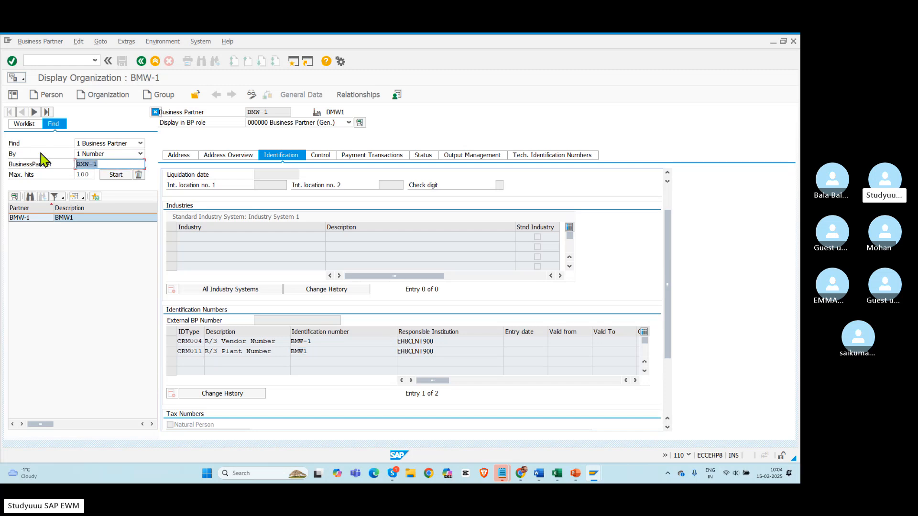
{"action": "double_click", "coordinate": [311, 351]}
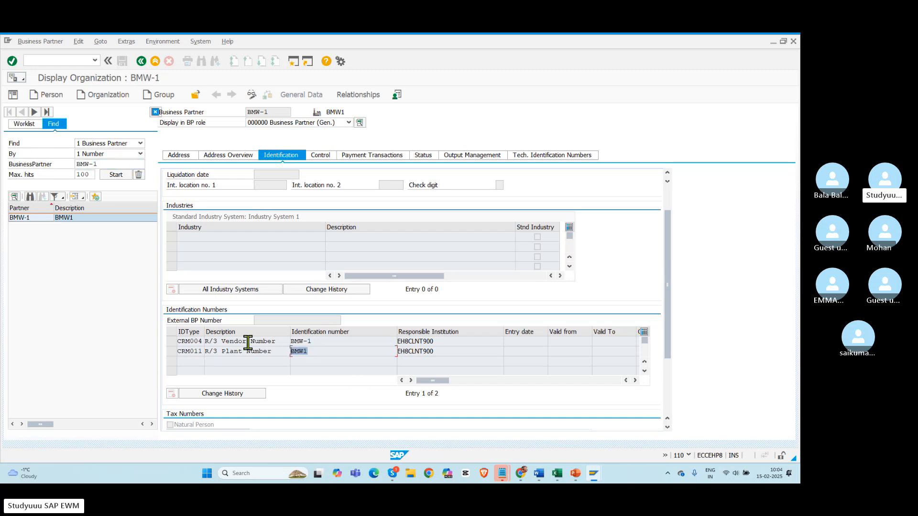
Recheck the default party entitled in warehouse BMWD's assignment and return to the storage location mapping table.
{"action": "key", "text": "alt+Tab"}
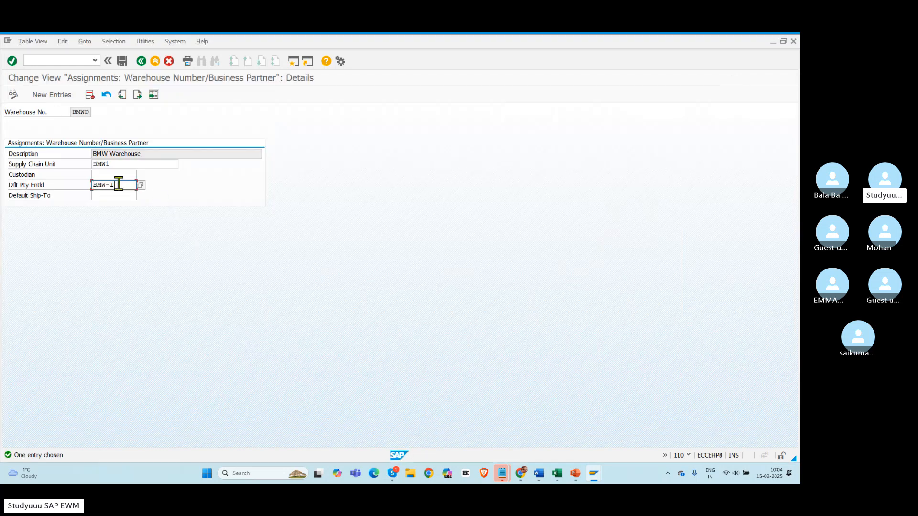
{"action": "left_click_drag", "start_coordinate": [118, 183], "coordinate": [62, 190]}
{"action": "key", "text": "alt+Tab"}
{"action": "key", "text": "alt+Tab"}
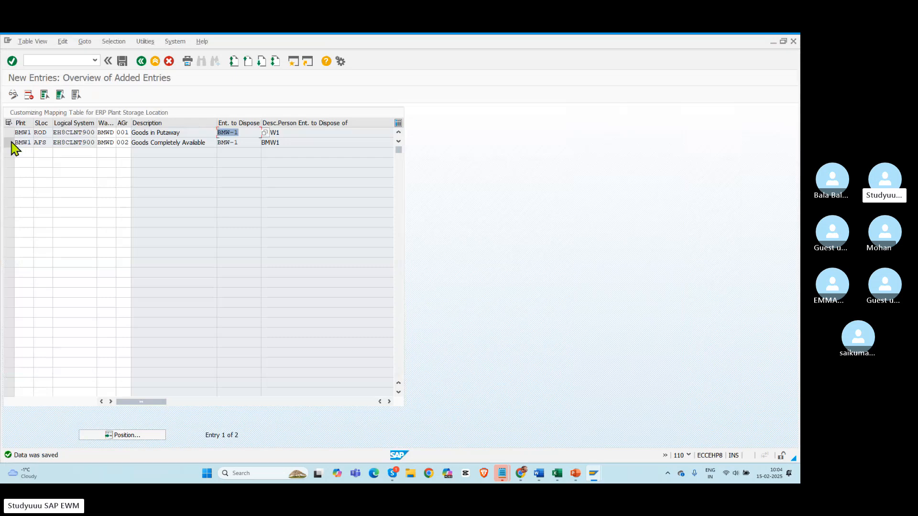
Trace the AFS mapping row's warehouse to its default party entitled and to business partner BMW-1's CRM011 plant number.
{"action": "left_click", "coordinate": [9, 142]}
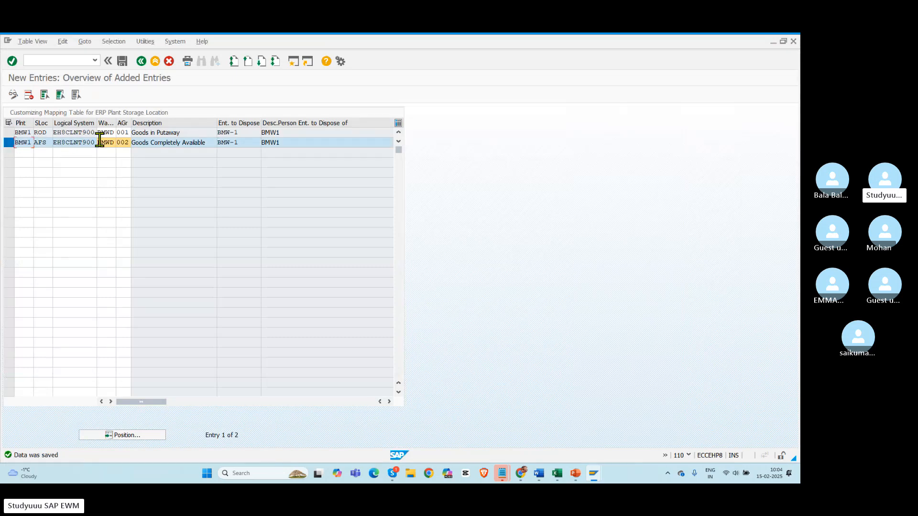
{"action": "left_click_drag", "start_coordinate": [99, 142], "coordinate": [116, 142]}
{"action": "key", "text": "alt+Tab"}
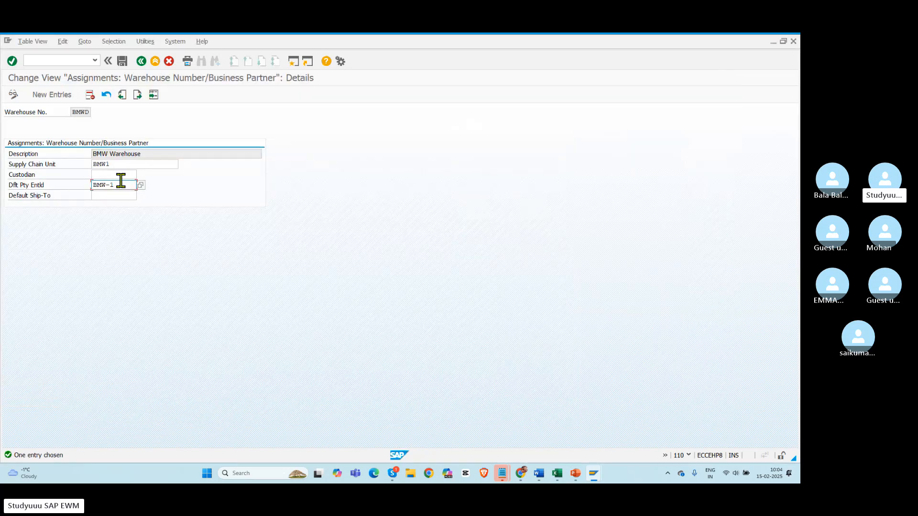
{"action": "left_click_drag", "start_coordinate": [121, 181], "coordinate": [63, 184]}
{"action": "key", "text": "alt+Tab"}
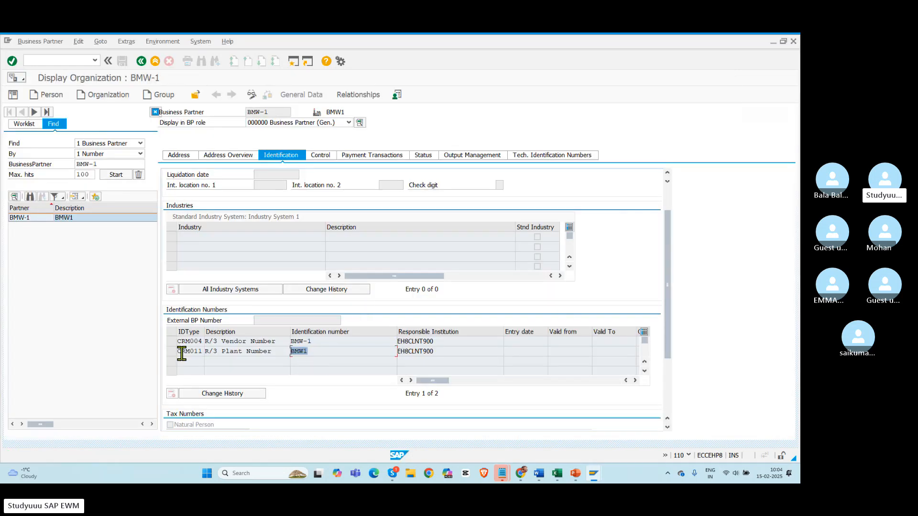
{"action": "left_click", "coordinate": [182, 352]}
{"action": "left_click", "coordinate": [105, 164]}
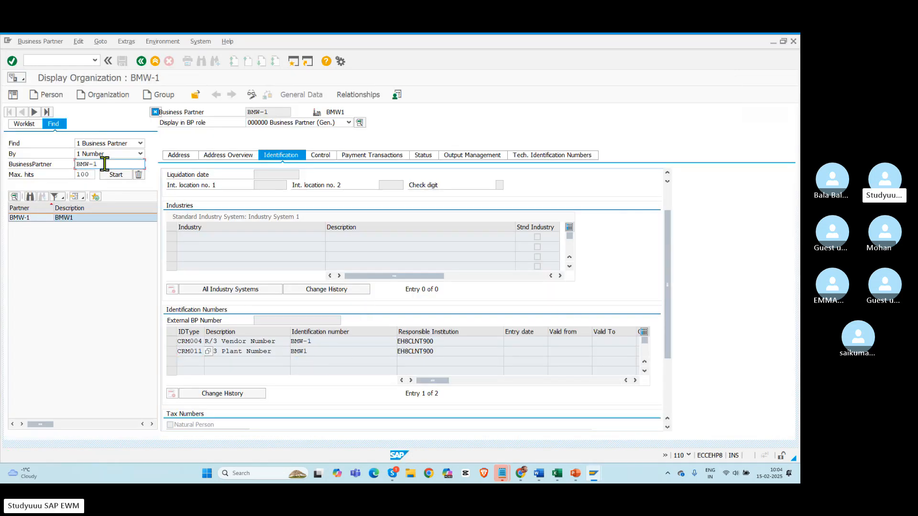
{"action": "left_click_drag", "start_coordinate": [104, 163], "coordinate": [50, 167]}
{"action": "left_click_drag", "start_coordinate": [317, 352], "coordinate": [258, 347]}
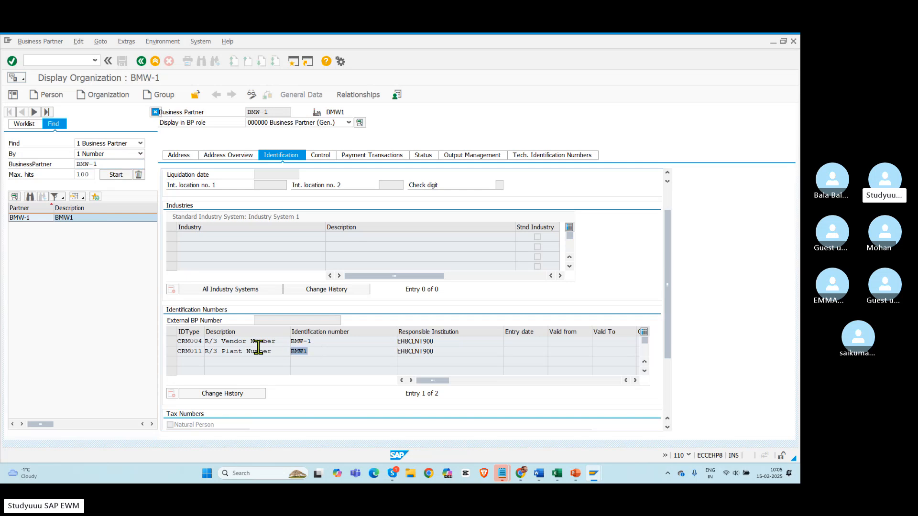
Return to the storage location mapping table and recheck the entitled party in the AFS and ROD rows.
{"action": "key", "text": "alt+Tab"}
{"action": "key", "text": "alt+Tab"}
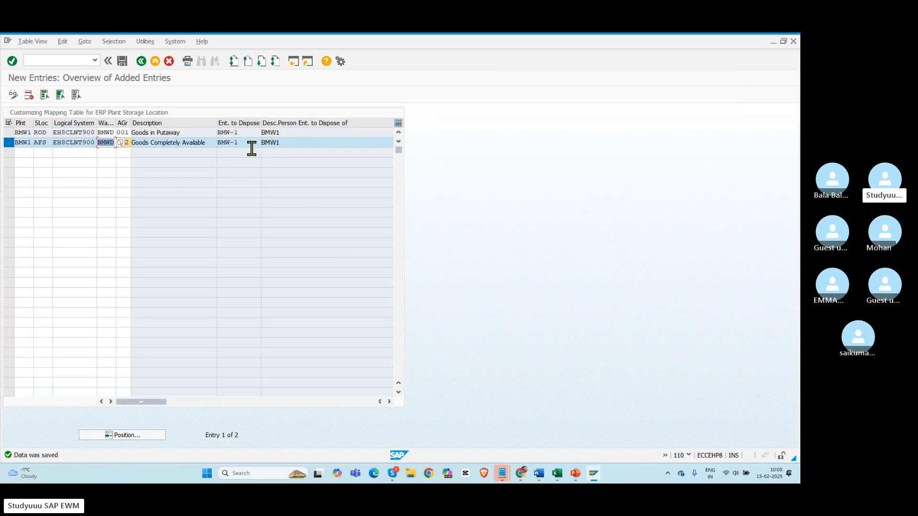
{"action": "left_click_drag", "start_coordinate": [247, 142], "coordinate": [185, 135]}
{"action": "left_click_drag", "start_coordinate": [247, 133], "coordinate": [195, 131]}
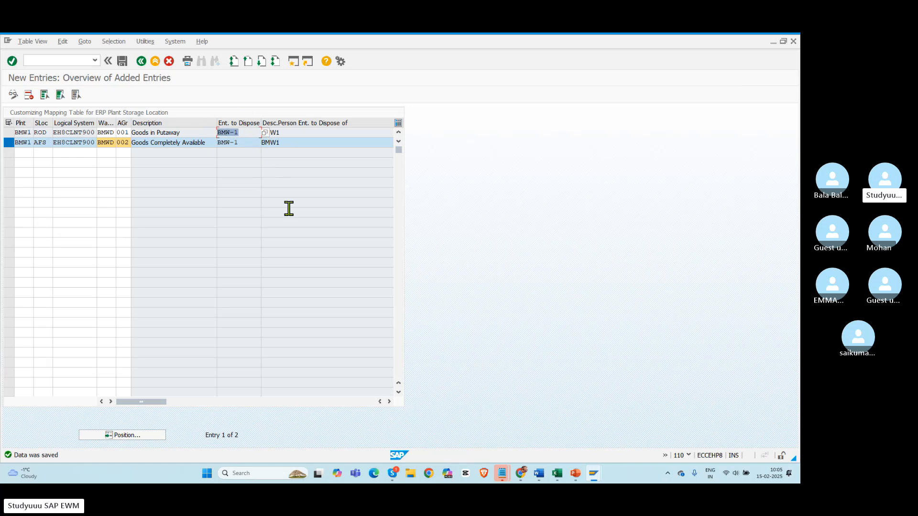
Open business partner BMW-1 for changes, delete its CRM011 R/3 plant number identification and save the record.
{"action": "key", "text": "alt+Tab"}
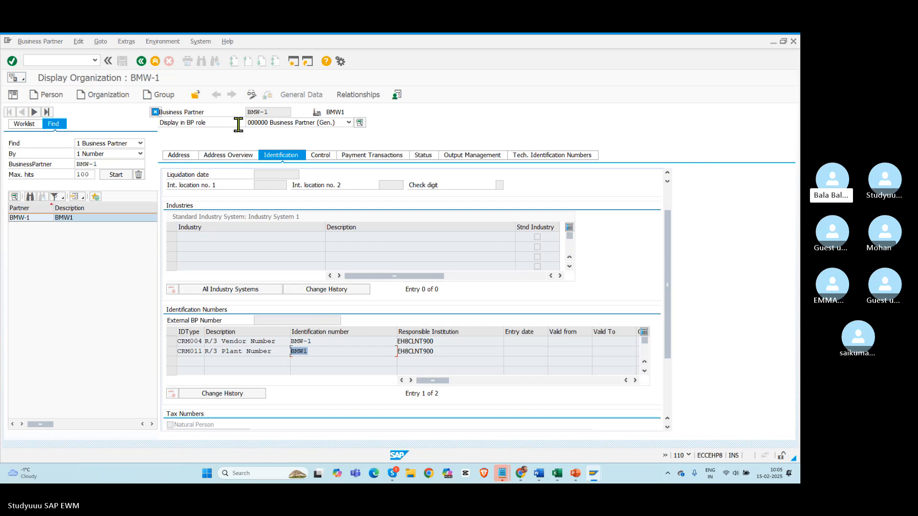
{"action": "left_click", "coordinate": [250, 95]}
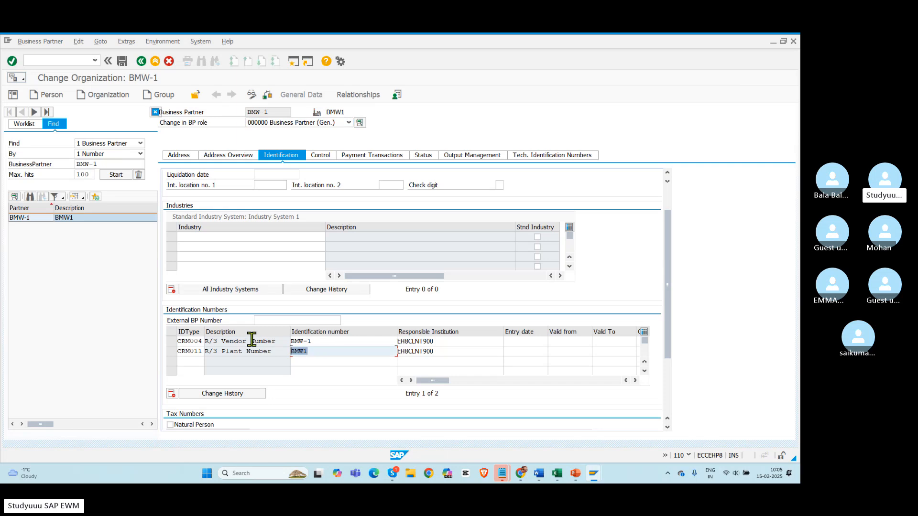
{"action": "left_click", "coordinate": [122, 62]}
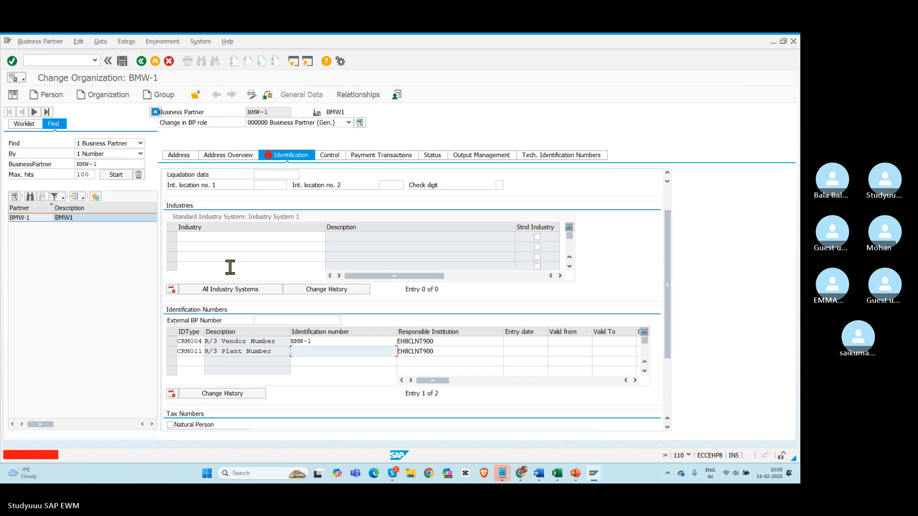
{"action": "left_click", "coordinate": [171, 342]}
{"action": "left_click", "coordinate": [171, 351]}
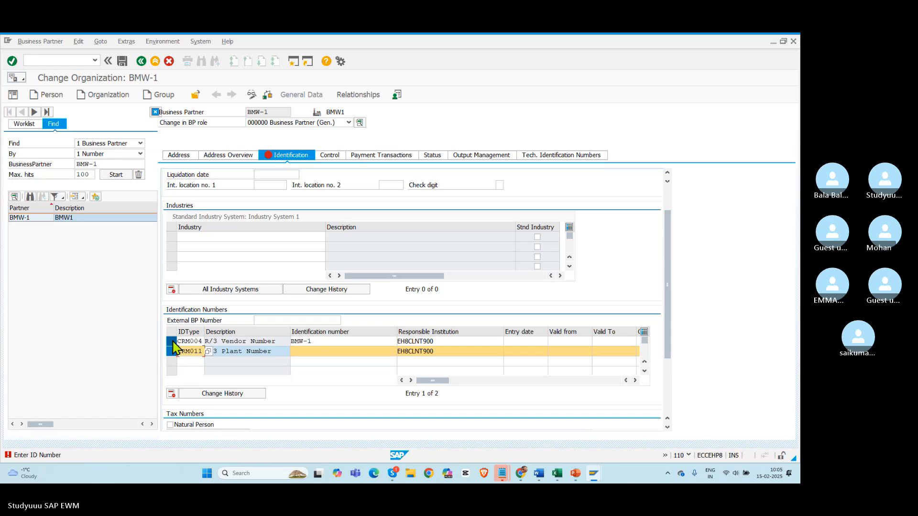
{"action": "left_click", "coordinate": [171, 341]}
{"action": "left_click", "coordinate": [172, 352]}
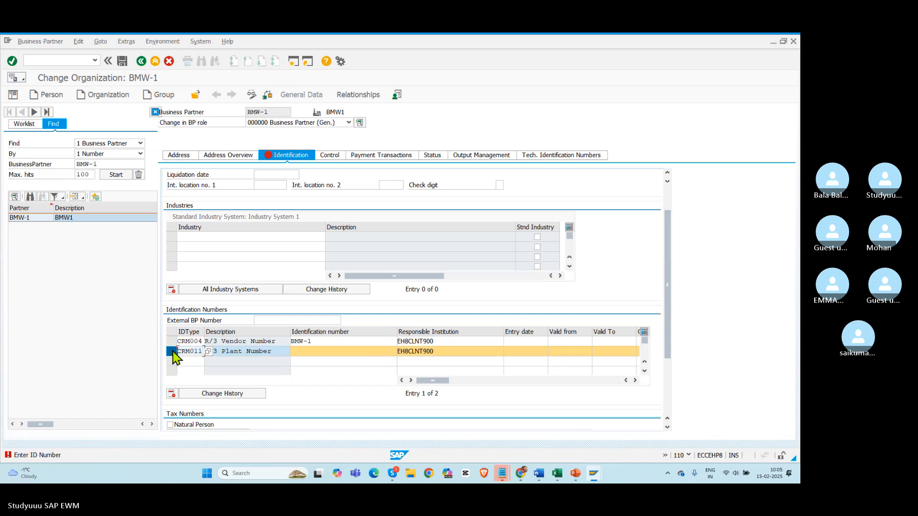
{"action": "left_click", "coordinate": [171, 393]}
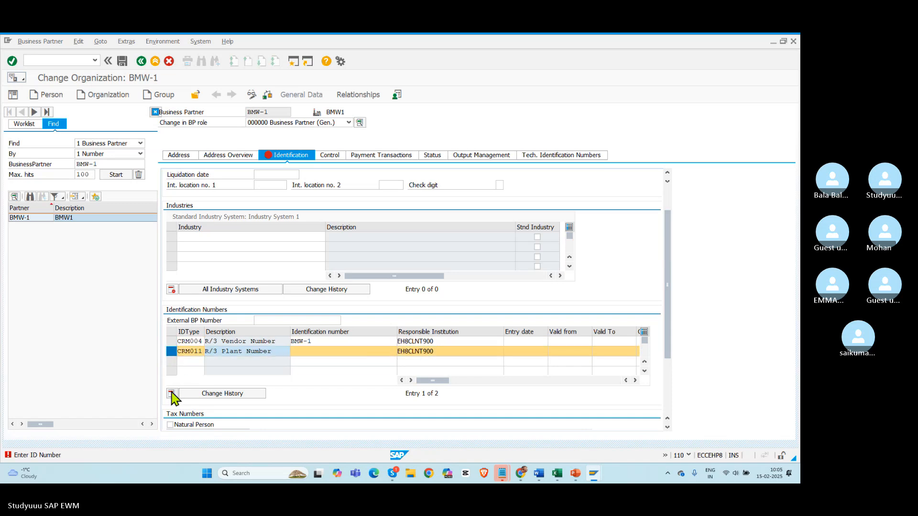
{"action": "left_click", "coordinate": [123, 61]}
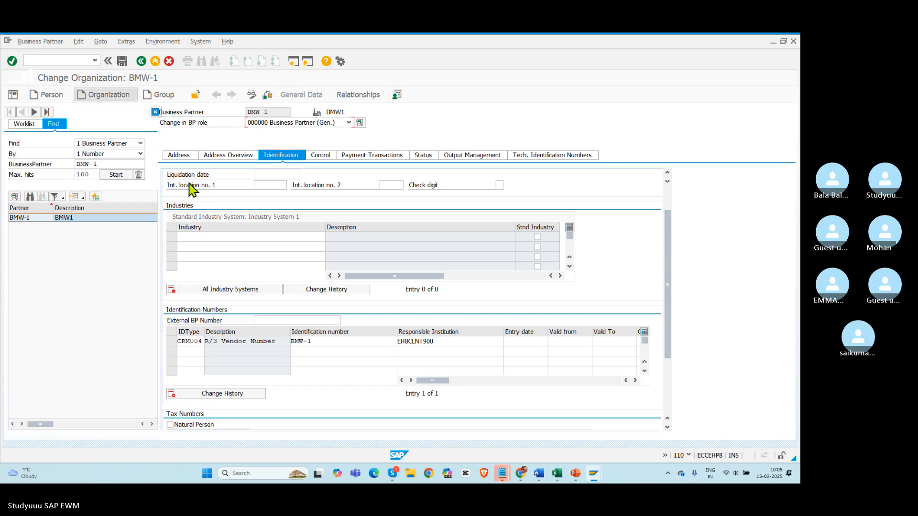
Delete the ROD and AFS mapping entries of plant BMW1 and save the storage location mapping table.
{"action": "key", "text": "alt+Tab"}
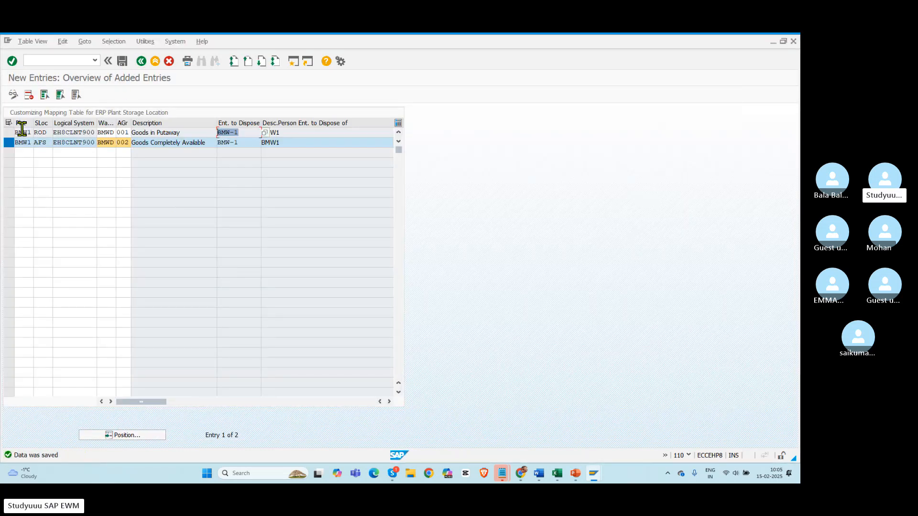
{"action": "left_click", "coordinate": [9, 133]}
{"action": "left_click", "coordinate": [29, 94]}
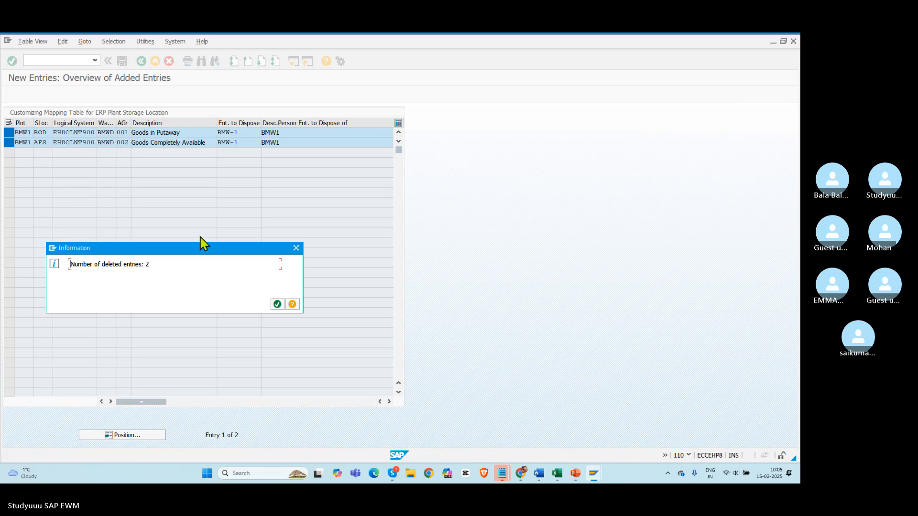
{"action": "left_click", "coordinate": [277, 304]}
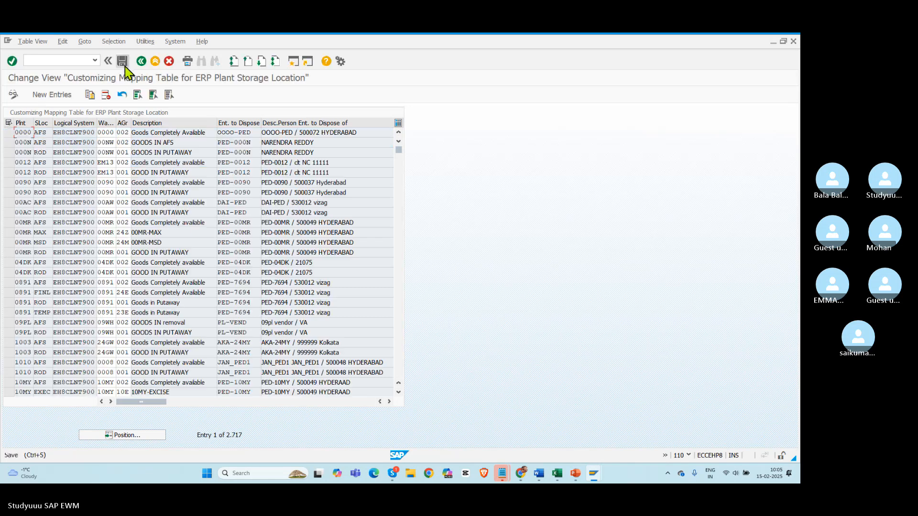
{"action": "left_click", "coordinate": [124, 64]}
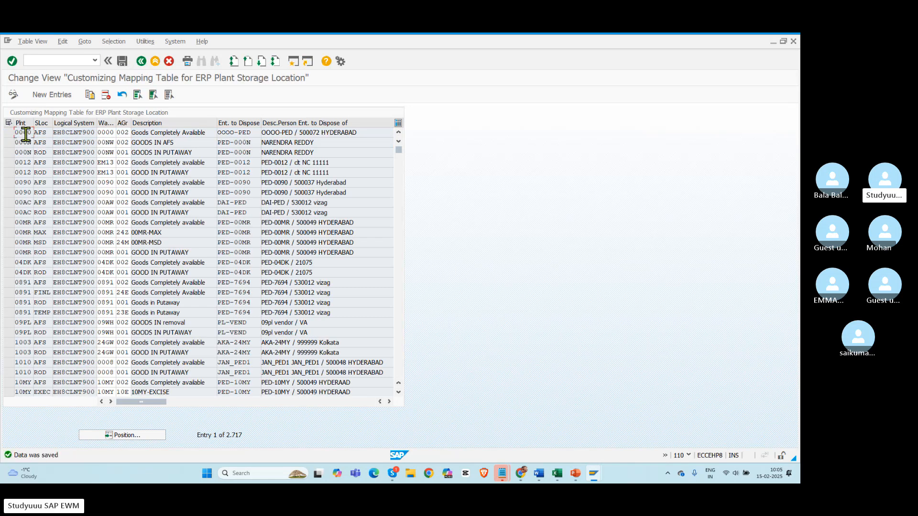
Add a mapping entry for plant BMW1, storage location ROD, logical system EH8CLNT900, warehouse BMWD and availability group 001.
{"action": "left_click", "coordinate": [47, 94]}
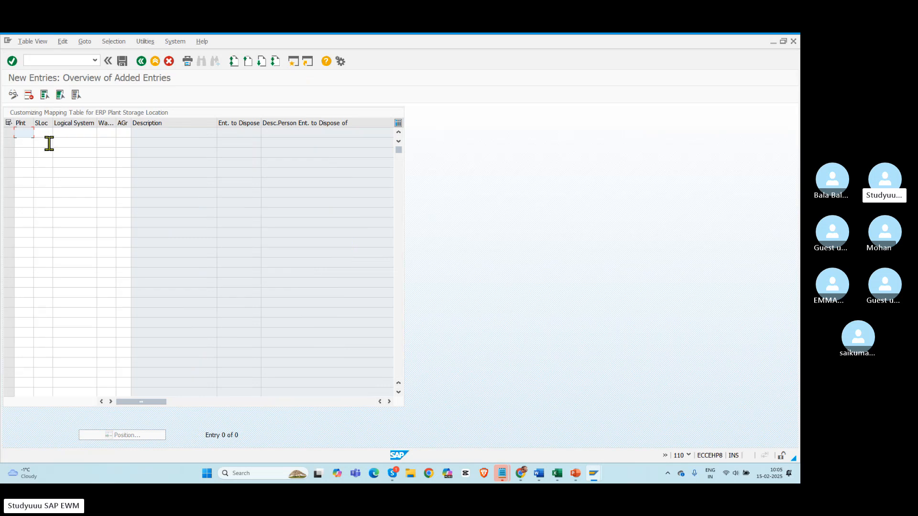
{"action": "key", "text": "Down"}
{"action": "key", "text": "Return"}
{"action": "key", "text": "Tab"}
{"action": "left_click", "coordinate": [41, 150]}
{"action": "key", "text": "Tab"}
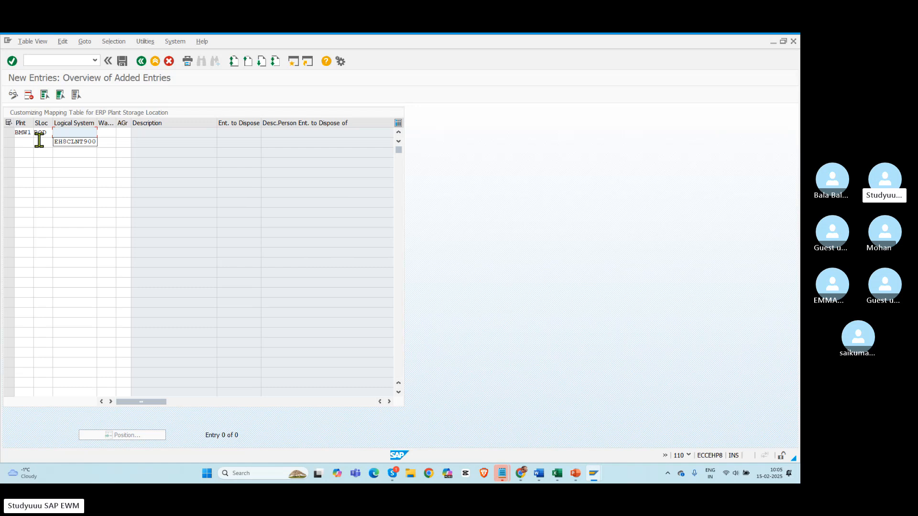
{"action": "key", "text": "Down"}
{"action": "key", "text": "Return"}
{"action": "key", "text": "Tab"}
{"action": "key", "text": "Down"}
{"action": "key", "text": "Return"}
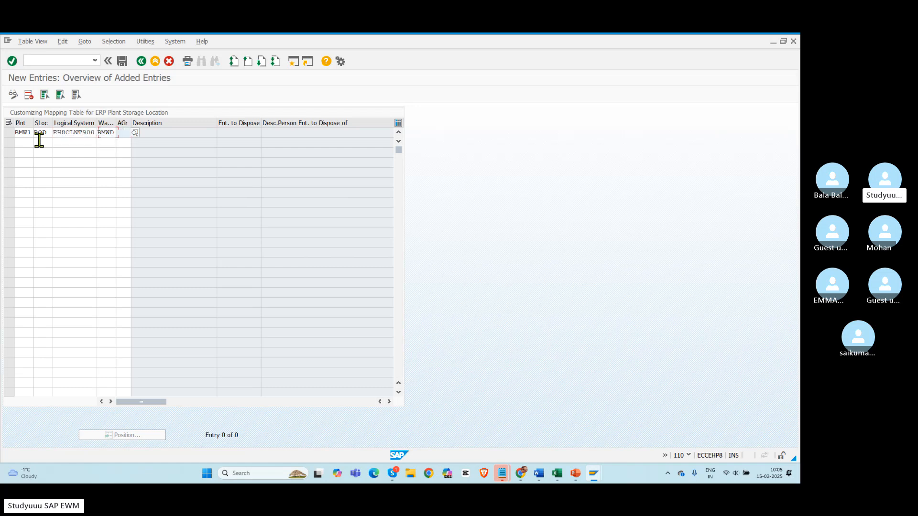
{"action": "key", "text": "Tab"}
{"action": "key", "text": "Down"}
{"action": "key", "text": "Return"}
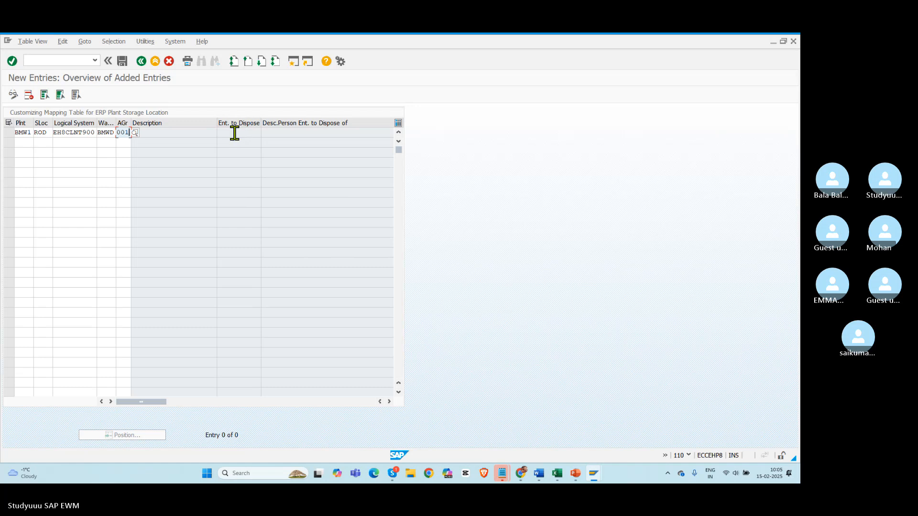
{"action": "key", "text": "Return"}
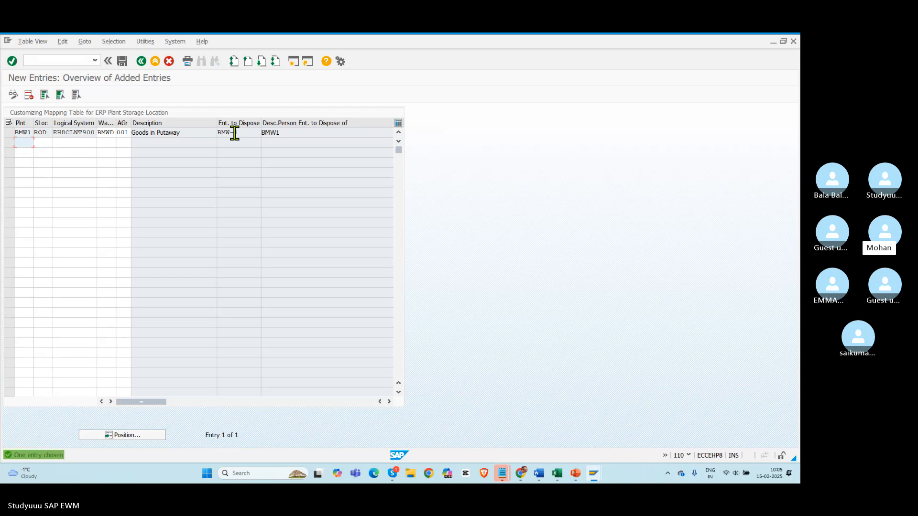
Check the new ROD row's entitled party, then save business partner BMW-1 again and leave its maintenance.
{"action": "left_click_drag", "start_coordinate": [249, 132], "coordinate": [167, 124]}
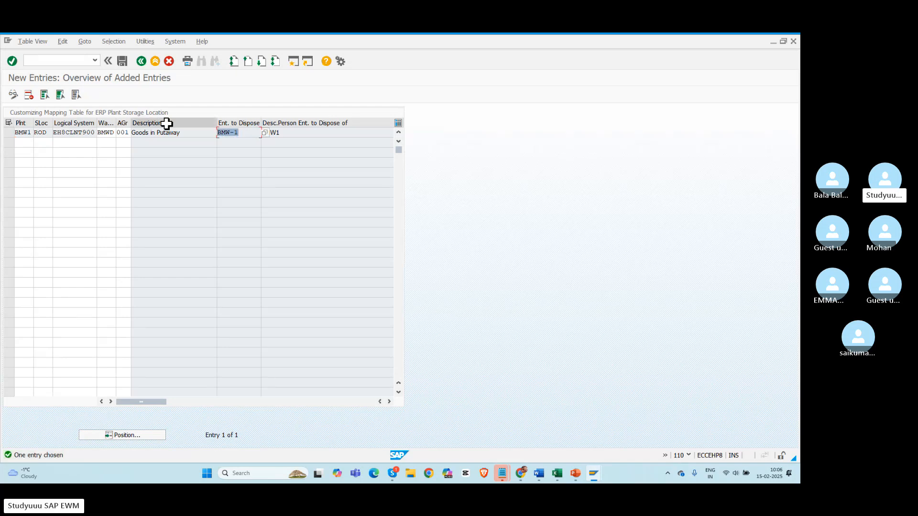
{"action": "key", "text": "alt+Tab"}
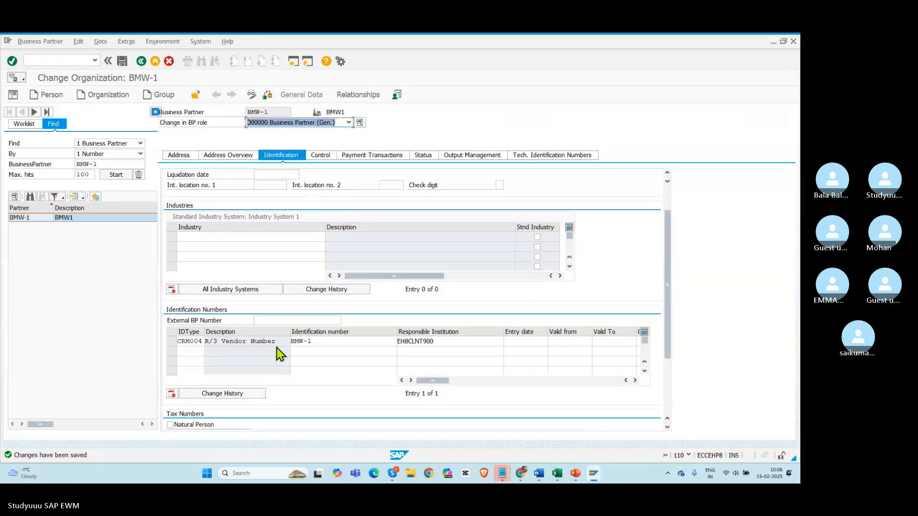
{"action": "left_click", "coordinate": [121, 61]}
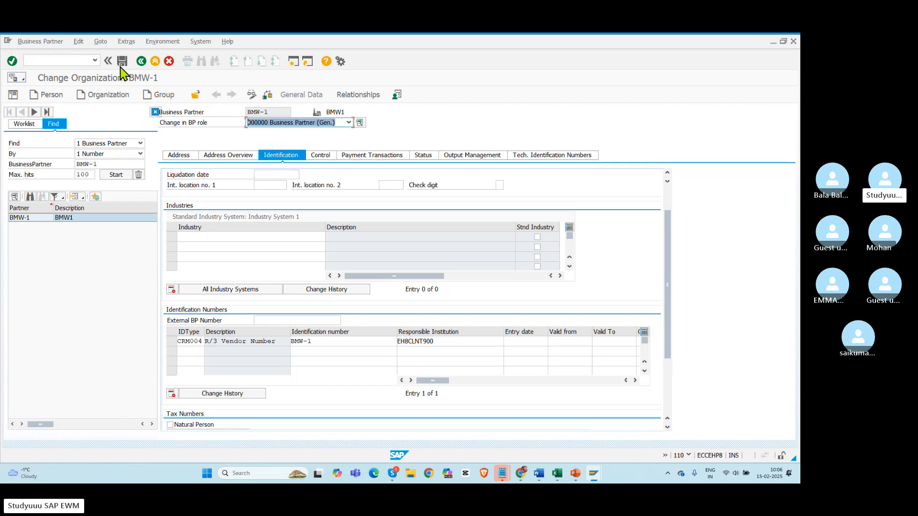
{"action": "left_click", "coordinate": [141, 61]}
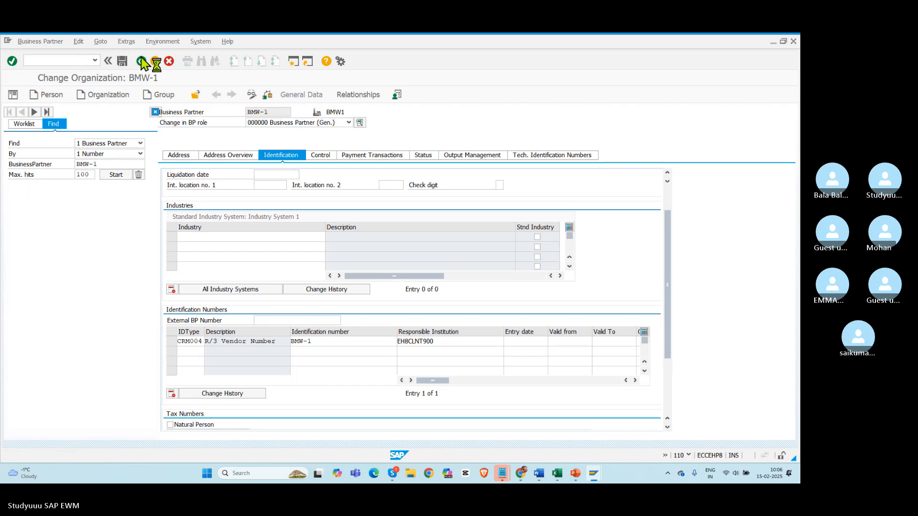
{"action": "key", "text": "alt+Tab"}
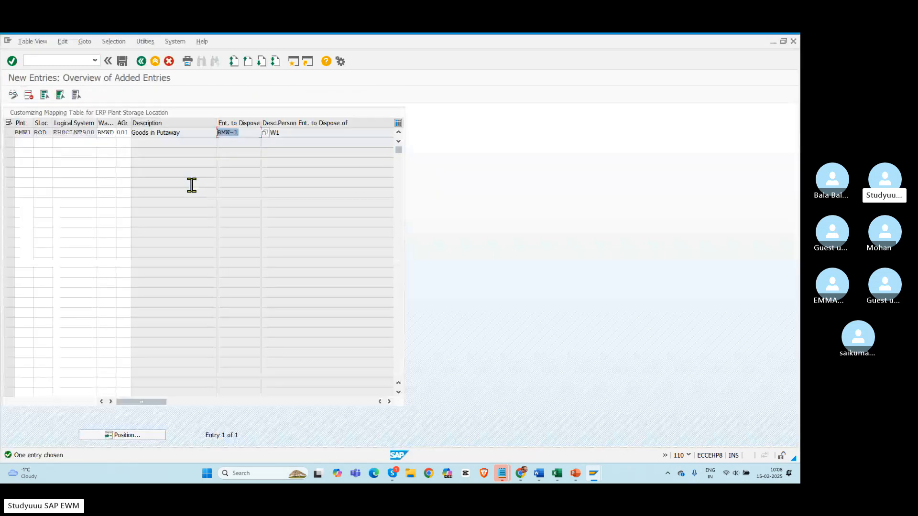
Try to add the mapping of plant BMW1, storage location ROD and warehouse BMWD with group 001 again, and discard the entry.
{"action": "left_click", "coordinate": [169, 62]}
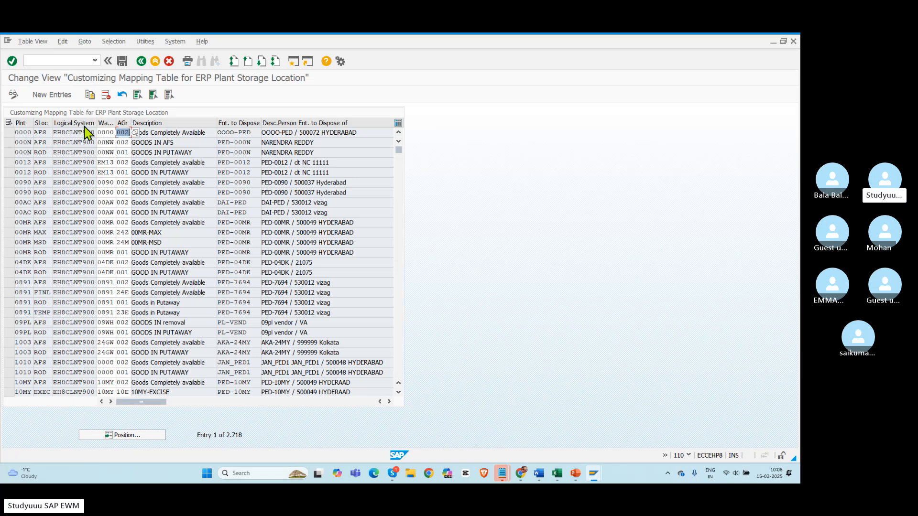
{"action": "left_click", "coordinate": [46, 96]}
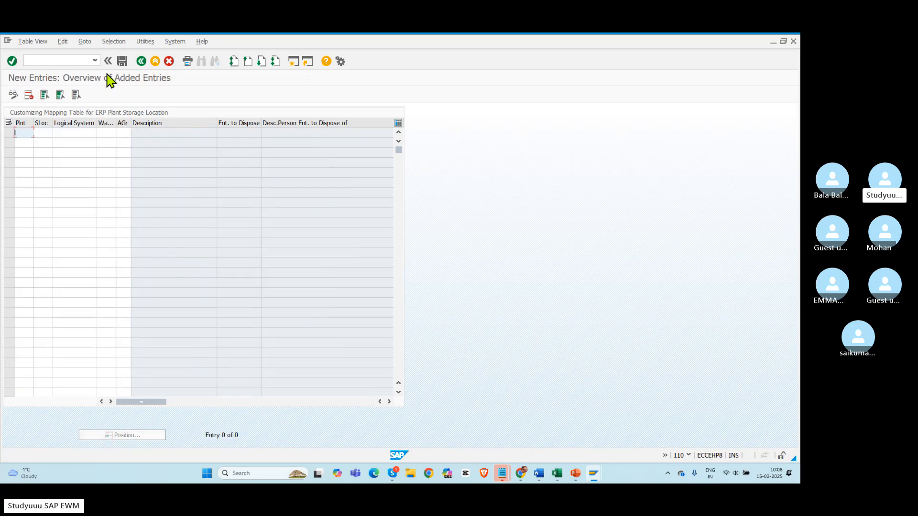
{"action": "key", "text": "alt+Tab"}
{"action": "key", "text": "alt+Tab"}
{"action": "key", "text": "Tab"}
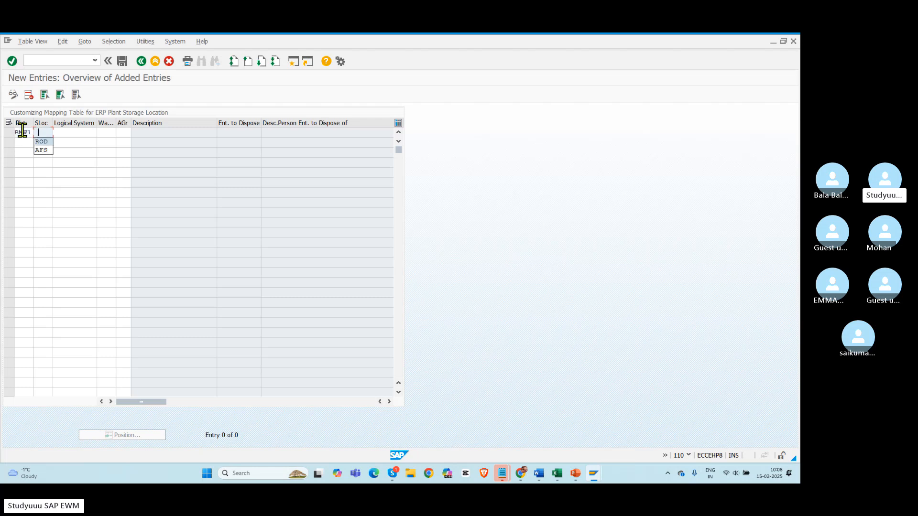
{"action": "key", "text": "Tab"}
{"action": "key", "text": "Tab"}
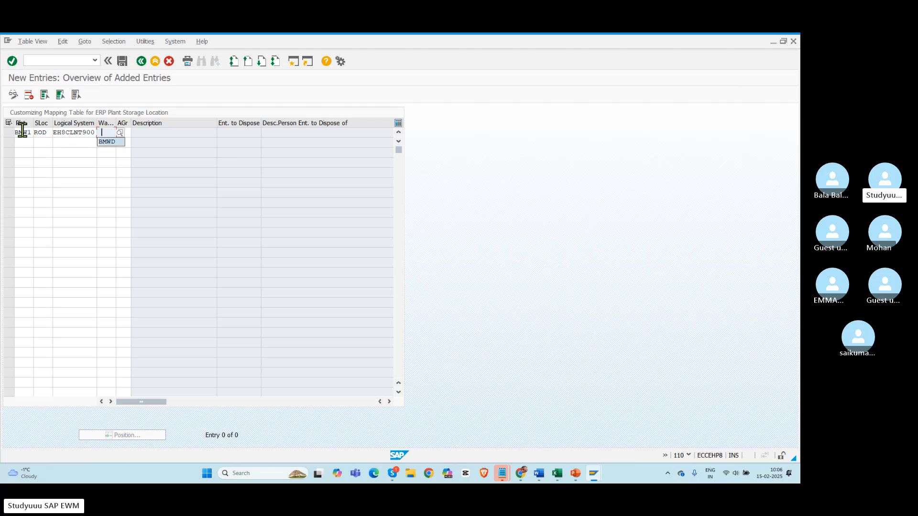
{"action": "key", "text": "Tab"}
{"action": "key", "text": "Return"}
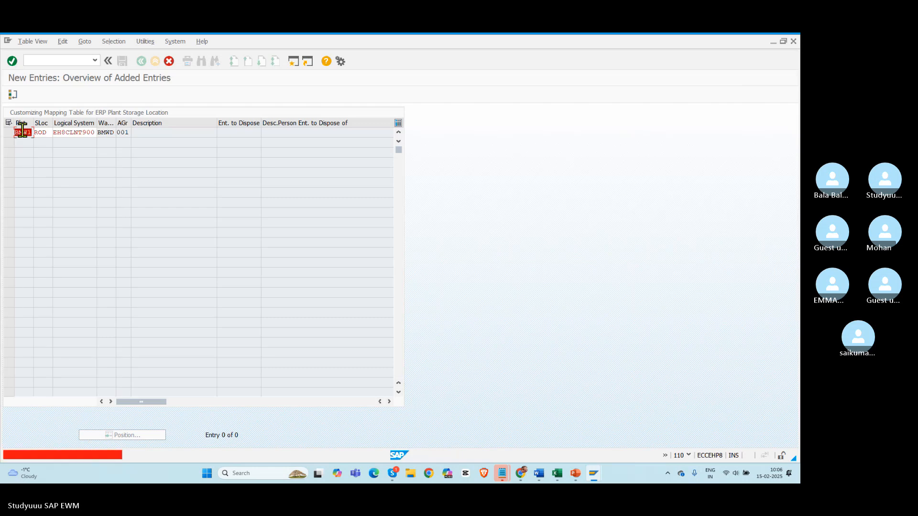
{"action": "left_click", "coordinate": [168, 61]}
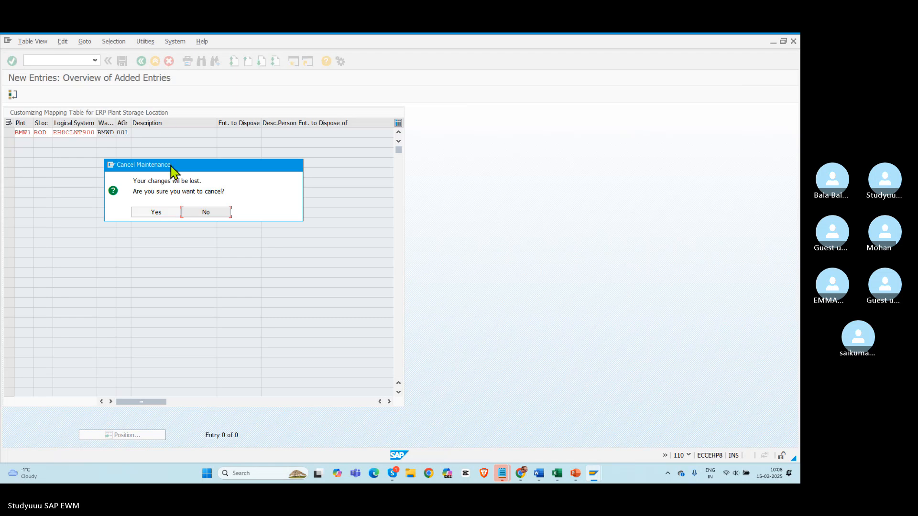
{"action": "left_click", "coordinate": [156, 211]}
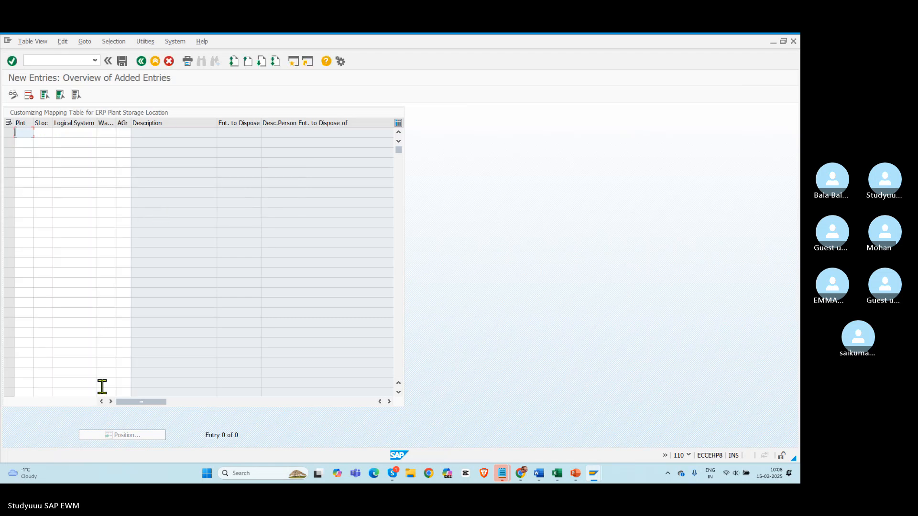
Look up plant BMW1 in the storage location mapping table and leave the table without saving.
{"action": "left_click", "coordinate": [141, 61]}
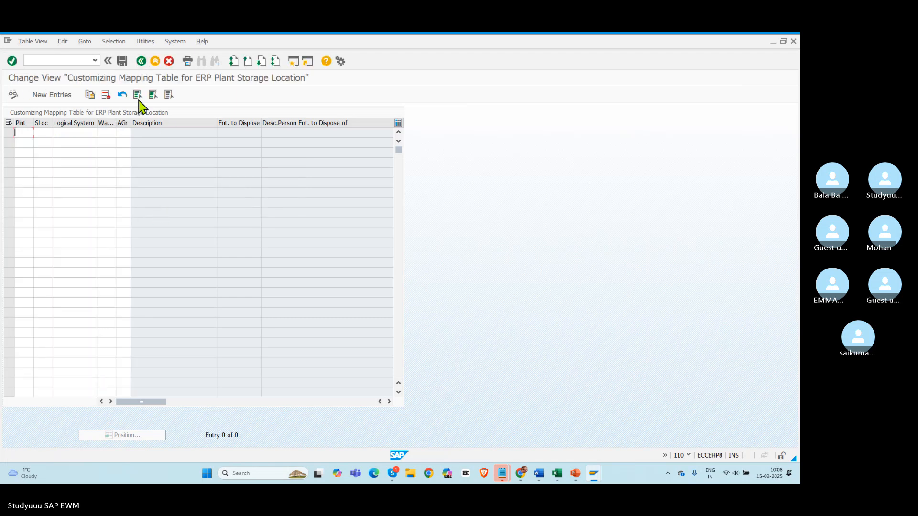
{"action": "left_click", "coordinate": [125, 436]}
{"action": "type", "text": "B"}
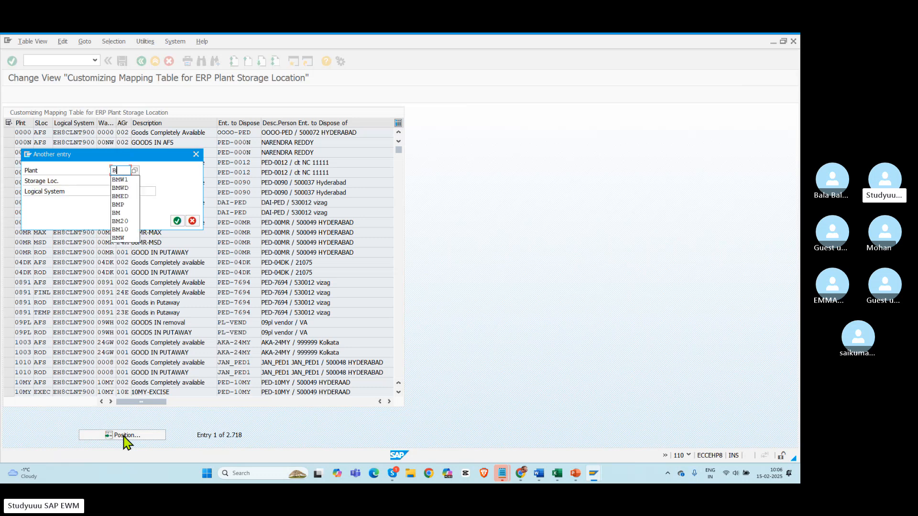
{"action": "type", "text": "MW1"}
{"action": "key", "text": "Return"}
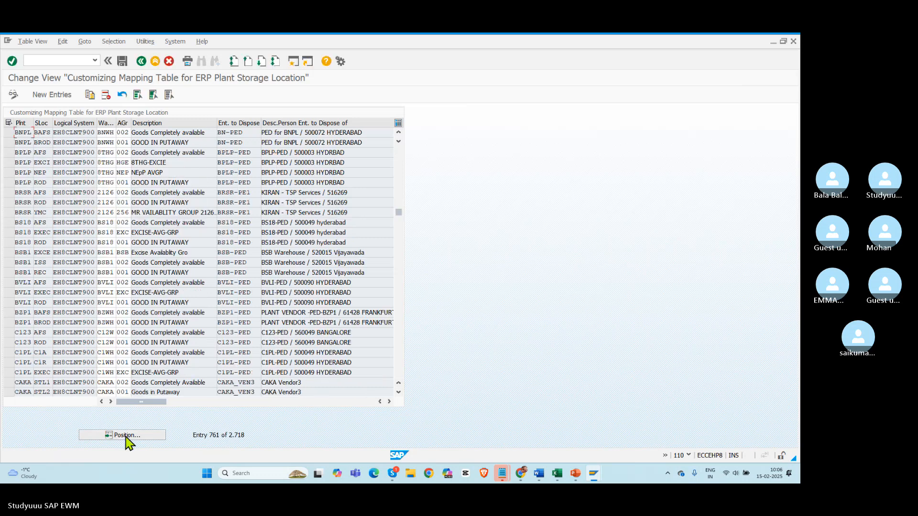
{"action": "left_click", "coordinate": [141, 61]}
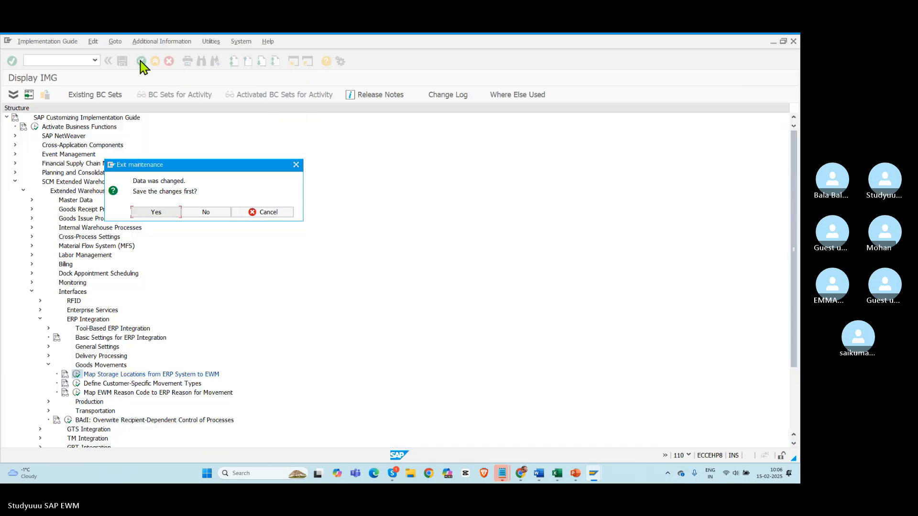
{"action": "left_click", "coordinate": [197, 211]}
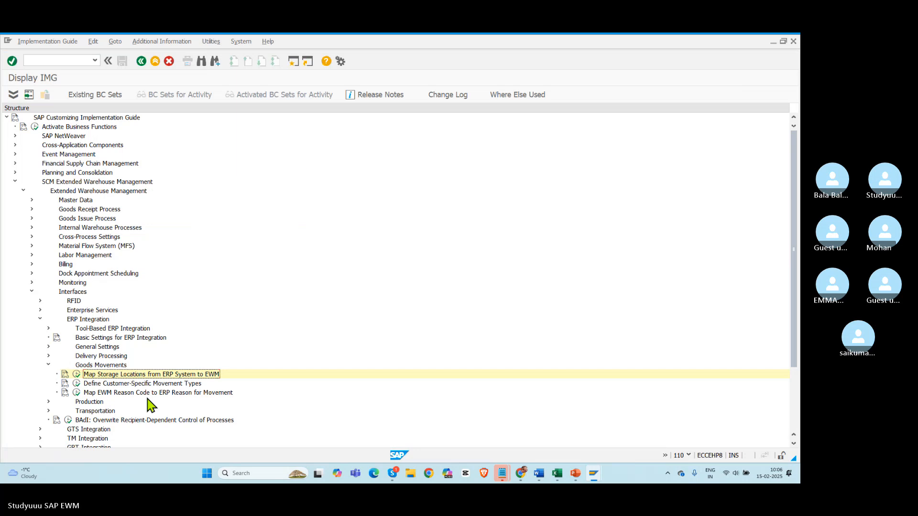
Reopen the storage location mapping and add an entry for plant BMW1, storage location ROD, logical system EH8CLNT900, warehouse BMWD and group 001.
{"action": "left_click", "coordinate": [78, 374]}
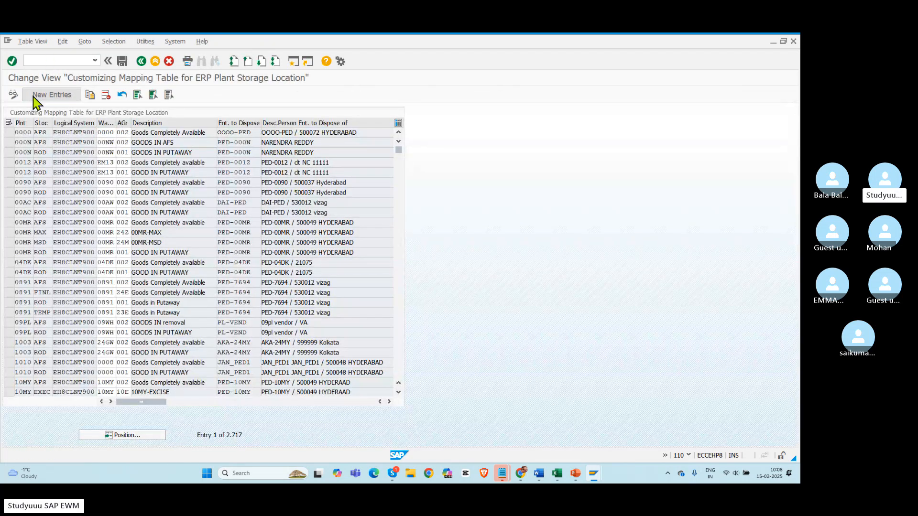
{"action": "left_click", "coordinate": [48, 94]}
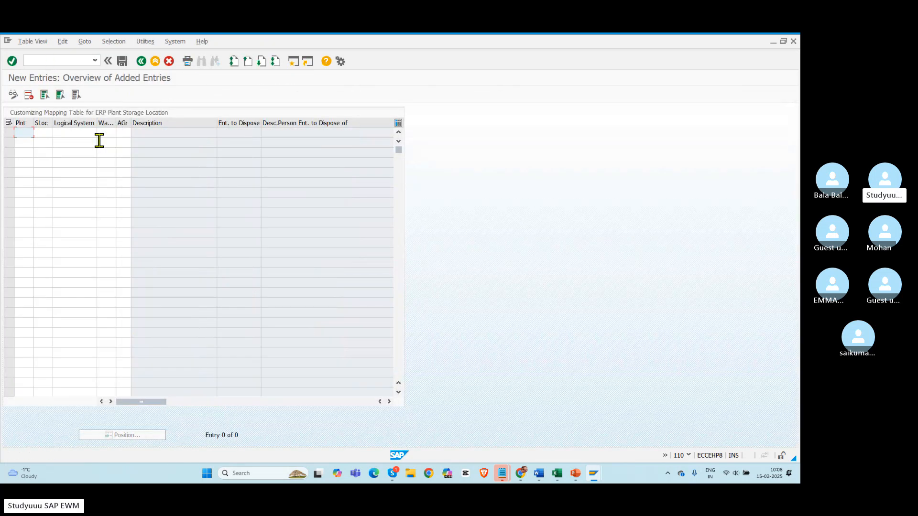
{"action": "key", "text": "Tab"}
{"action": "key", "text": "Down"}
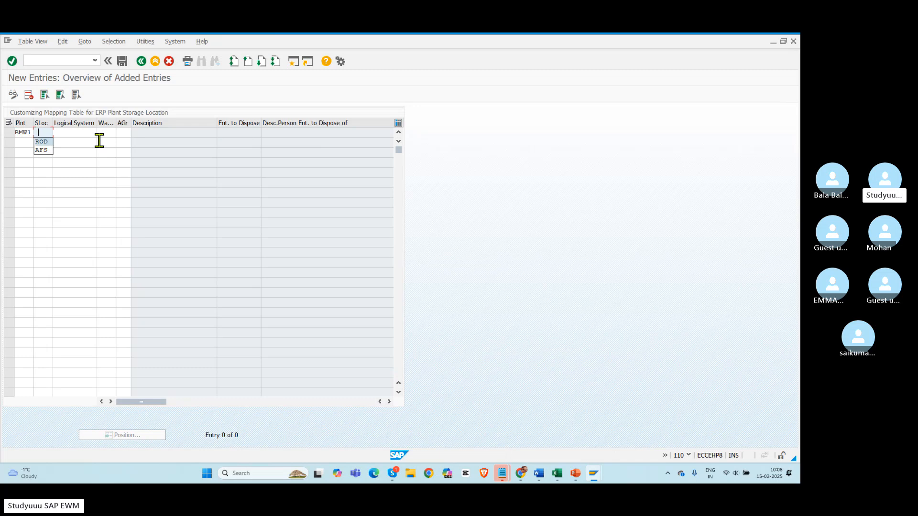
{"action": "key", "text": "Tab"}
{"action": "key", "text": "Down"}
{"action": "key", "text": "Return"}
{"action": "key", "text": "Tab"}
{"action": "key", "text": "Down"}
{"action": "key", "text": "Return"}
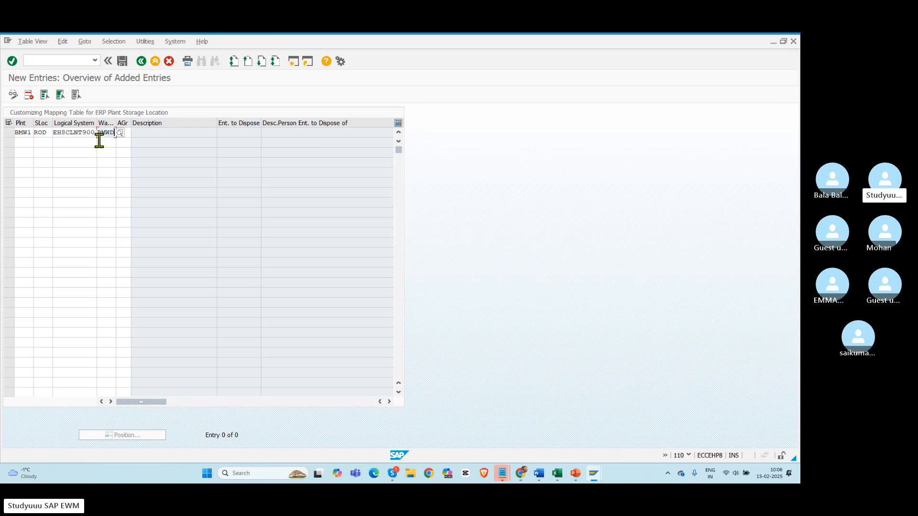
{"action": "key", "text": "Tab"}
{"action": "key", "text": "Down"}
{"action": "key", "text": "Return"}
{"action": "key", "text": "Return"}
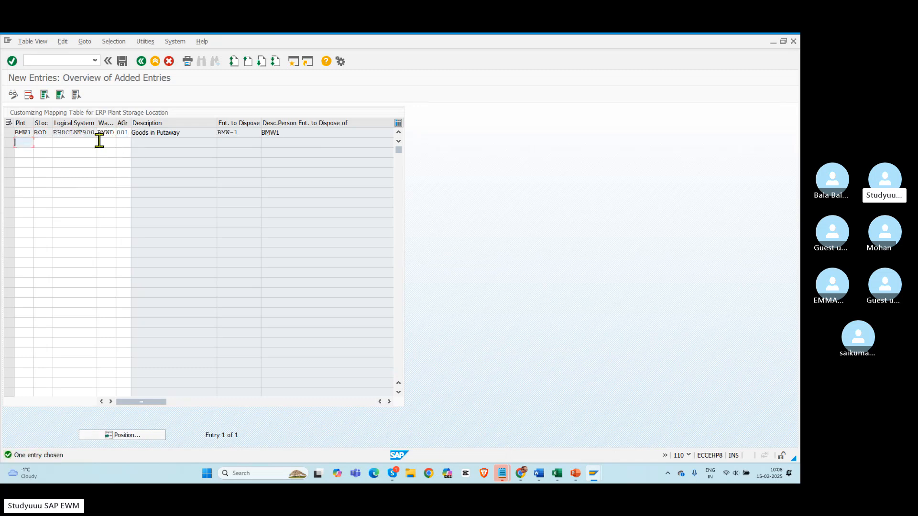
{"action": "left_click", "coordinate": [168, 61]}
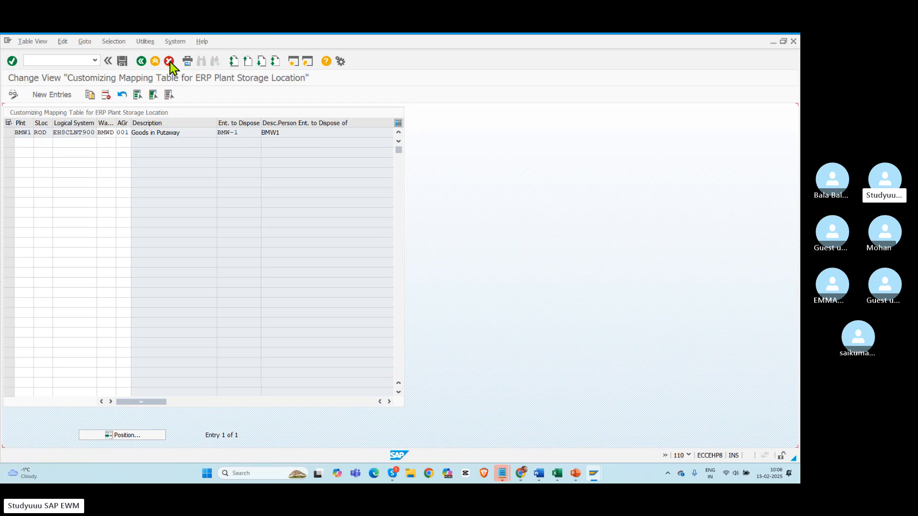
Save the business partner assignment of warehouse BMWD with default party entitled BMW-1 and return to the IMG.
{"action": "key", "text": "alt+Tab"}
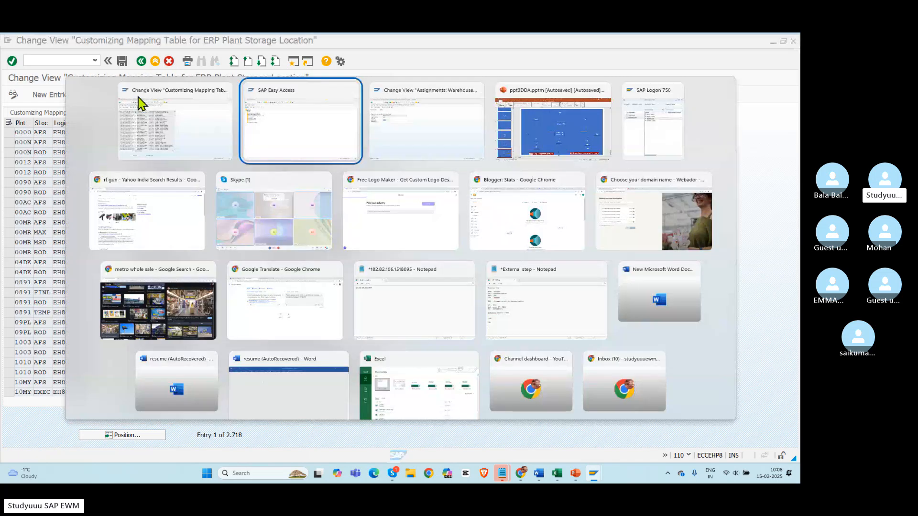
{"action": "key", "text": "alt+Tab"}
{"action": "left_click", "coordinate": [124, 64]}
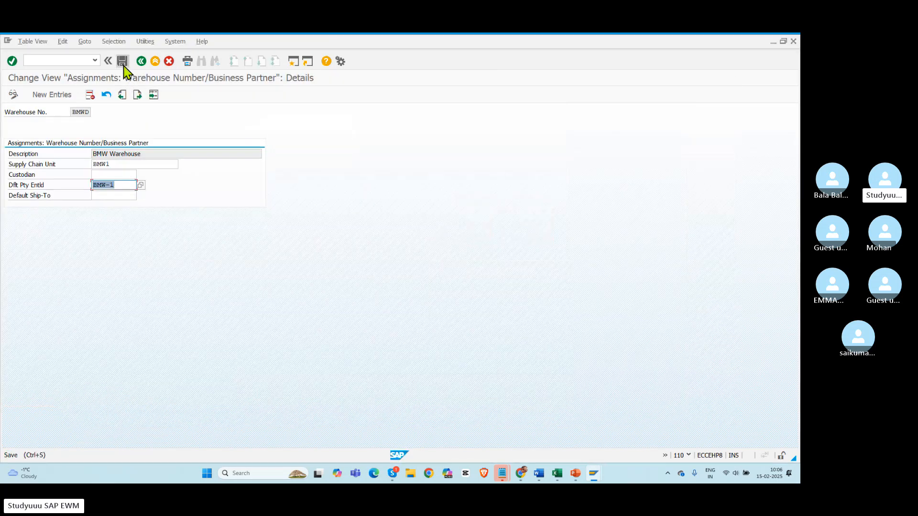
{"action": "left_click", "coordinate": [141, 61]}
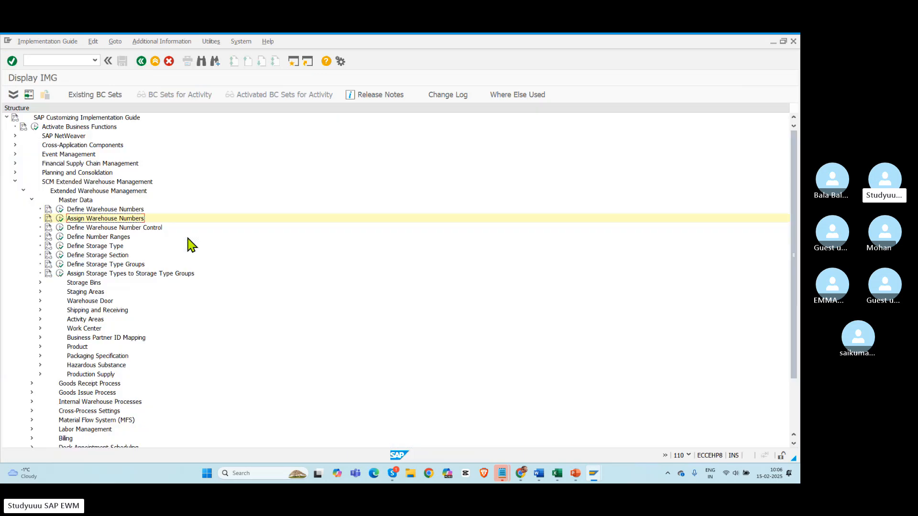
Open business partner BMW-1 for maintenance, review its identification numbers and save it.
{"action": "key", "text": "alt+Tab"}
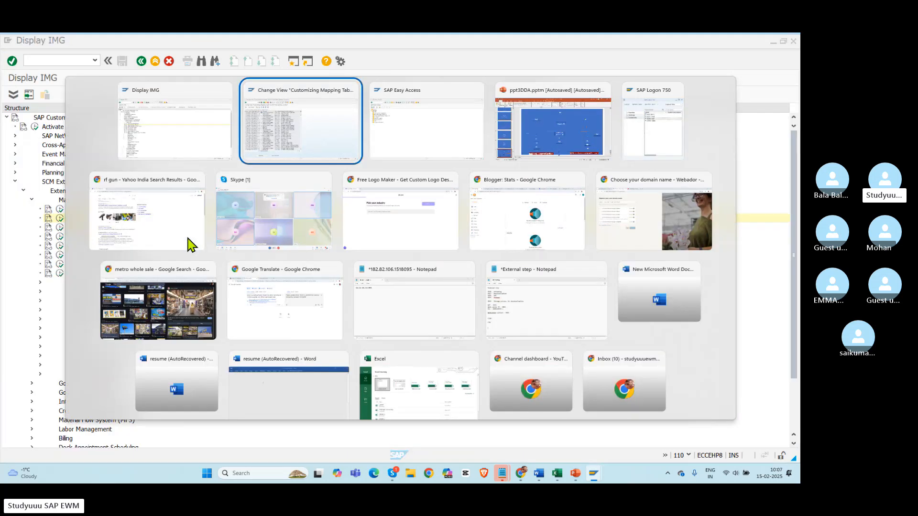
{"action": "key", "text": "alt+Tab"}
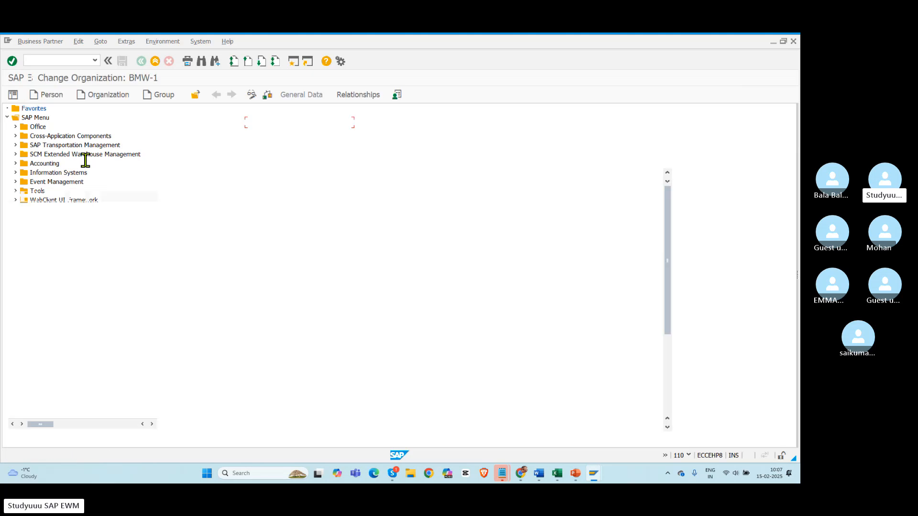
{"action": "left_click", "coordinate": [118, 175]}
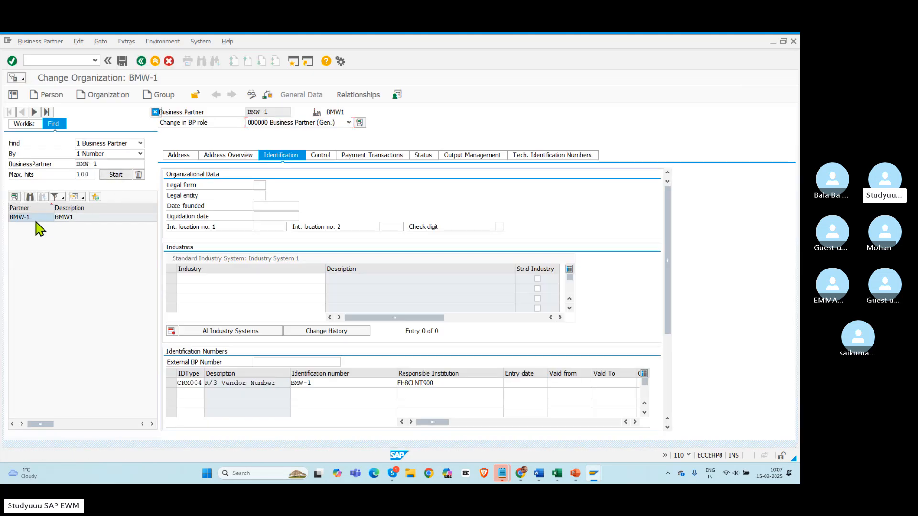
{"action": "left_click", "coordinate": [36, 219]}
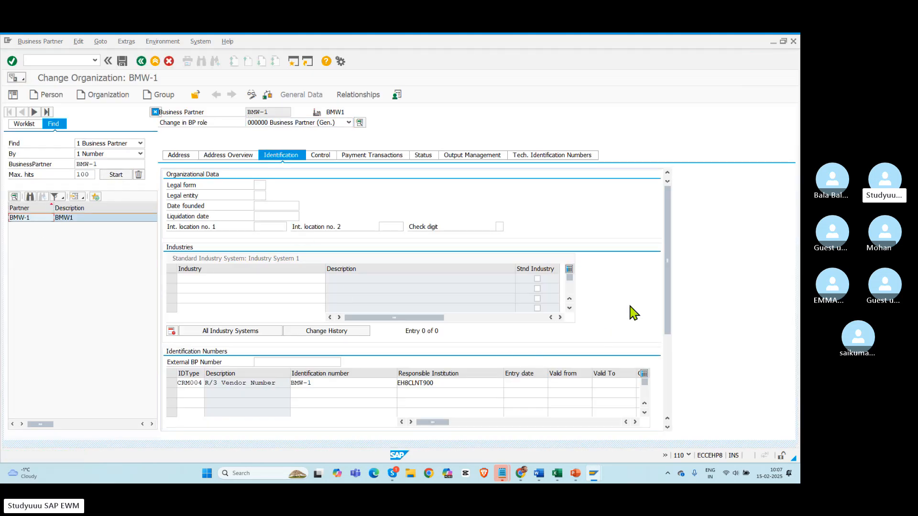
{"action": "left_click_drag", "start_coordinate": [670, 281], "coordinate": [671, 315]}
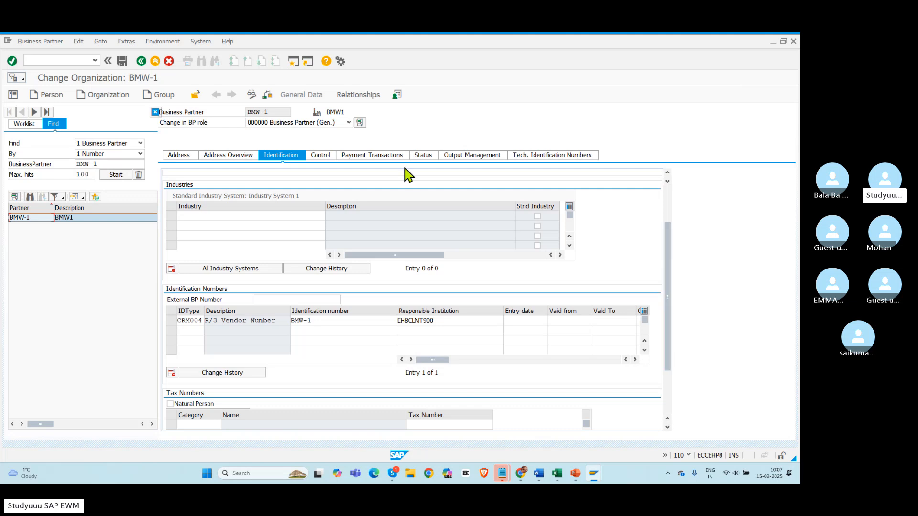
{"action": "left_click", "coordinate": [122, 61]}
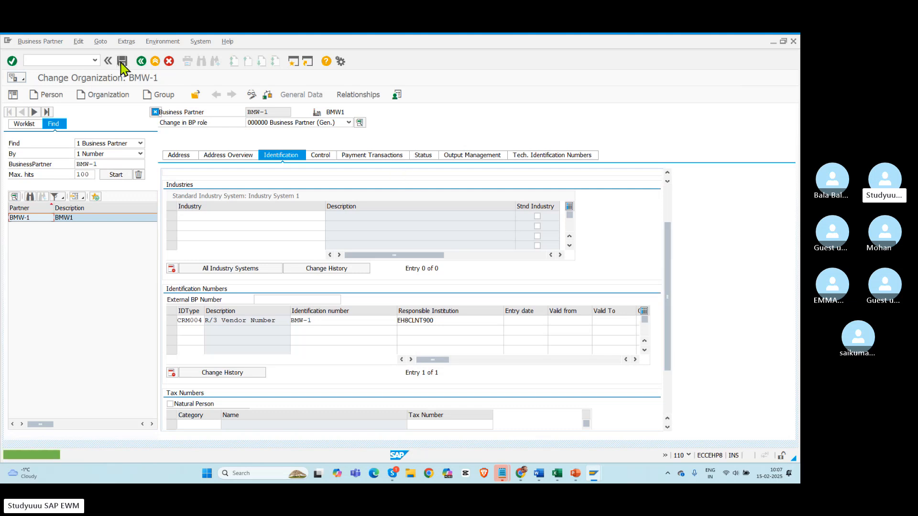
Return to the storage location mapping table and end all open SAP sessions without saving.
{"action": "left_click", "coordinate": [13, 43]}
{"action": "left_click", "coordinate": [40, 141]}
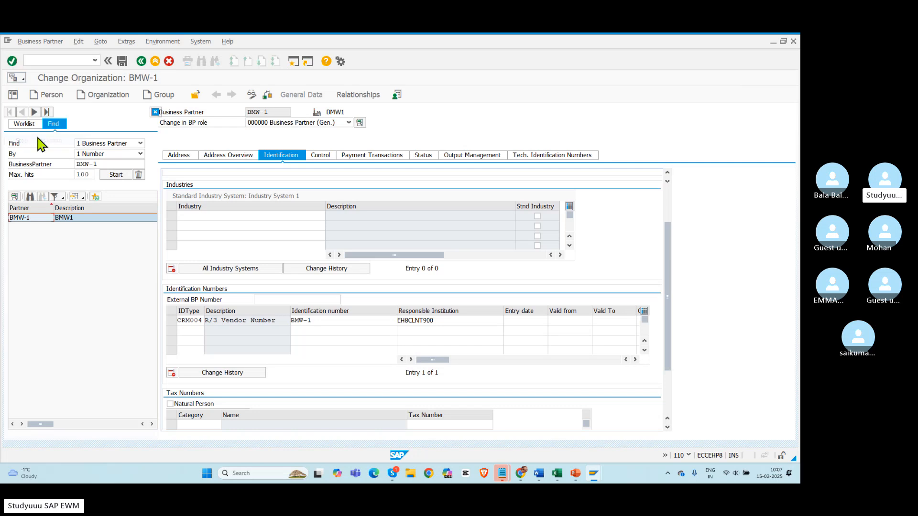
{"action": "key", "text": "alt+Tab"}
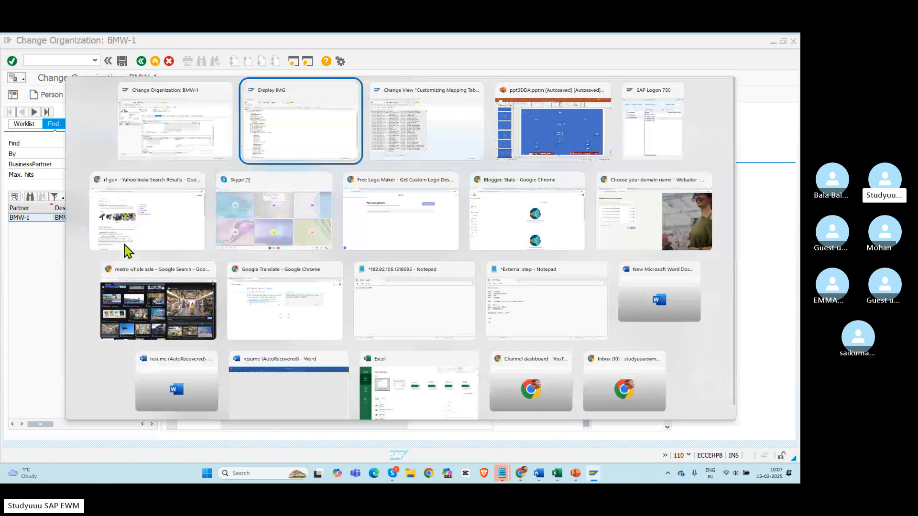
{"action": "key", "text": "alt+Tab"}
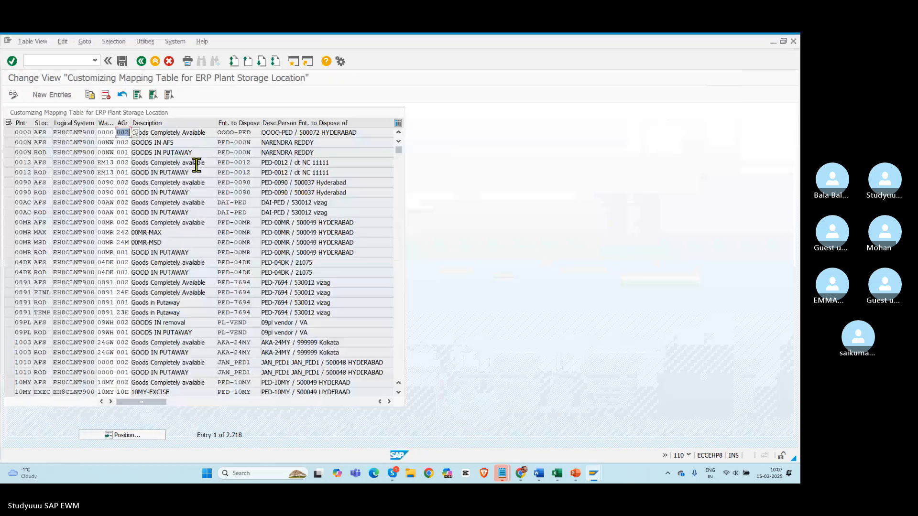
{"action": "left_click", "coordinate": [51, 61]}
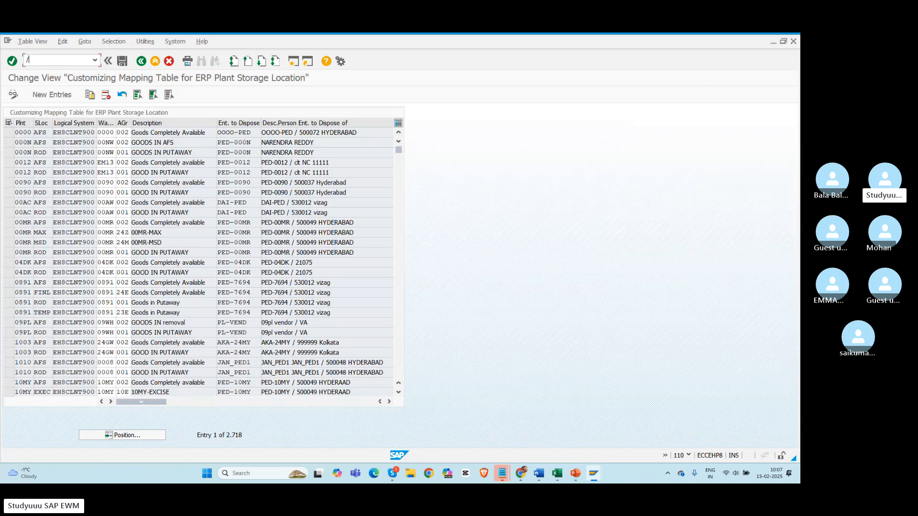
{"action": "type", "text": "/nbp"}
{"action": "key", "text": "Return"}
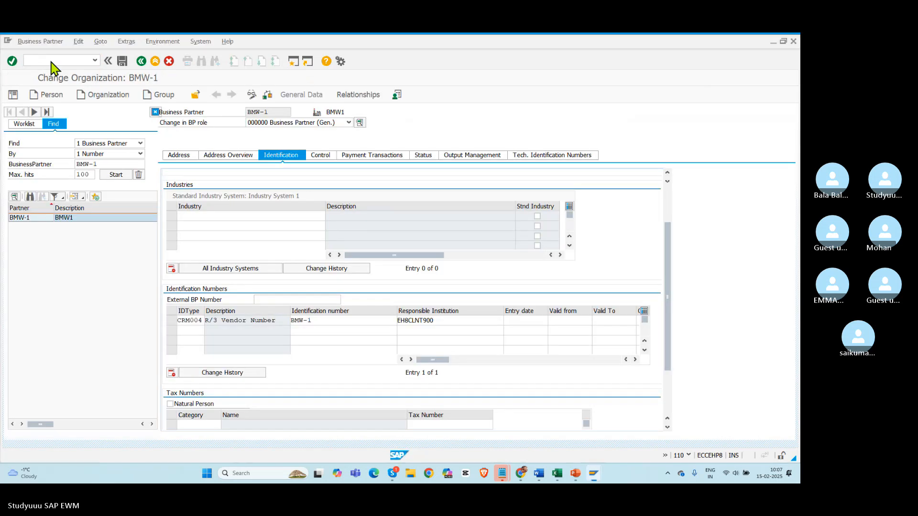
Log on to the EWM -N75 connection in client 110 with the user name and account password.
{"action": "key", "text": "alt+Tab"}
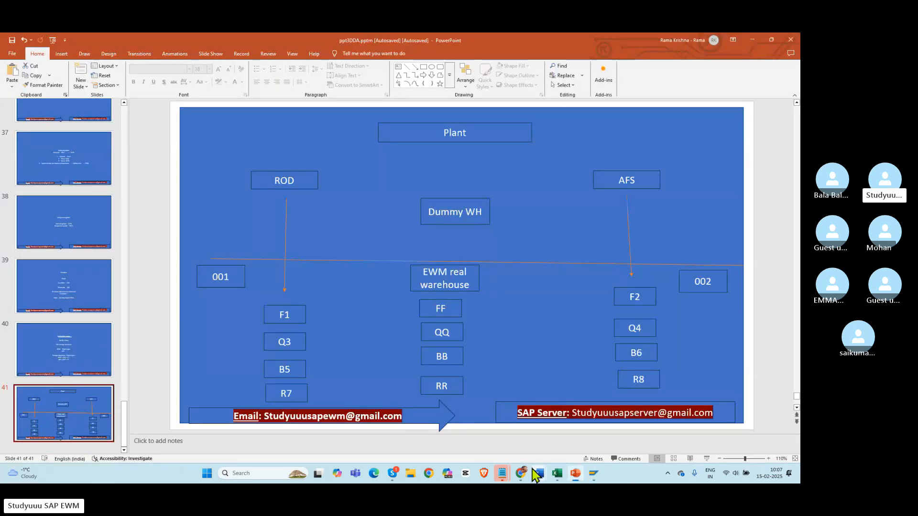
{"action": "left_click", "coordinate": [593, 473]}
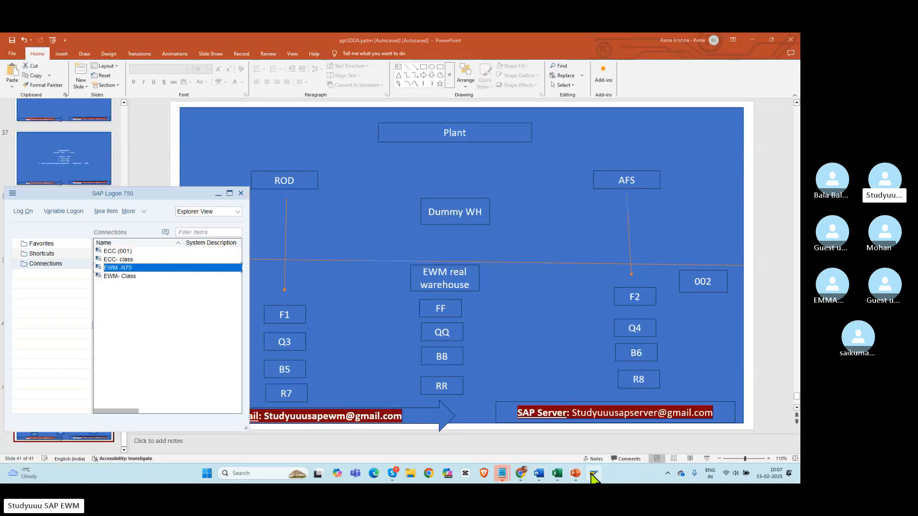
{"action": "double_click", "coordinate": [141, 267]}
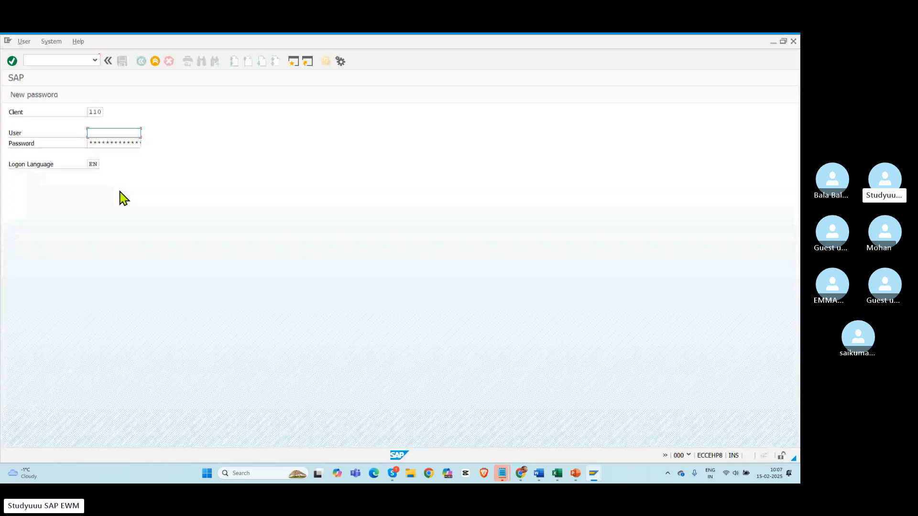
{"action": "type", "text": "s"}
{"action": "key", "text": "Down"}
{"action": "key", "text": "Tab"}
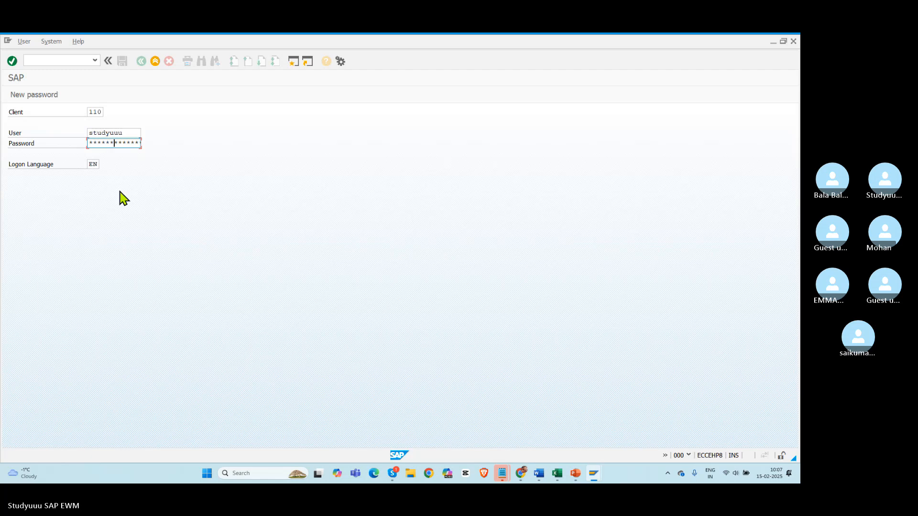
{"action": "key", "text": "Return"}
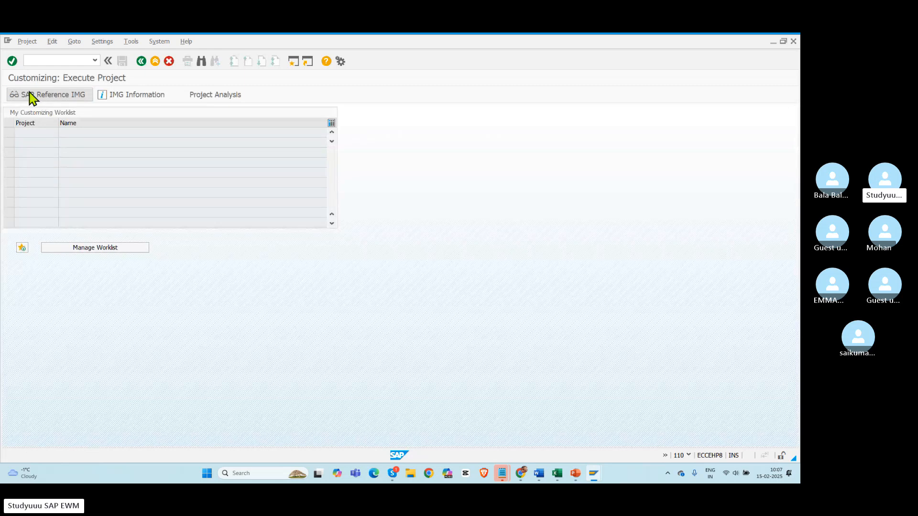
Open the Map Storage Locations from ERP System to EWM activity in the SAP Reference IMG, within EWM's ERP Integration goods movements.
{"action": "left_click", "coordinate": [31, 98]}
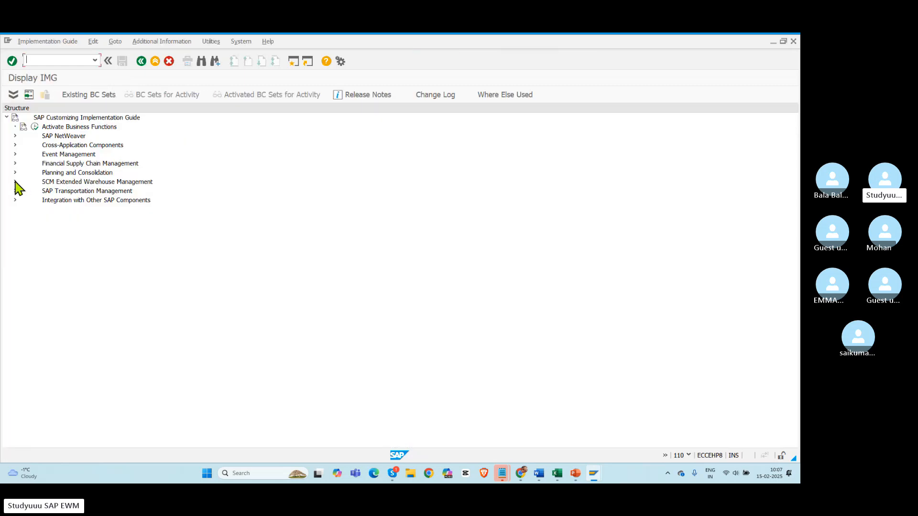
{"action": "left_click", "coordinate": [15, 181]}
{"action": "left_click", "coordinate": [23, 190]}
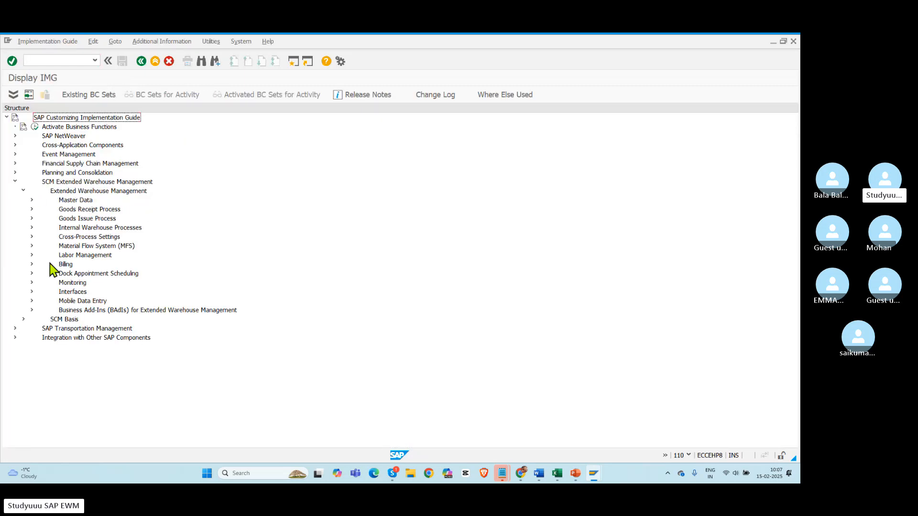
{"action": "left_click", "coordinate": [33, 291]}
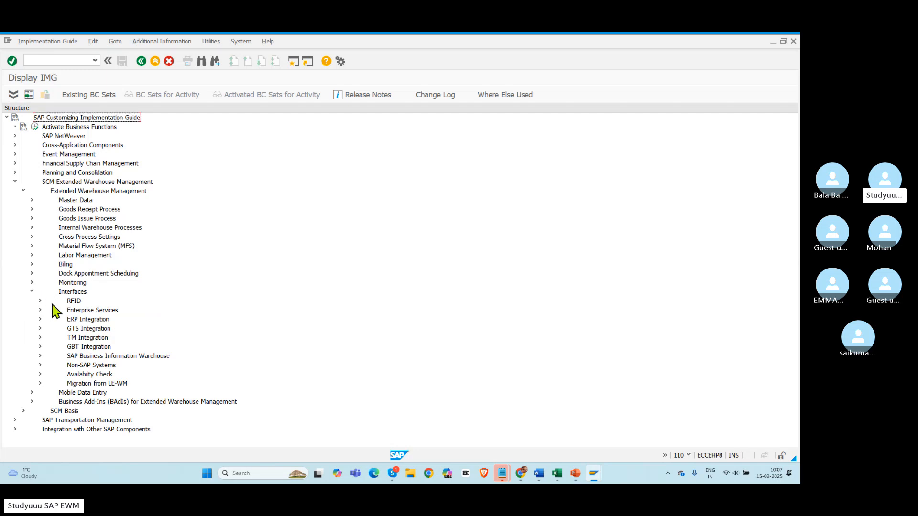
{"action": "left_click", "coordinate": [40, 318]}
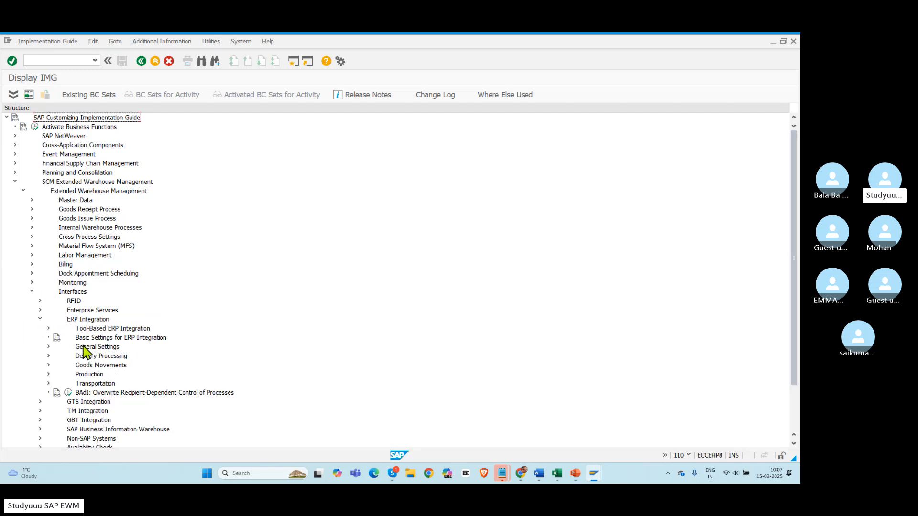
{"action": "left_click", "coordinate": [48, 365]}
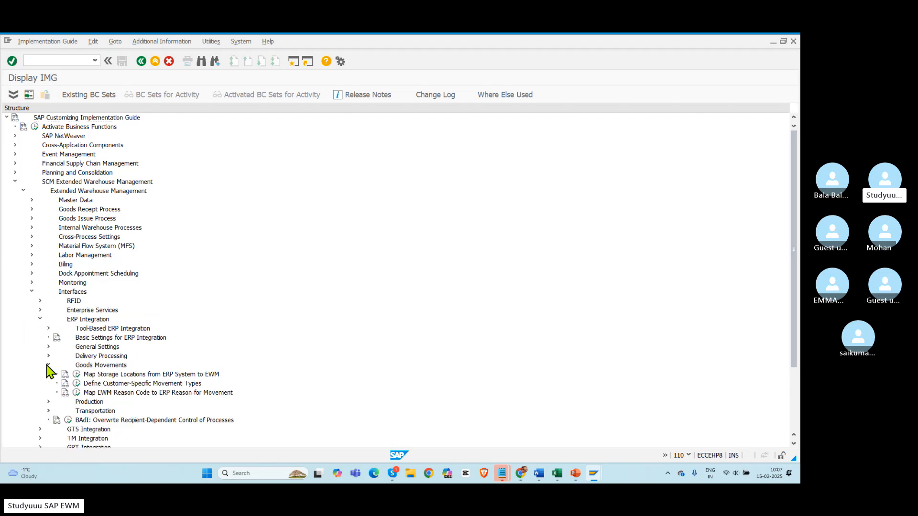
{"action": "left_click", "coordinate": [77, 374]}
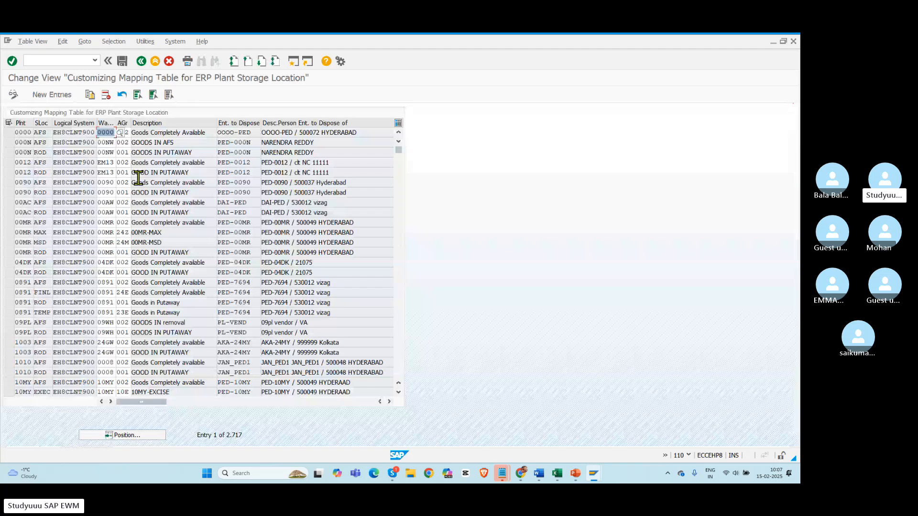
Start a new storage location mapping entry with plant BMW1, storage location ROD and logical system EH8CLNT900.
{"action": "left_click", "coordinate": [51, 93]}
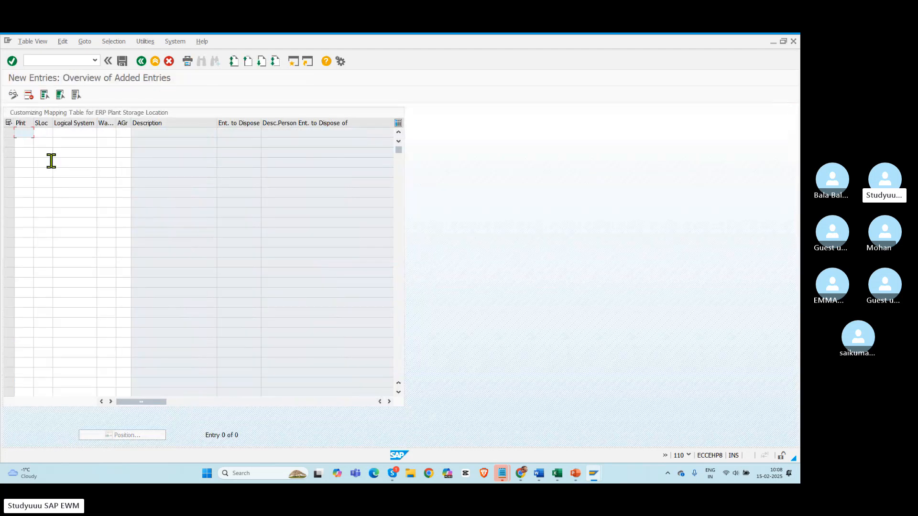
{"action": "key", "text": "Down"}
{"action": "key", "text": "Return"}
{"action": "key", "text": "Tab"}
{"action": "key", "text": "Down"}
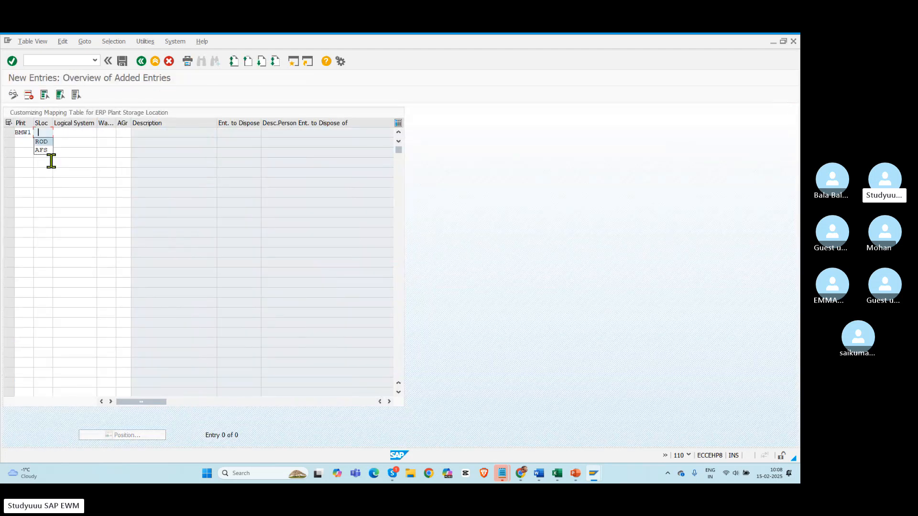
{"action": "key", "text": "Return"}
{"action": "key", "text": "Tab"}
{"action": "key", "text": "Down"}
{"action": "key", "text": "Return"}
Assign warehouse BMWD and availability group 001 to the entry, validate it and examine its party entitled to dispose field.
{"action": "key", "text": "Tab"}
{"action": "key", "text": "Down"}
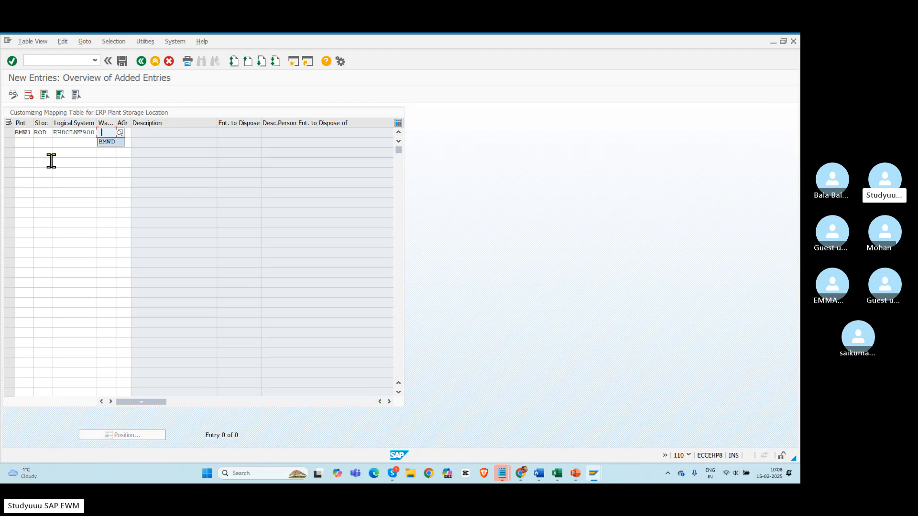
{"action": "key", "text": "Return"}
{"action": "key", "text": "Tab"}
{"action": "key", "text": "Down"}
{"action": "key", "text": "Return"}
{"action": "key", "text": "Return"}
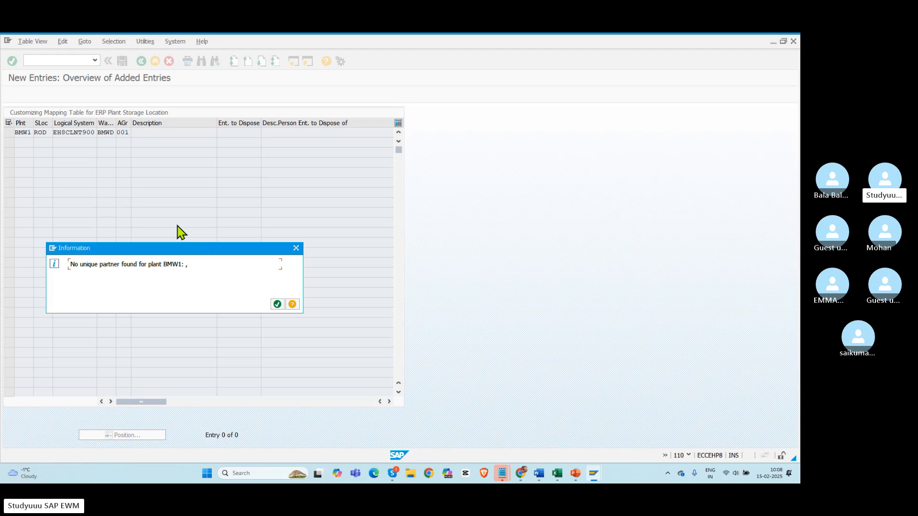
{"action": "left_click", "coordinate": [277, 304]}
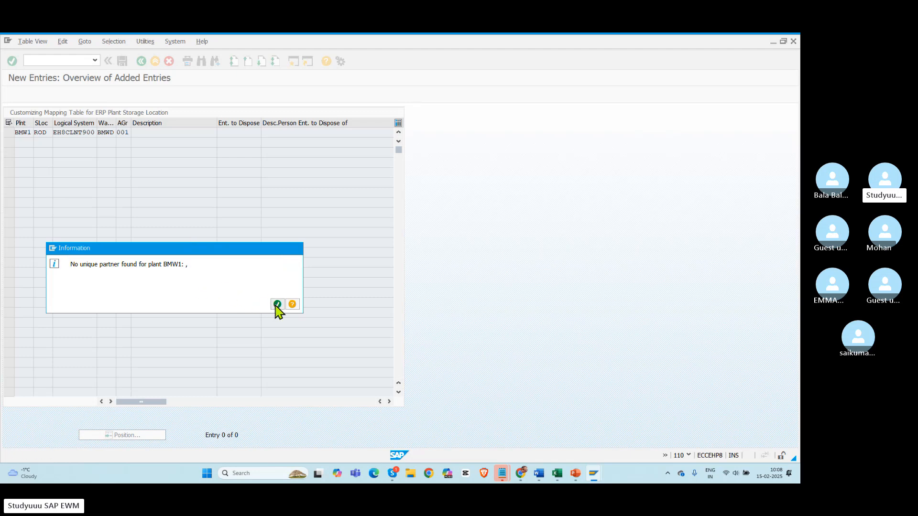
{"action": "left_click", "coordinate": [231, 135]}
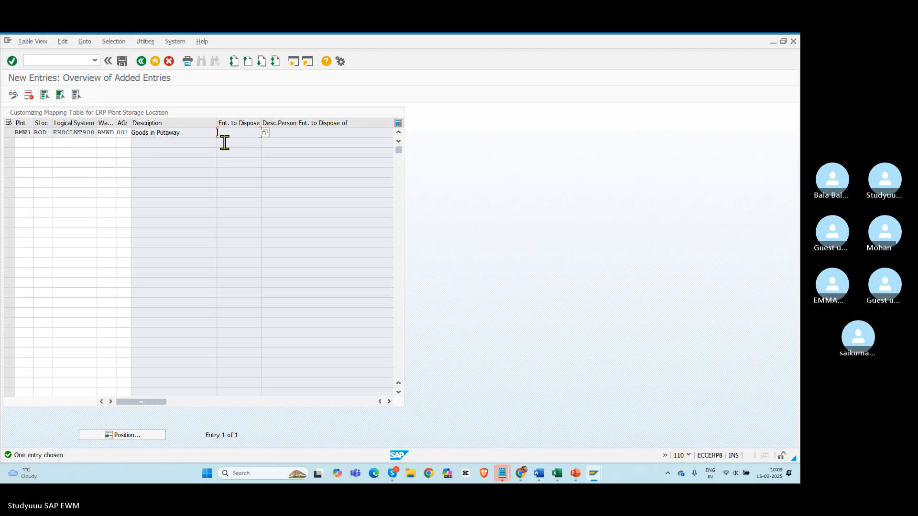
Switch to PowerPoint and point out storage location ROD and stock type F1 in the plant and warehouse diagram.
{"action": "key", "text": "alt+Tab"}
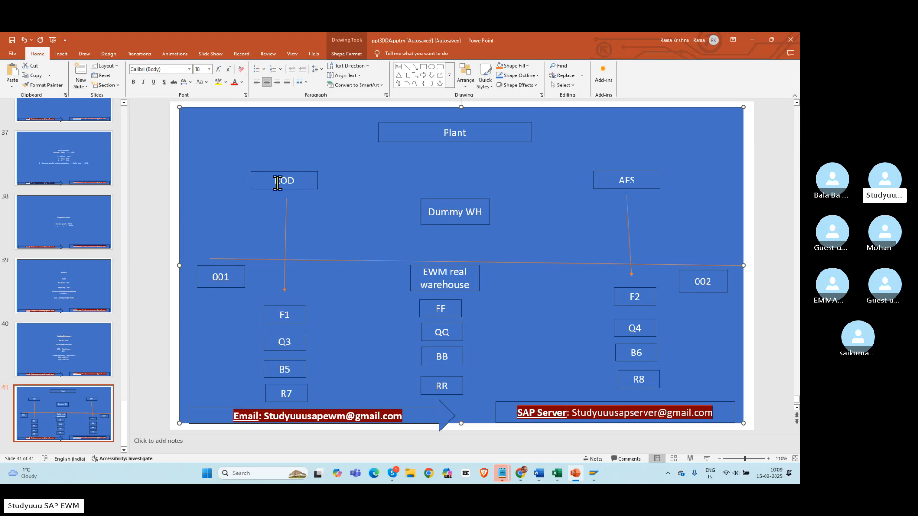
{"action": "double_click", "coordinate": [296, 182]}
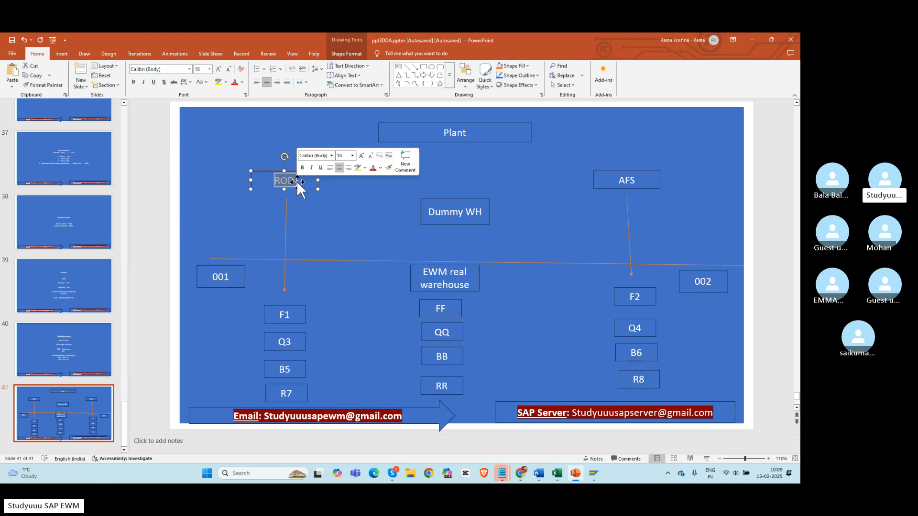
{"action": "left_click", "coordinate": [279, 315]}
{"action": "left_click_drag", "start_coordinate": [279, 315], "coordinate": [299, 321]}
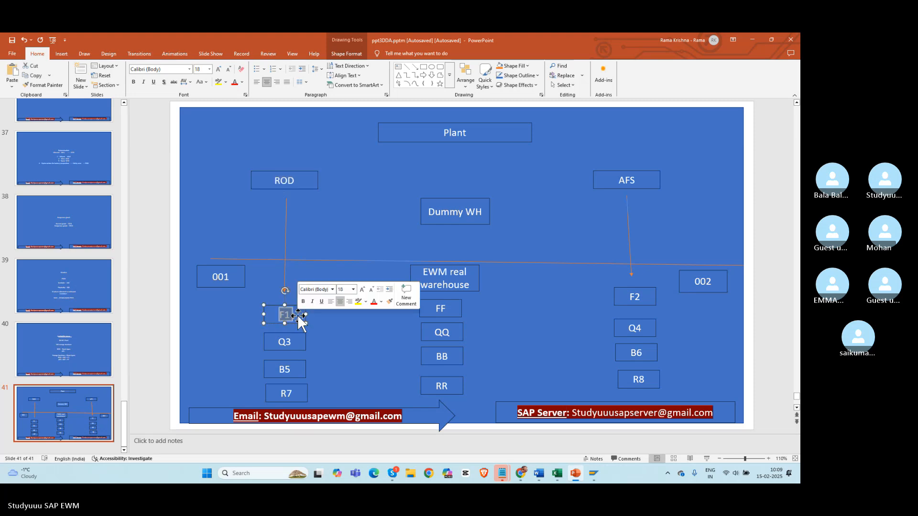
{"action": "left_click", "coordinate": [328, 365]}
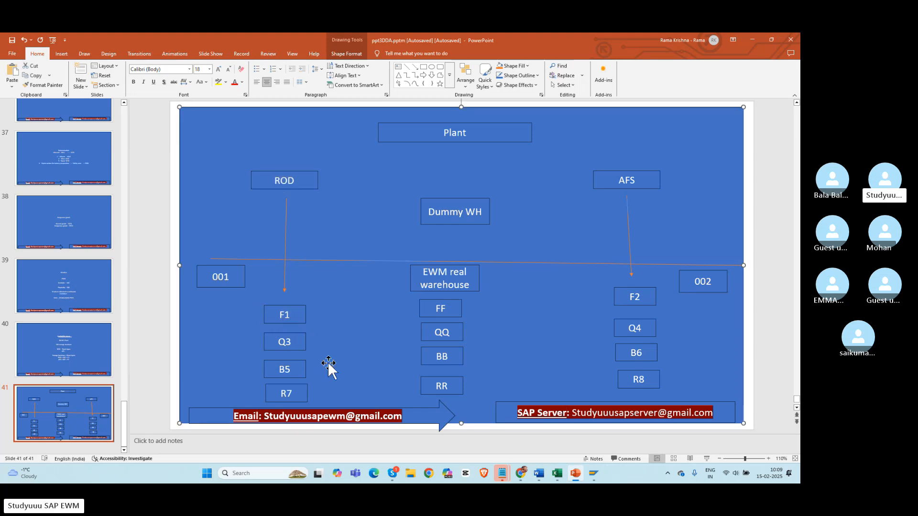
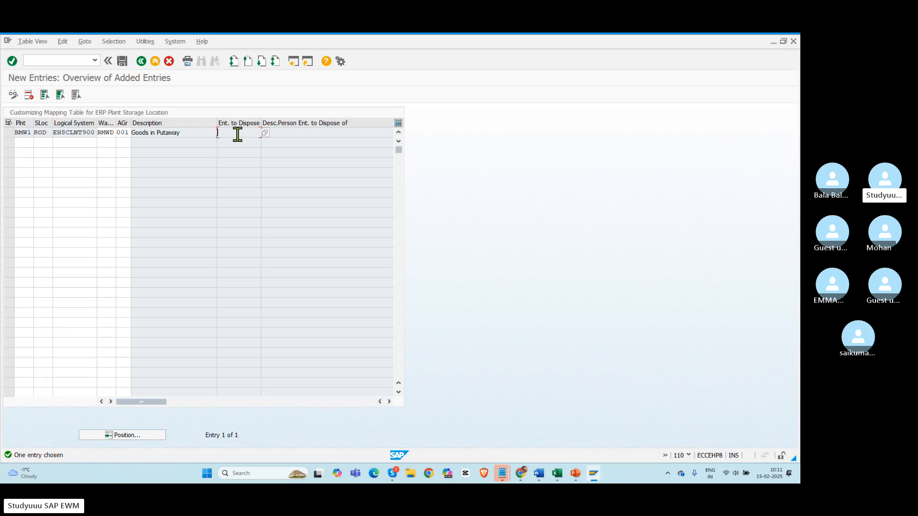
Widen the availability group column of the new entries table and dismiss the connection error without viewing its details.
{"action": "left_click_drag", "start_coordinate": [49, 133], "coordinate": [10, 137]}
{"action": "left_click_drag", "start_coordinate": [130, 134], "coordinate": [165, 135]}
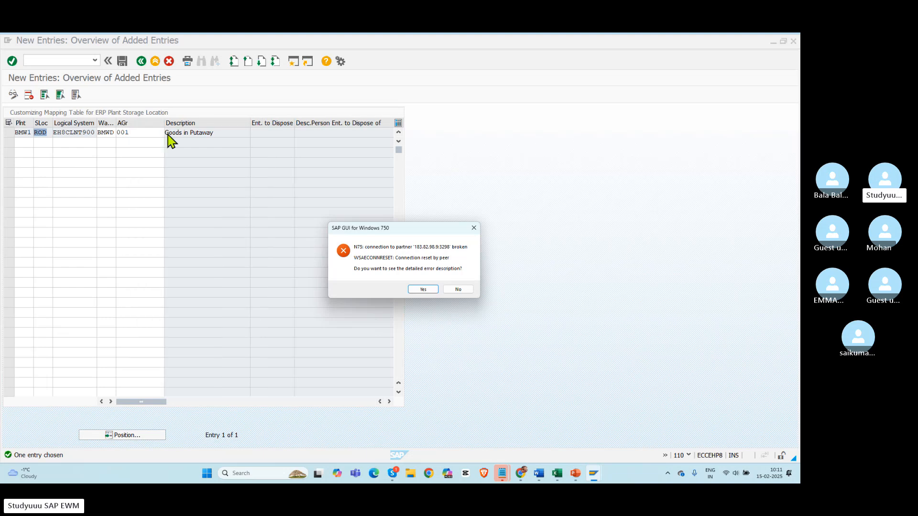
{"action": "left_click", "coordinate": [449, 288]}
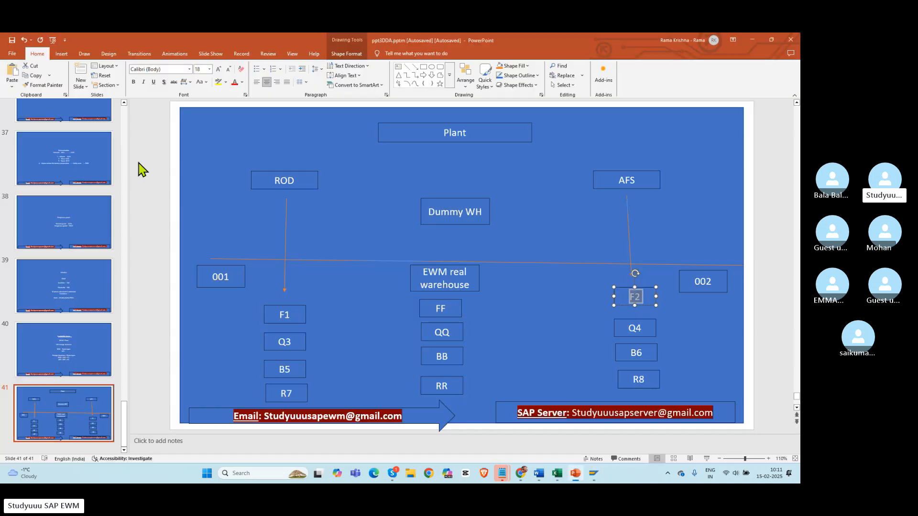
Log on again to the EWM -N75 connection in client 110 with the user name and account password.
{"action": "key", "text": "alt+Tab"}
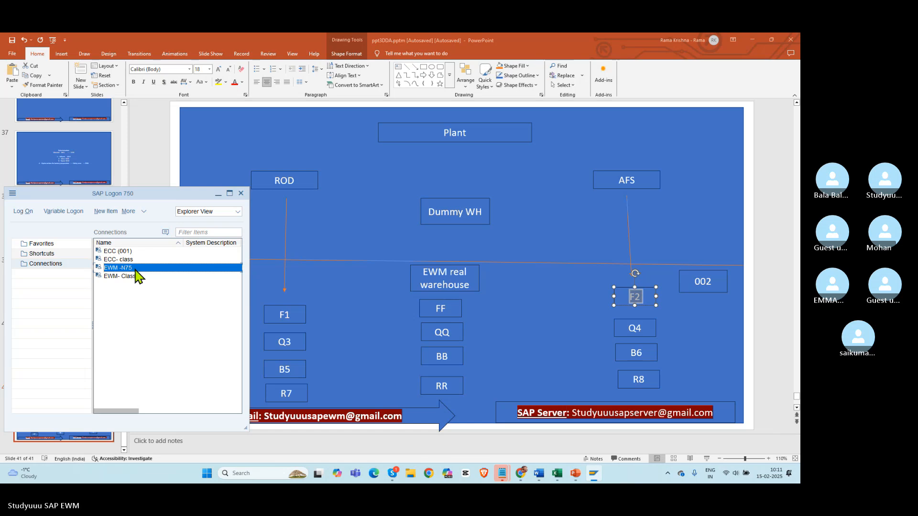
{"action": "double_click", "coordinate": [135, 269]}
{"action": "type", "text": "s"}
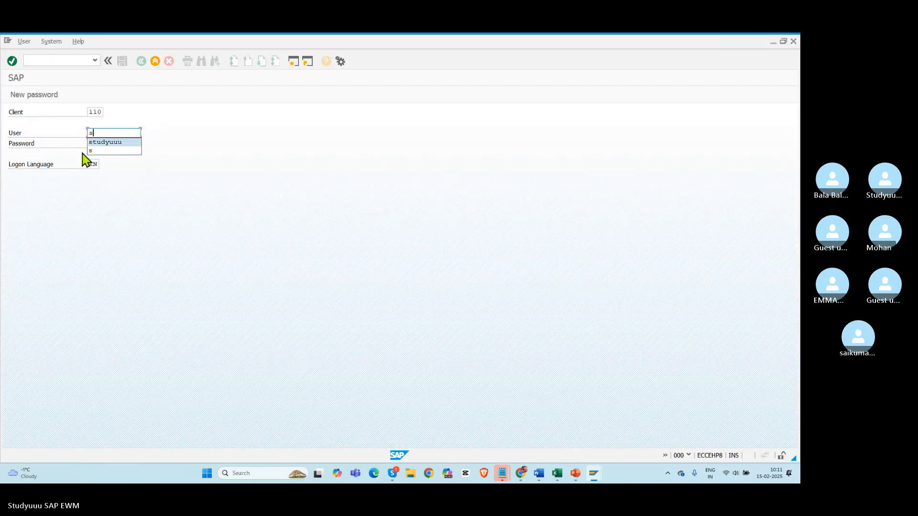
{"action": "key", "text": "Return"}
{"action": "key", "text": "Tab"}
{"action": "key", "text": "ctrl+v"}
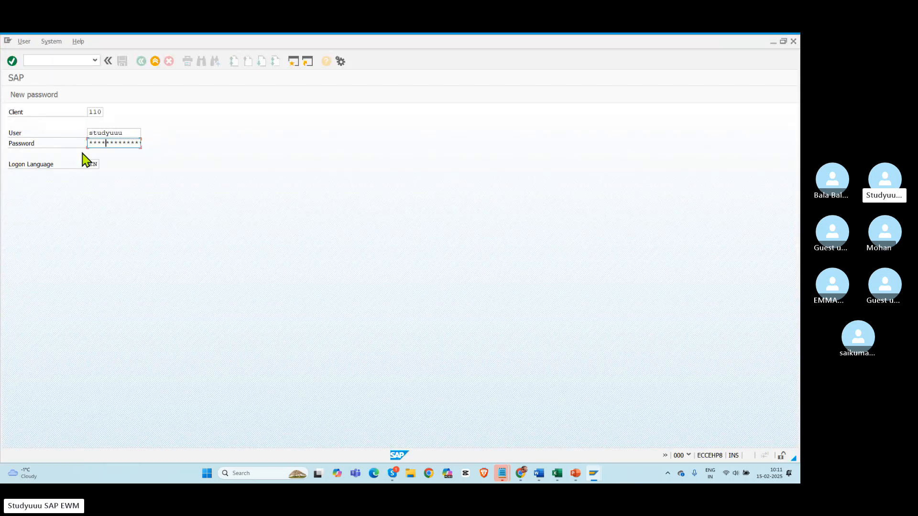
{"action": "key", "text": "Return"}
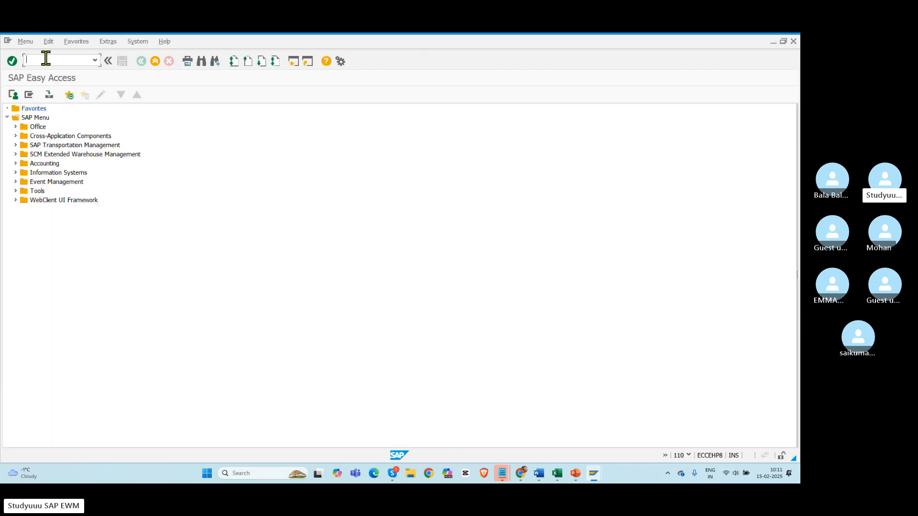
Go through the SAP Reference IMG to EWM's ERP Integration goods movements and open Map Storage Locations from ERP System to EWM.
{"action": "key", "text": "Return"}
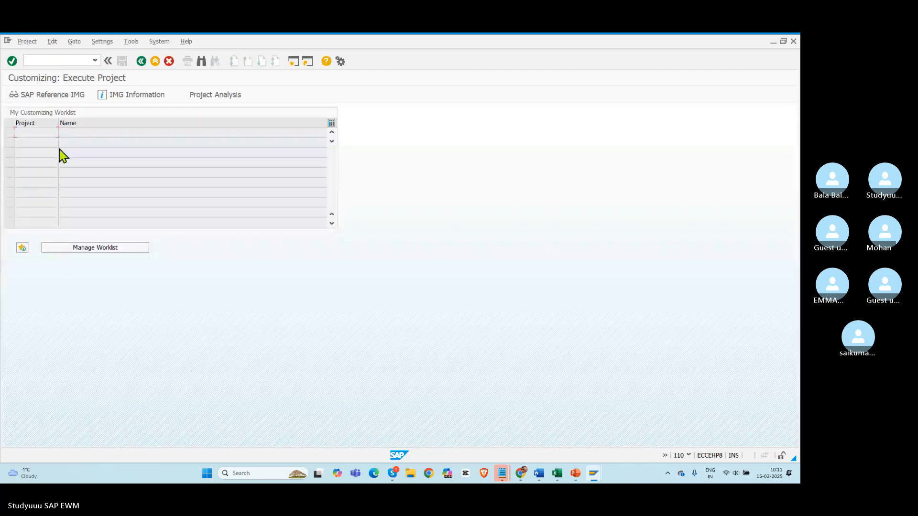
{"action": "left_click", "coordinate": [42, 97]}
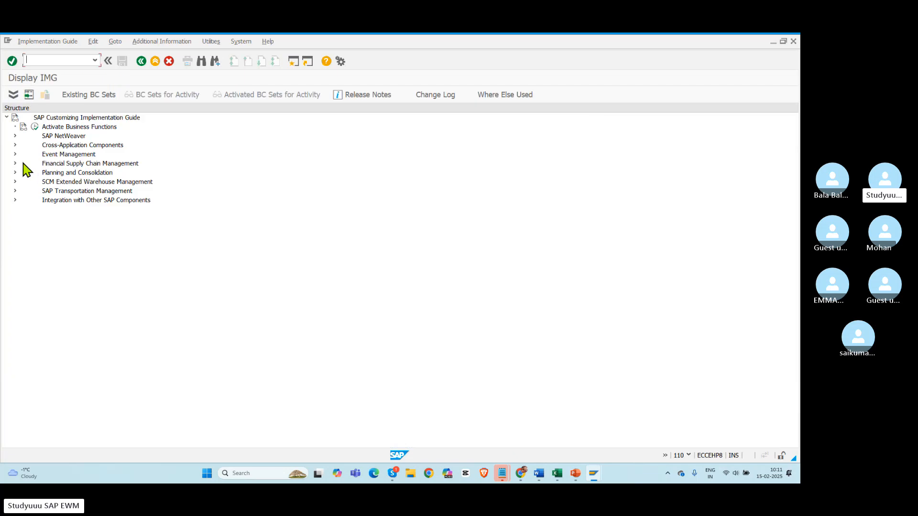
{"action": "left_click", "coordinate": [14, 182]}
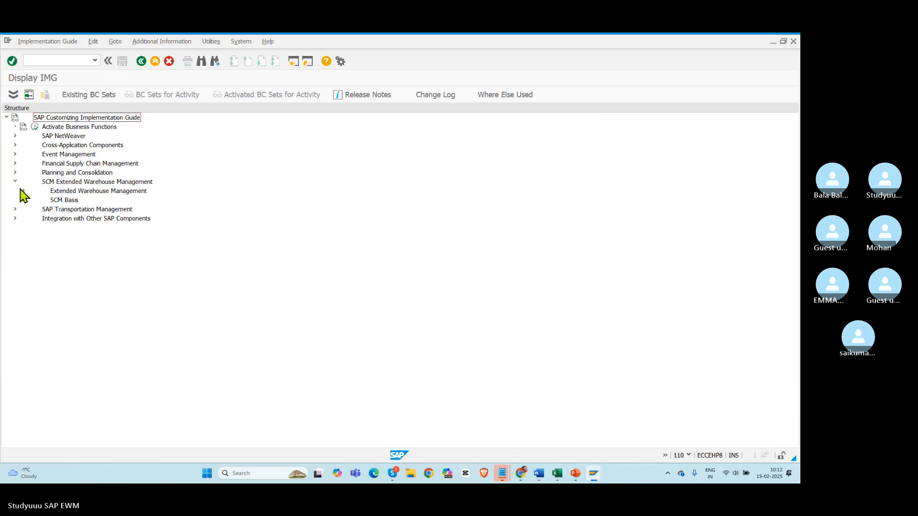
{"action": "left_click", "coordinate": [23, 190]}
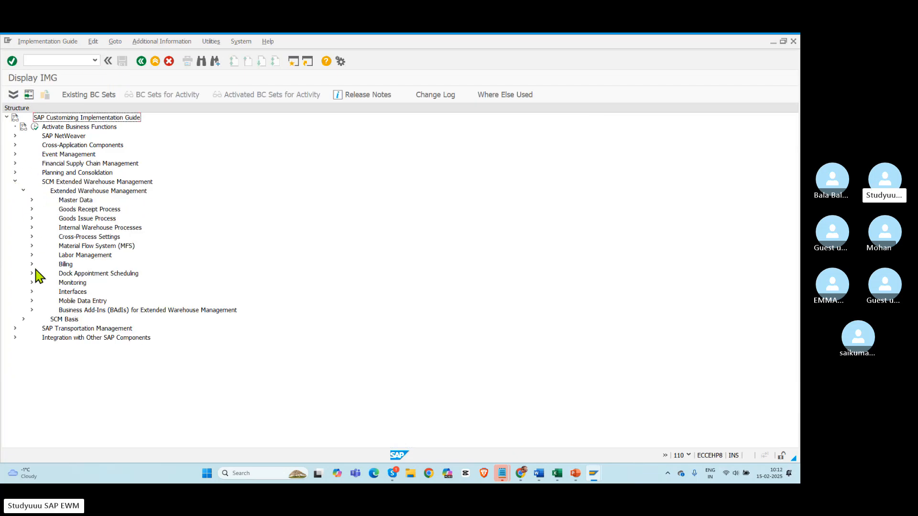
{"action": "left_click", "coordinate": [32, 292]}
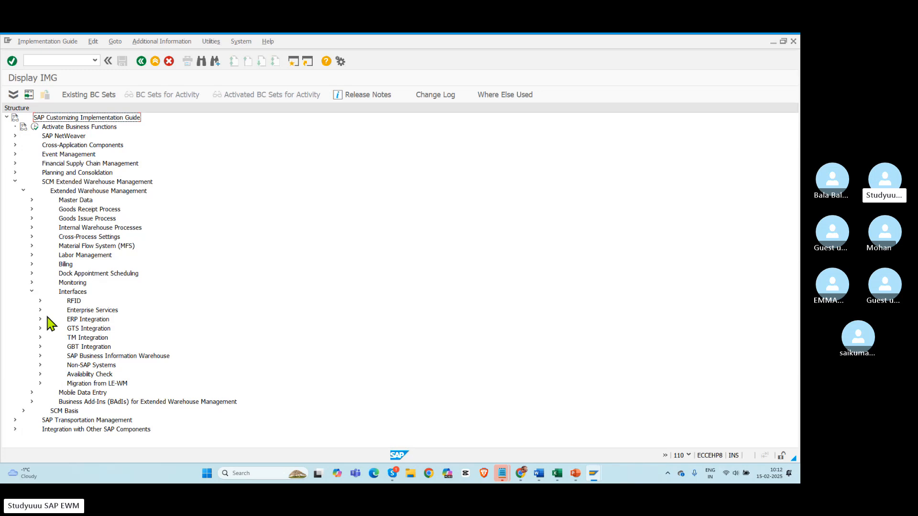
{"action": "left_click", "coordinate": [41, 319]}
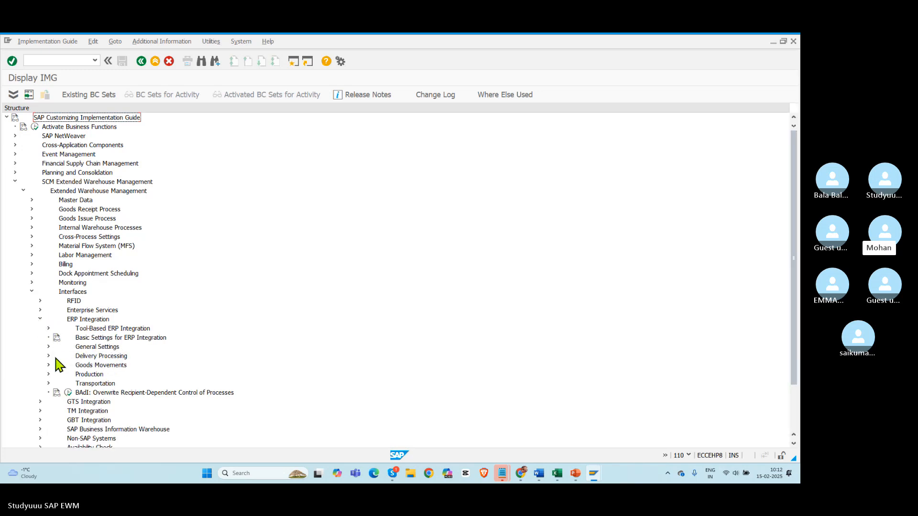
{"action": "left_click", "coordinate": [49, 365]}
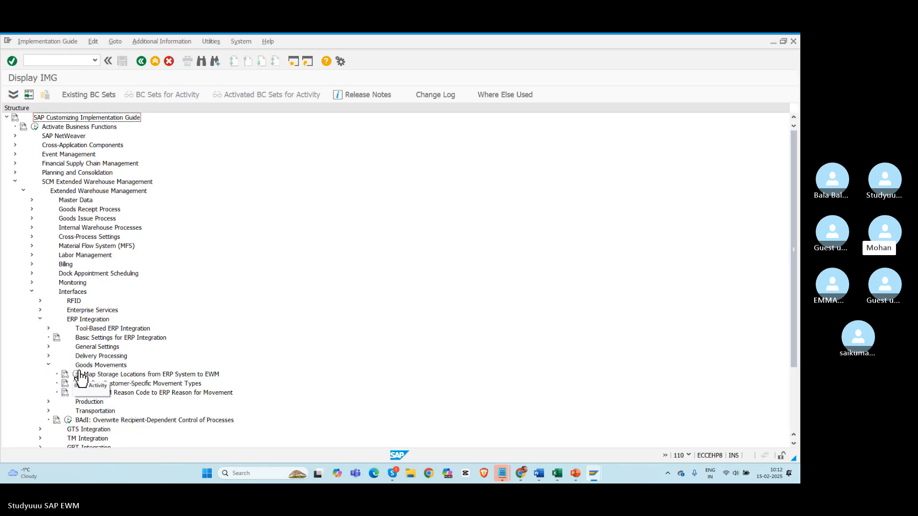
{"action": "left_click", "coordinate": [78, 374]}
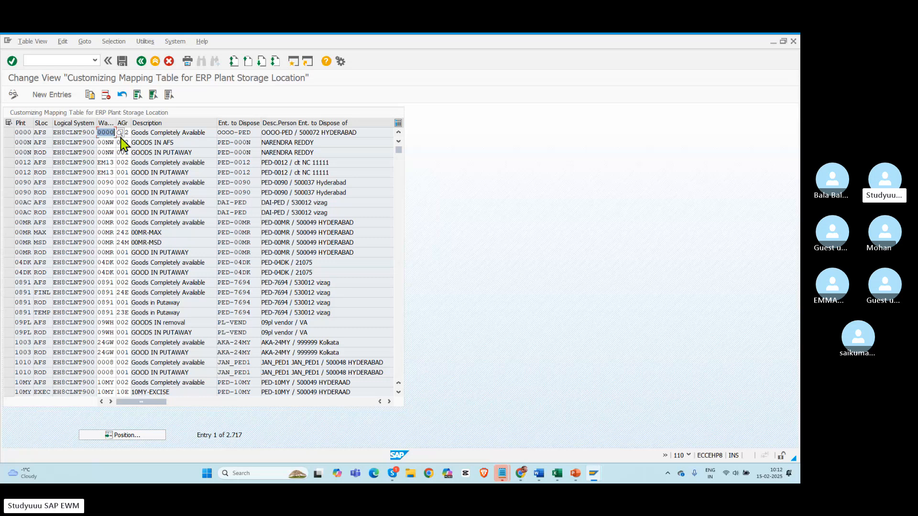
Enter a new storage location mapping for plant BMW1, storage location ROD, logical system EH8CLNT900, warehouse BMWD and availability group 001.
{"action": "left_click", "coordinate": [46, 152]}
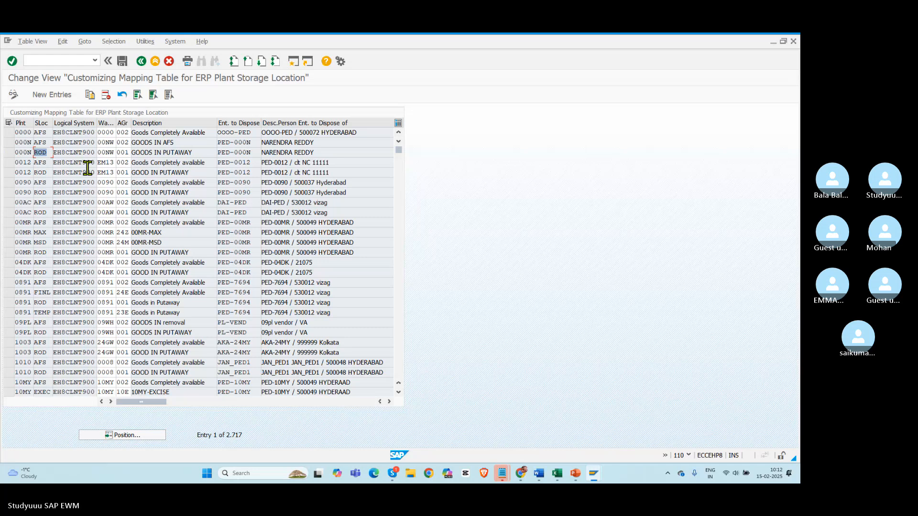
{"action": "left_click", "coordinate": [48, 95]}
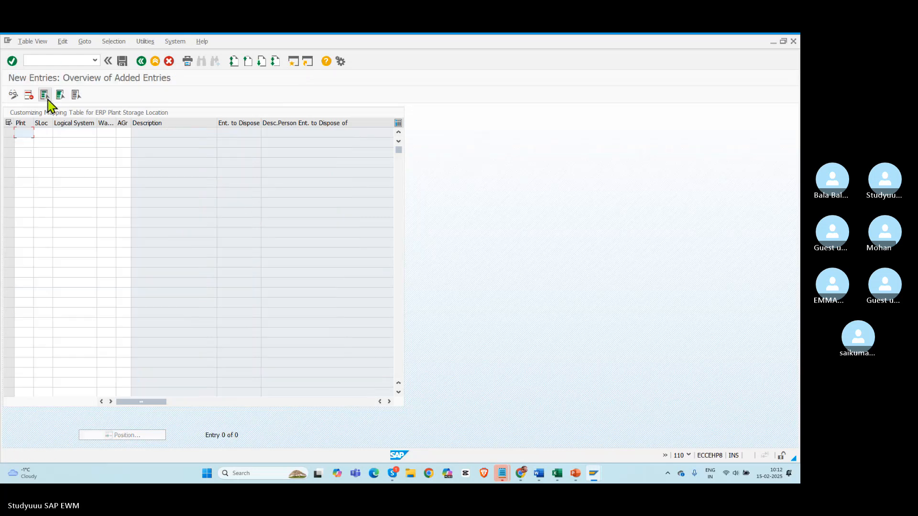
{"action": "key", "text": "Return"}
{"action": "key", "text": "Tab"}
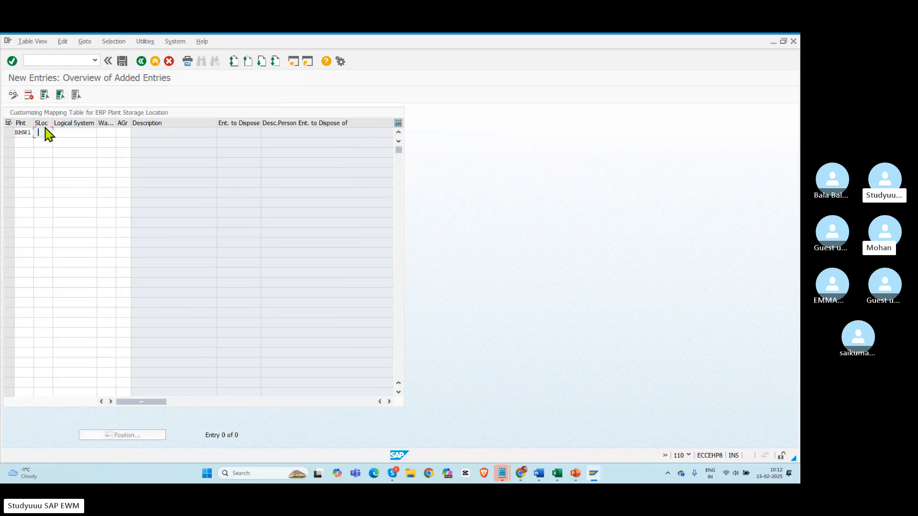
{"action": "key", "text": "Down"}
{"action": "key", "text": "Return"}
{"action": "key", "text": "Tab"}
{"action": "key", "text": "Down"}
{"action": "key", "text": "Return"}
{"action": "key", "text": "Tab"}
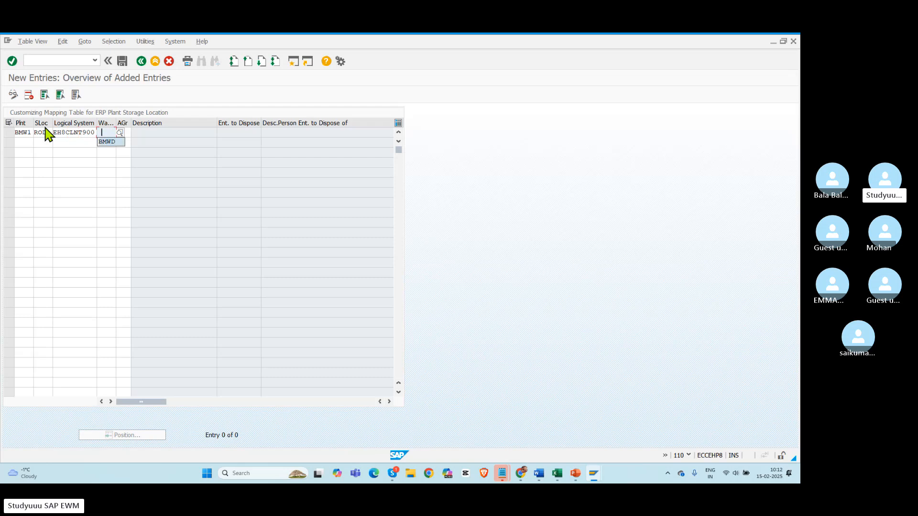
{"action": "key", "text": "Down"}
{"action": "key", "text": "Return"}
{"action": "key", "text": "Tab"}
{"action": "key", "text": "Down"}
{"action": "key", "text": "Return"}
Switch to PowerPoint to check the plant and warehouse diagram, and return to the new mapping entry in SAP.
{"action": "key", "text": "alt+Tab"}
{"action": "key", "text": "alt+Tab"}
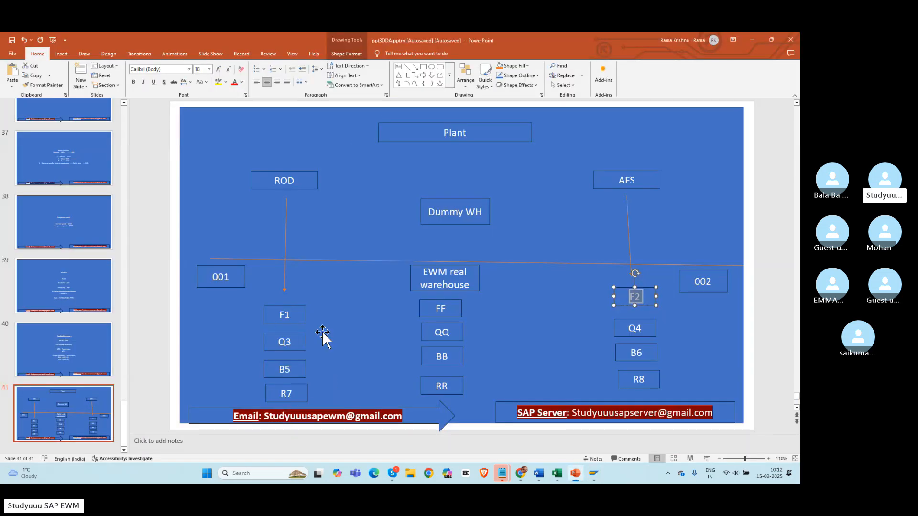
{"action": "key", "text": "alt+Tab"}
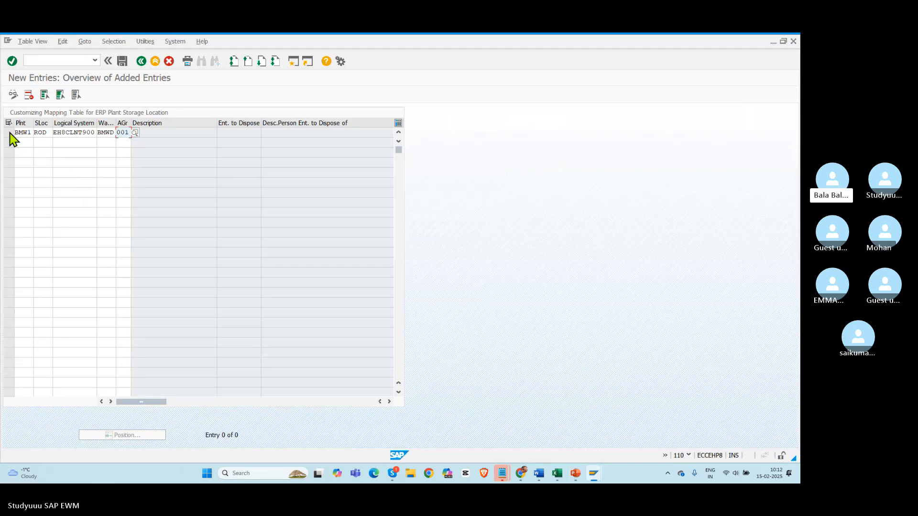
Save the BMW1 ROD mapping with the party entitled to dispose left blank, recording it in customizing request N75K903677.
{"action": "left_click", "coordinate": [233, 133]}
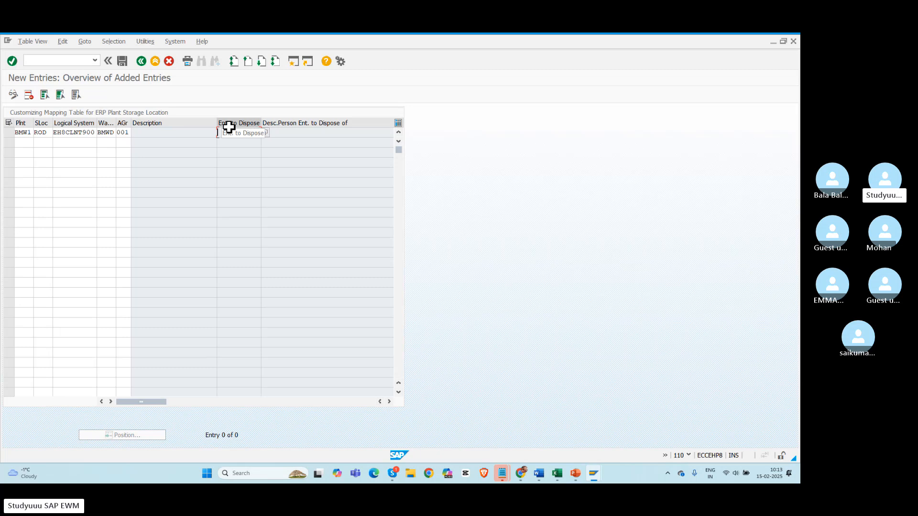
{"action": "left_click", "coordinate": [123, 62]}
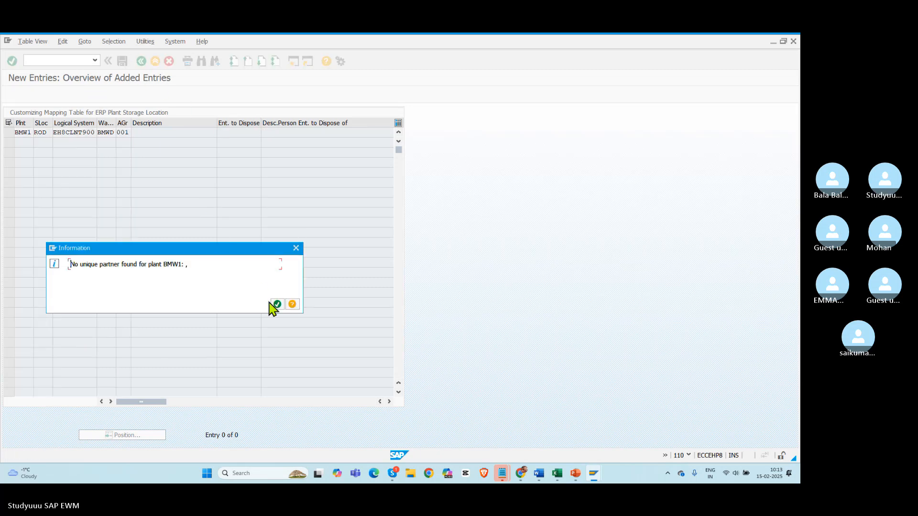
{"action": "left_click", "coordinate": [277, 305]}
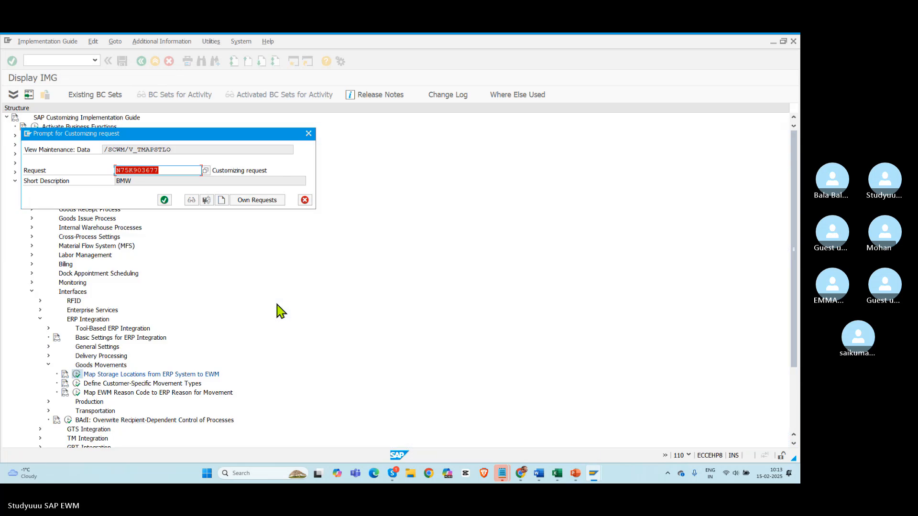
{"action": "left_click", "coordinate": [165, 201]}
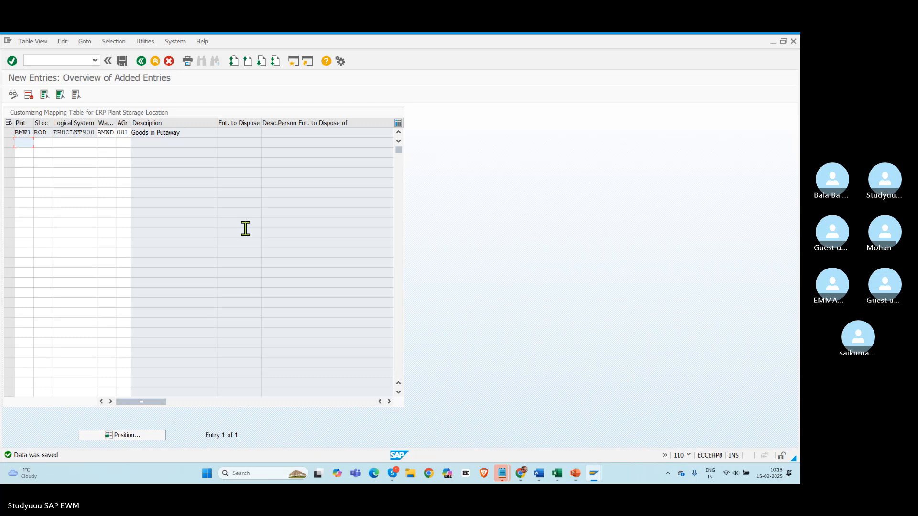
Delete the BMW1 ROD mapping row from the added entries and acknowledge the deletion.
{"action": "left_click", "coordinate": [11, 133]}
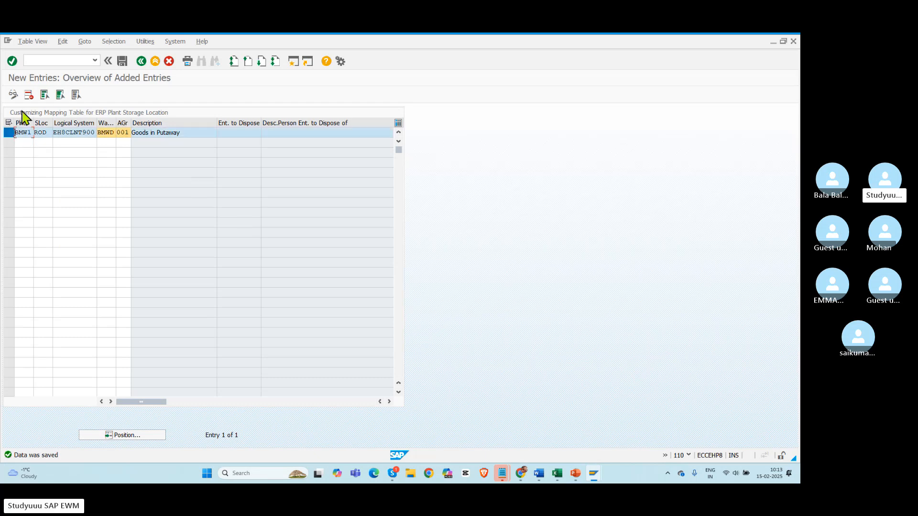
{"action": "left_click", "coordinate": [29, 95]}
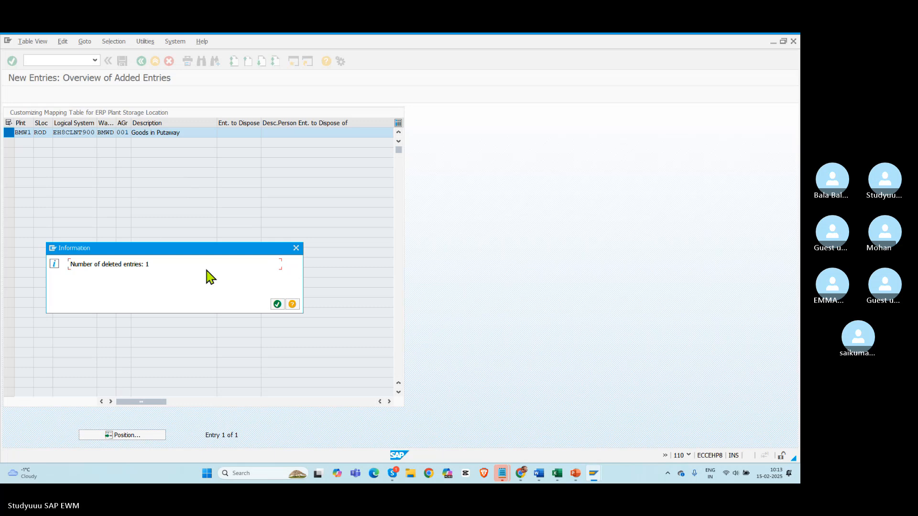
{"action": "left_click", "coordinate": [277, 304]}
{"action": "key", "text": "alt+Tab"}
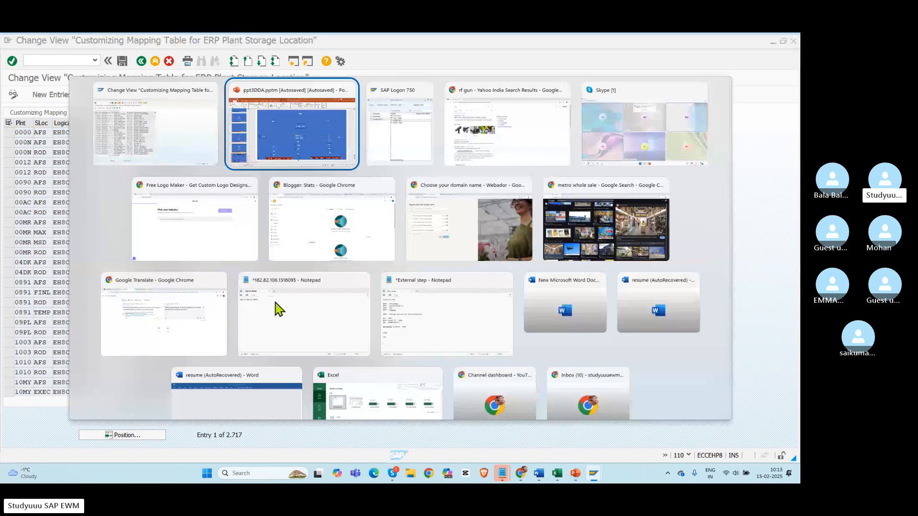
{"action": "key", "text": "alt+Tab"}
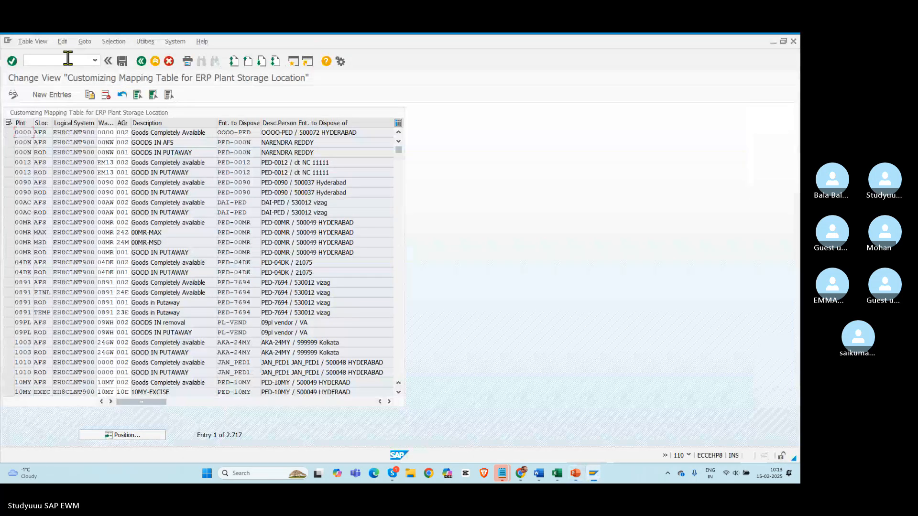
Open business partner maintenance in a new session, find partner BMW-1 and display its identification data.
{"action": "type", "text": "/o"}
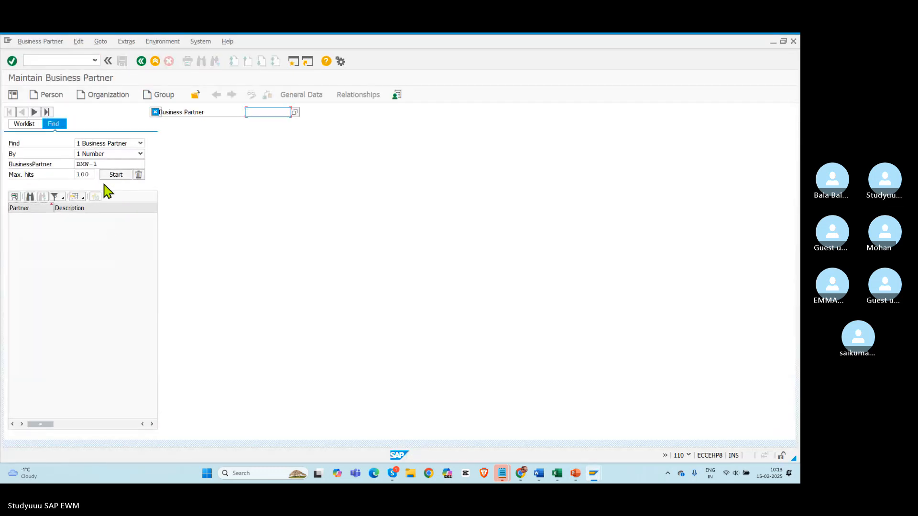
{"action": "left_click", "coordinate": [116, 174]}
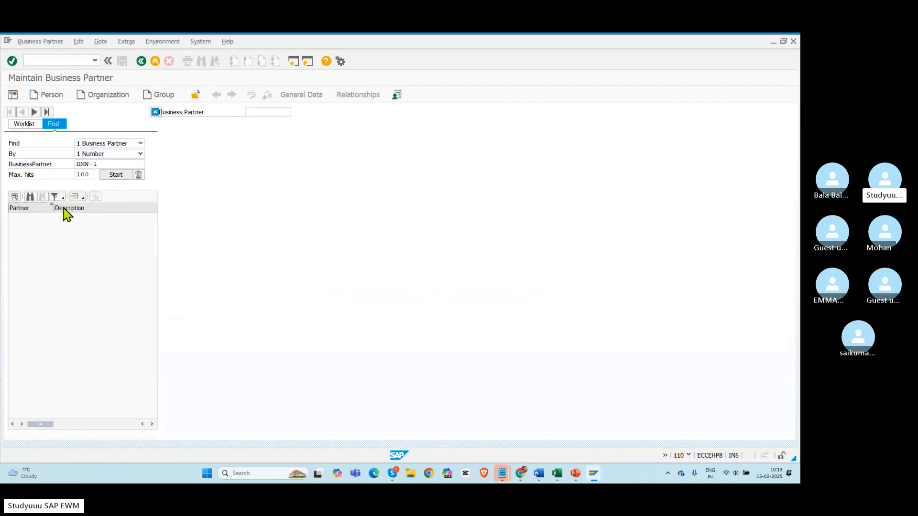
{"action": "double_click", "coordinate": [34, 219]}
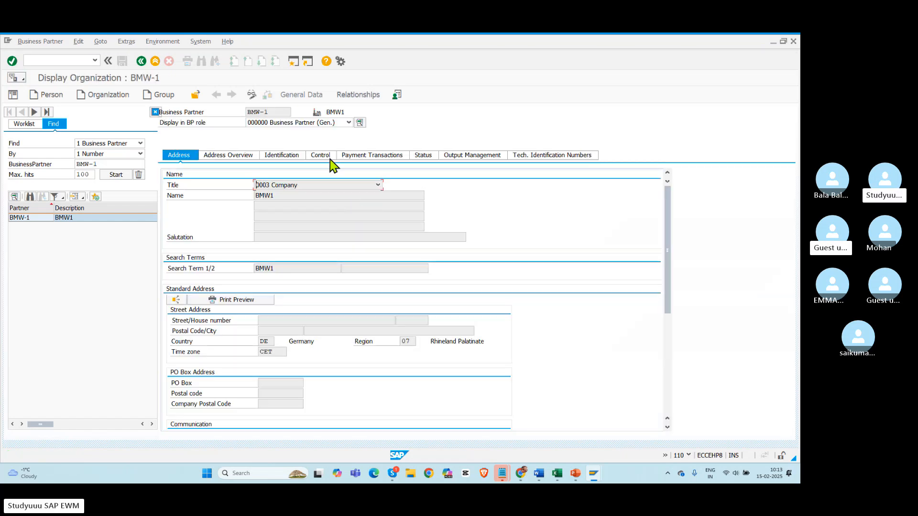
{"action": "left_click", "coordinate": [288, 155]}
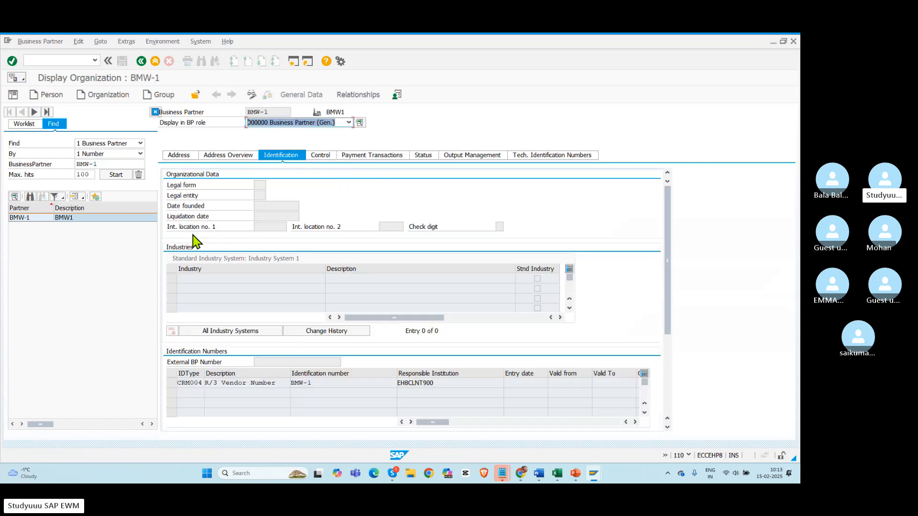
Add identification type CRM011 with number BMW1 and responsible institution EH8CLNT900 to partner BMW-1, save it and exit.
{"action": "left_click", "coordinate": [251, 94]}
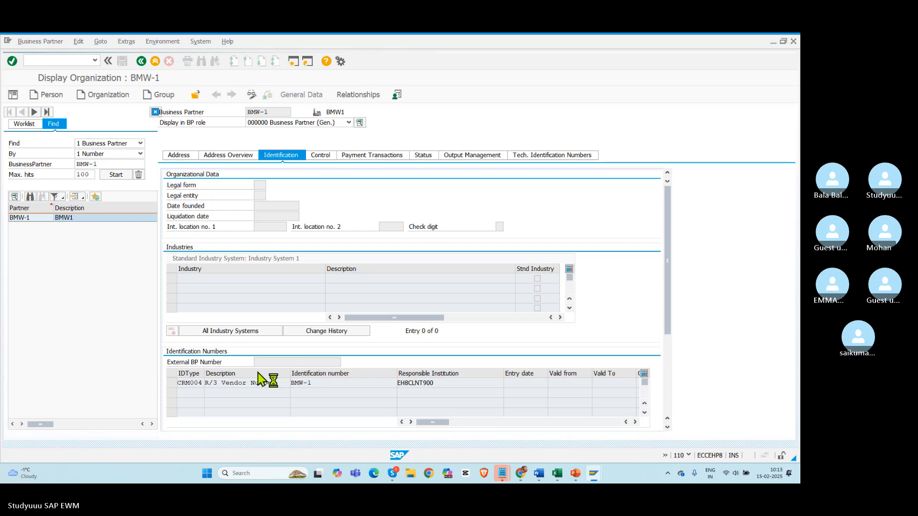
{"action": "left_click", "coordinate": [192, 391]}
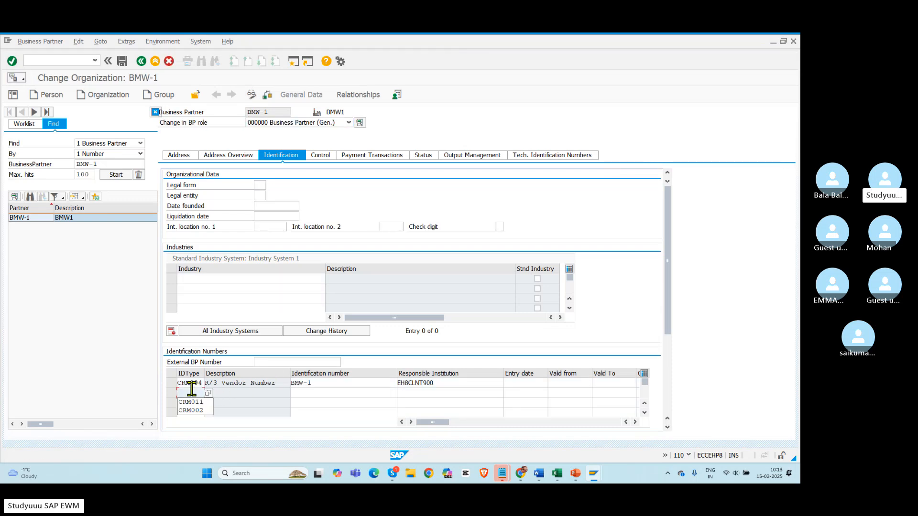
{"action": "key", "text": "Down"}
{"action": "key", "text": "Return"}
{"action": "key", "text": "Tab"}
{"action": "type", "text": "B"}
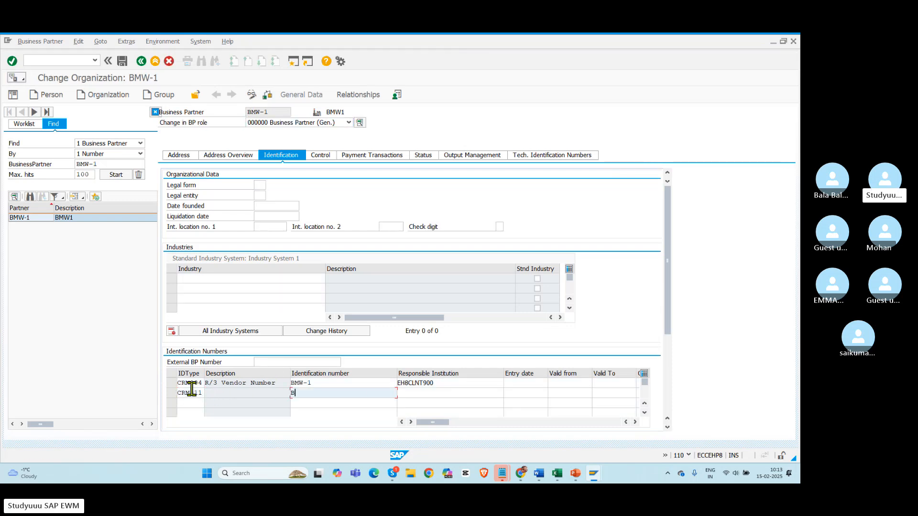
{"action": "type", "text": "MW1"}
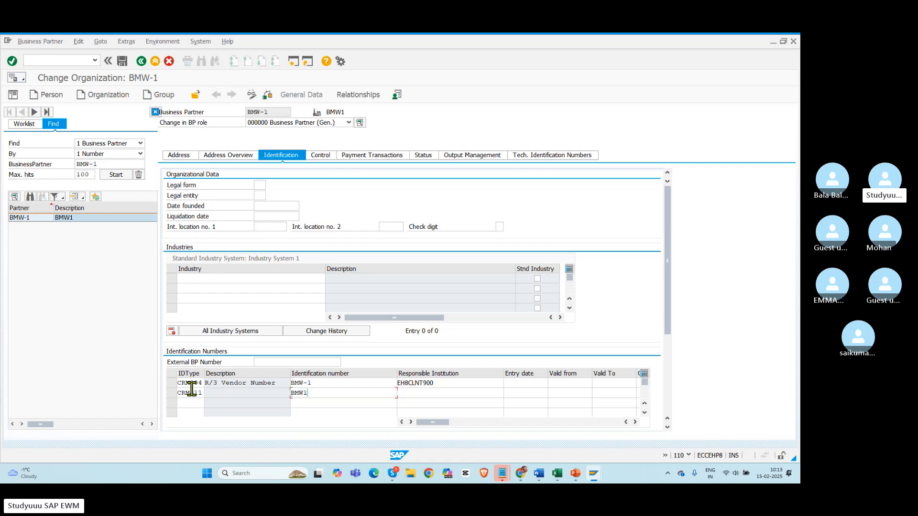
{"action": "key", "text": "Return"}
{"action": "left_click", "coordinate": [420, 386]}
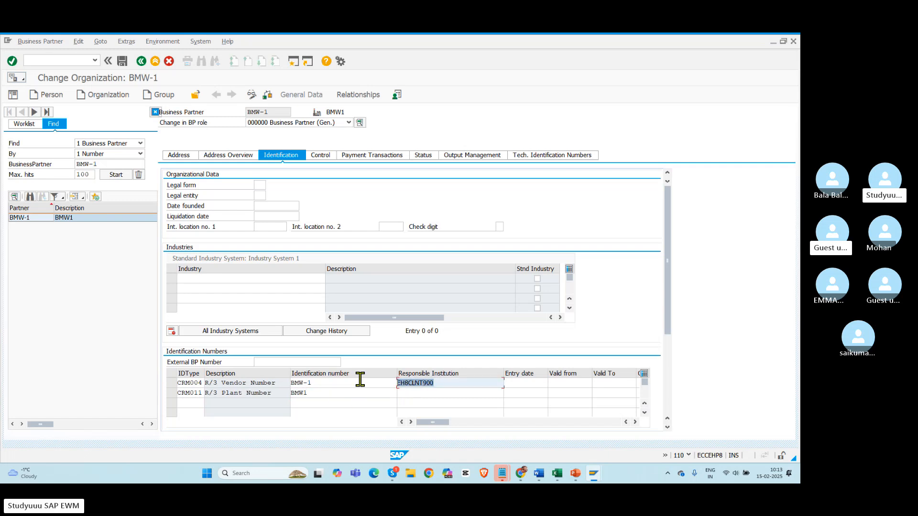
{"action": "left_click", "coordinate": [413, 393]}
{"action": "type", "text": "EH8CLNT900"}
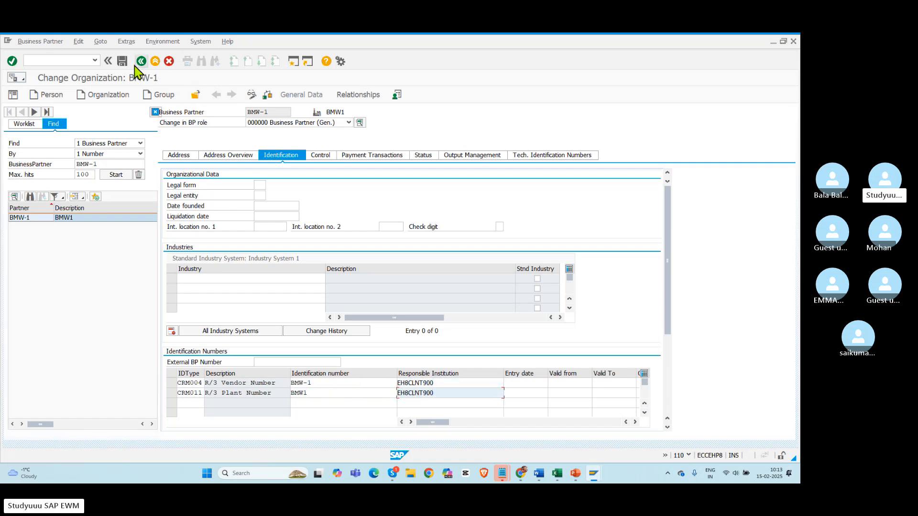
{"action": "left_click", "coordinate": [122, 60]}
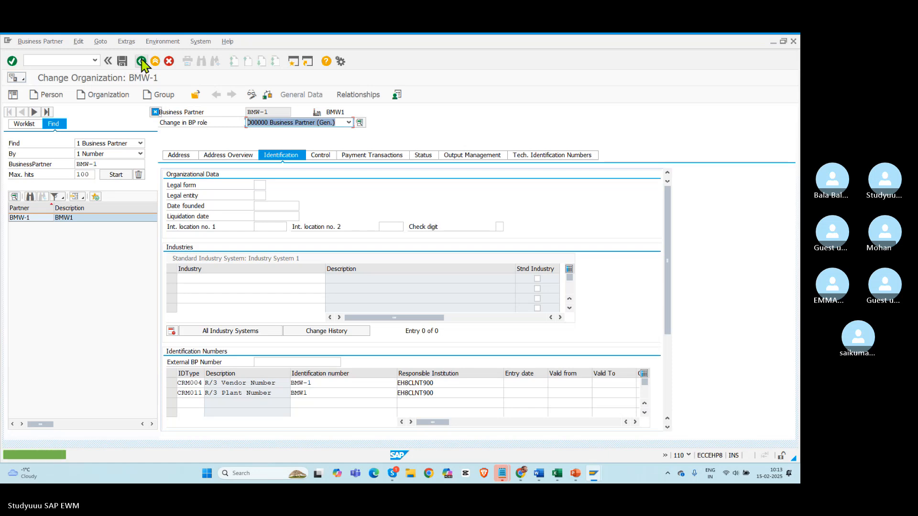
{"action": "left_click", "coordinate": [141, 60]}
Try to re-enter the mapping of plant BMW1, location ROD and logical system EH8CLNT900 to warehouse BMWD with availability group 001.
{"action": "key", "text": "alt+Tab"}
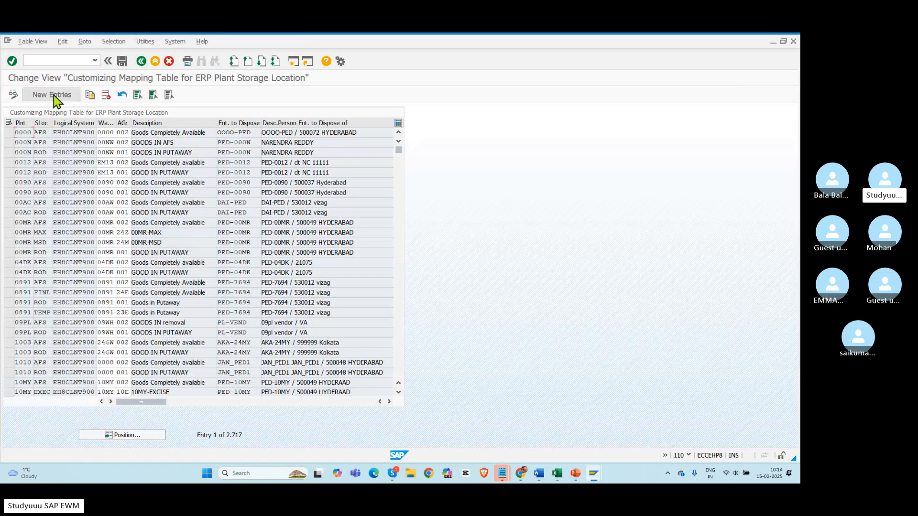
{"action": "left_click", "coordinate": [53, 95]}
{"action": "key", "text": "alt+Tab"}
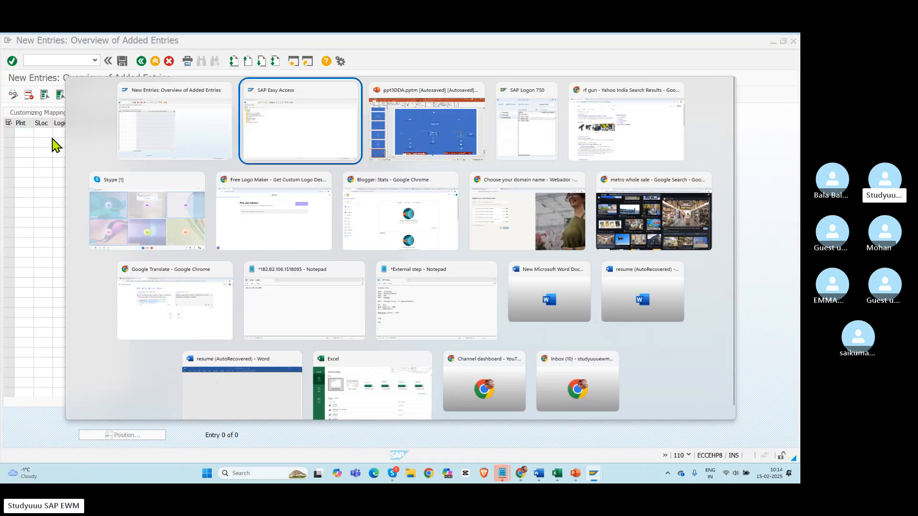
{"action": "key", "text": "alt+Tab"}
{"action": "key", "text": "Down"}
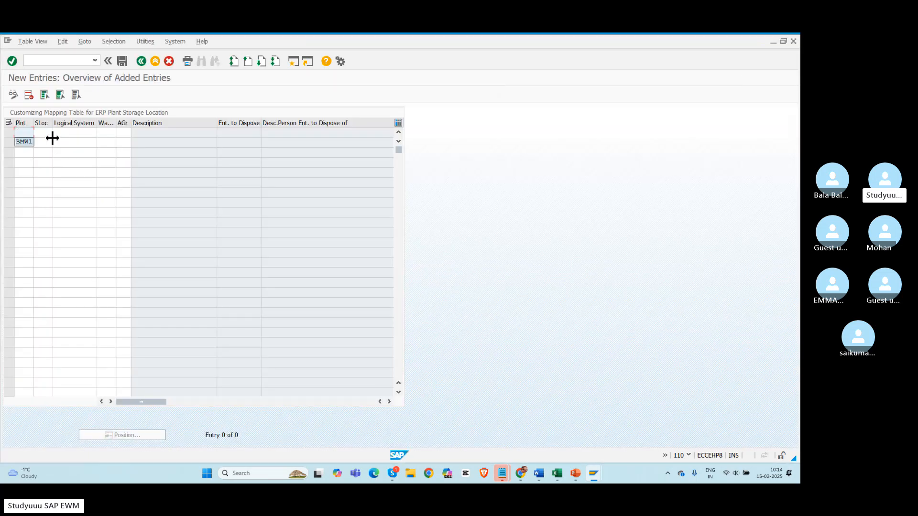
{"action": "key", "text": "Tab"}
{"action": "key", "text": "space"}
{"action": "key", "text": "Down"}
{"action": "key", "text": "Tab"}
{"action": "key", "text": "space"}
{"action": "key", "text": "Down"}
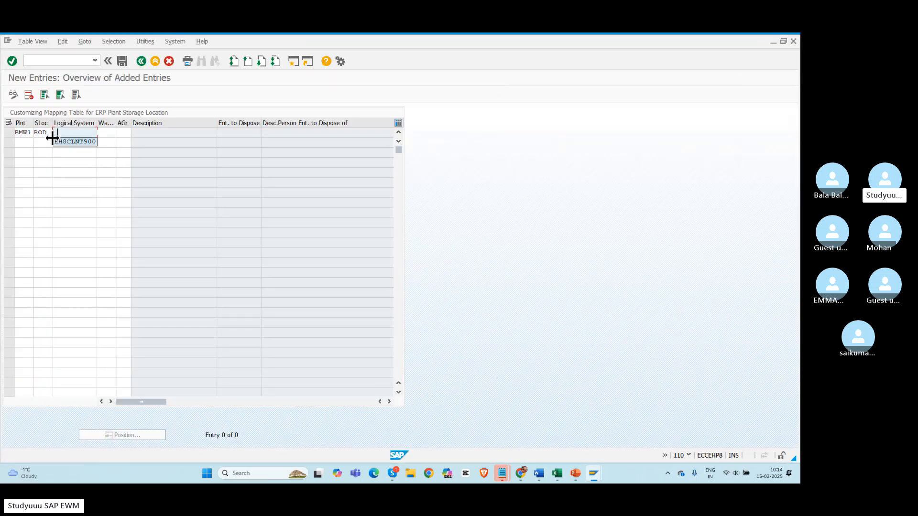
{"action": "key", "text": "Tab"}
{"action": "key", "text": "space"}
{"action": "key", "text": "Down"}
{"action": "key", "text": "Tab"}
{"action": "key", "text": "space"}
{"action": "key", "text": "Down"}
{"action": "key", "text": "Return"}
{"action": "key", "text": "Return"}
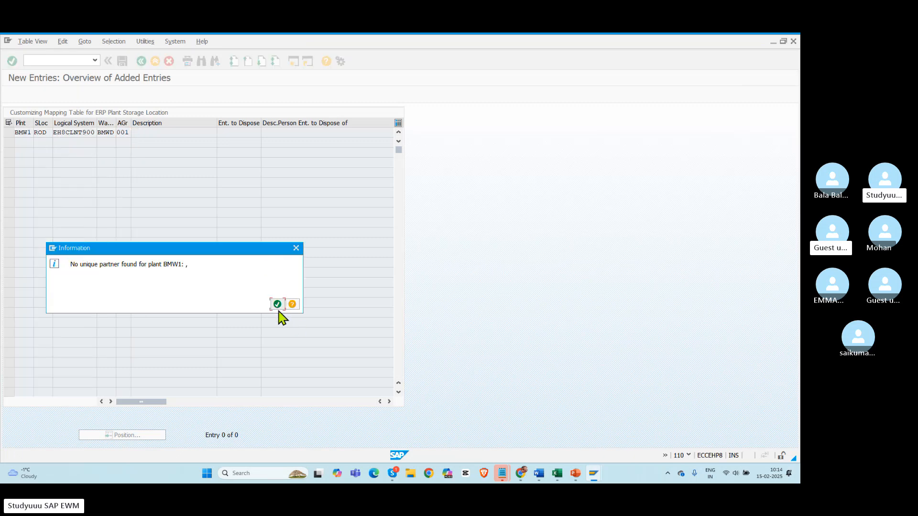
{"action": "left_click", "coordinate": [277, 305]}
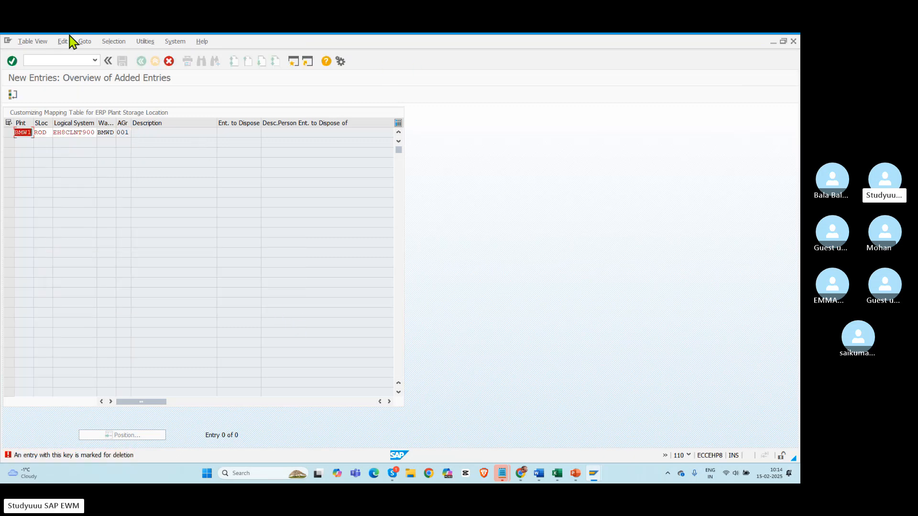
Close the mapping table and remaining SAP session, log off, and switch to the SAP Logon connection list.
{"action": "left_click", "coordinate": [794, 42]}
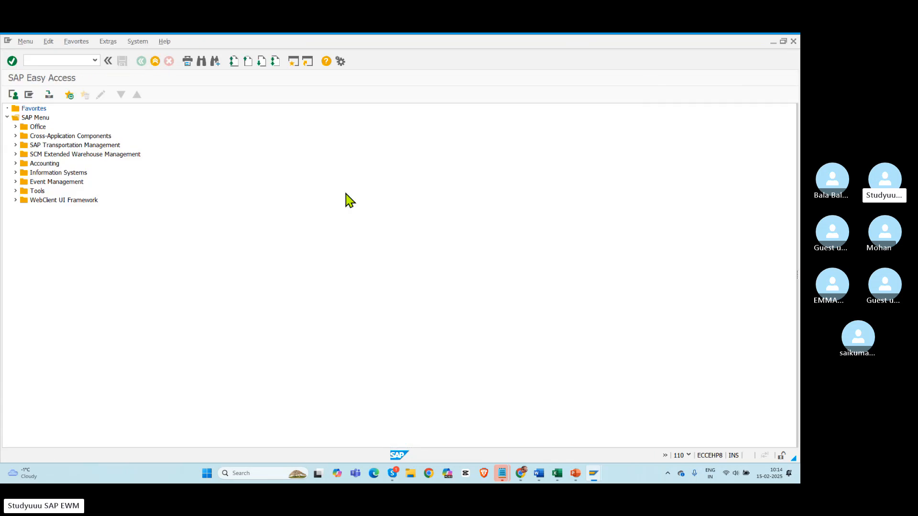
{"action": "left_click", "coordinate": [793, 42]}
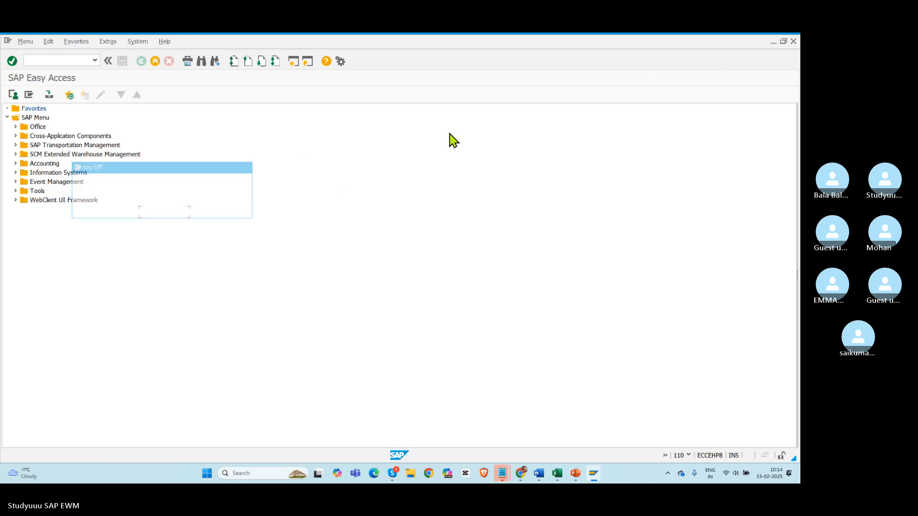
{"action": "left_click", "coordinate": [114, 213]}
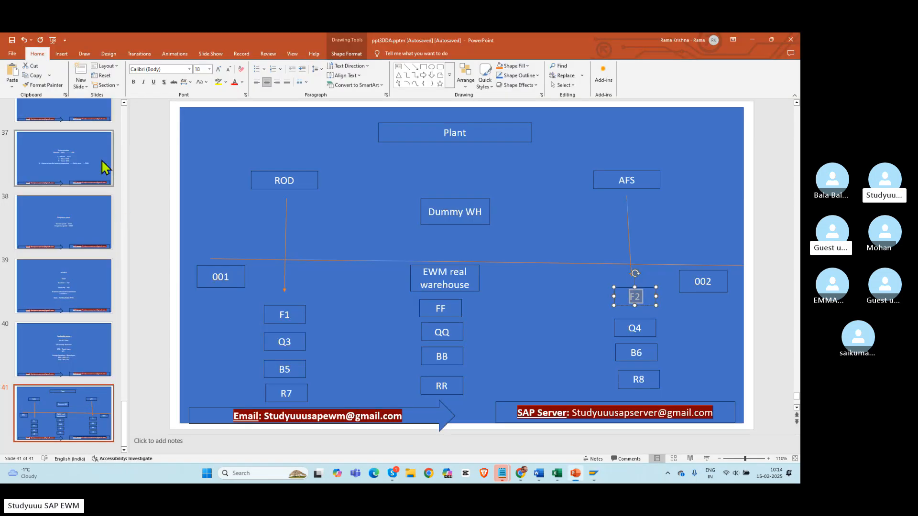
{"action": "key", "text": "alt+Tab"}
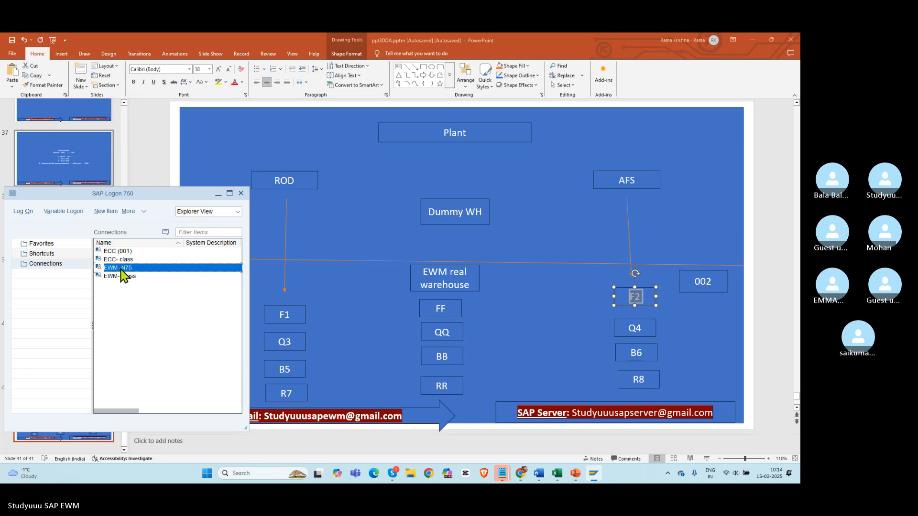
Log on to the EWM-N75 system in client 110 with the user name and account password.
{"action": "double_click", "coordinate": [121, 268]}
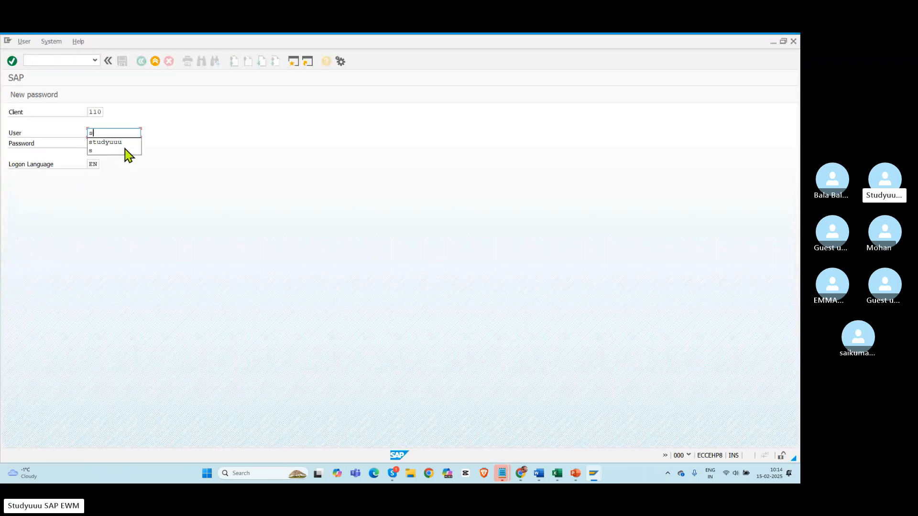
{"action": "key", "text": "Tab"}
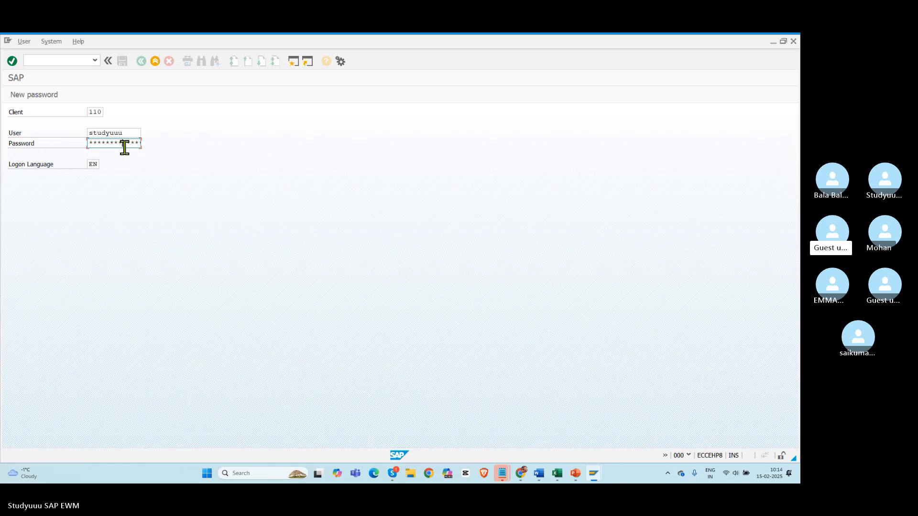
{"action": "key", "text": "Return"}
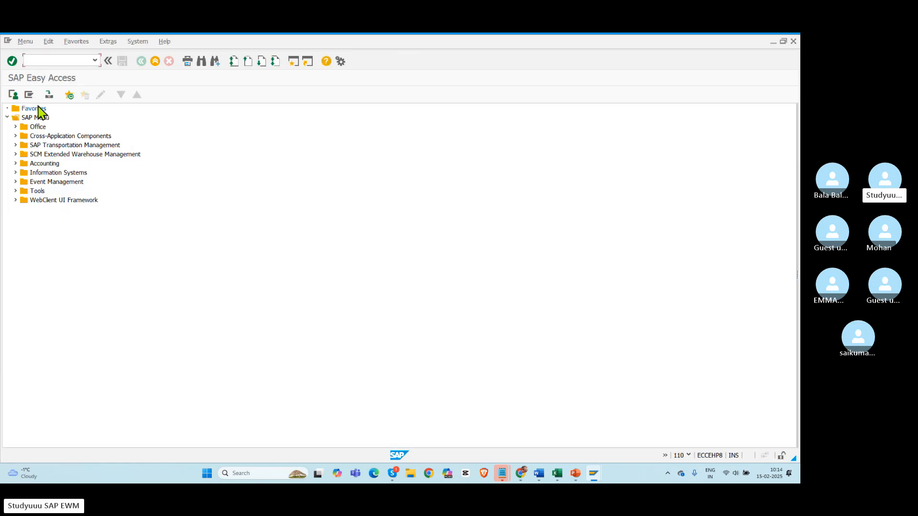
Open the customizing activity Map Storage Locations from ERP System to EWM under the ERP Integration goods movement settings of Extended Warehouse Management.
{"action": "type", "text": "spro"}
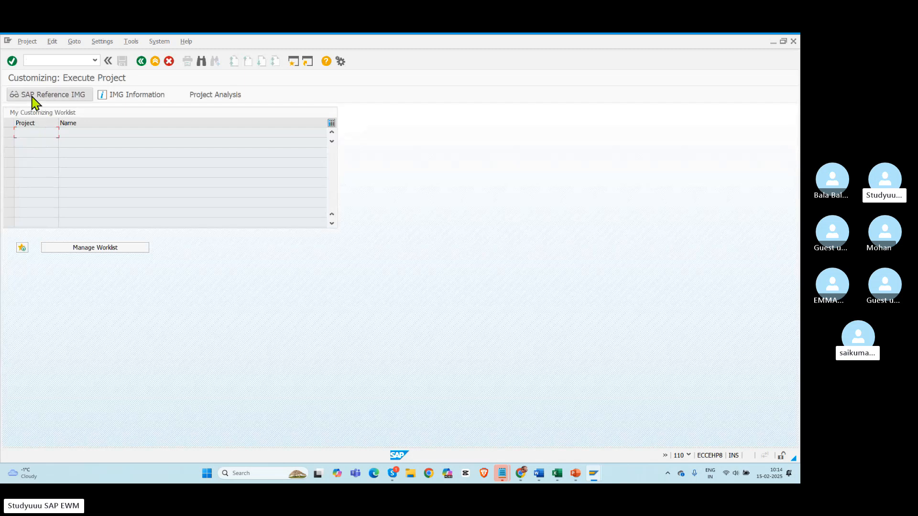
{"action": "left_click", "coordinate": [35, 97]}
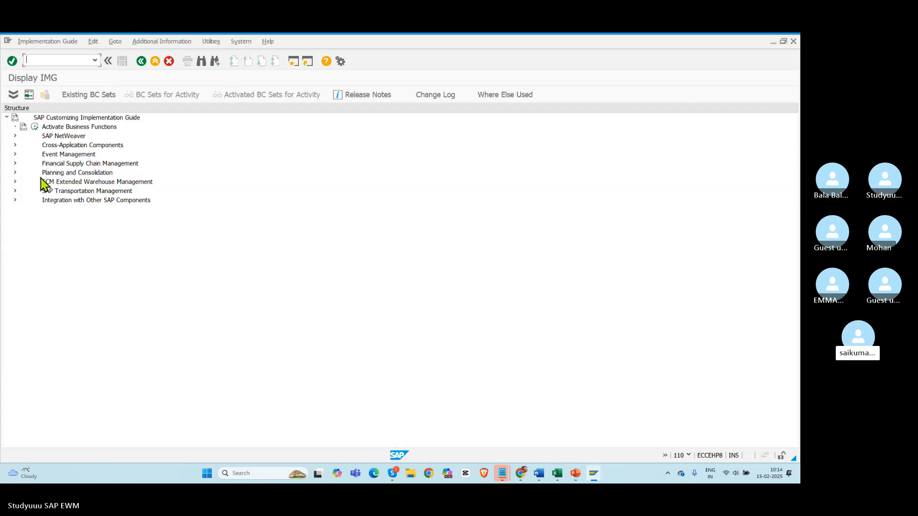
{"action": "left_click", "coordinate": [15, 182]}
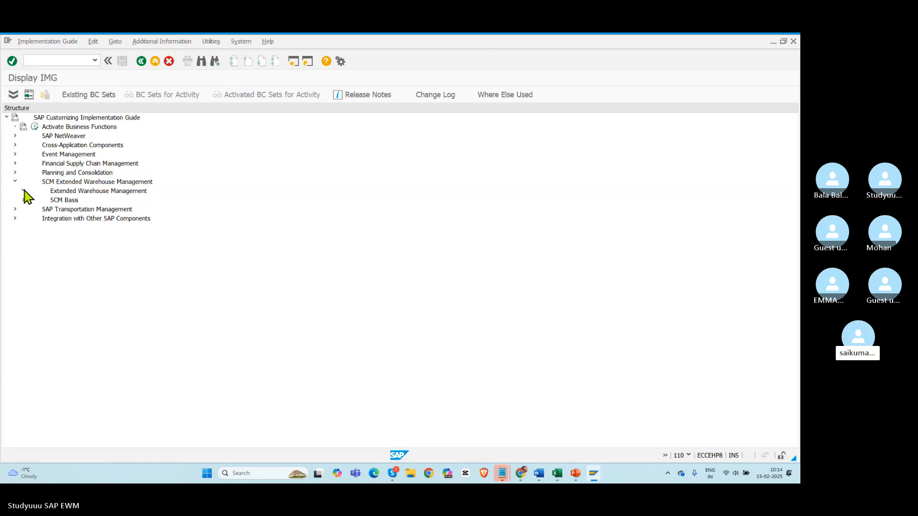
{"action": "left_click", "coordinate": [24, 190]}
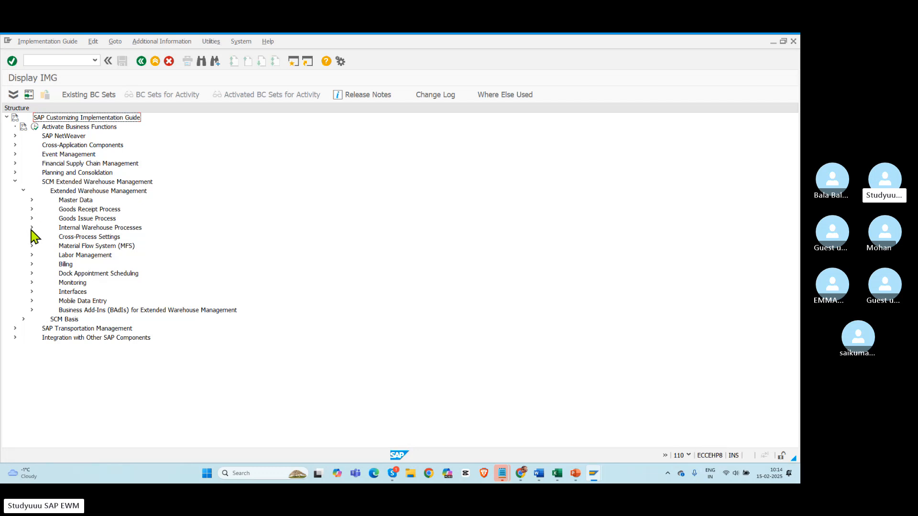
{"action": "left_click", "coordinate": [32, 291]}
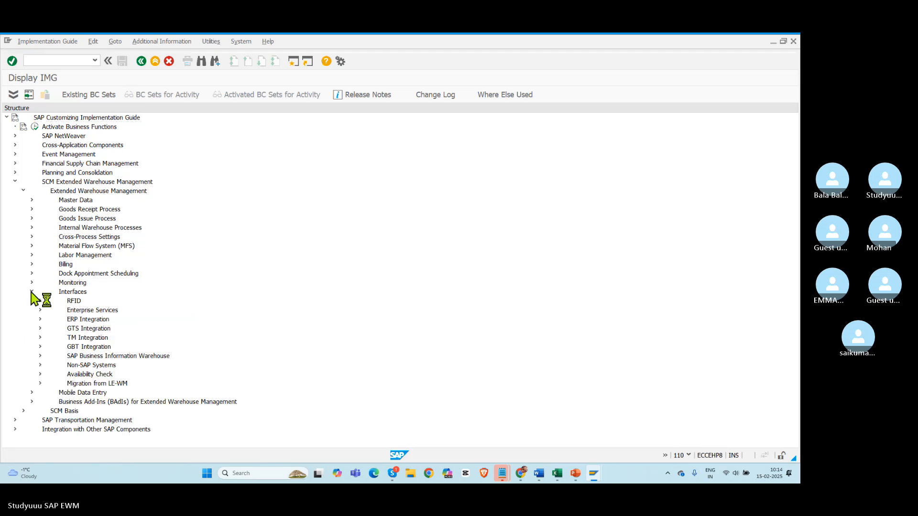
{"action": "left_click", "coordinate": [40, 319]}
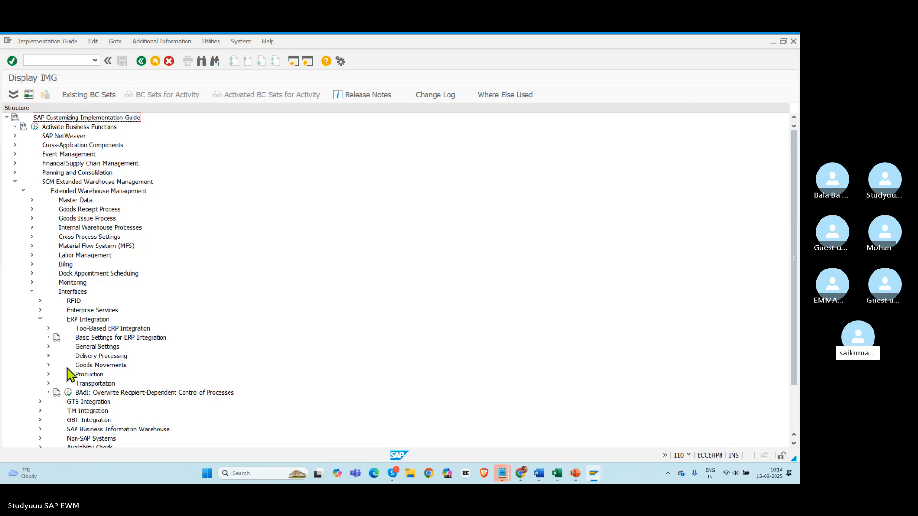
{"action": "left_click", "coordinate": [49, 365]}
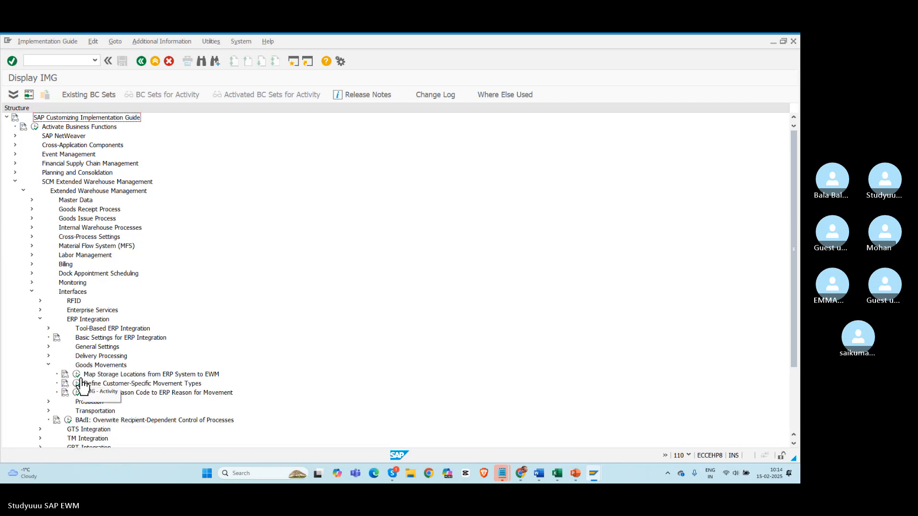
{"action": "left_click", "coordinate": [76, 375]}
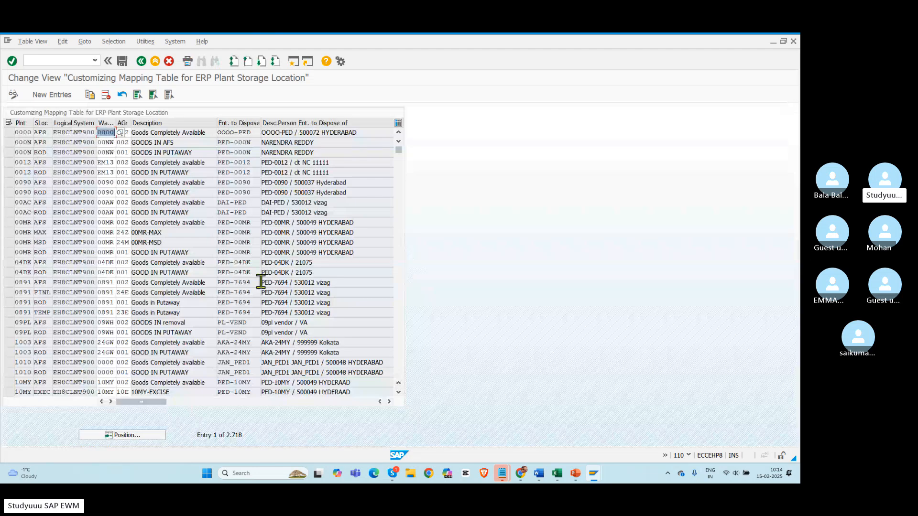
Try to add a mapping of plant BMW1, location ROD and logical system EH8CLNT900 to warehouse BMWD with availability group 001, and discard it.
{"action": "left_click", "coordinate": [51, 95]}
{"action": "type", "text": "BMW1"}
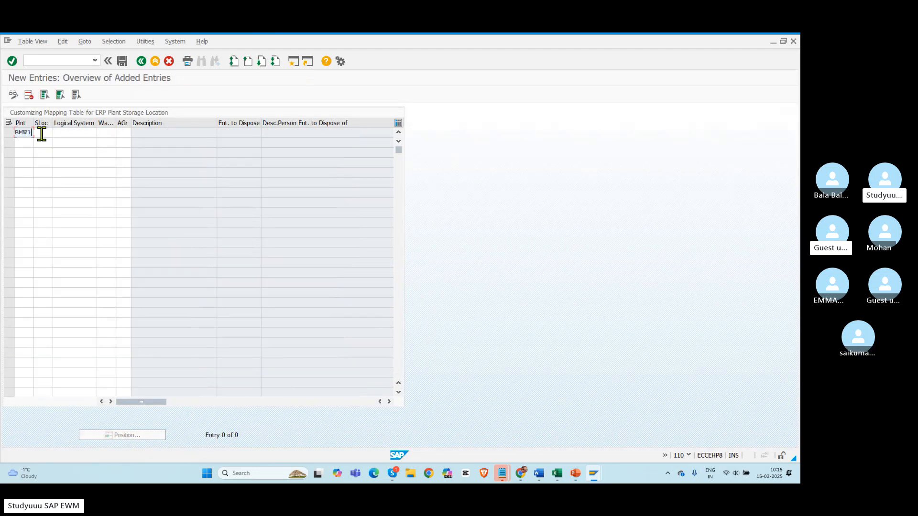
{"action": "key", "text": "Tab"}
{"action": "type", "text": "ROD"}
{"action": "key", "text": "Tab"}
{"action": "type", "text": "EH8CLNT900"}
{"action": "key", "text": "Tab"}
{"action": "type", "text": "BMWD"}
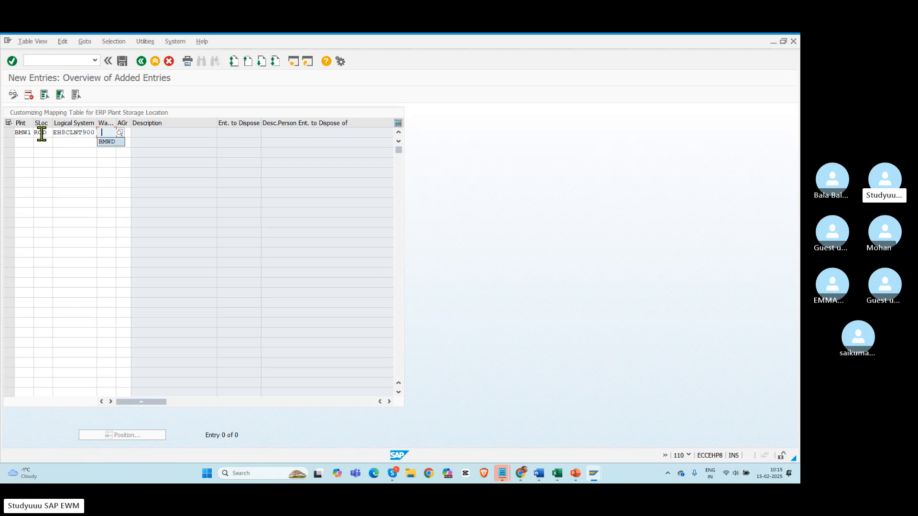
{"action": "key", "text": "Tab"}
{"action": "type", "text": "001"}
{"action": "key", "text": "Return"}
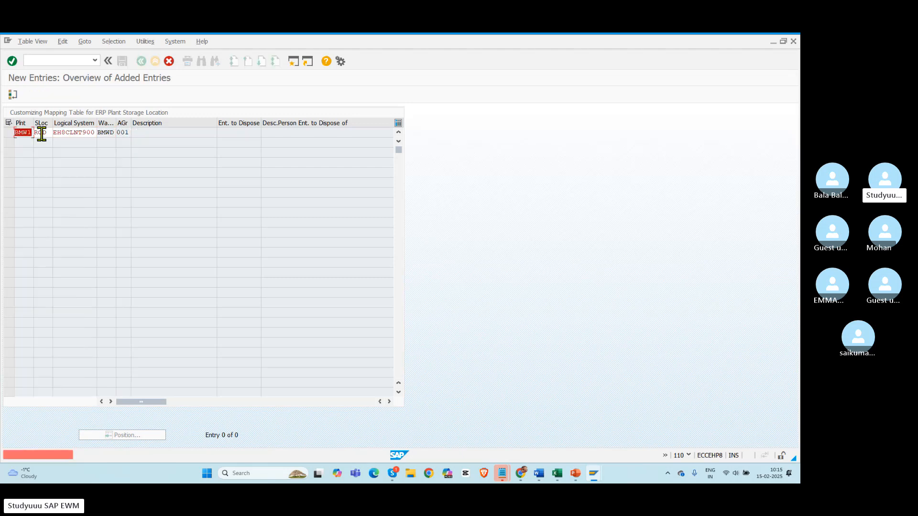
{"action": "left_click", "coordinate": [169, 61]}
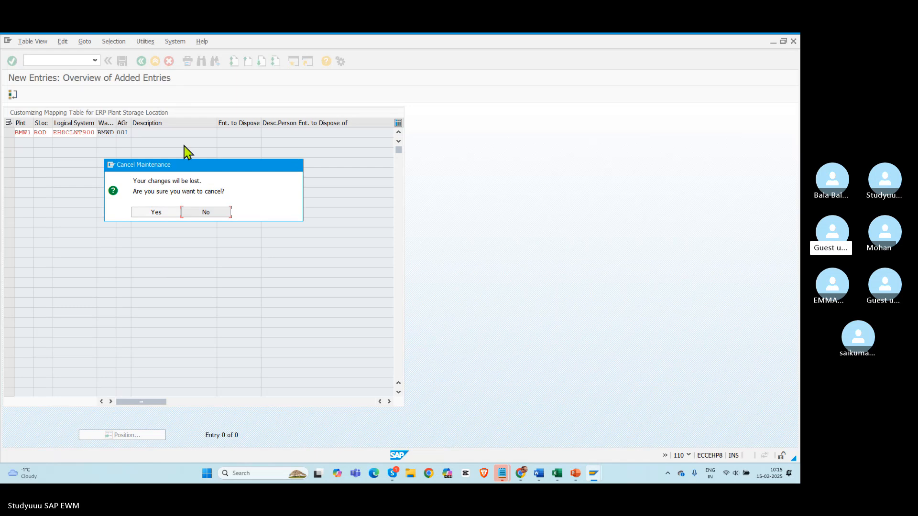
{"action": "left_click", "coordinate": [153, 213]}
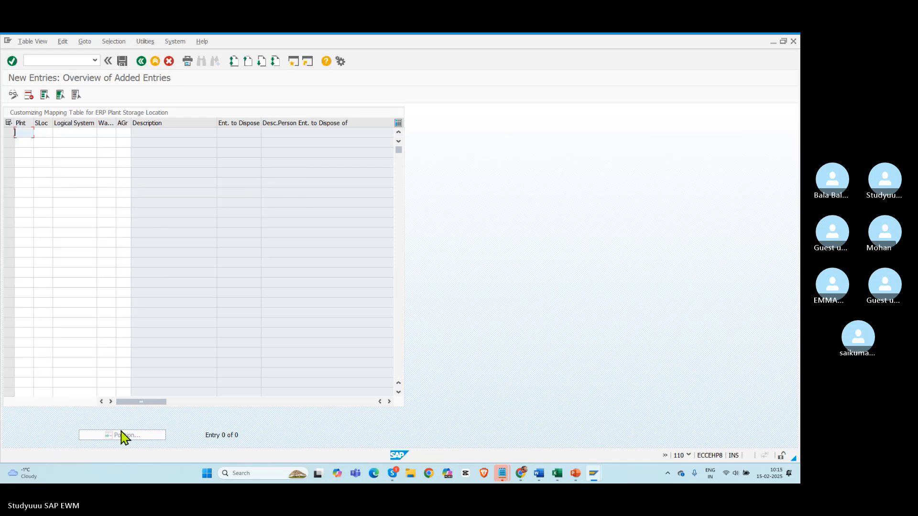
{"action": "left_click", "coordinate": [141, 61]}
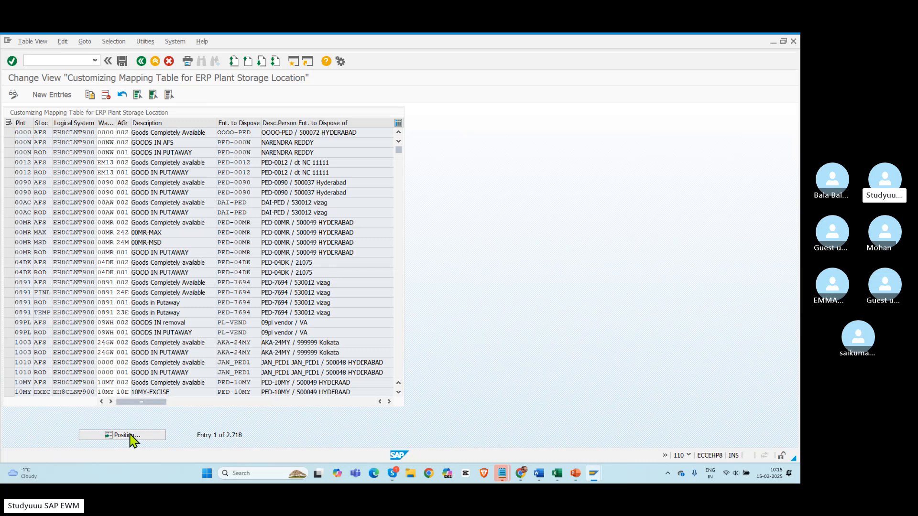
Find the existing ROD mapping of plant BMW1, delete it and save the deletion under the BMW customizing request.
{"action": "left_click", "coordinate": [131, 434]}
{"action": "type", "text": "BMW1"}
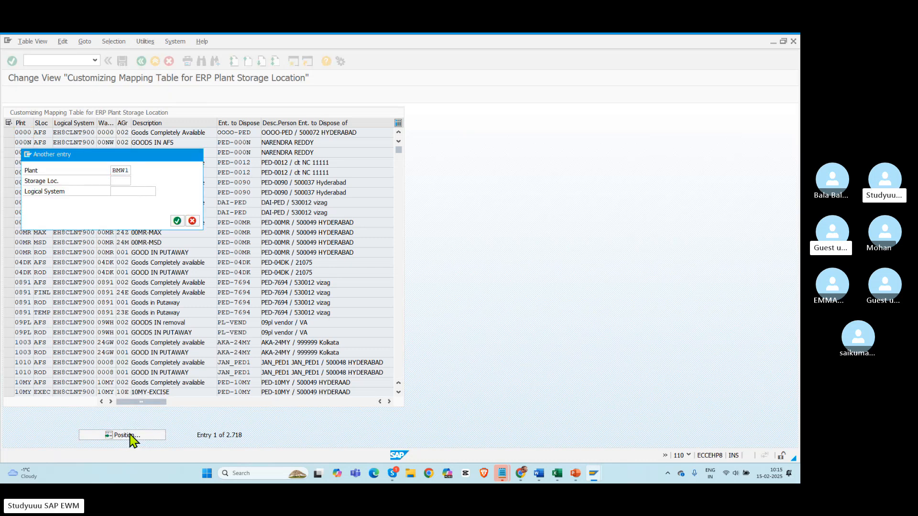
{"action": "key", "text": "Return"}
{"action": "left_click", "coordinate": [12, 133]}
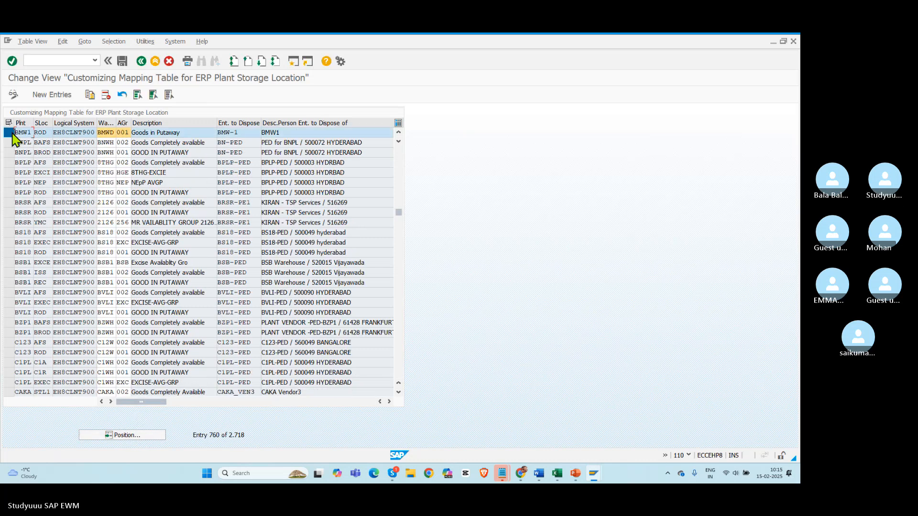
{"action": "left_click", "coordinate": [105, 95]}
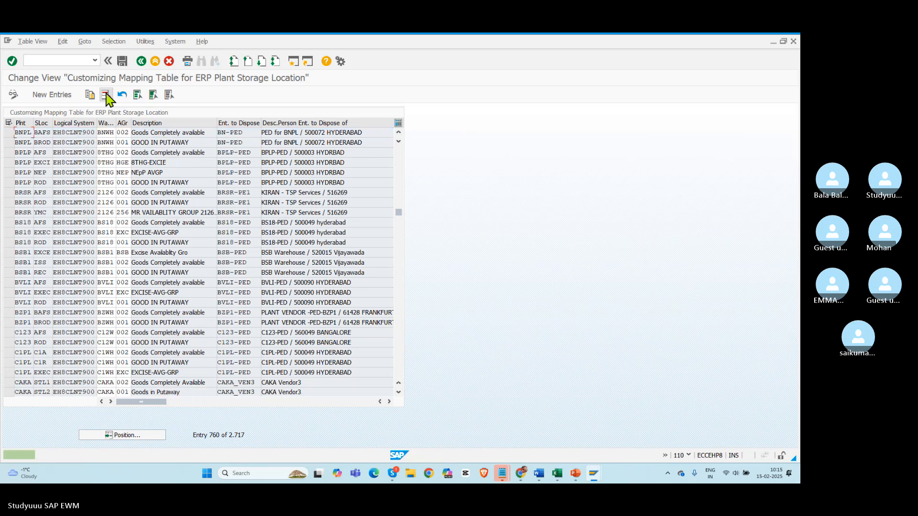
{"action": "left_click", "coordinate": [122, 61]}
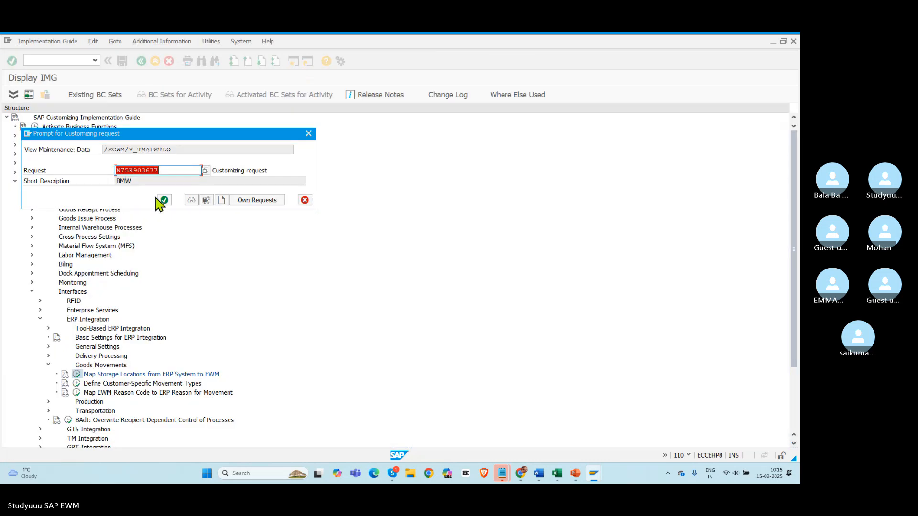
{"action": "left_click", "coordinate": [164, 200]}
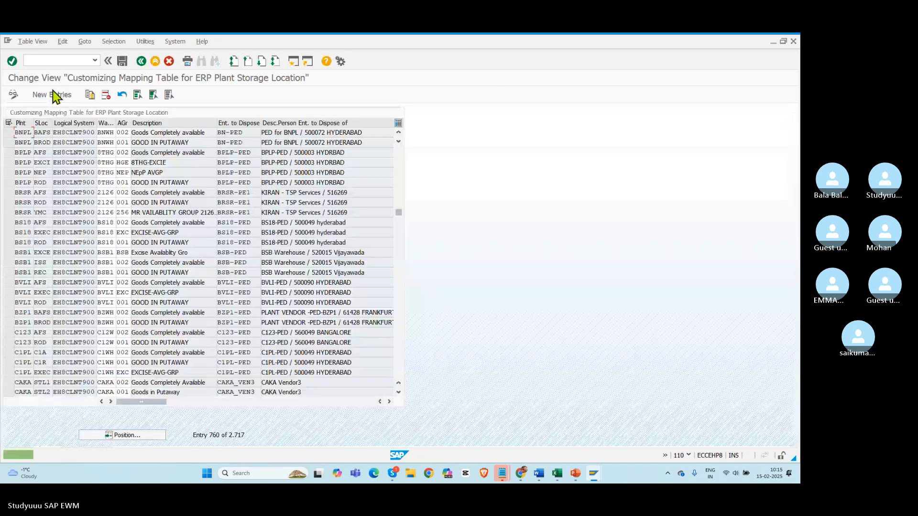
Add a new mapping of plant BMW1, location ROD and logical system EH8CLNT900 to warehouse BMWD with availability group 001, and check its party entitled.
{"action": "left_click", "coordinate": [54, 94]}
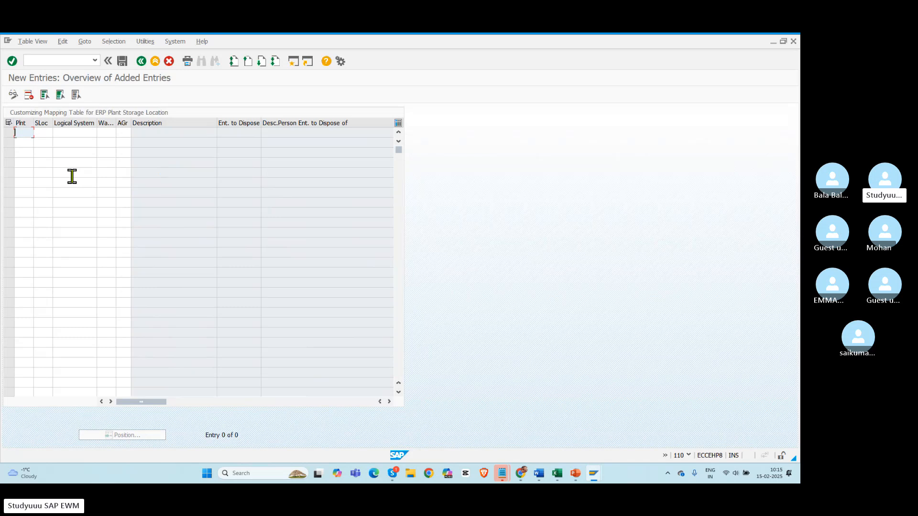
{"action": "key", "text": "Down"}
{"action": "key", "text": "Tab"}
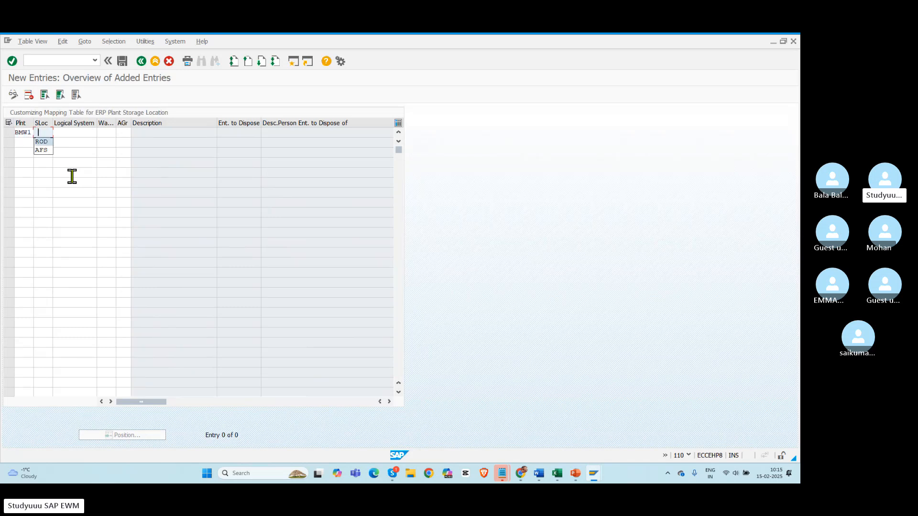
{"action": "key", "text": "Down"}
{"action": "key", "text": "Tab"}
{"action": "key", "text": "Down"}
{"action": "key", "text": "Tab"}
{"action": "key", "text": "Down"}
{"action": "key", "text": "Tab"}
{"action": "key", "text": "Down"}
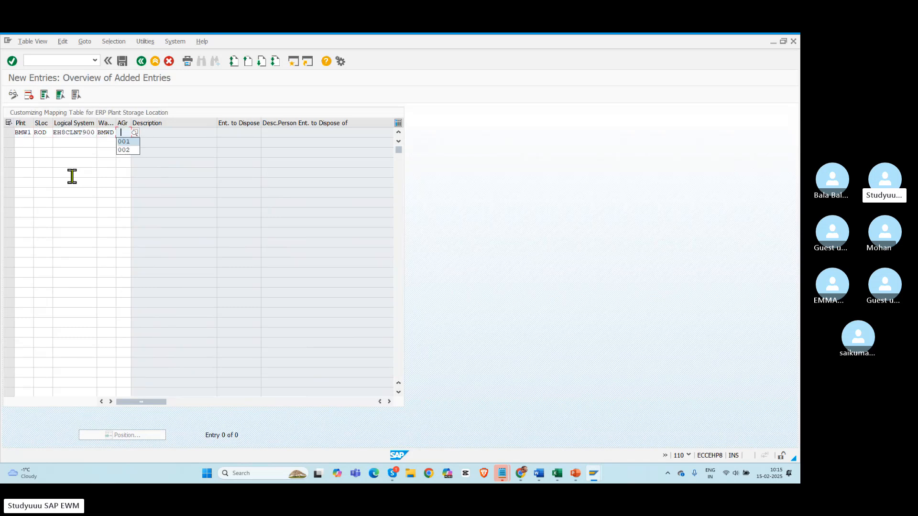
{"action": "key", "text": "Tab"}
{"action": "key", "text": "Return"}
{"action": "double_click", "coordinate": [251, 133]}
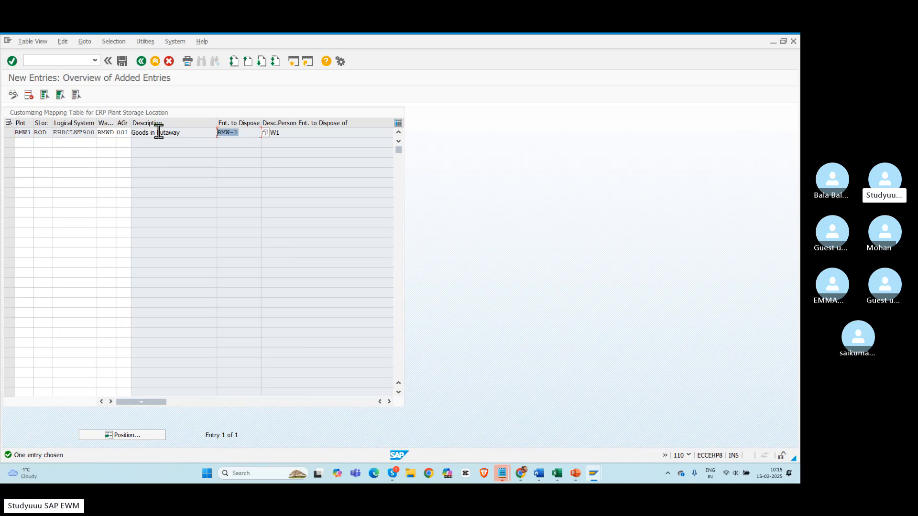
Add a second mapping of plant BMW1, location AFS and logical system EH8CLNT900 to warehouse BMWD with availability group 002, and save both entries.
{"action": "left_click", "coordinate": [16, 143]}
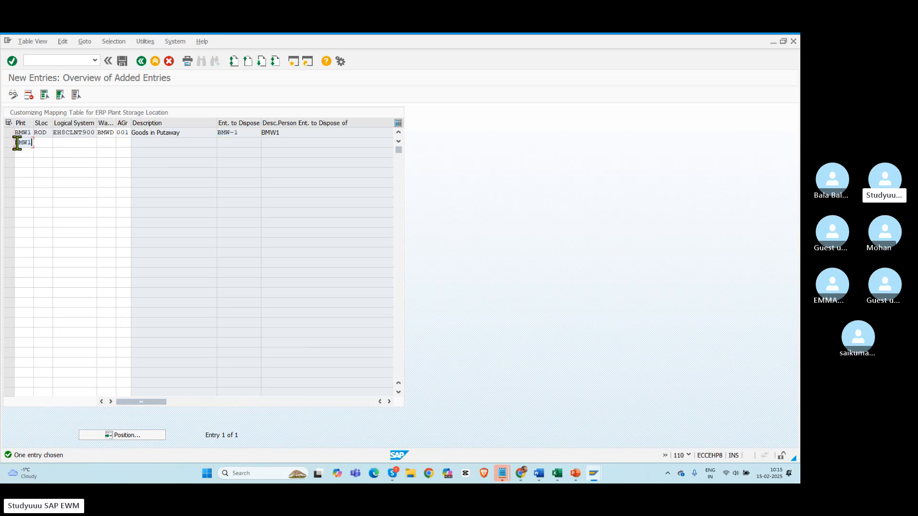
{"action": "key", "text": "Tab"}
{"action": "key", "text": "Down"}
{"action": "key", "text": "Tab"}
{"action": "key", "text": "Down"}
{"action": "key", "text": "Tab"}
{"action": "key", "text": "Down"}
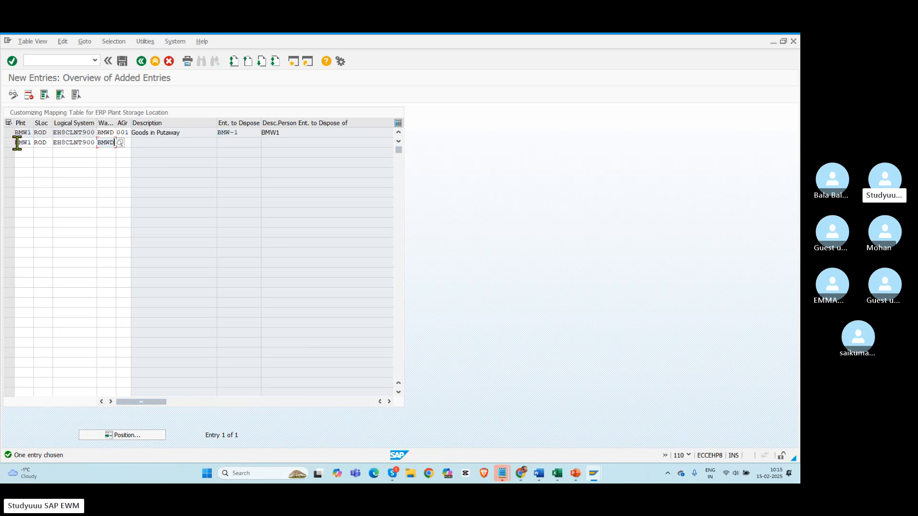
{"action": "key", "text": "Tab"}
{"action": "type", "text": "00"}
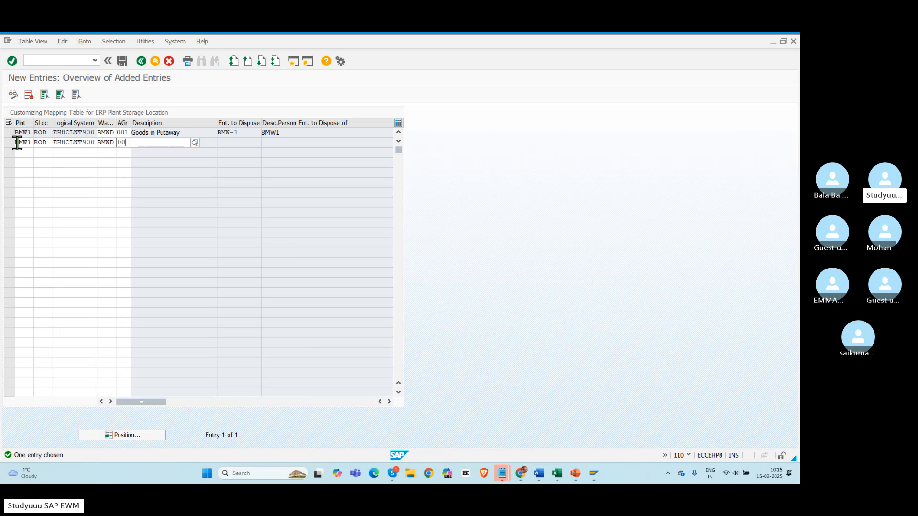
{"action": "left_click_drag", "start_coordinate": [47, 143], "coordinate": [17, 144]}
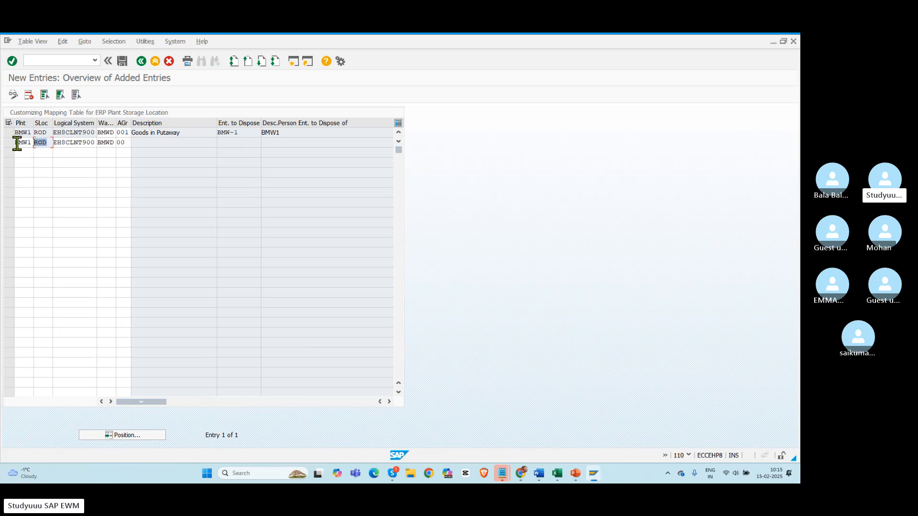
{"action": "type", "text": "AFS"}
{"action": "key", "text": "Tab"}
{"action": "key", "text": "Tab"}
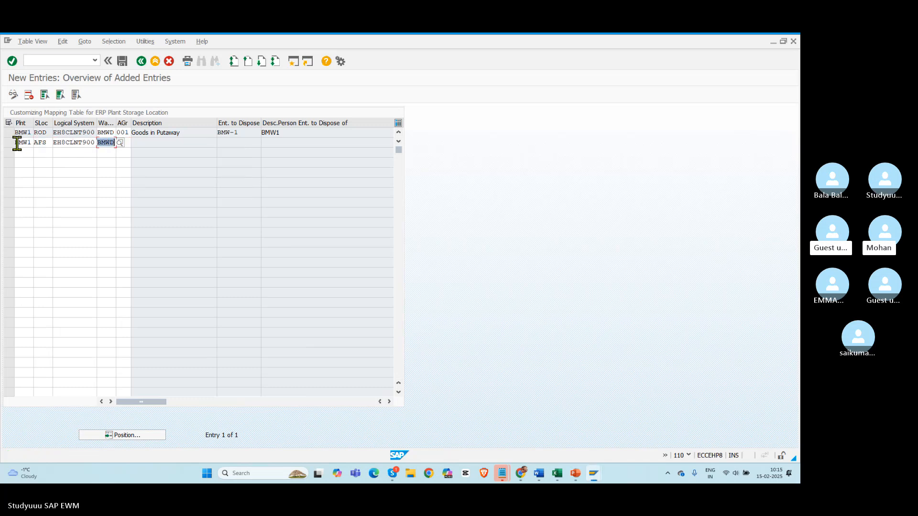
{"action": "key", "text": "Tab"}
{"action": "type", "text": "002"}
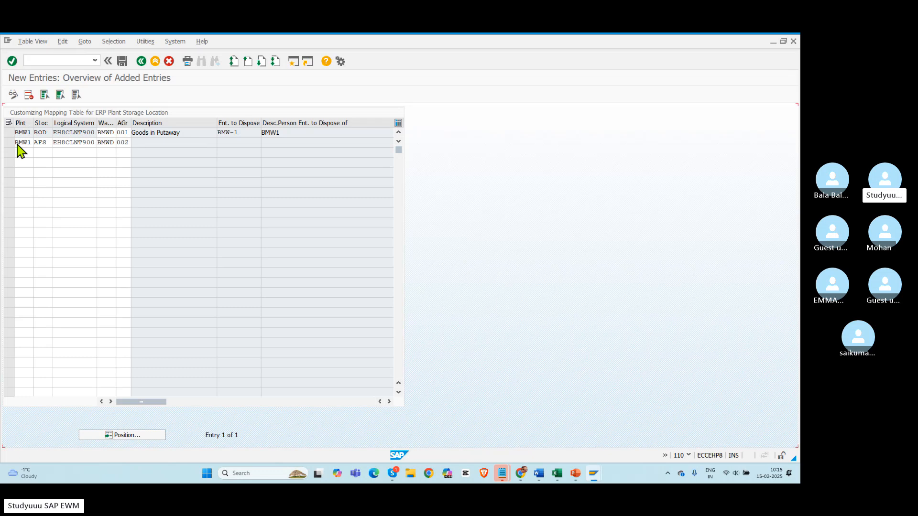
{"action": "key", "text": "Return"}
{"action": "double_click", "coordinate": [246, 143]}
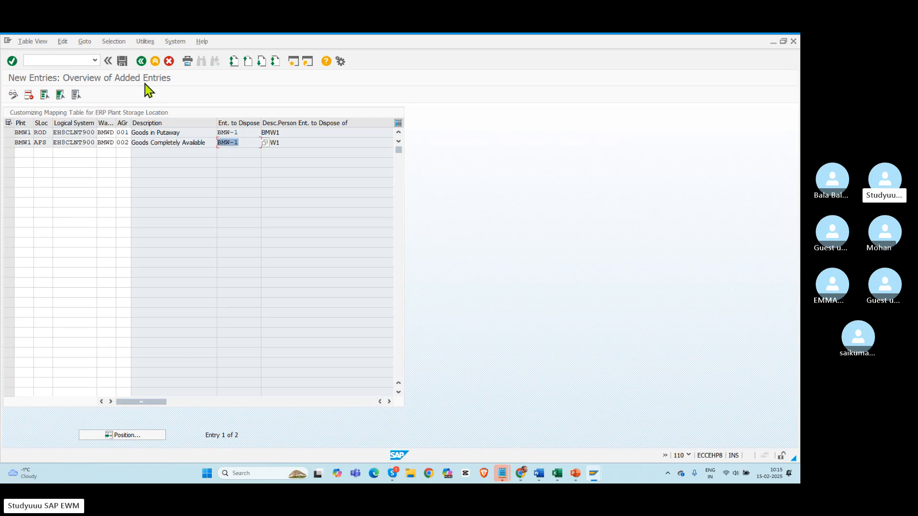
{"action": "left_click", "coordinate": [123, 61]}
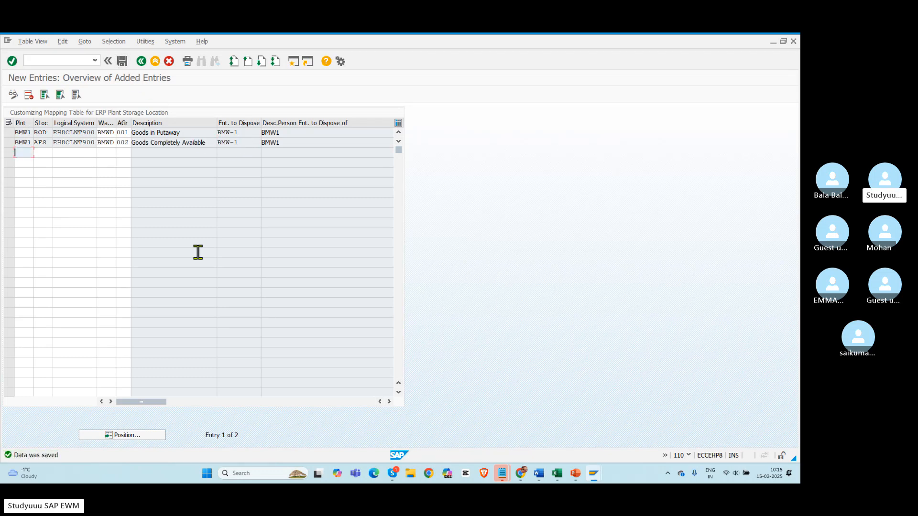
Open the warehouse monitor with /n/scwm/mon and list the available stock of warehouse BMWD under Stock and Bin.
{"action": "left_click", "coordinate": [95, 61]}
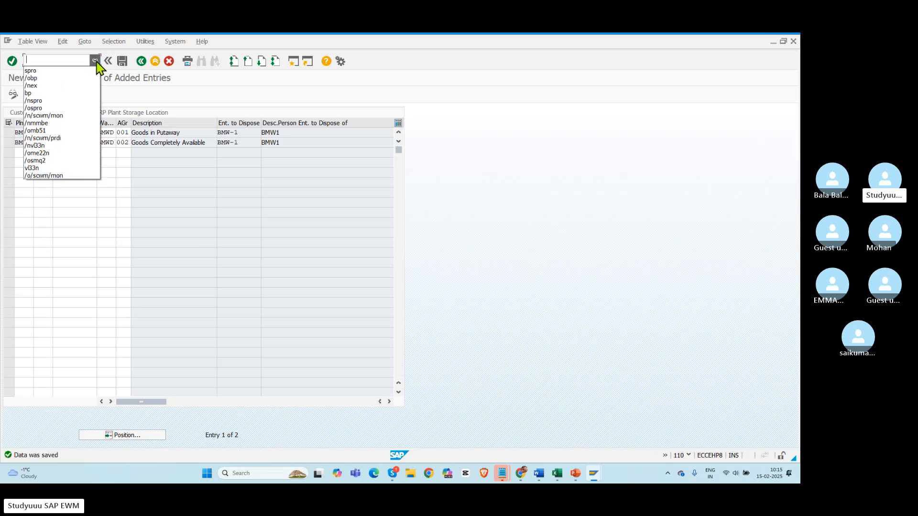
{"action": "left_click", "coordinate": [49, 122]}
{"action": "key", "text": "Return"}
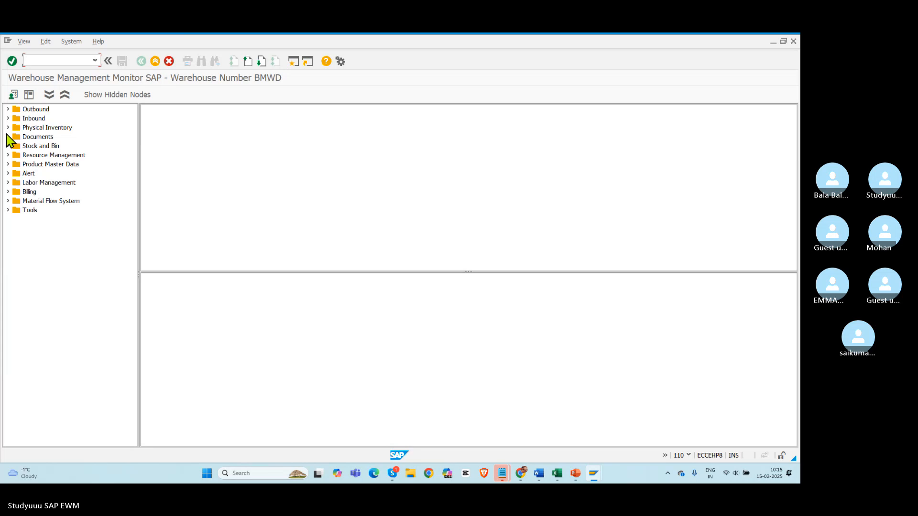
{"action": "left_click", "coordinate": [8, 146]}
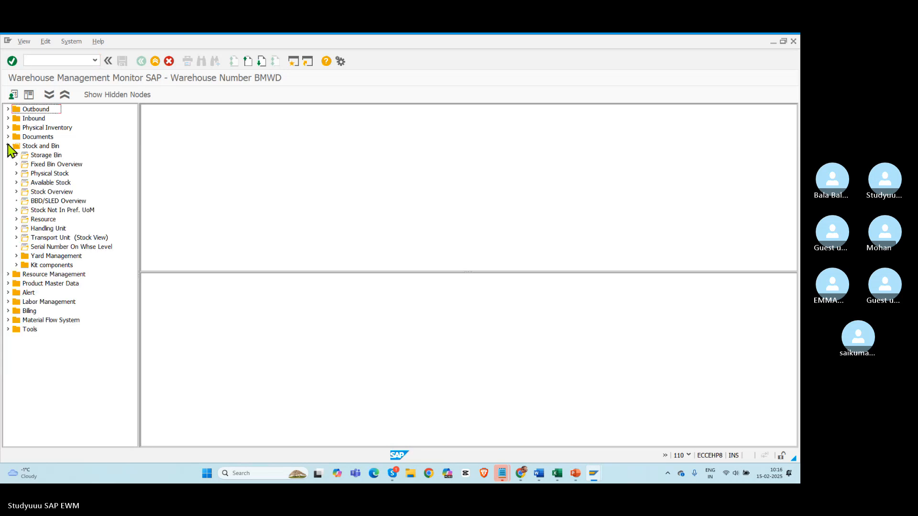
{"action": "left_click", "coordinate": [45, 183]}
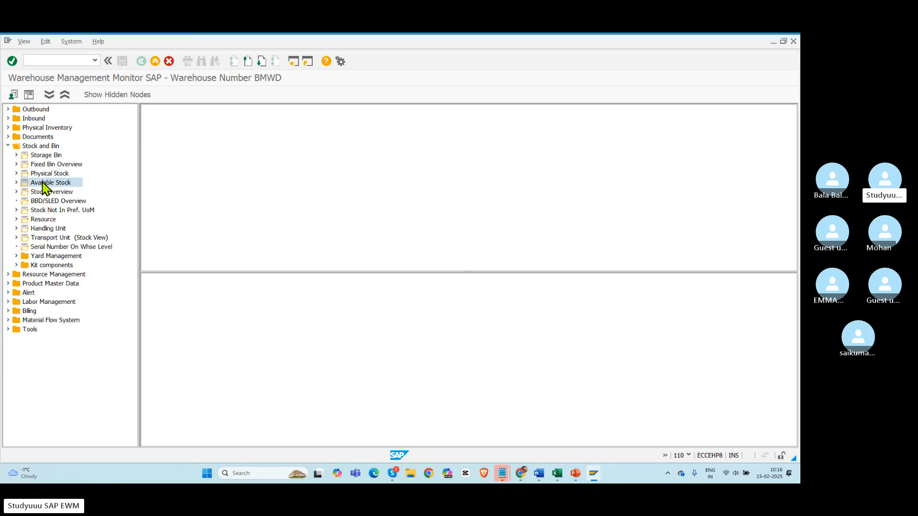
{"action": "left_click", "coordinate": [409, 440]}
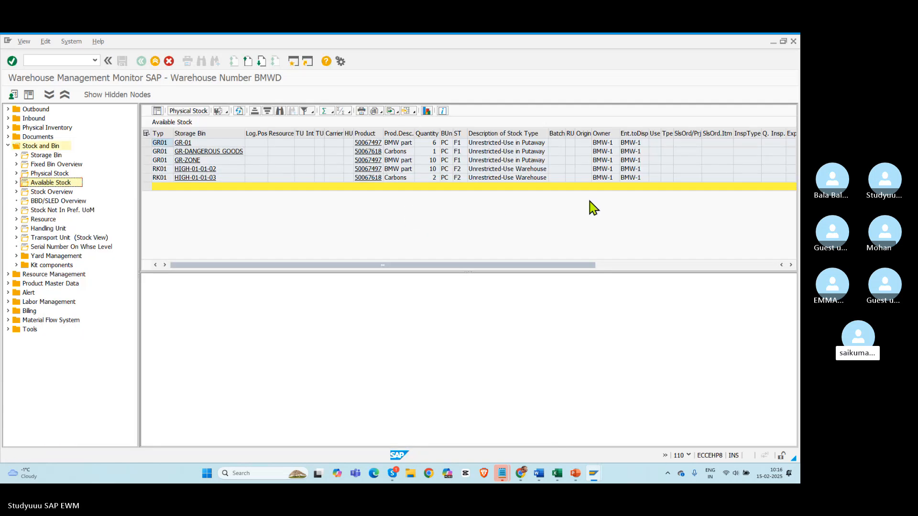
Highlight the Owner and Ent.toDisp columns of the available stock list and enlarge the list area.
{"action": "left_click", "coordinate": [601, 133]}
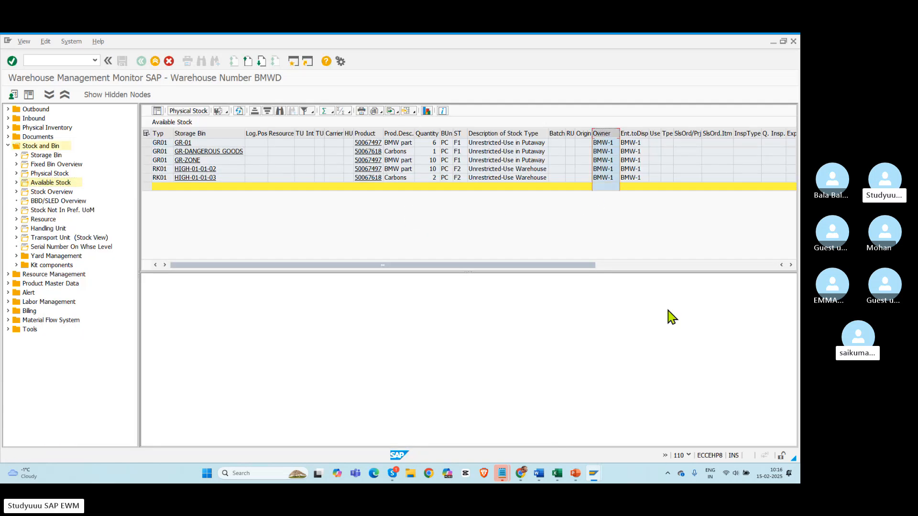
{"action": "left_click", "coordinate": [634, 134], "text": "ctrl"}
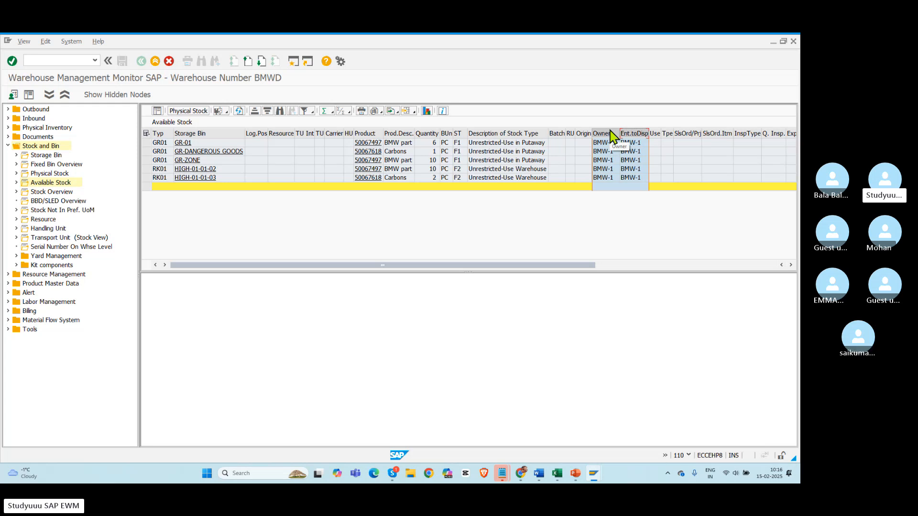
{"action": "left_click_drag", "start_coordinate": [468, 271], "coordinate": [465, 363]}
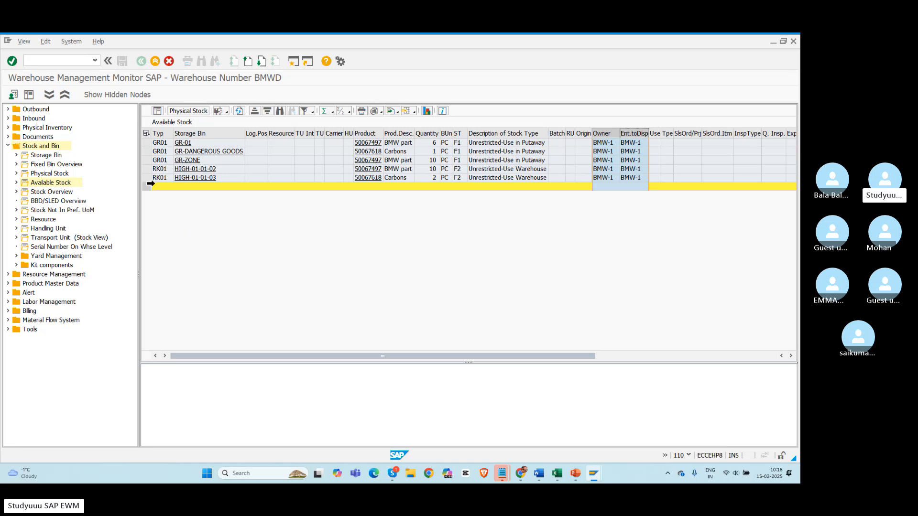
Compare the stock types of the GR01 goods receipt rows with those of the RK01 rack rows by highlighting each group.
{"action": "left_click_drag", "start_coordinate": [148, 170], "coordinate": [147, 181]}
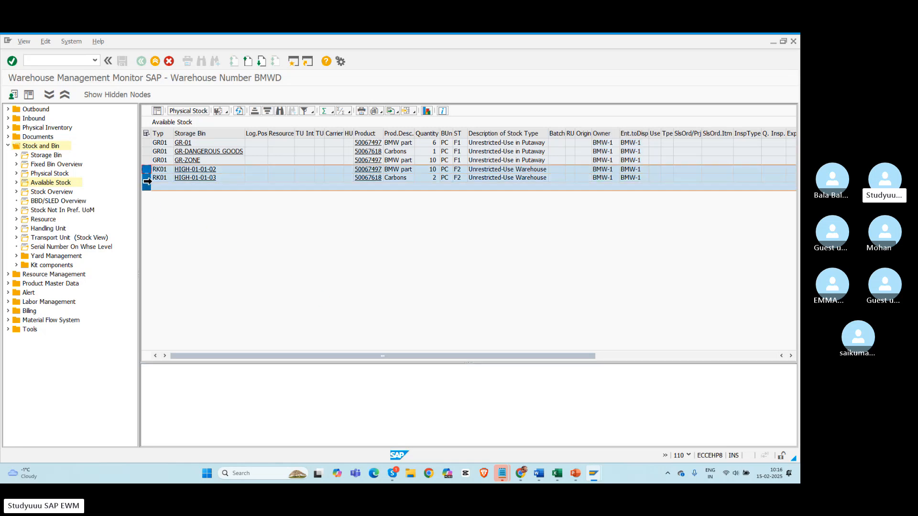
{"action": "left_click_drag", "start_coordinate": [147, 143], "coordinate": [145, 178]}
{"action": "left_click", "coordinate": [145, 171]}
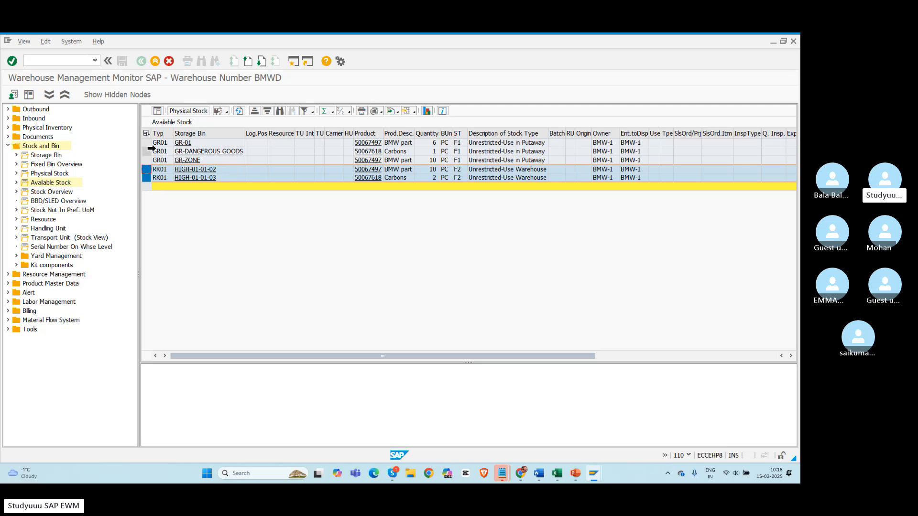
{"action": "left_click_drag", "start_coordinate": [146, 142], "coordinate": [146, 149]}
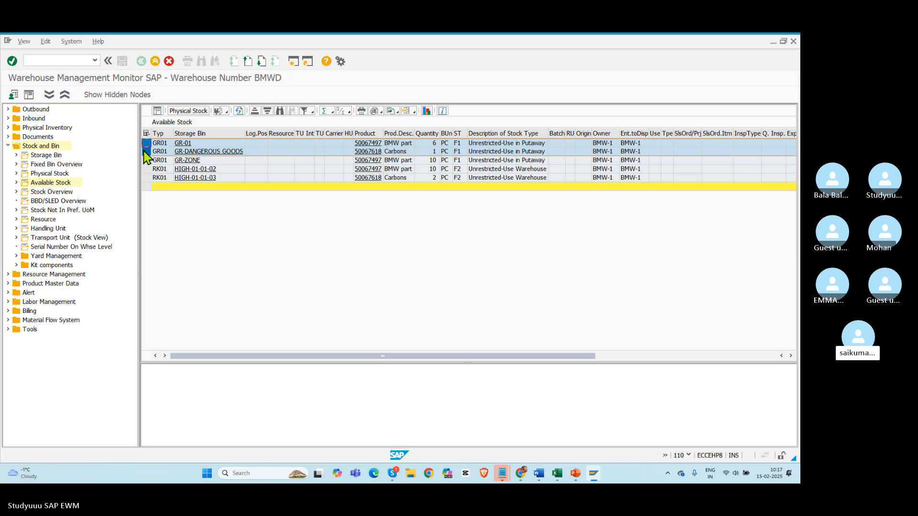
{"action": "left_click_drag", "start_coordinate": [148, 169], "coordinate": [149, 178]}
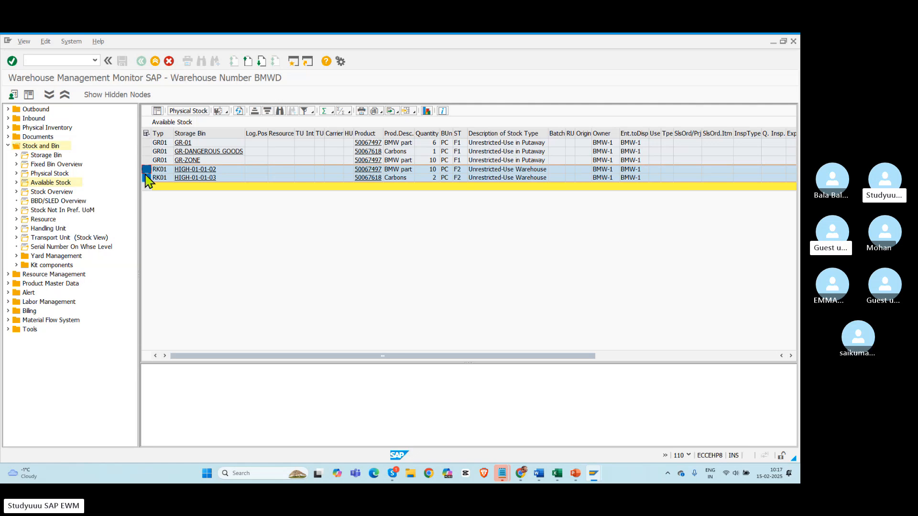
Switch to the PowerPoint presentation, add a title slide after slide 41, and cover it with a rectangle about 32 by 18 cm.
{"action": "key", "text": "alt+Tab"}
{"action": "key", "text": "alt+Tab"}
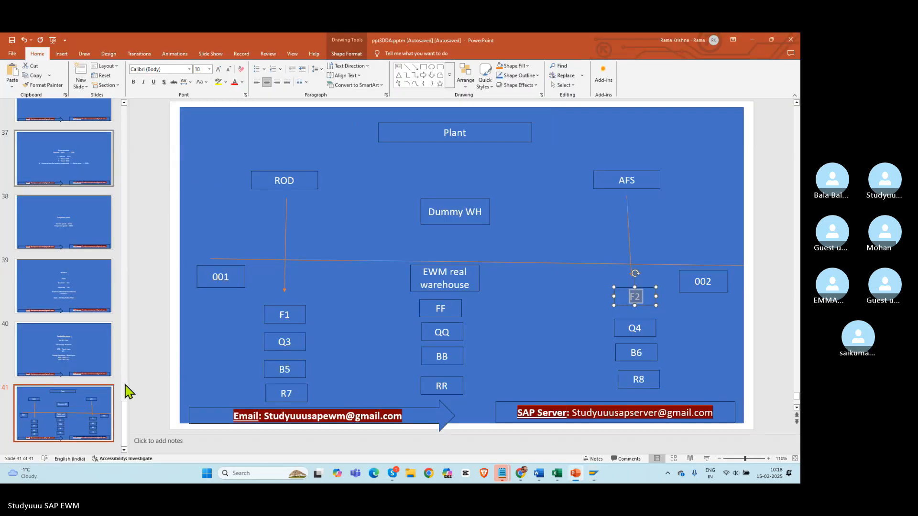
{"action": "left_click", "coordinate": [125, 419]}
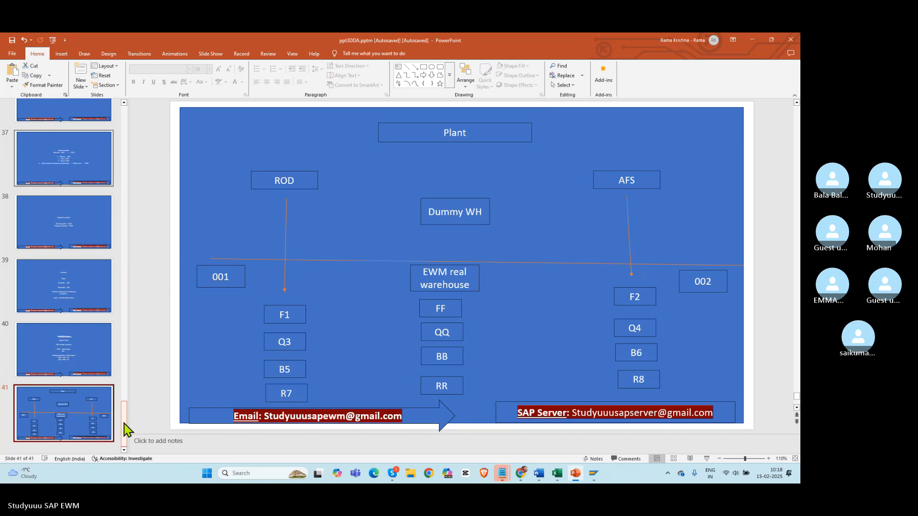
{"action": "left_click", "coordinate": [81, 85]}
{"action": "left_click", "coordinate": [94, 116]}
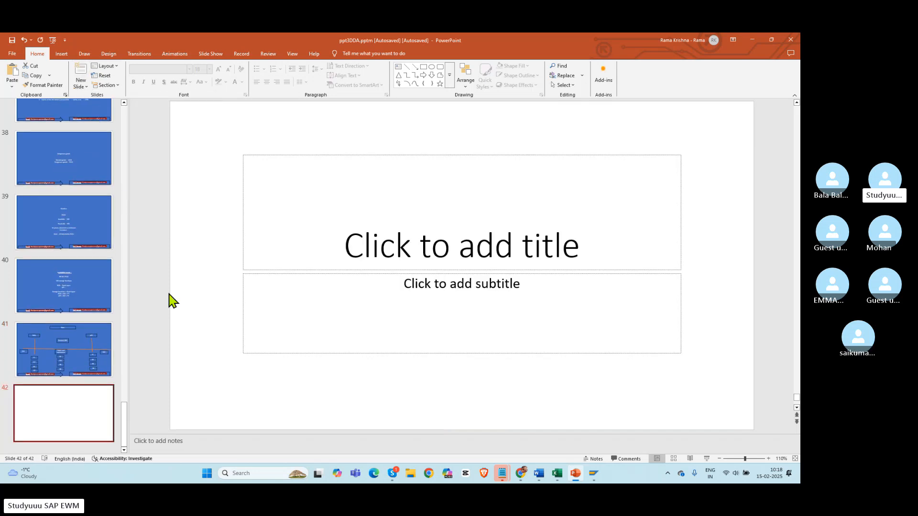
{"action": "left_click", "coordinate": [423, 67]}
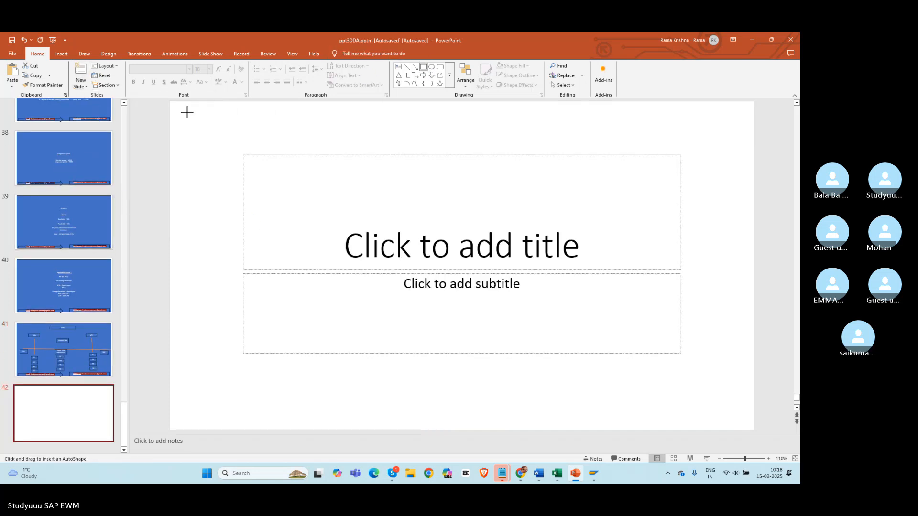
{"action": "left_click_drag", "start_coordinate": [186, 112], "coordinate": [739, 419]}
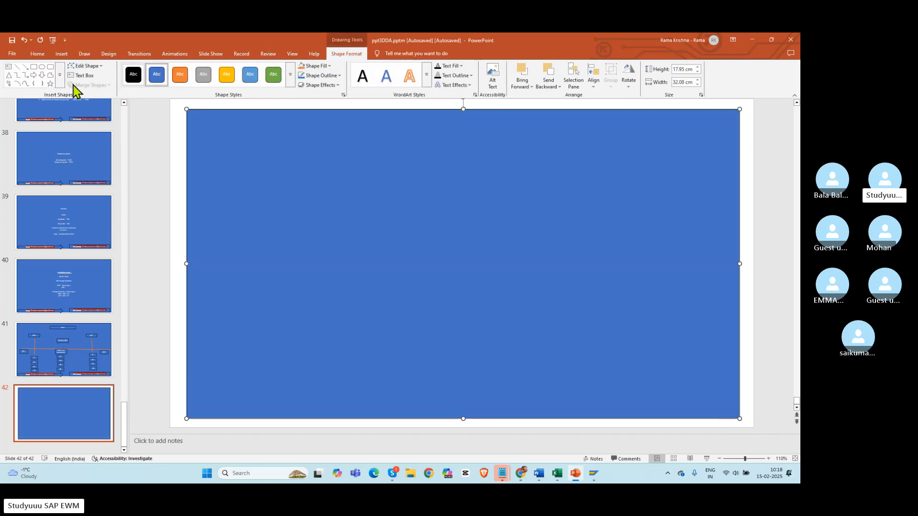
Draw a rectangle about 6.8 by 4.2 cm on the left half of slide 42 and place a copy directly below it.
{"action": "left_click", "coordinate": [34, 68]}
{"action": "left_click_drag", "start_coordinate": [242, 186], "coordinate": [361, 259]}
{"action": "key", "text": "ctrl+c"}
{"action": "key", "text": "ctrl+v"}
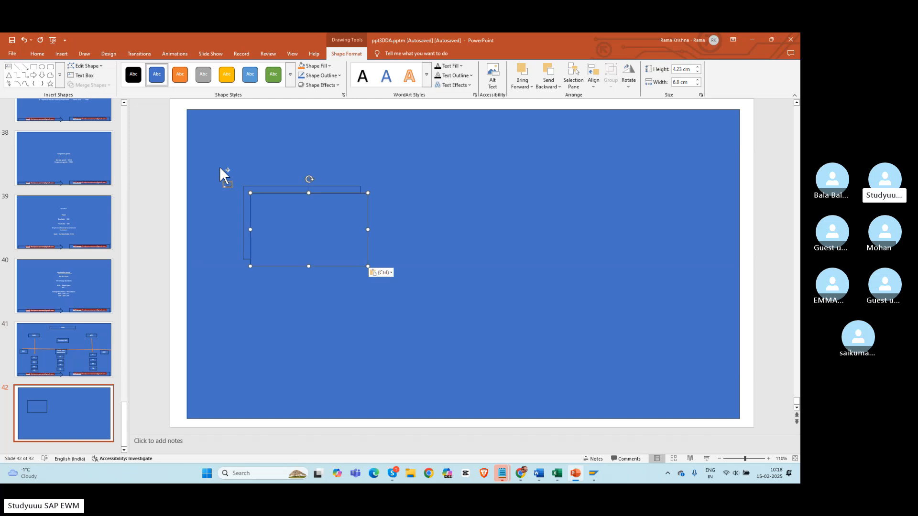
{"action": "left_click_drag", "start_coordinate": [278, 240], "coordinate": [274, 326]}
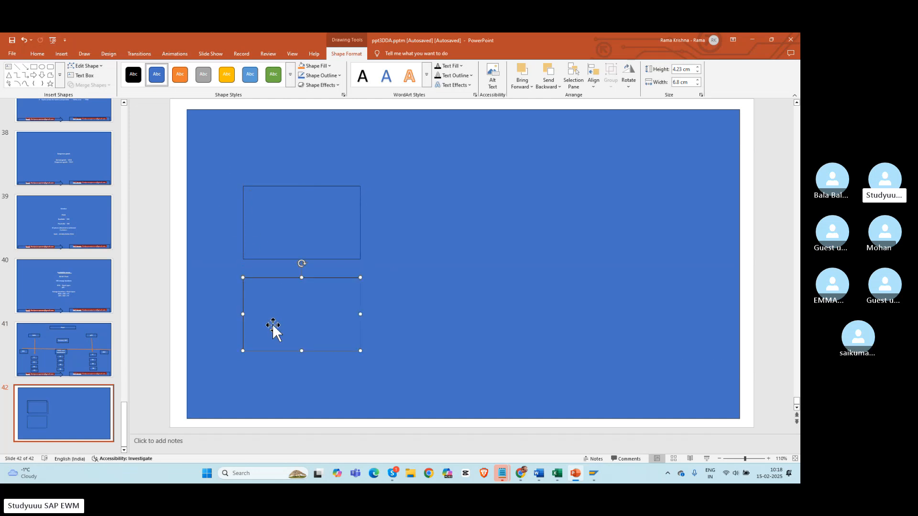